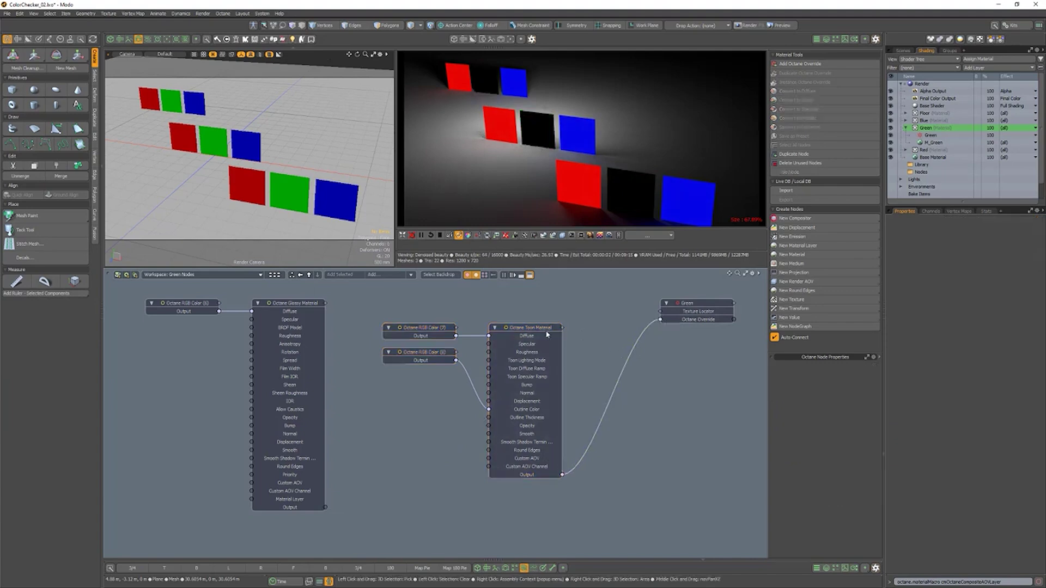
Set the toon material's Specular, Roughness and Outline Thickness to 0 and its Toon Lighting Mode to Camera light.
key(Tab)
text(0)
key(Tab)
text(0)
key(Tab)
key(Tab)
key(Tab)
text(0)
key(Tab)
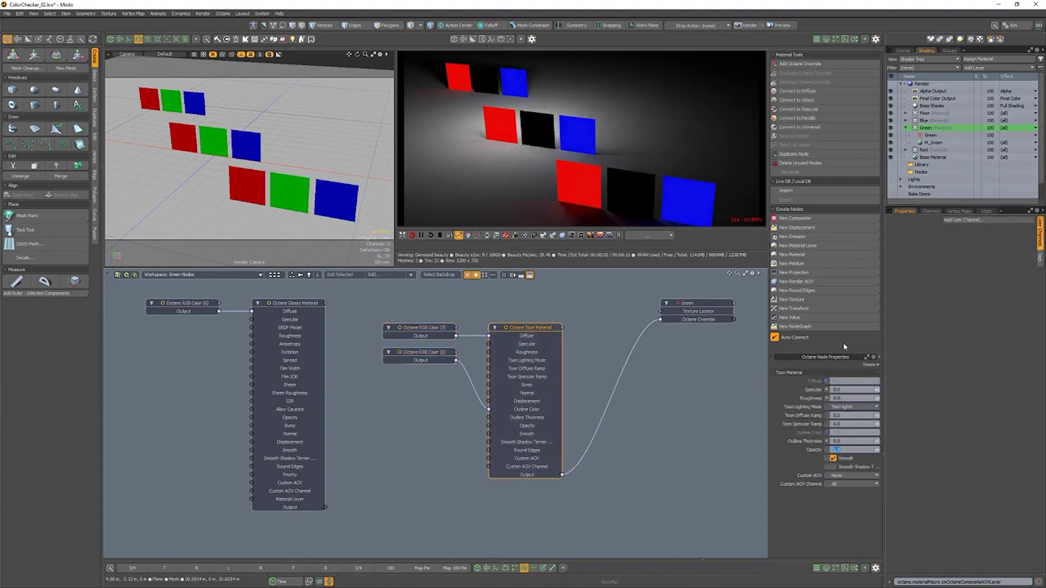
click(860, 407)
click(852, 415)
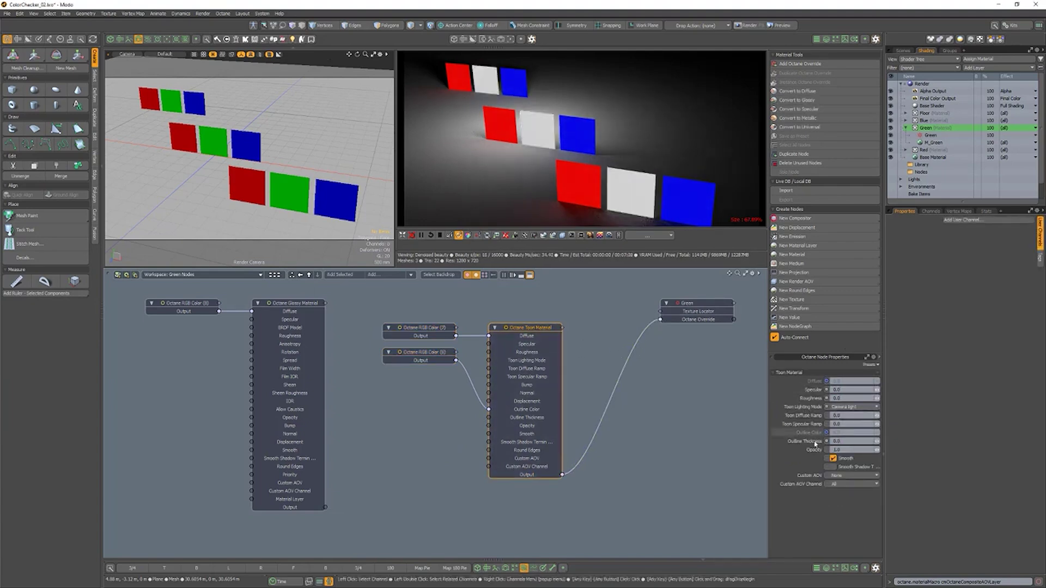
Set the RGB color node feeding the toon material's Diffuse input to the bright green swatch.
click(420, 328)
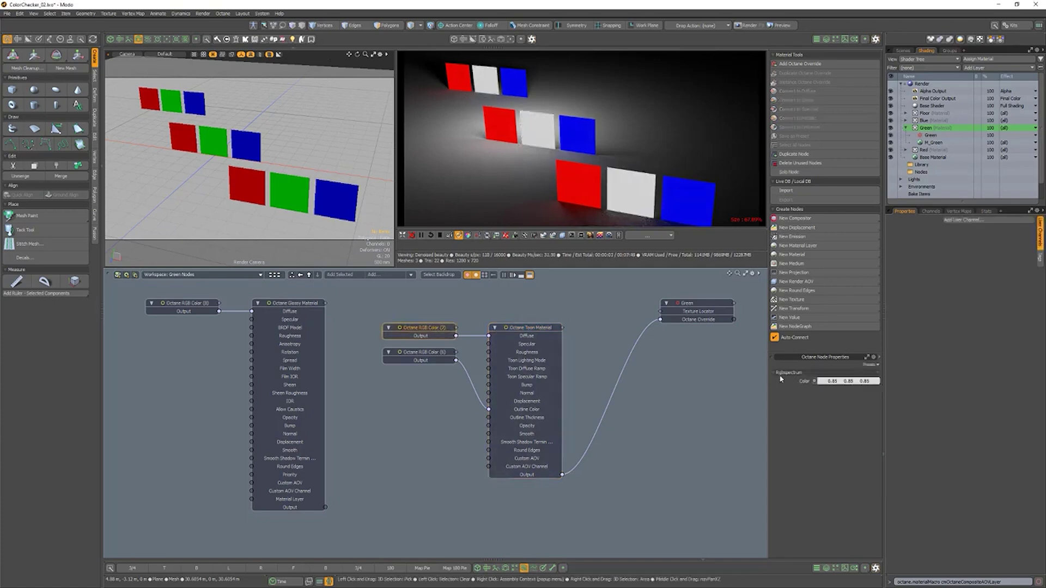
click(823, 383)
click(568, 453)
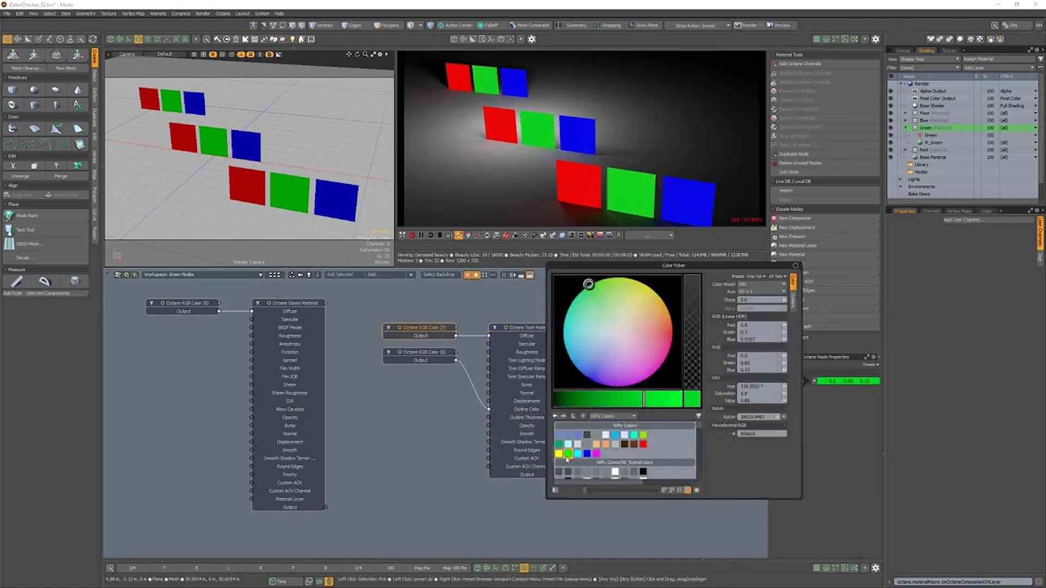
click(425, 442)
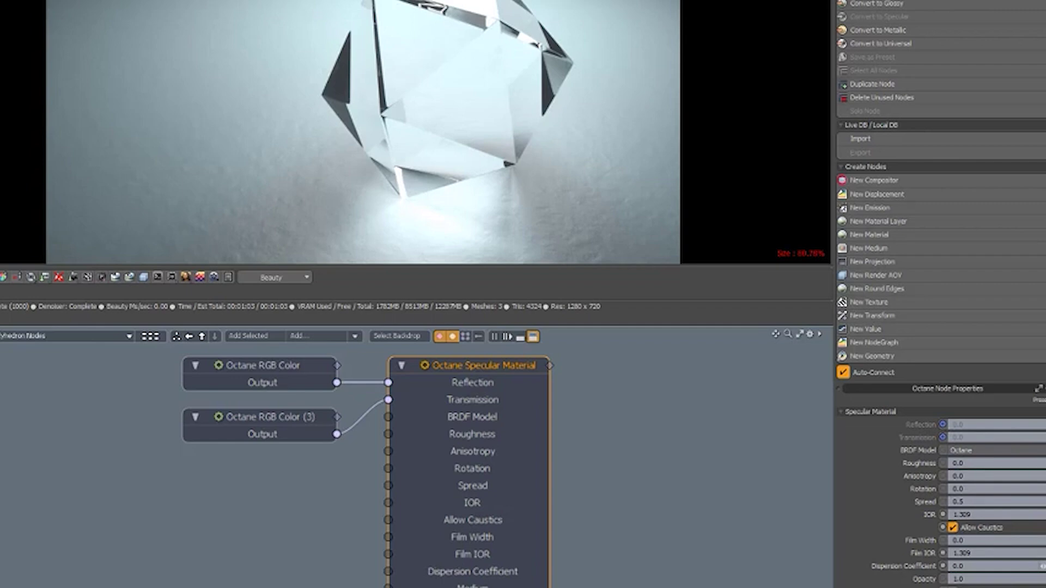
Set the specular material's Dispersion Coefficient to 0.044.
click(977, 568)
text(0.044)
key(Return)
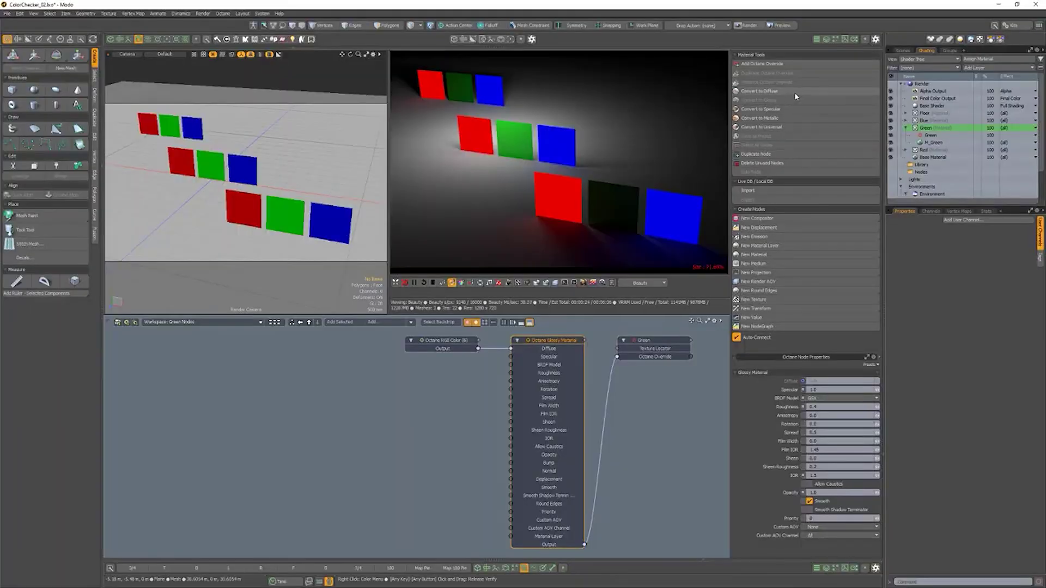
Convert the green glossy material to Diffuse and connect a new Texture Emission node to its Emission input.
click(794, 93)
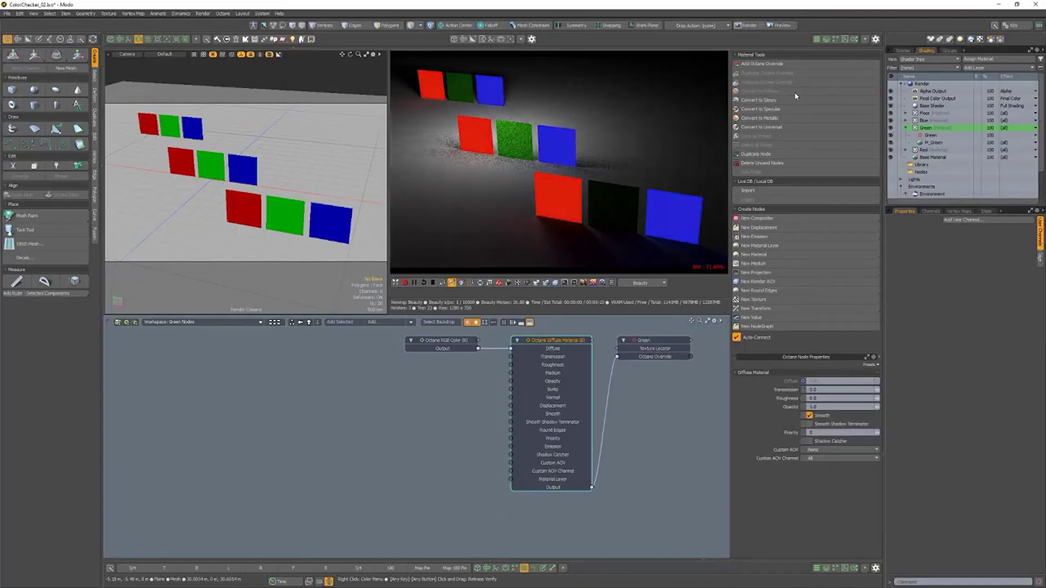
click(764, 240)
drag(443, 485, 443, 431)
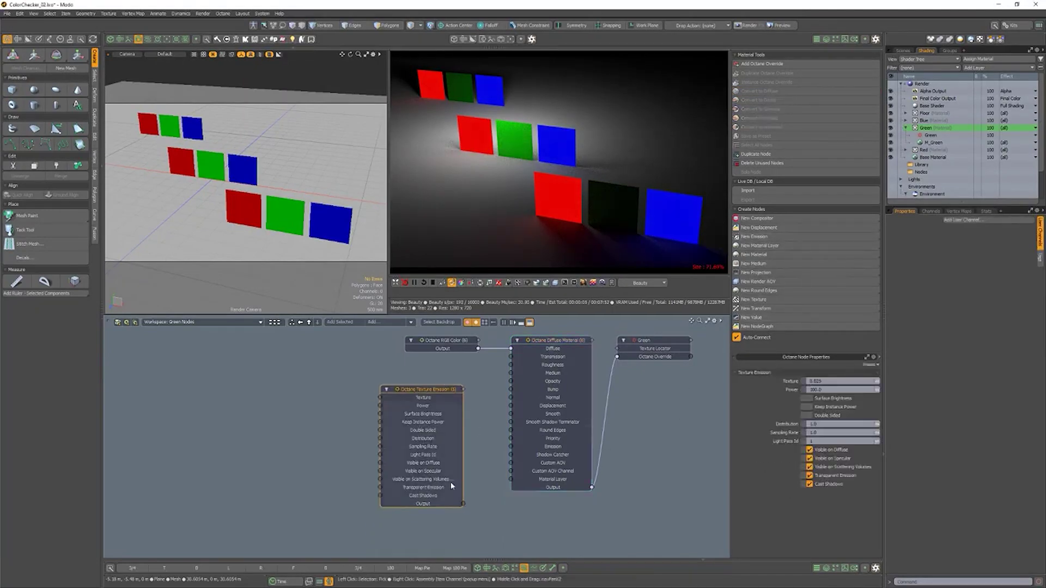
drag(516, 449, 512, 447)
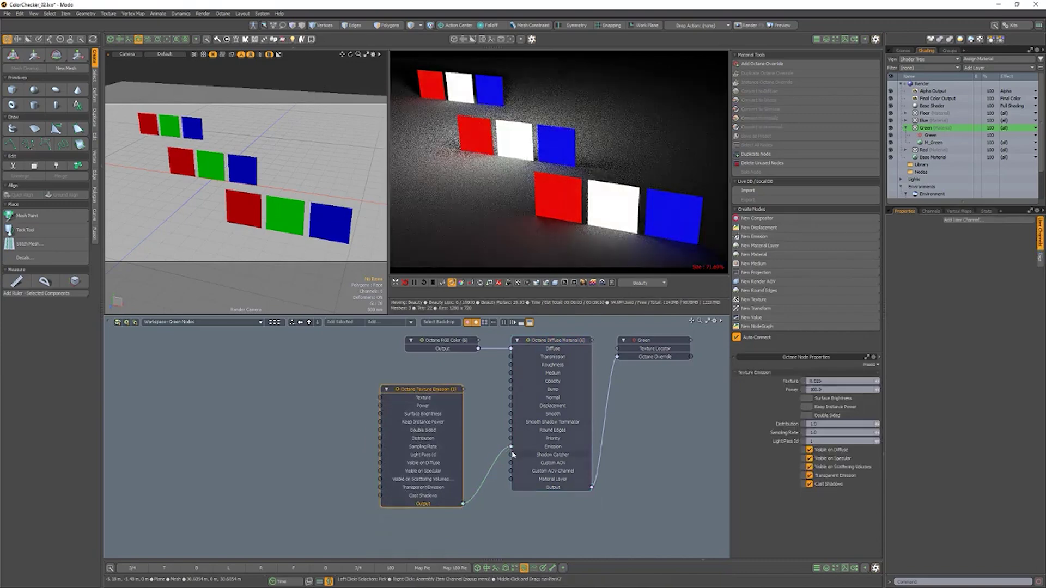
Set the texture emission's Power to 1 and enable Surface Brightness.
drag(834, 390, 770, 390)
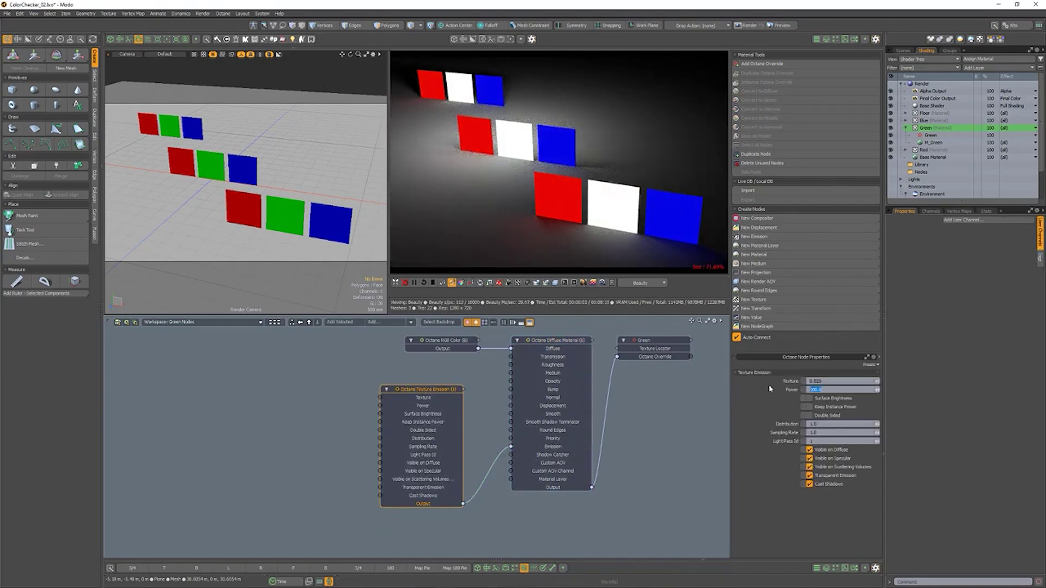
text(1)
key(Return)
click(811, 399)
Reroute the RGB color node from the material's Diffuse to the emission's Texture input and place it beside the emission node.
drag(478, 350, 380, 398)
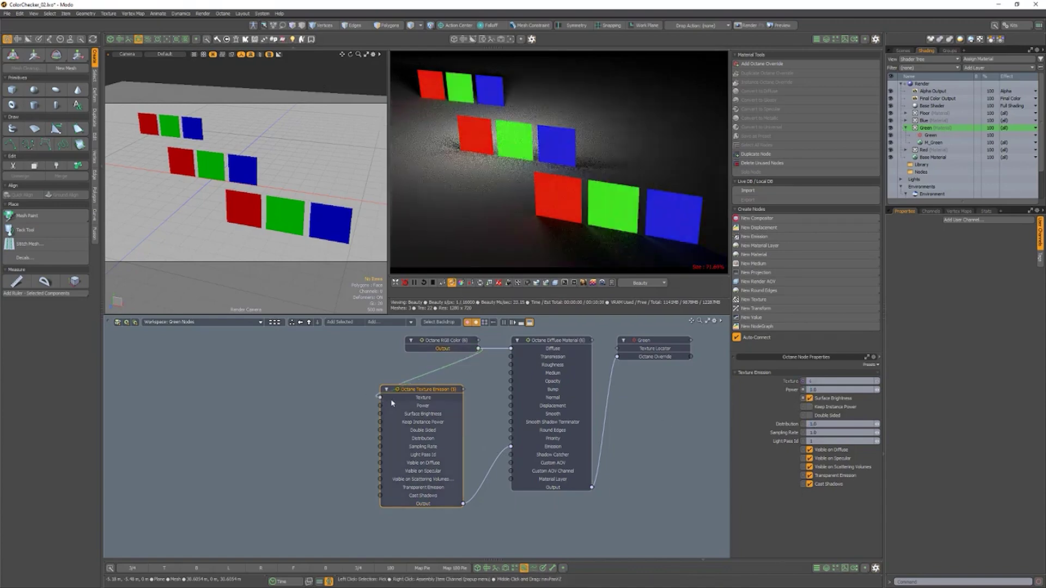
drag(436, 340, 305, 381)
click(564, 350)
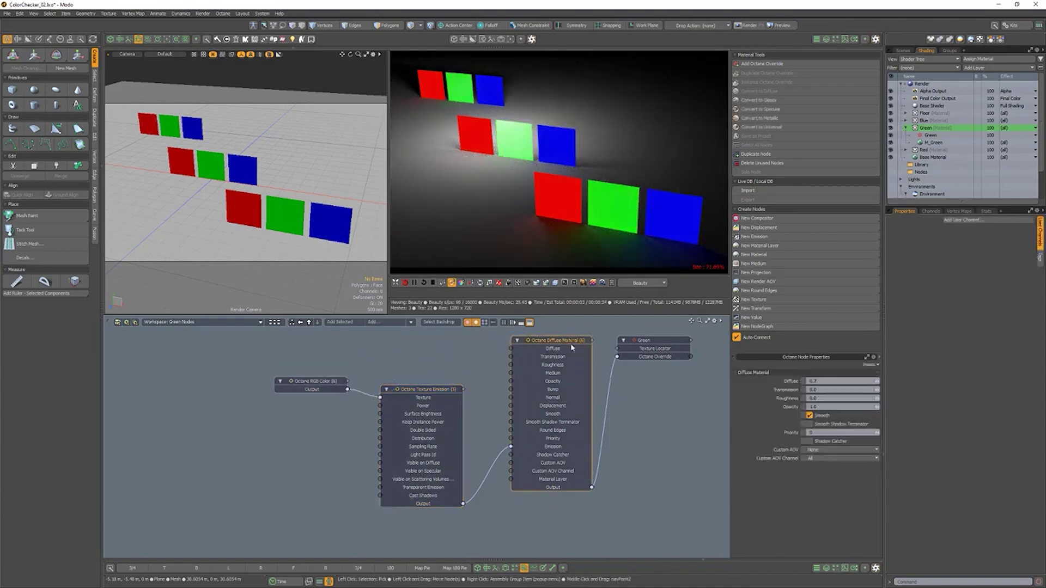
click(670, 430)
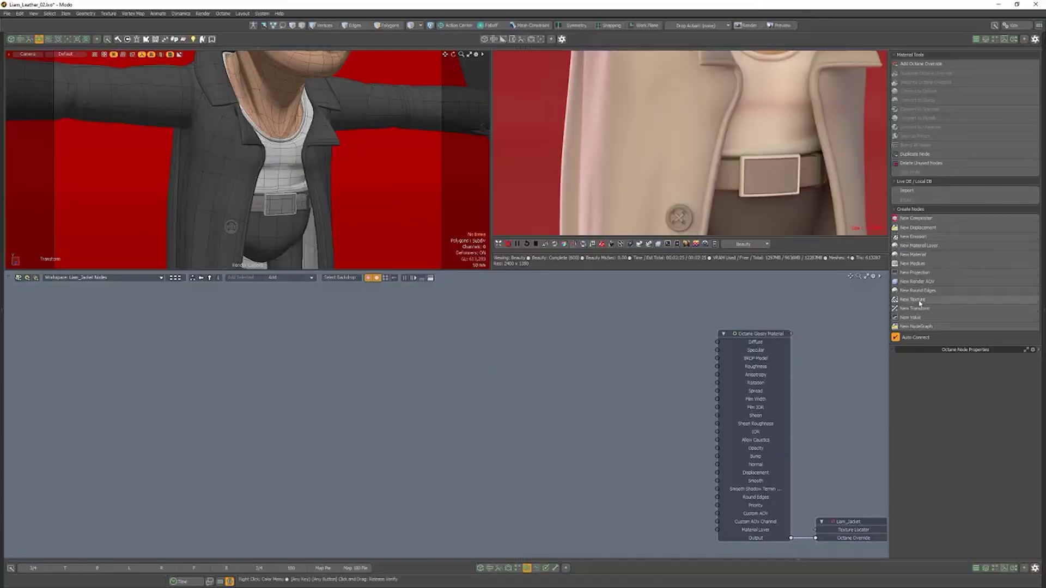
Create a Cinema 4D Noise texture with Power 0.15, noise type Displaced Voronoi and Use 4D Noise enabled.
click(913, 299)
click(805, 217)
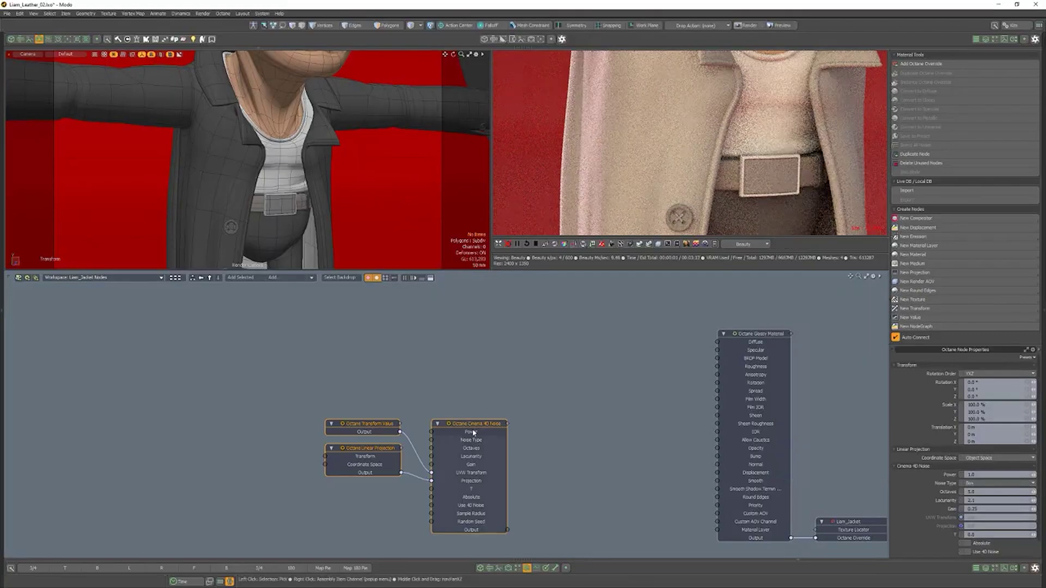
drag(987, 475, 905, 476)
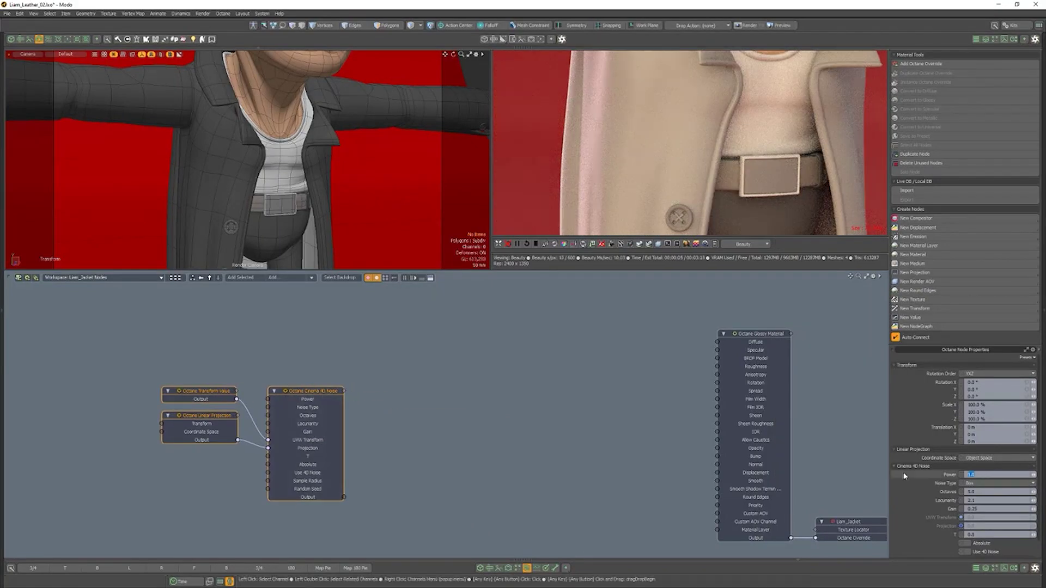
click(997, 483)
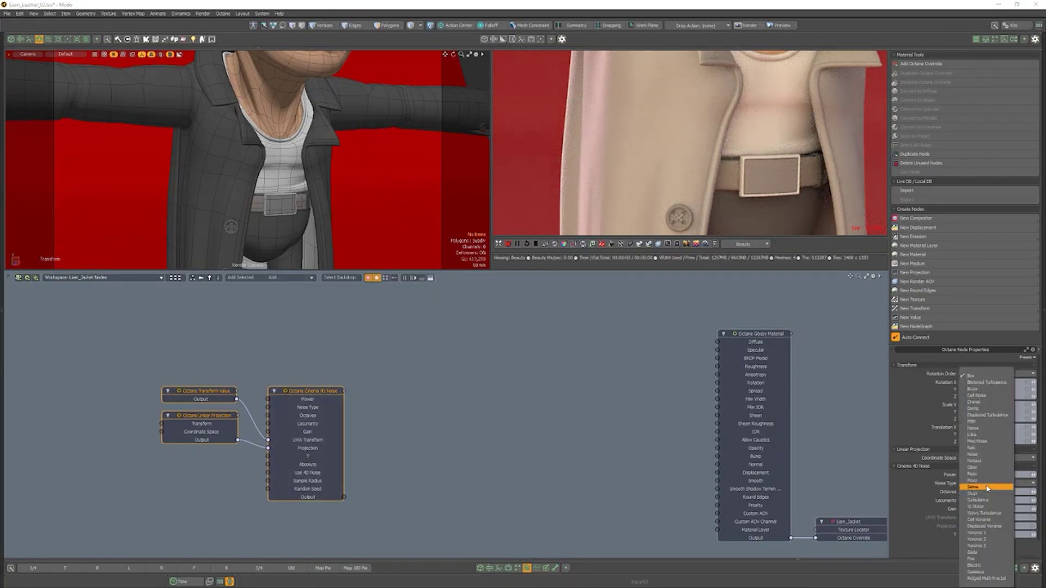
click(995, 529)
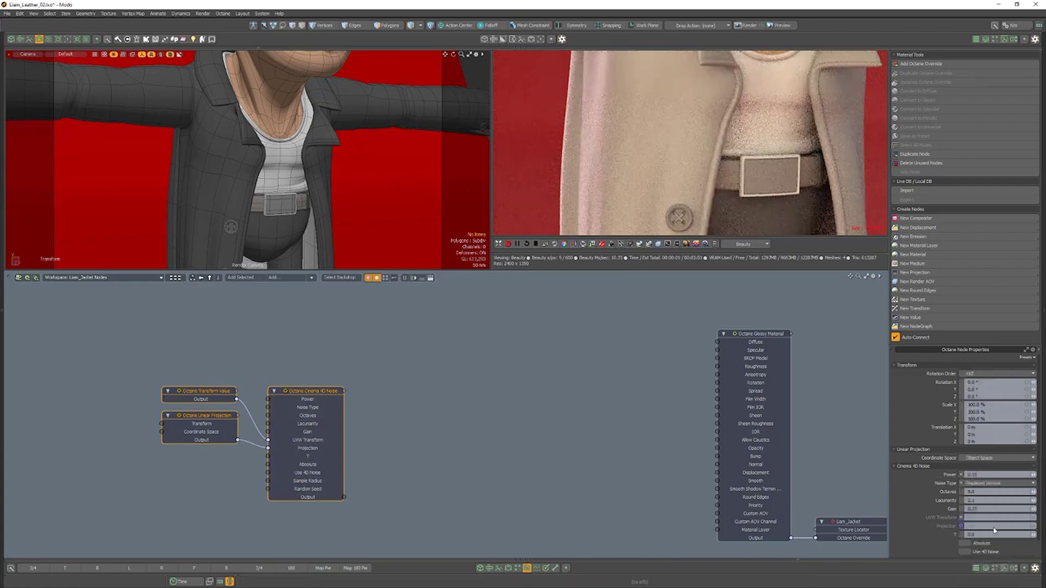
click(969, 552)
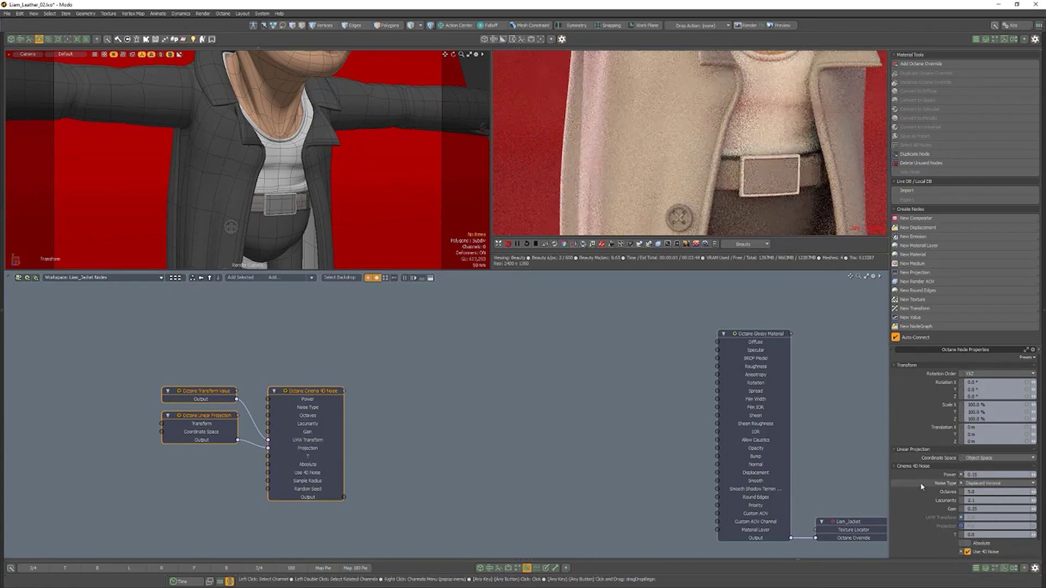
Set the noise transform's scale to 0.3 % on all axes and connect the noise to the glossy material's Bump input.
click(1028, 406)
text(0.3)
key(Return)
drag(344, 498, 717, 456)
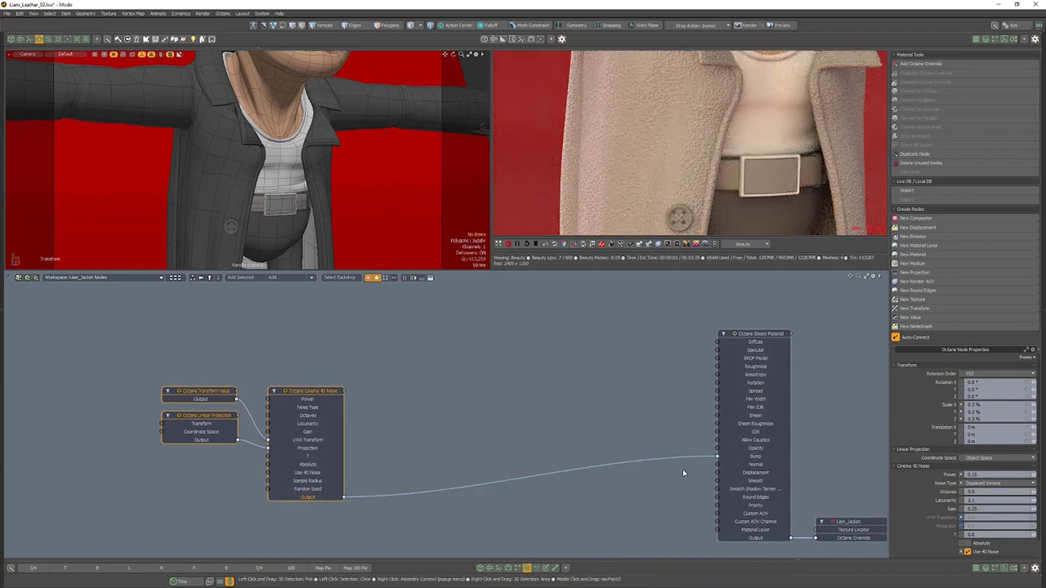
Insert an Invert texture into the link between the noise and the Bump input.
click(643, 461)
click(942, 299)
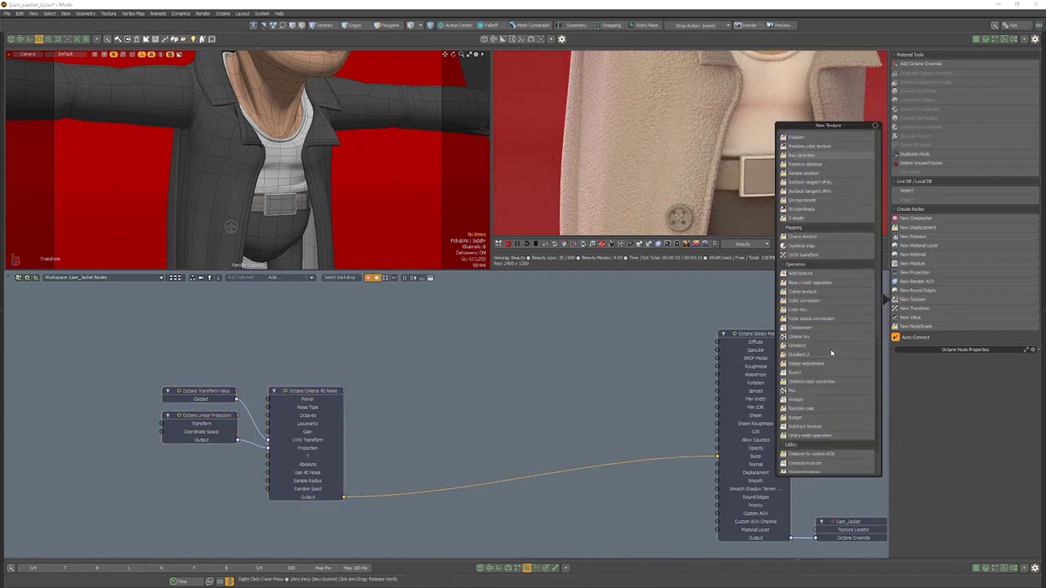
click(796, 373)
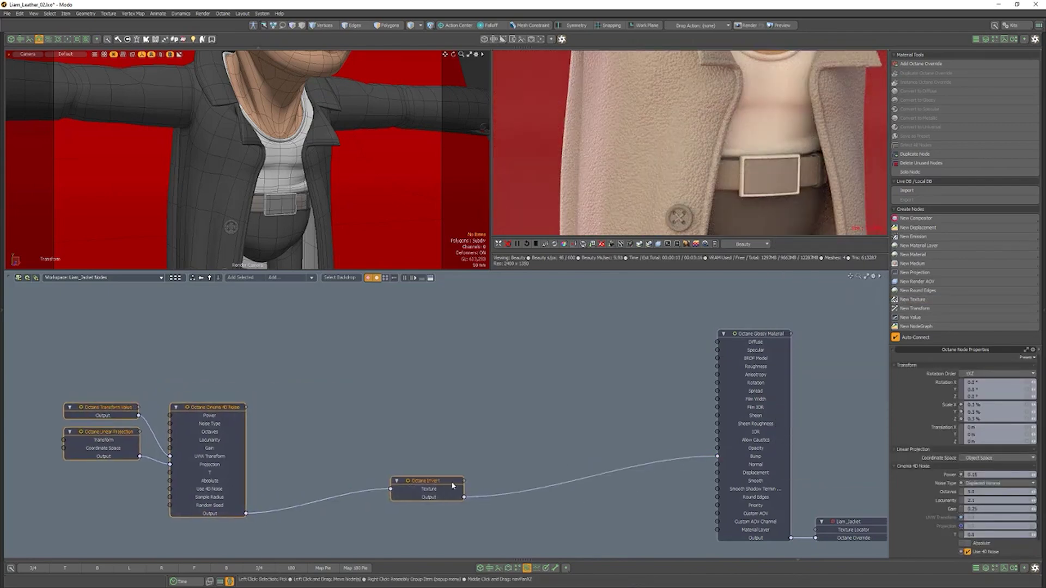
Create a Gradient 2 texture and connect the Invert node's output to its Input.
click(912, 299)
scroll(839, 328, down, 10)
click(834, 331)
drag(464, 498, 522, 439)
Color the gradient's keys in brown leather tones and connect the gradient to the glossy material's Diffuse input.
click(955, 413)
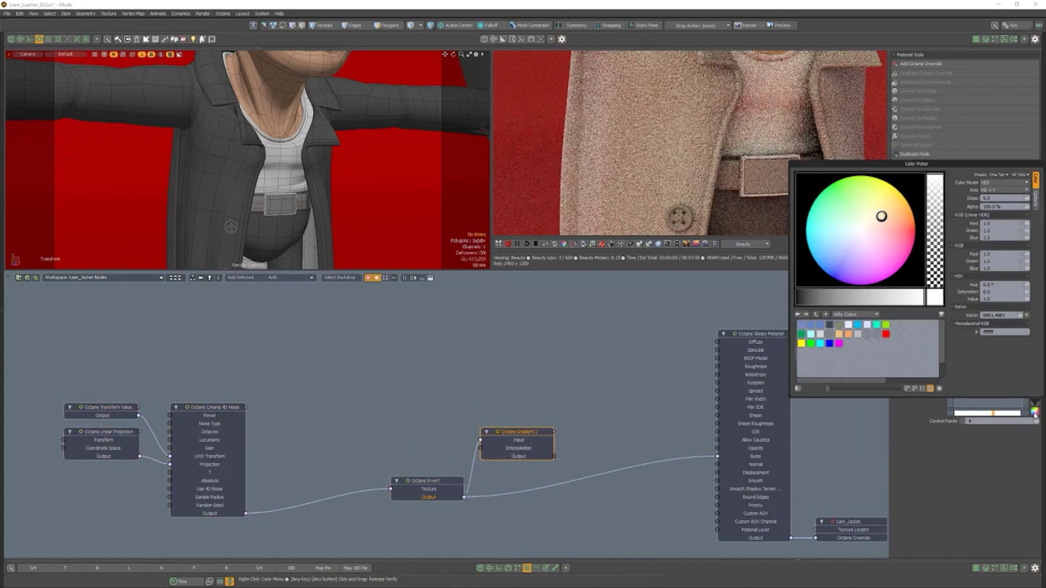
click(1035, 414)
click(881, 215)
middle_click(1014, 413)
click(1036, 413)
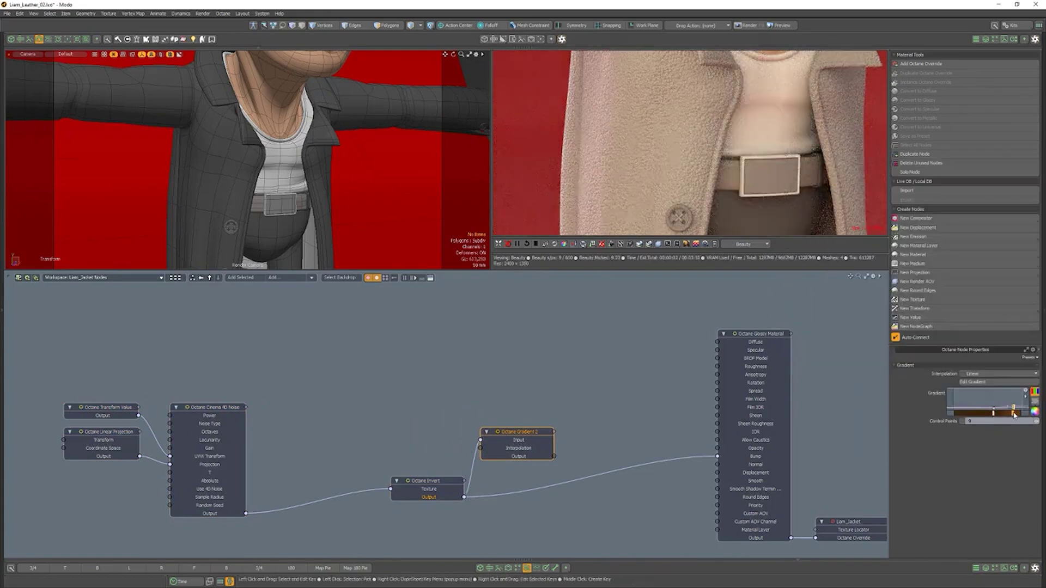
drag(554, 457, 727, 344)
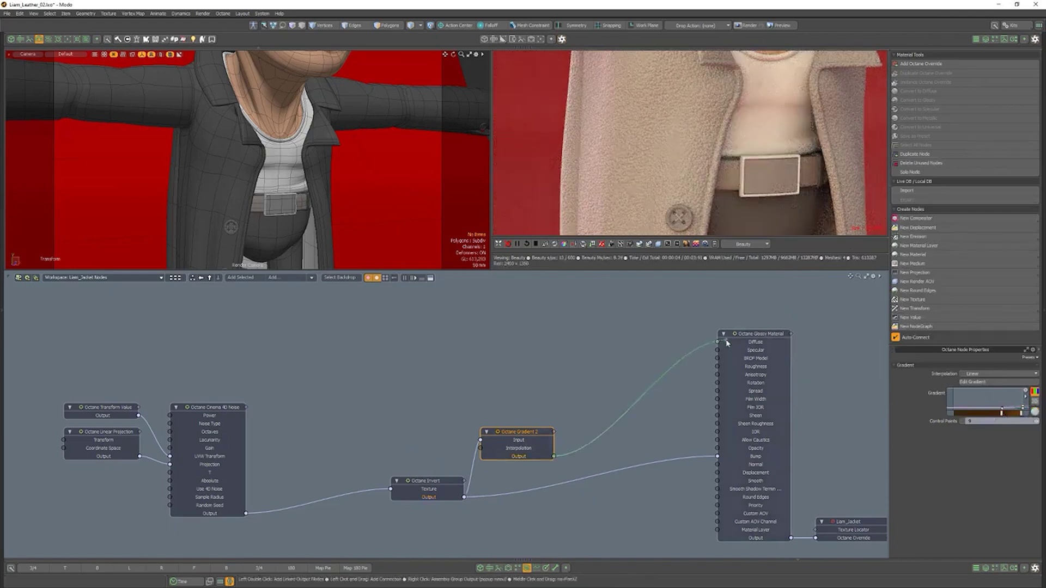
click(553, 362)
Create a Turbulence texture and place it with its transform and projection nodes above the Cinema 4D Noise nodes.
click(913, 300)
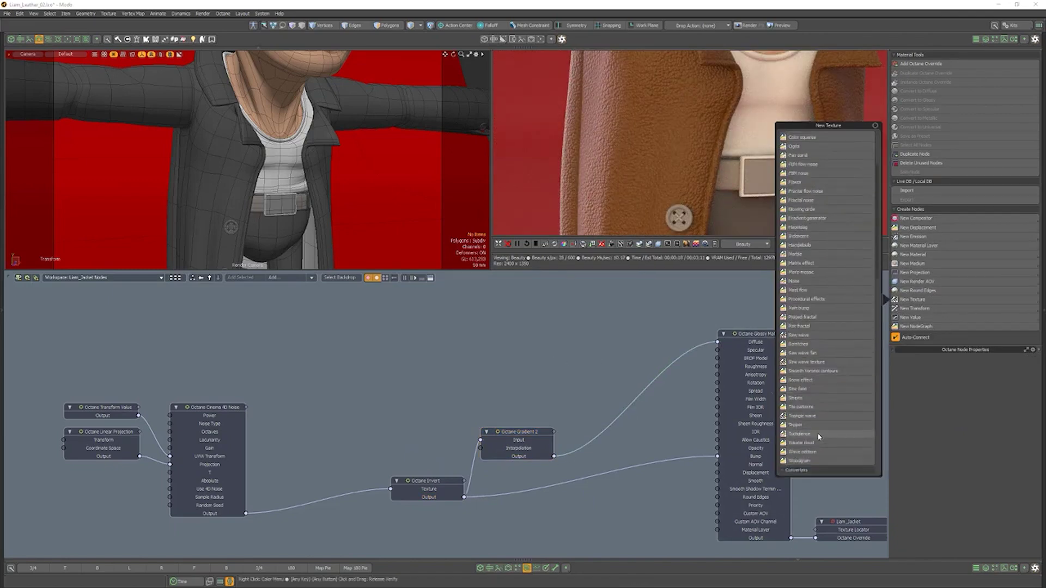
click(818, 435)
drag(446, 432, 223, 302)
Create a Multiply texture combining the turbulence with the gradient and connect its output to the material's Diffuse input.
click(914, 300)
scroll(821, 354, down, 10)
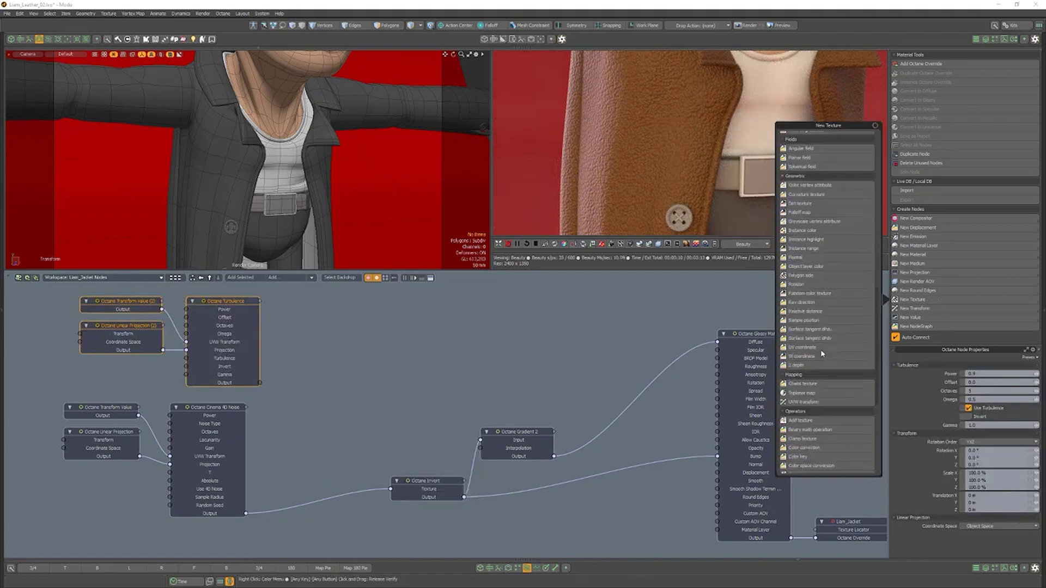
scroll(822, 353, down, 5)
click(797, 400)
drag(260, 383, 571, 383)
drag(644, 391, 718, 342)
Insert a Range texture into the link between the Turbulence and Multiply nodes.
click(400, 337)
click(913, 299)
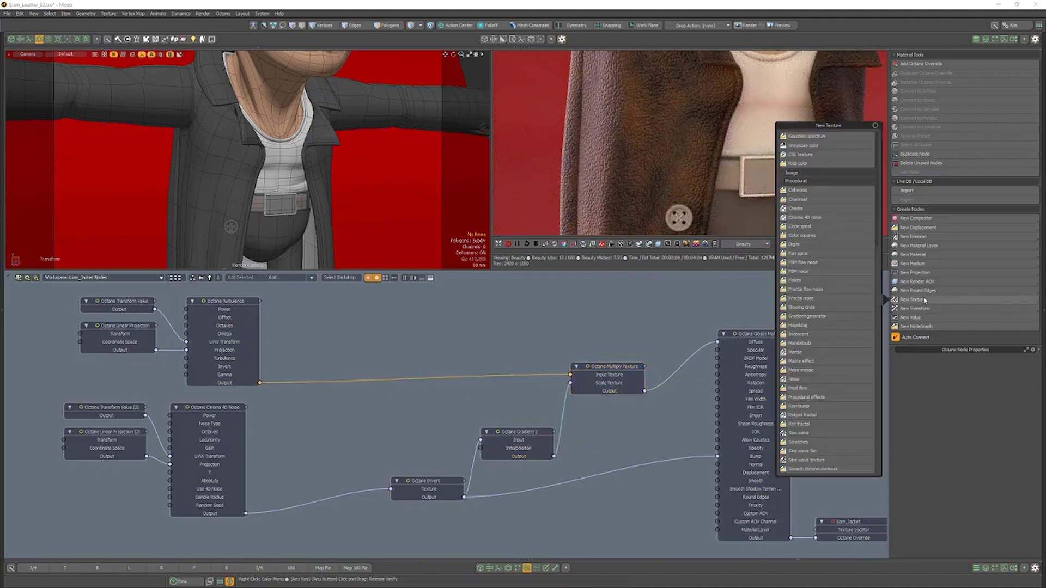
click(814, 360)
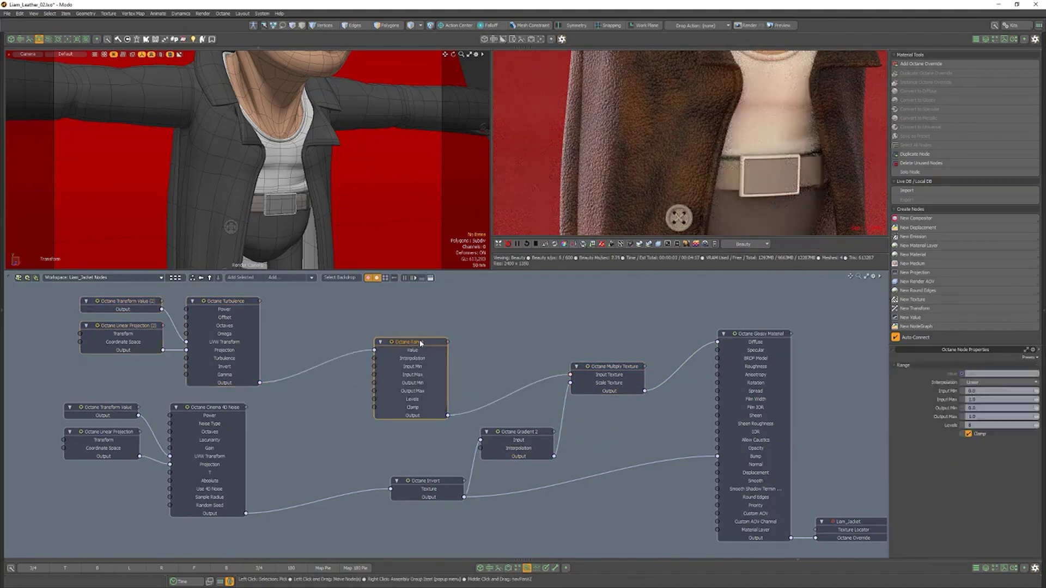
click(547, 324)
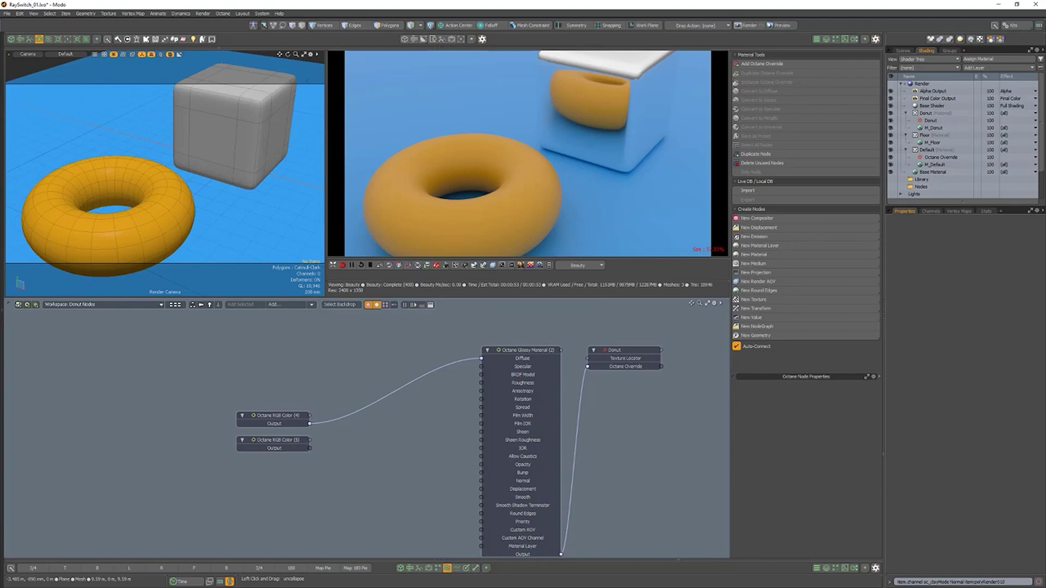
Create a Mix texture from the two RGB colors and connect it to the Diffuse input of the donut's glossy material.
click(755, 299)
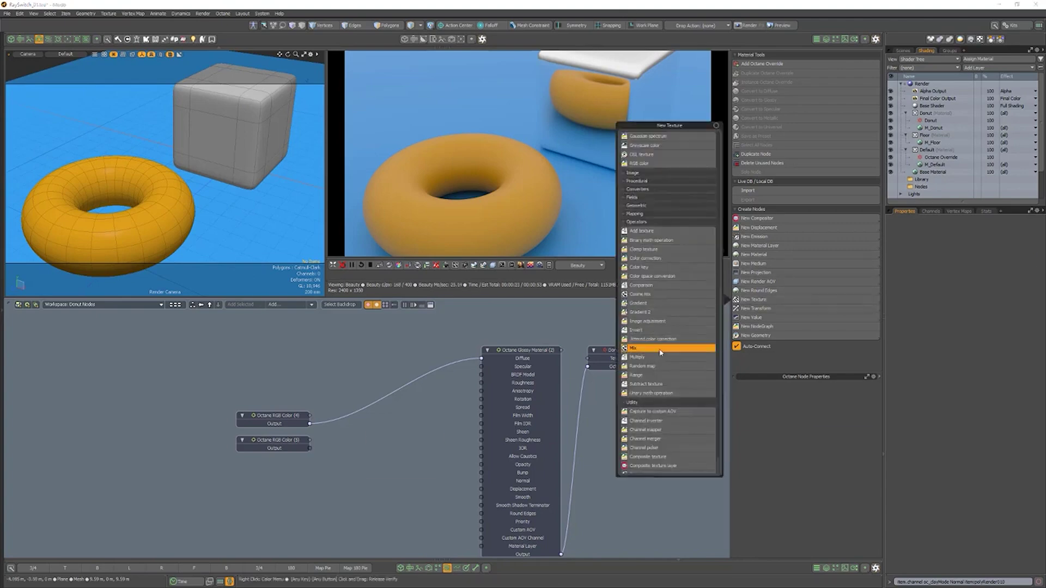
click(660, 353)
drag(406, 439, 389, 383)
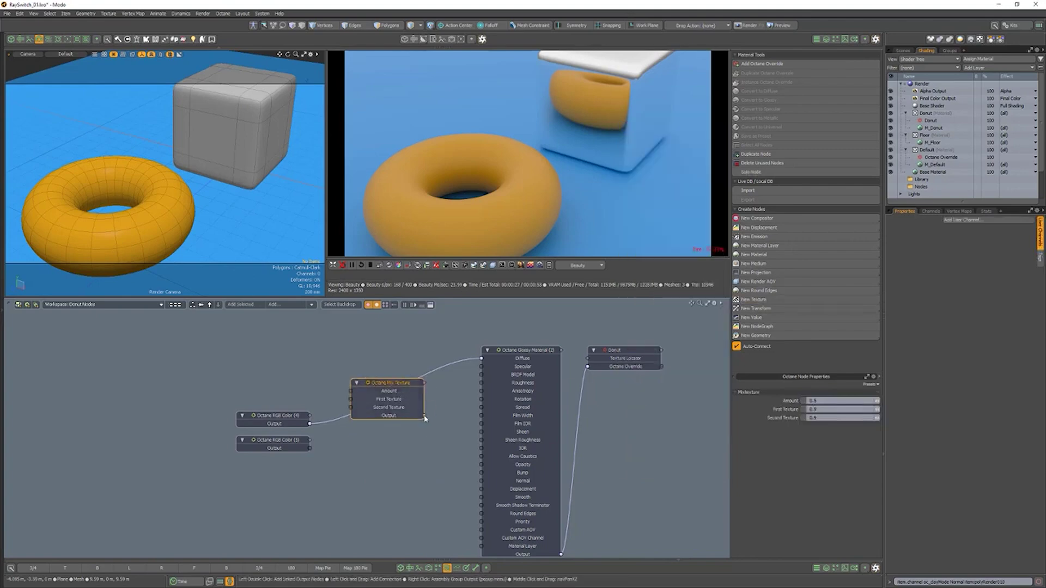
drag(485, 363, 483, 360)
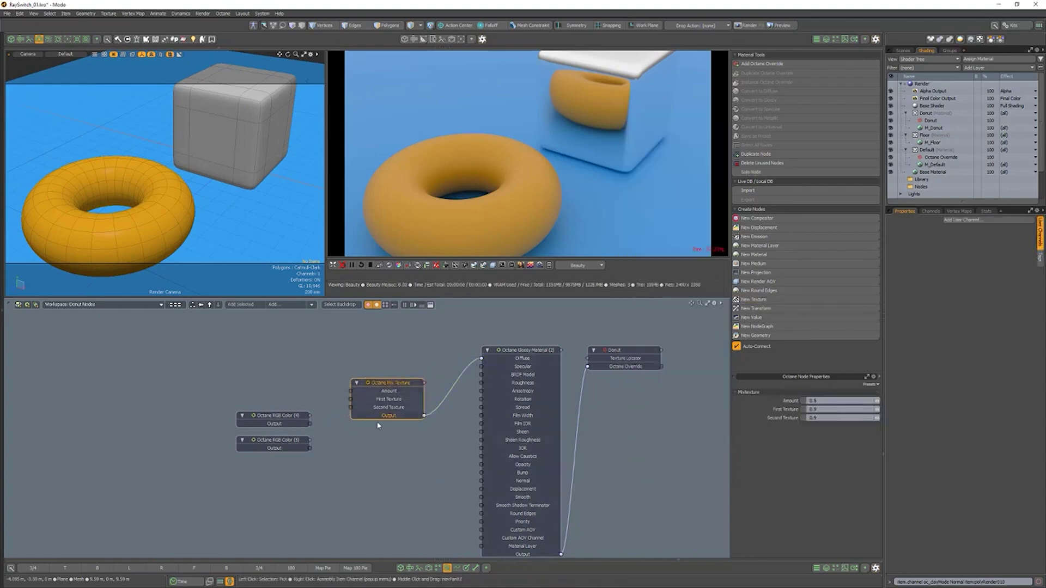
click(309, 429)
drag(353, 404, 351, 407)
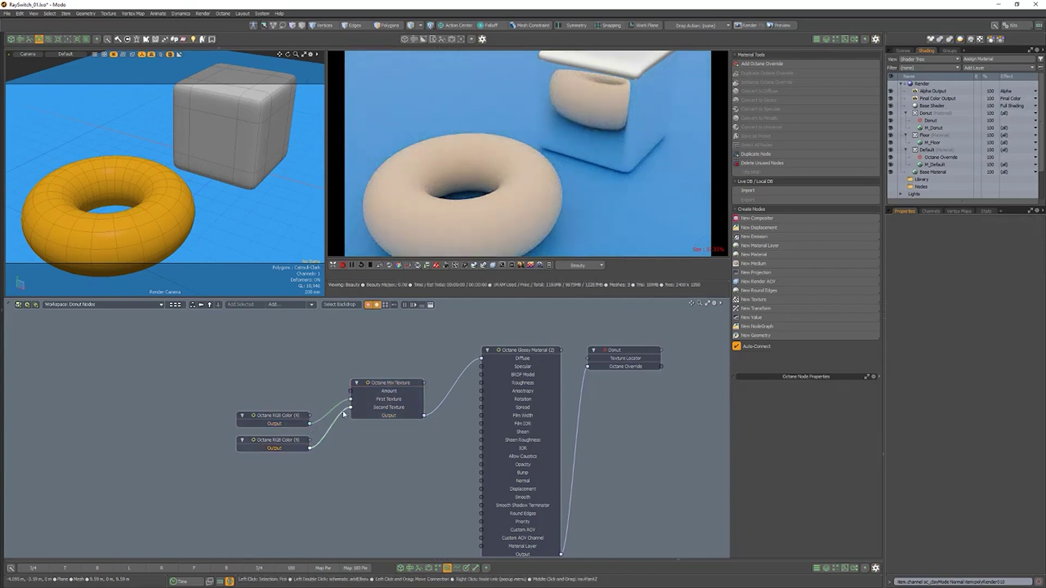
Create a Ray Switch texture and place it above the two RGB color nodes.
click(779, 300)
scroll(638, 445, down, 1)
click(641, 458)
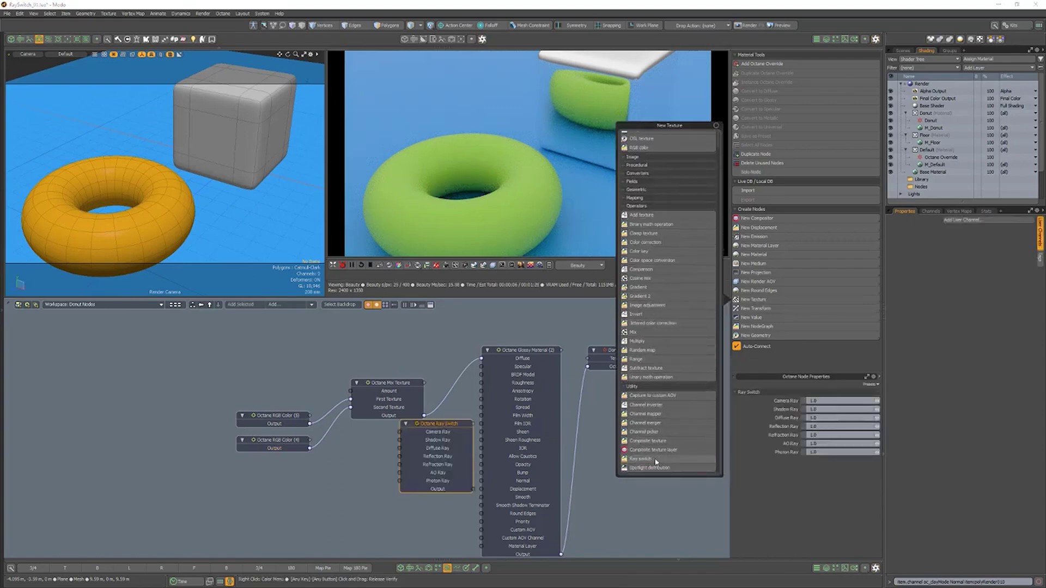
click(448, 428)
drag(448, 428, 285, 330)
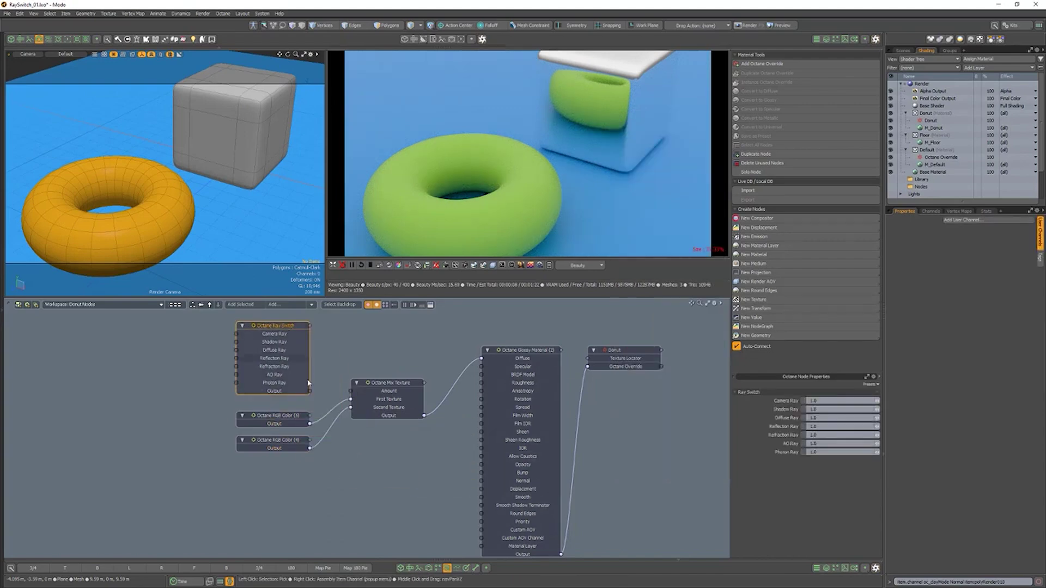
Connect the Ray Switch output to the Mix texture's Amount input and set every ray value except Reflection Ray to 0.
drag(357, 395, 352, 392)
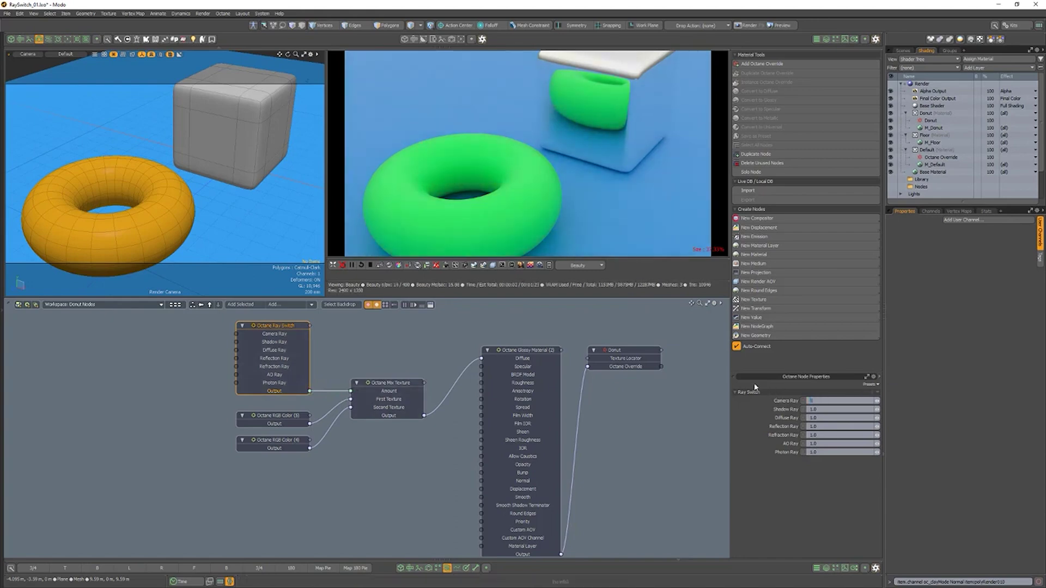
text(0)
key(Tab)
text(0)
key(Tab)
text(0)
key(Tab)
key(Tab)
text(0)
key(Tab)
text(0)
key(Tab)
text(0)
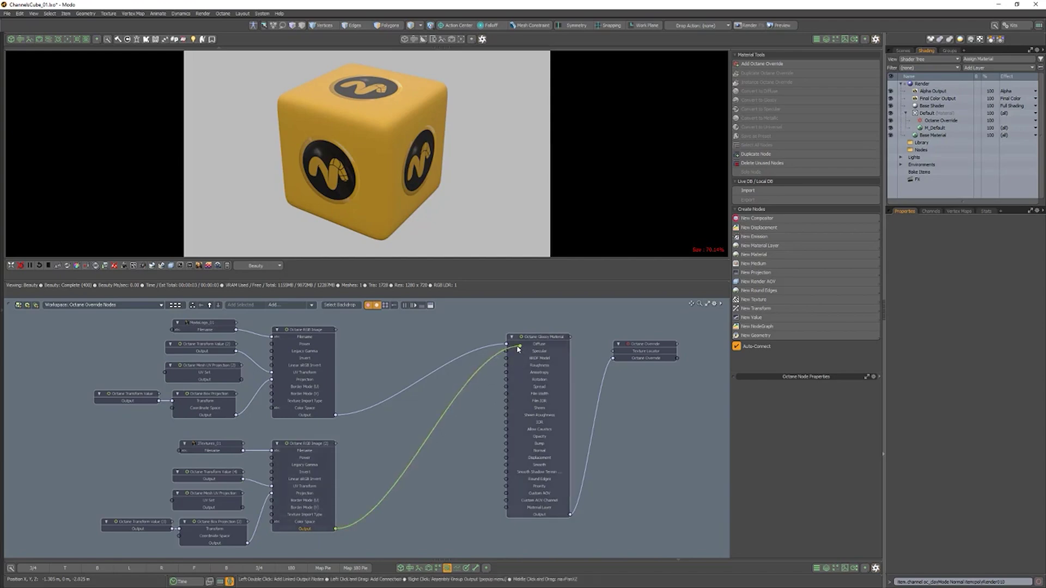
Create a Channel Merger texture, feed the two RGB Image outputs into its channels, and connect it to the glossy material's Diffuse input.
drag(519, 349, 507, 352)
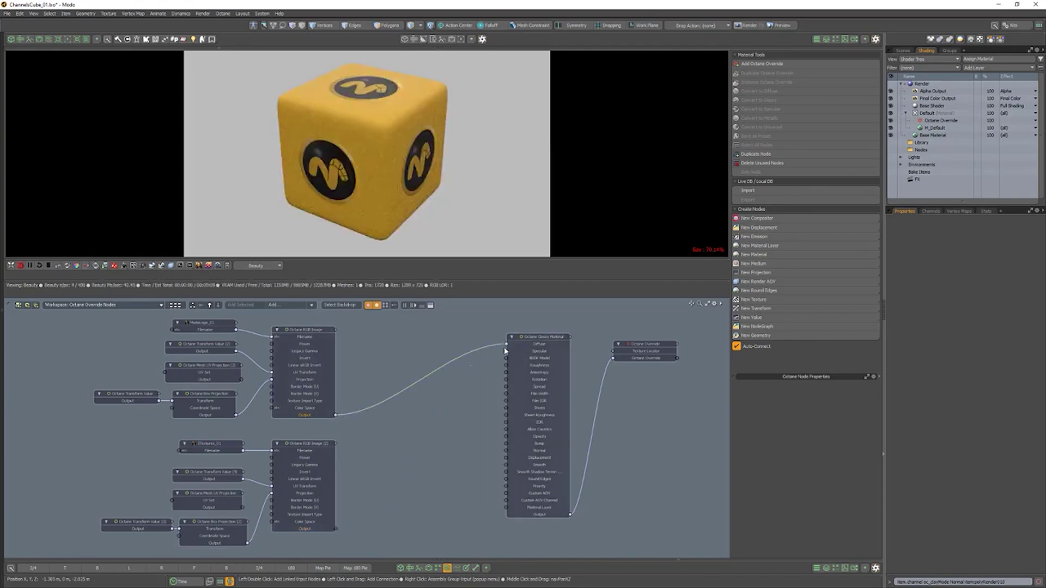
click(753, 299)
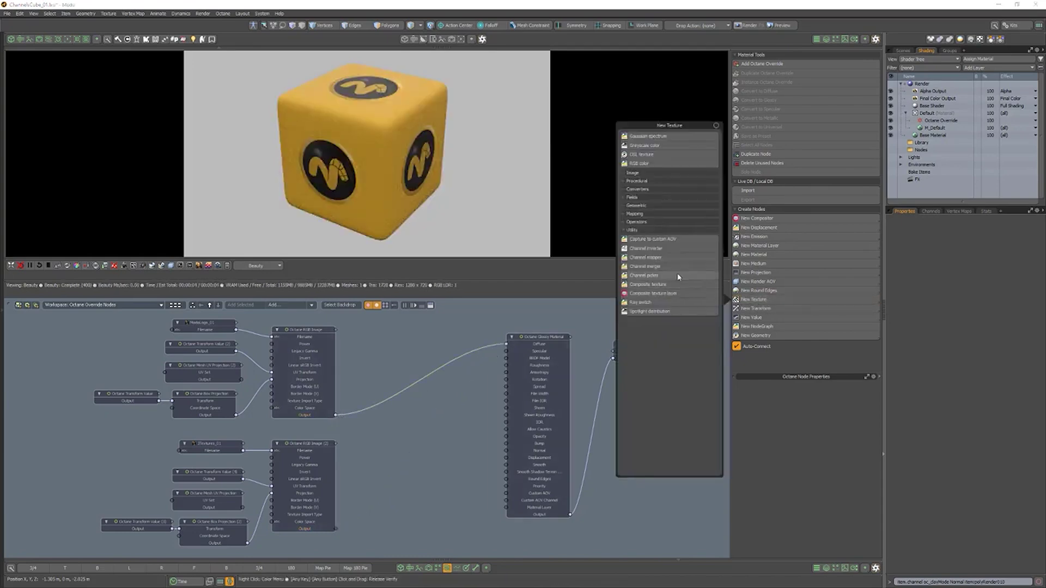
click(654, 267)
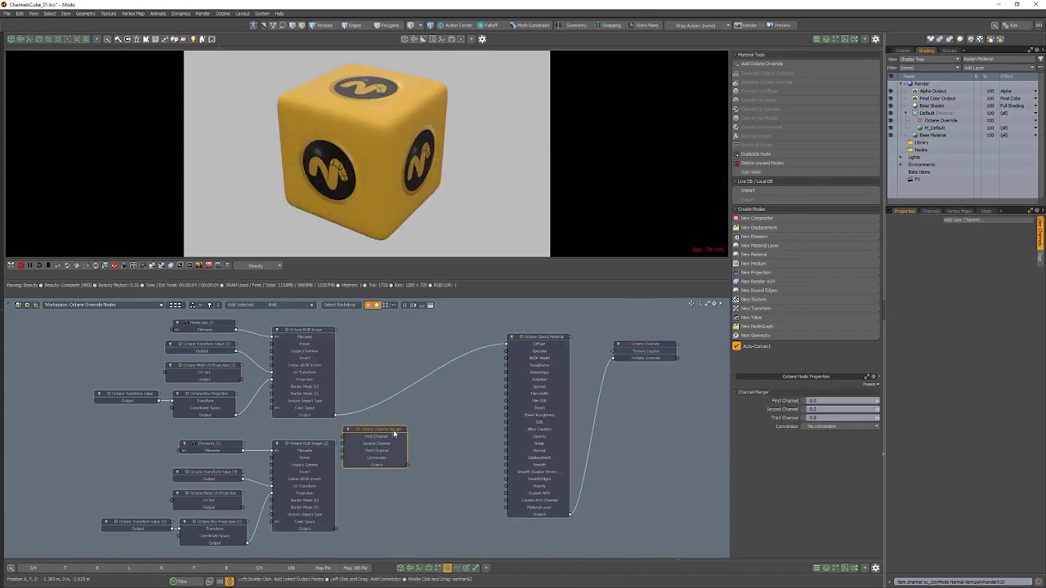
drag(397, 432, 439, 404)
drag(336, 528, 403, 416)
drag(451, 440, 509, 345)
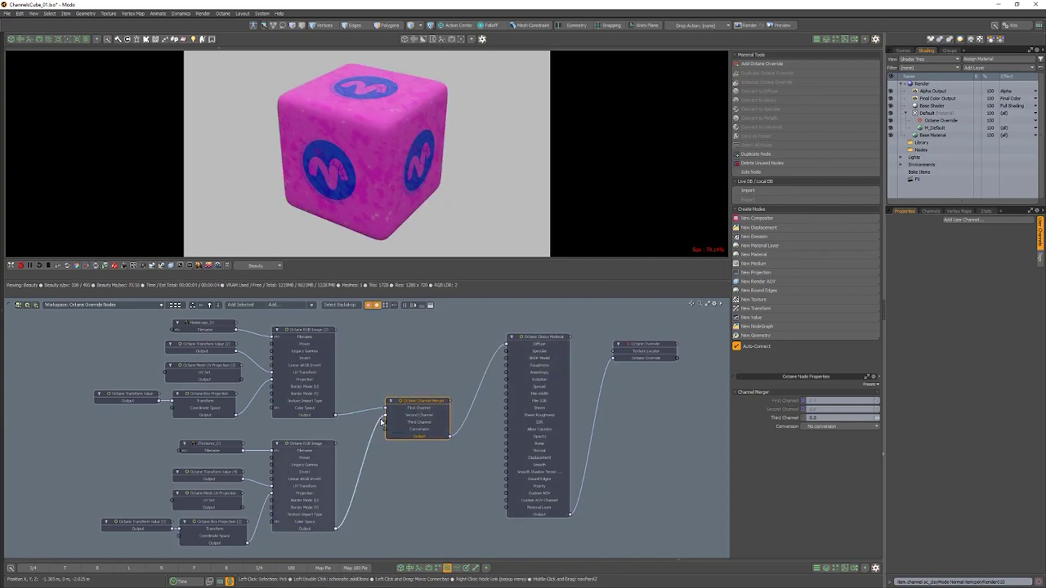
drag(388, 425, 385, 423)
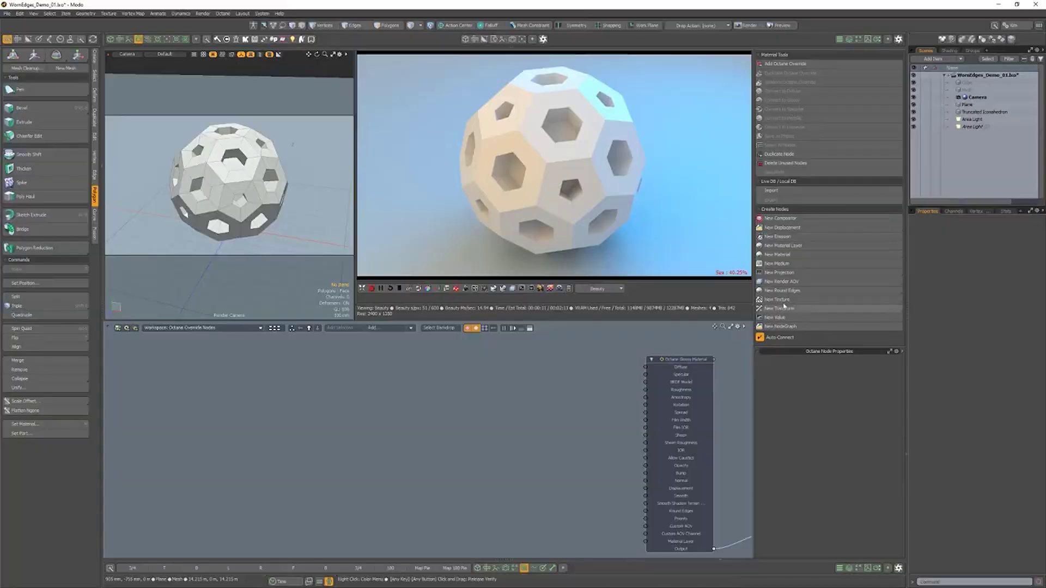
Create a Curvature texture and connect its output to the Diffuse input of the polyhedron's glossy material.
click(778, 299)
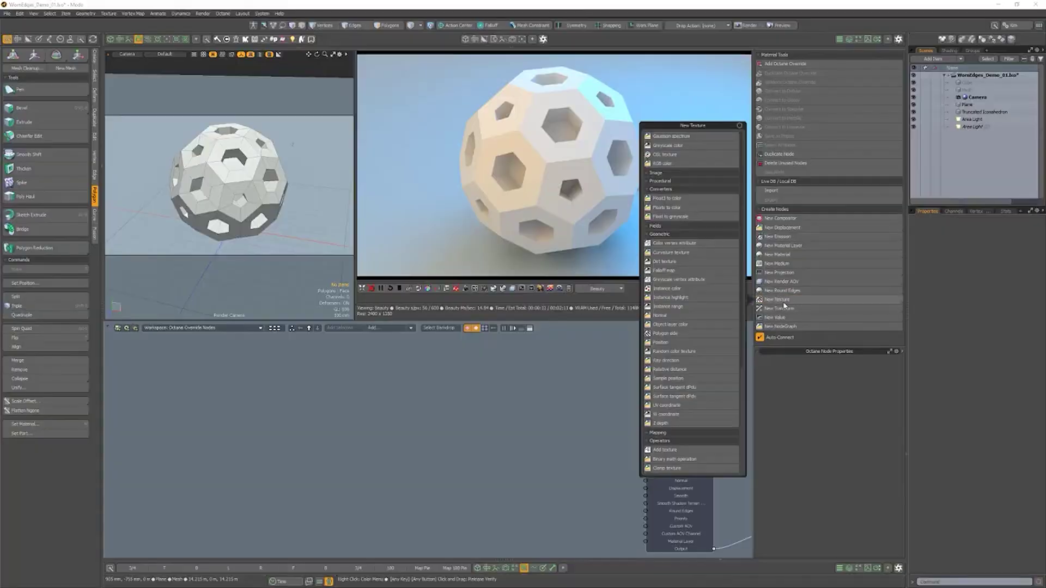
click(689, 253)
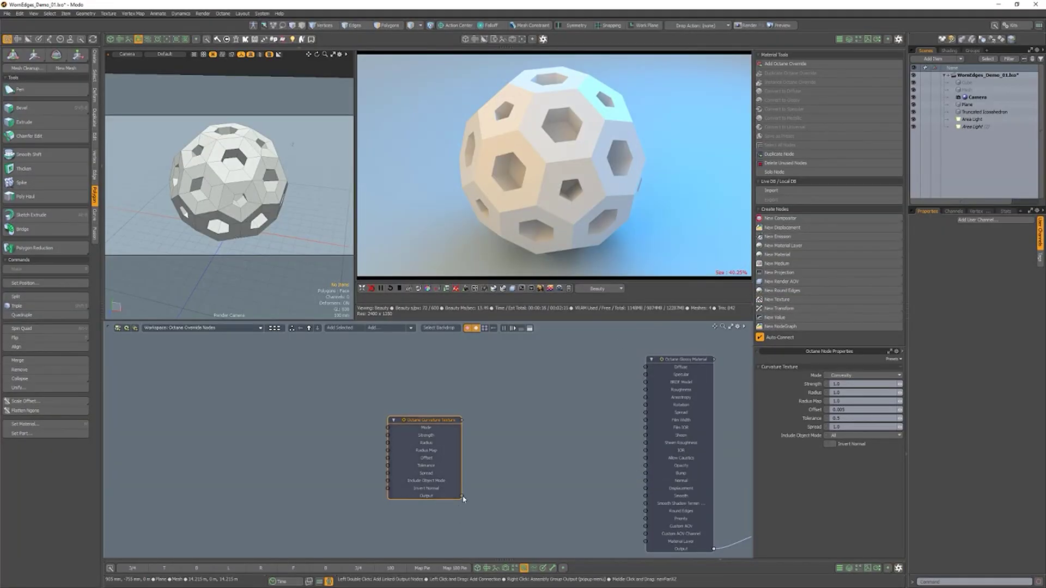
drag(629, 374, 645, 367)
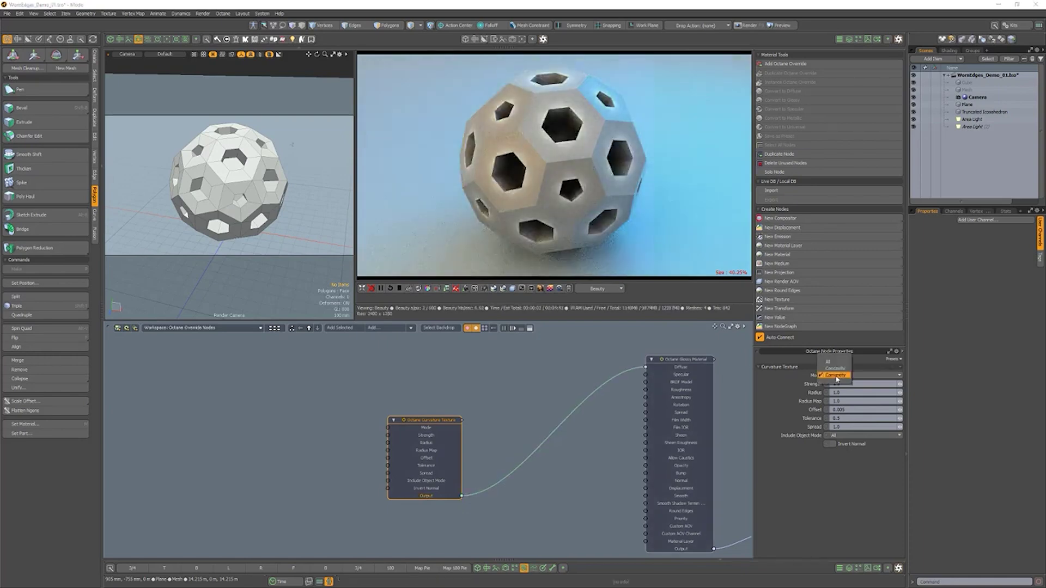
Set the Curvature texture's Mode to All, Strength to 5, Radius to 0.06 and Tolerance to 0.
drag(844, 384, 769, 384)
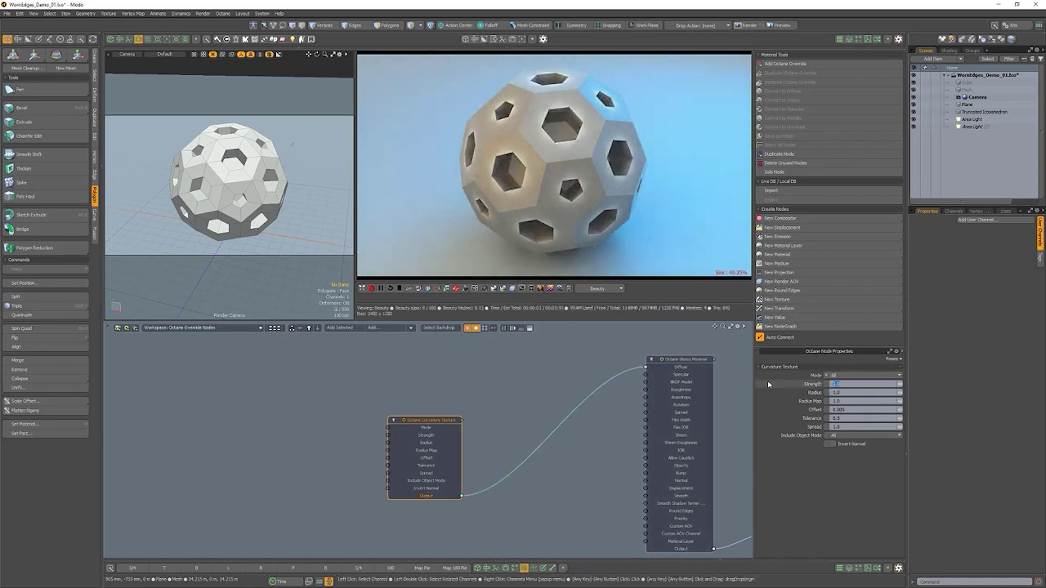
text(5)
key(Tab)
text(0.06)
key(Tab)
key(Tab)
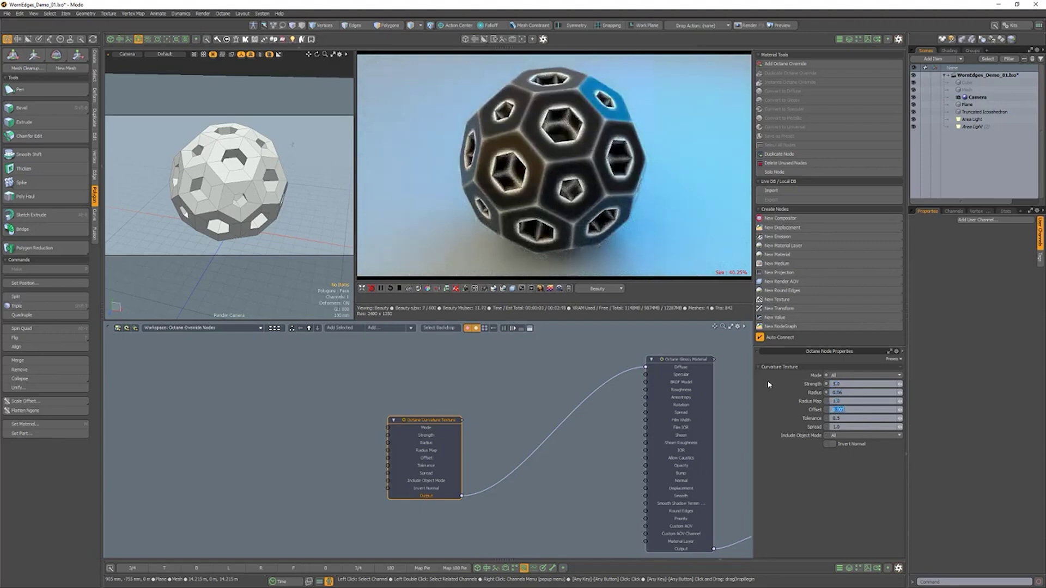
key(Tab)
text(0)
key(Return)
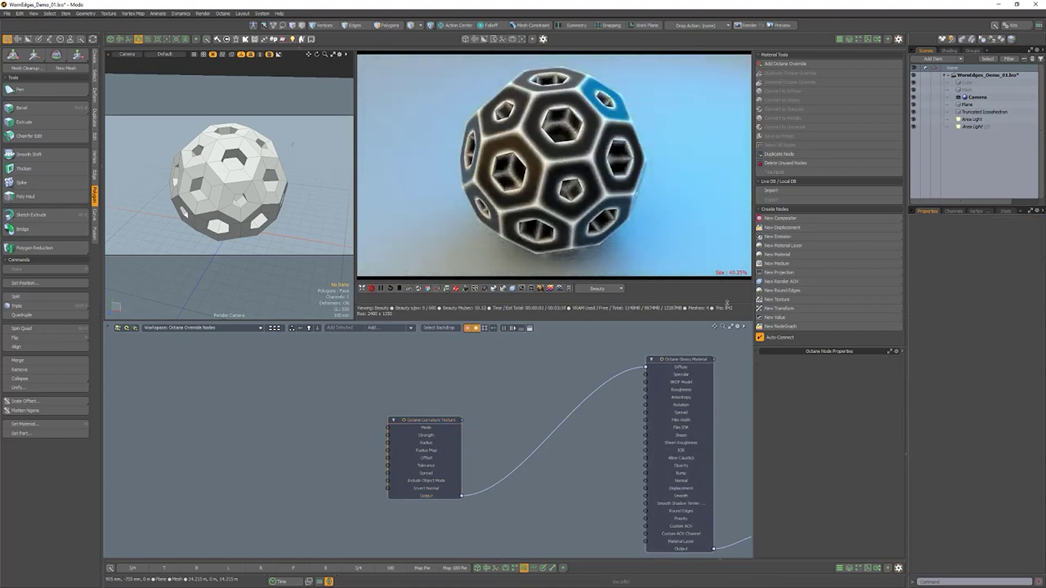
Create a Noise texture and connect its output to the material's Diffuse input in place of the curvature.
click(779, 299)
click(669, 381)
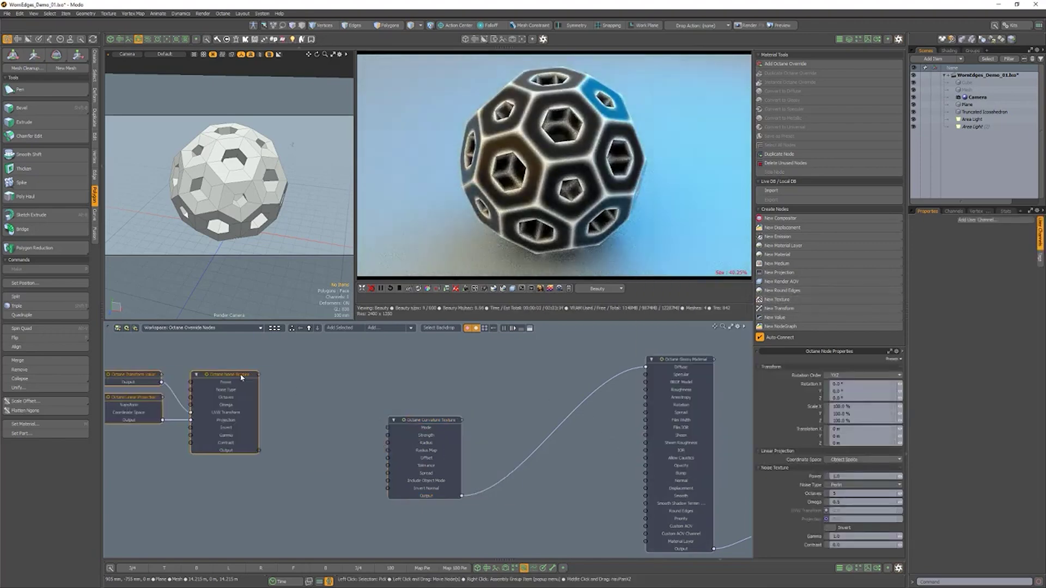
drag(658, 374, 647, 367)
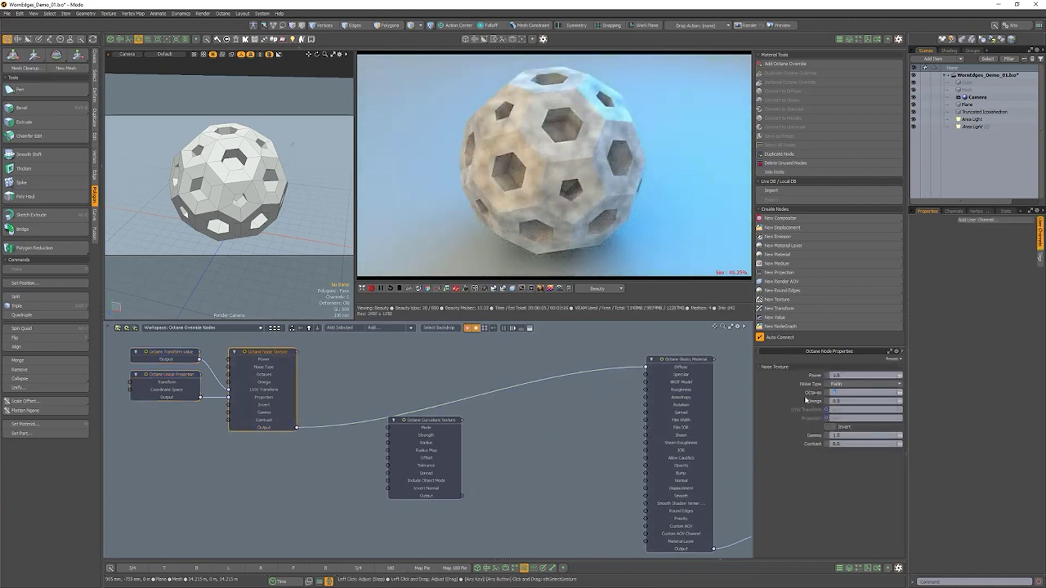
Set the Noise texture's Octaves to 10 and Omega to 0.75, and increase its Contrast.
text(.75)
key(Tab)
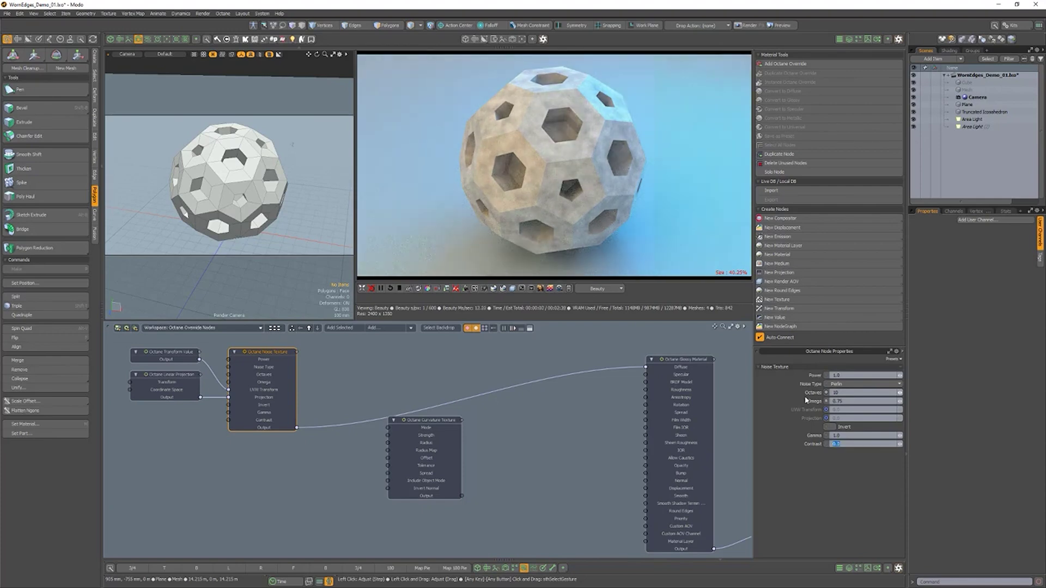
click(591, 350)
Place the Curvature node below the Noise node and create a Multiply texture with noise as Input Texture and curvature as Scale Texture.
drag(425, 420, 266, 458)
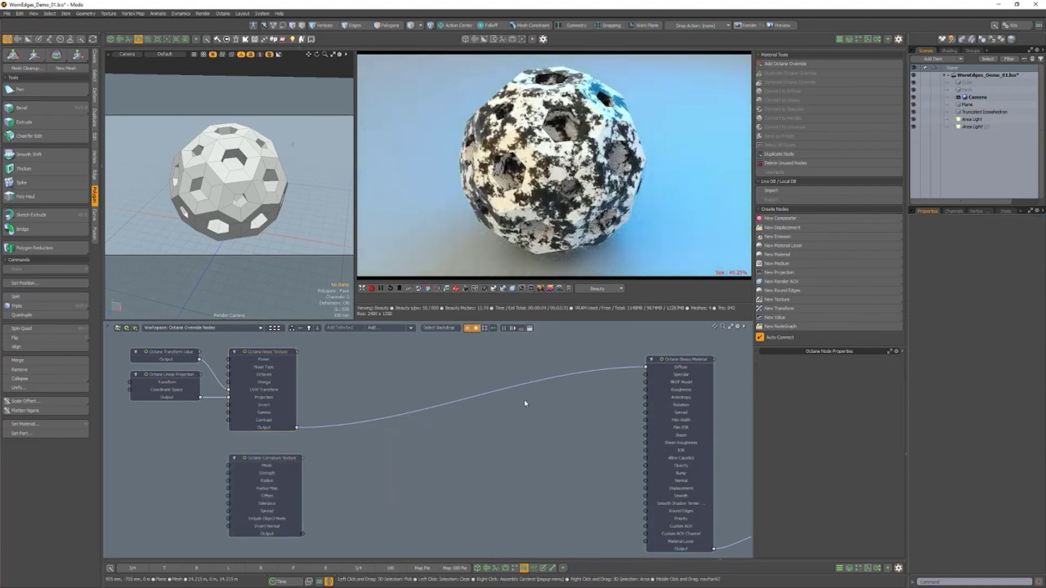
click(796, 299)
scroll(677, 350, down, 10)
click(677, 425)
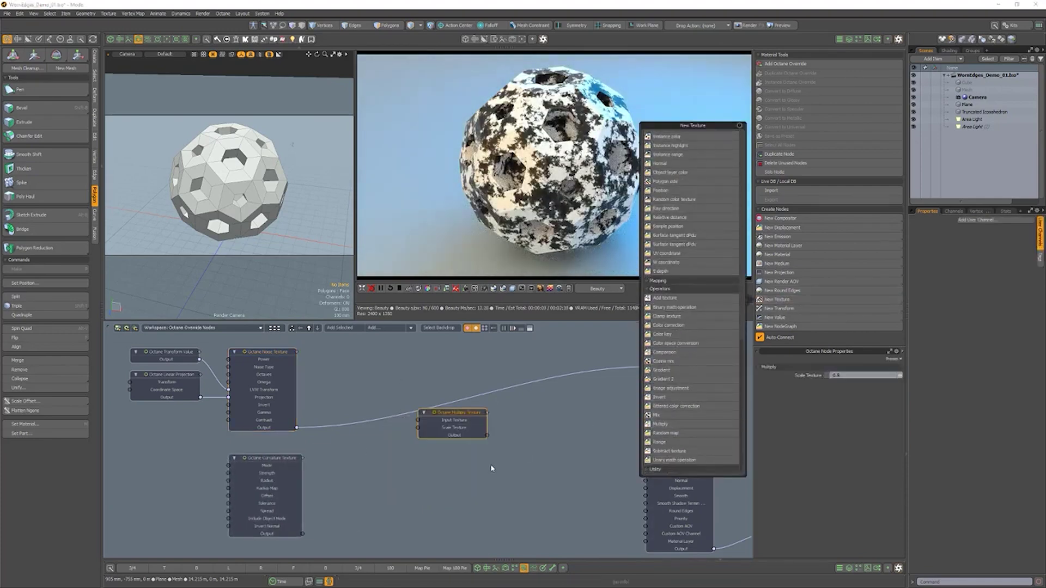
click(495, 466)
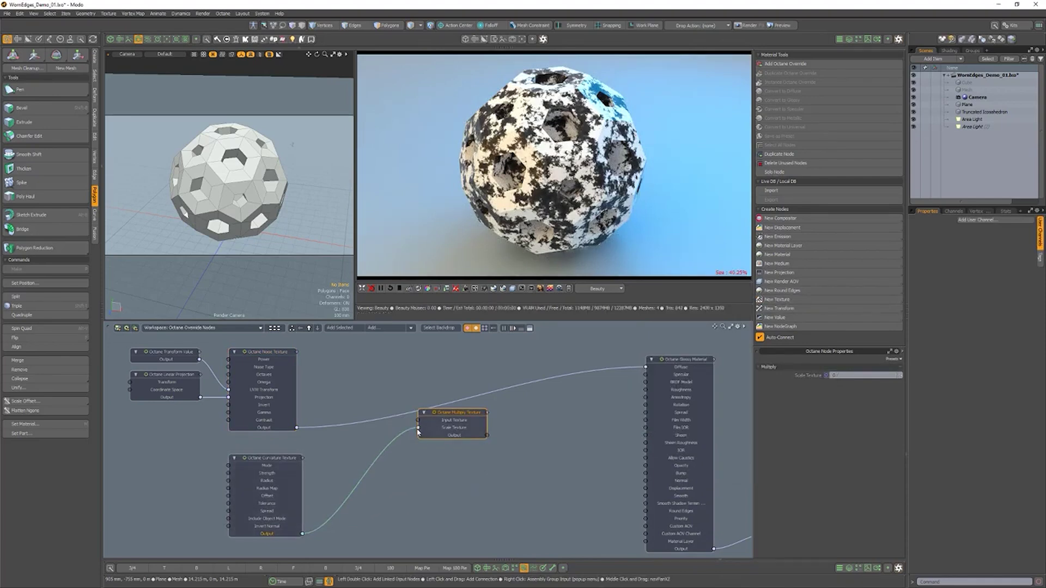
drag(421, 431, 419, 428)
drag(297, 428, 418, 420)
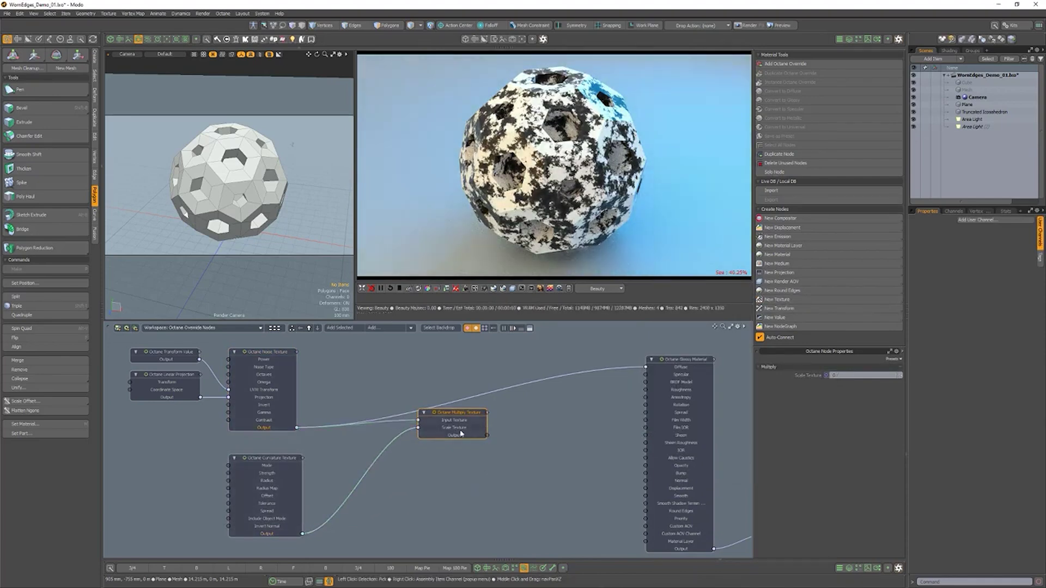
Create a Gradient 2 texture, feed the Multiply output into it, and connect the gradient to the material's Diffuse input.
click(778, 300)
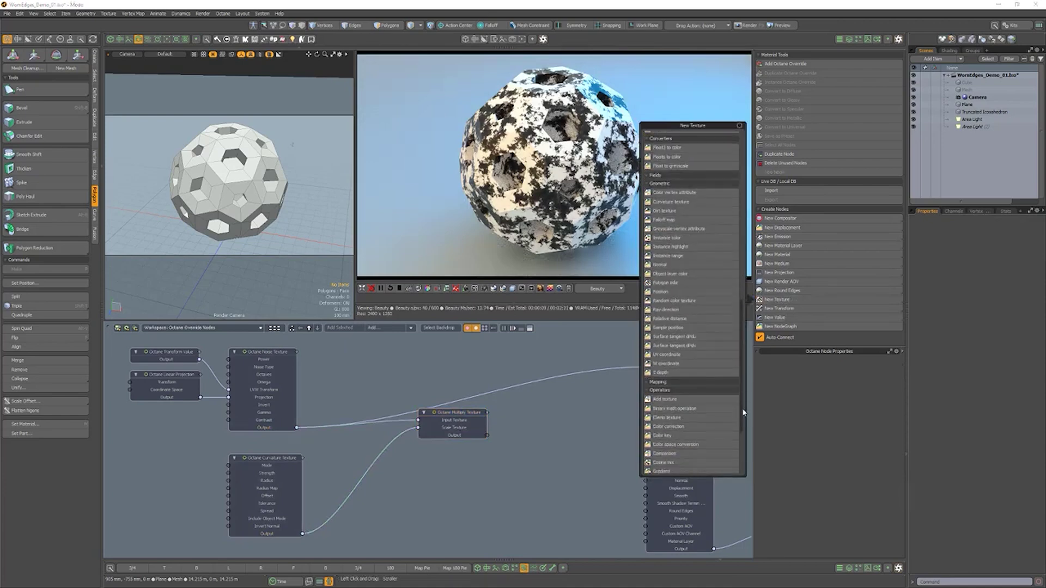
scroll(744, 412, down, 3)
click(679, 409)
click(556, 414)
drag(556, 414, 525, 413)
drag(593, 427, 654, 369)
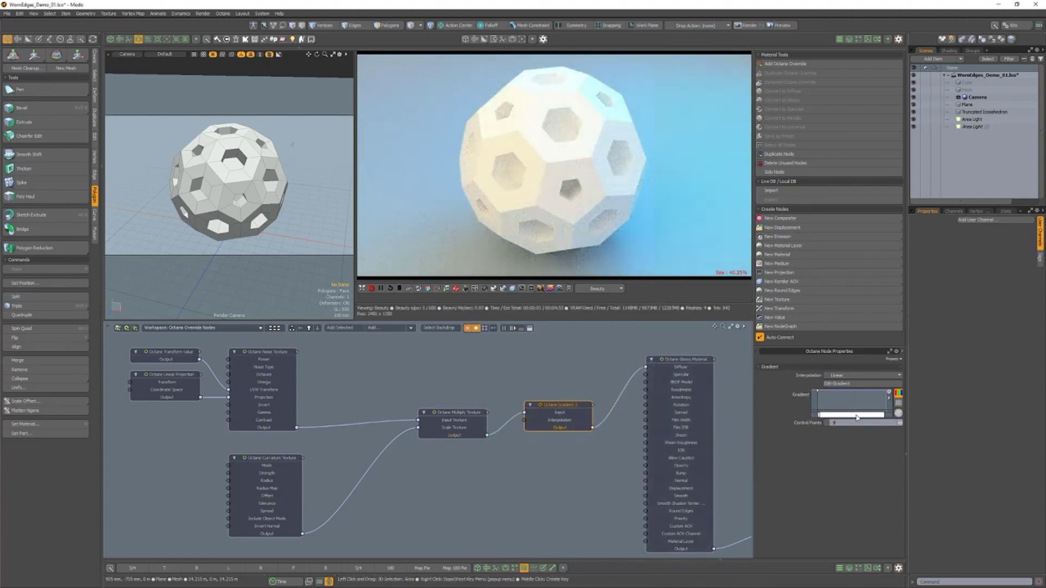
Add a black key to the gradient at about three quarters of its length so it runs from white to black.
click(856, 393)
mouse_move(853, 417)
mouse_down()
mouse_move(832, 421)
mouse_move(867, 421)
mouse_up()
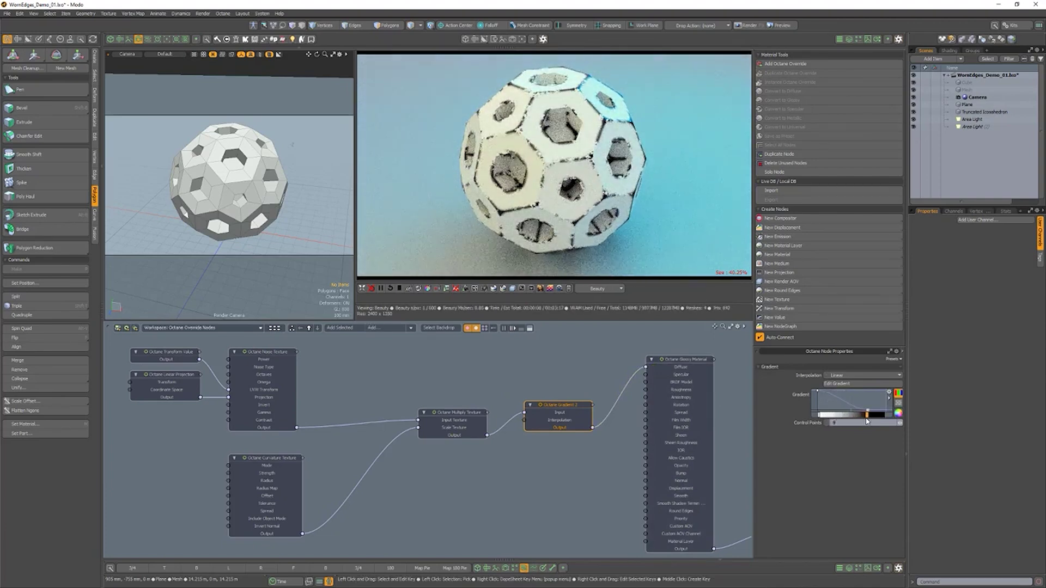
click(563, 496)
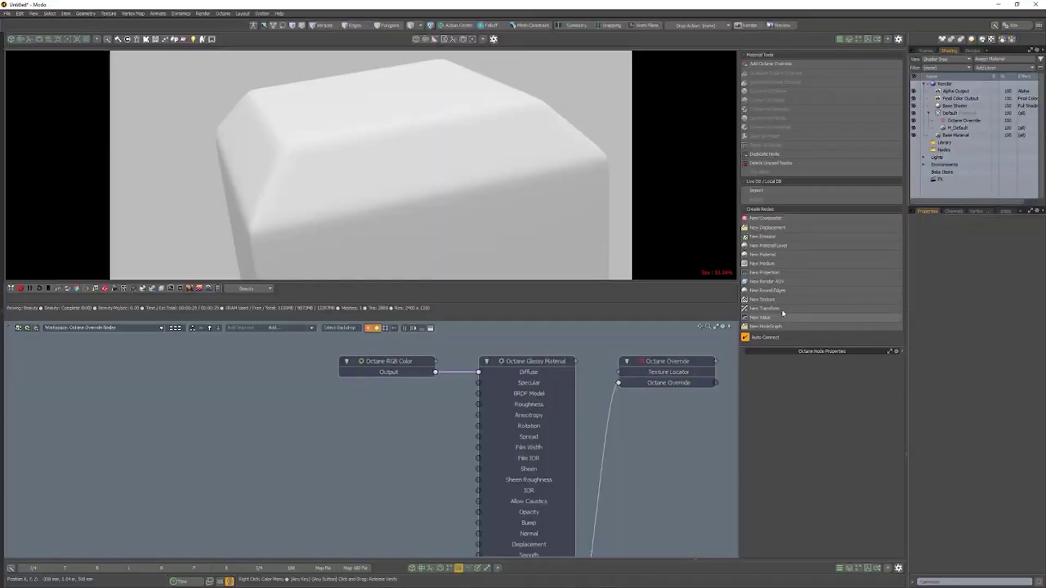
Create a Noise texture and connect its output to the Bump input of the cube's glossy material.
click(785, 299)
click(661, 382)
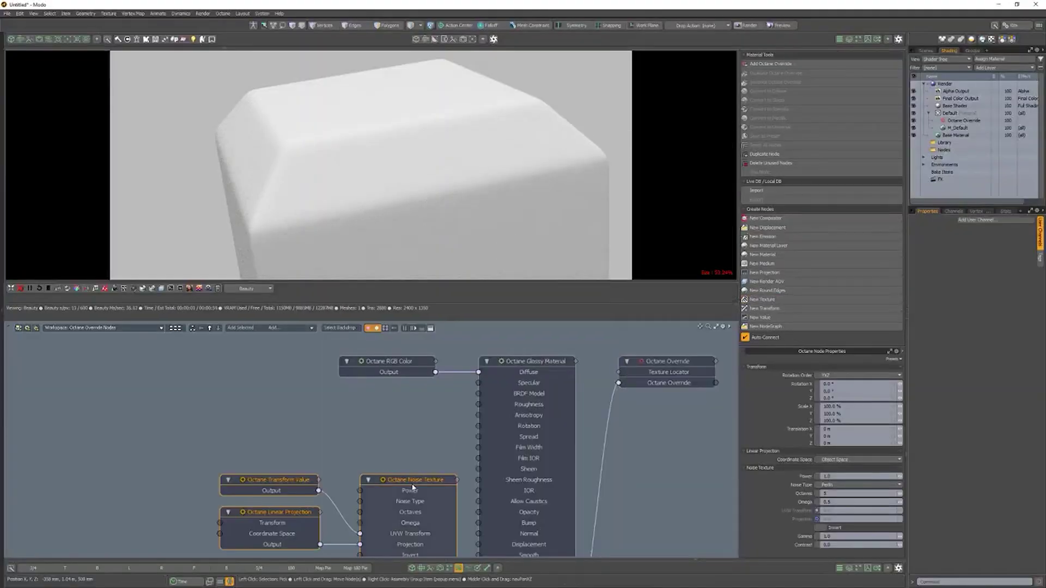
drag(466, 521, 479, 523)
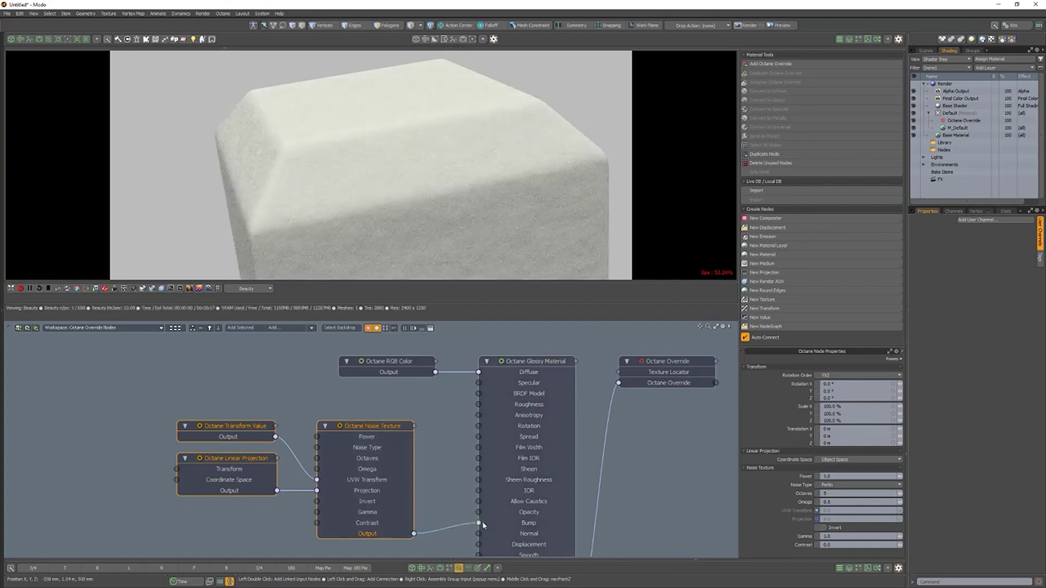
Set the bump noise to Circular type with Omega 0 and a 10% transform scale on all axes, and adjust its Gamma.
click(833, 484)
click(842, 495)
click(834, 501)
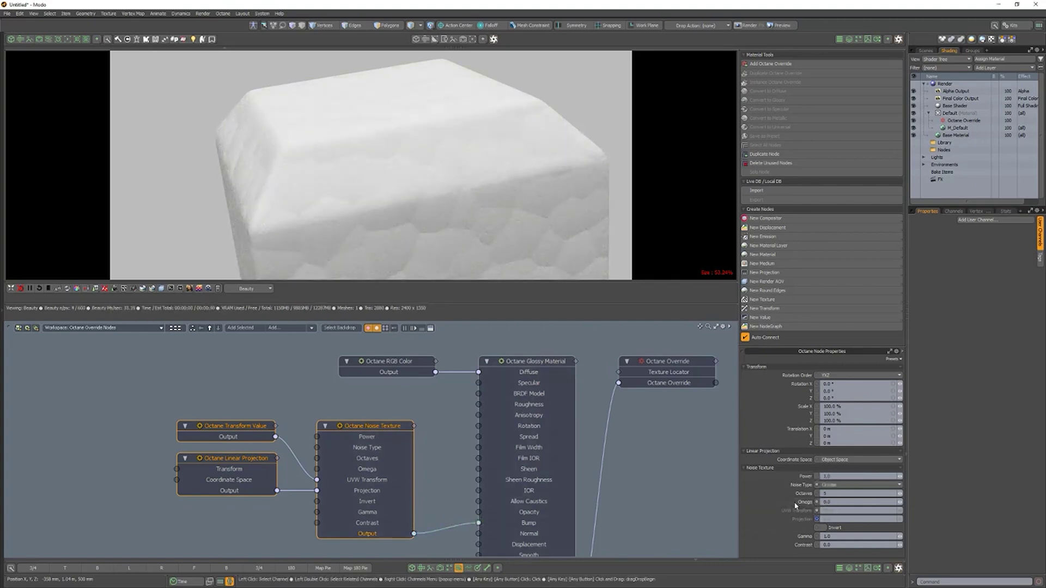
text(10)
key(Return)
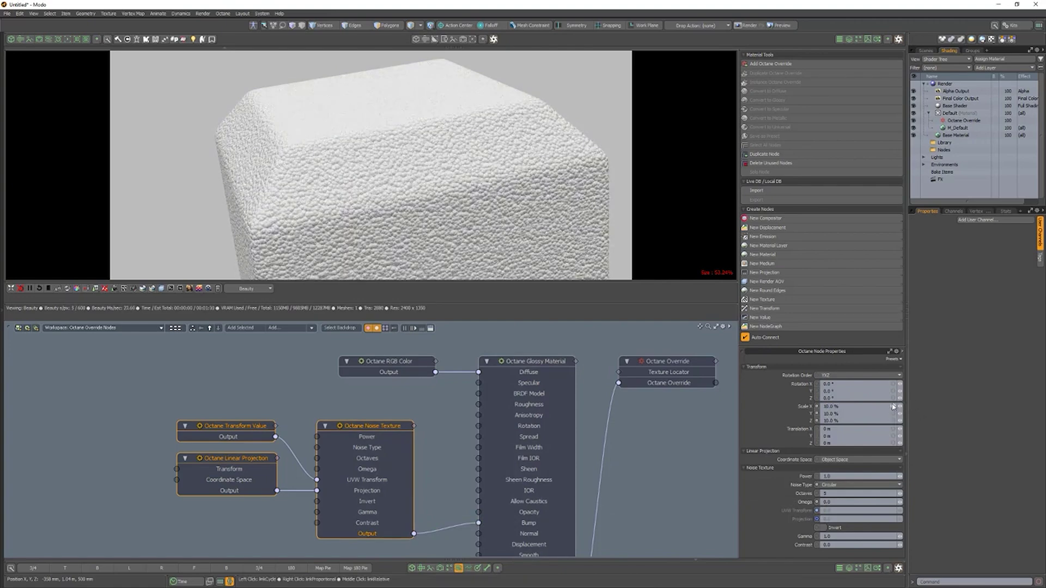
click(842, 537)
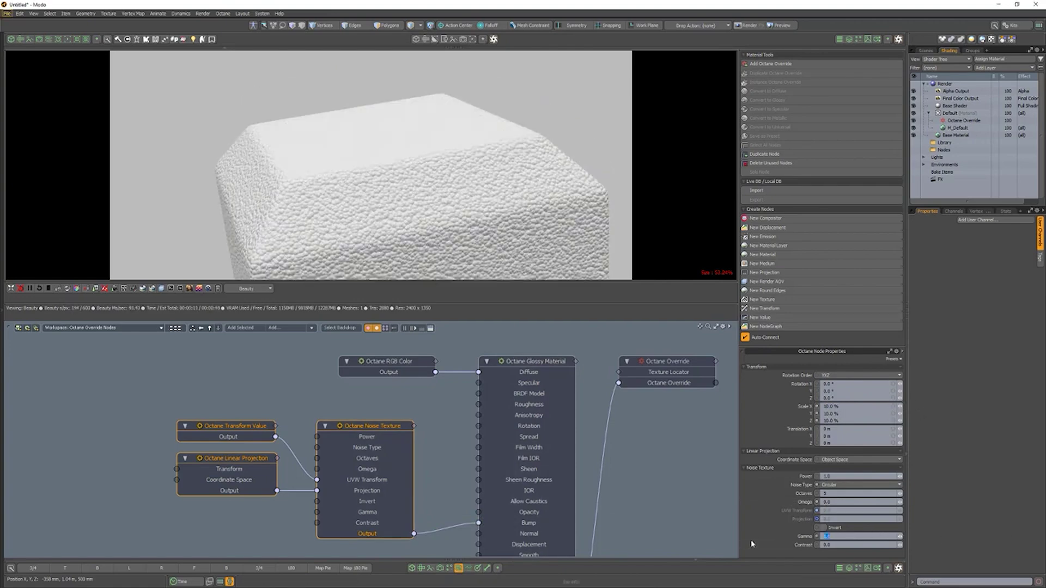
key(Return)
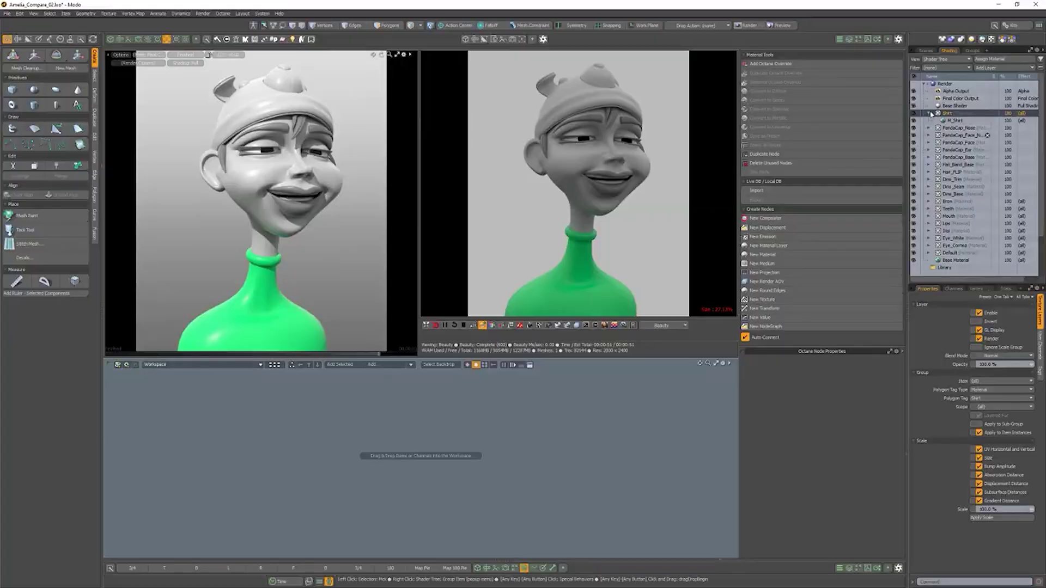
Add an Octane Override to the character's Shirt material group.
click(850, 66)
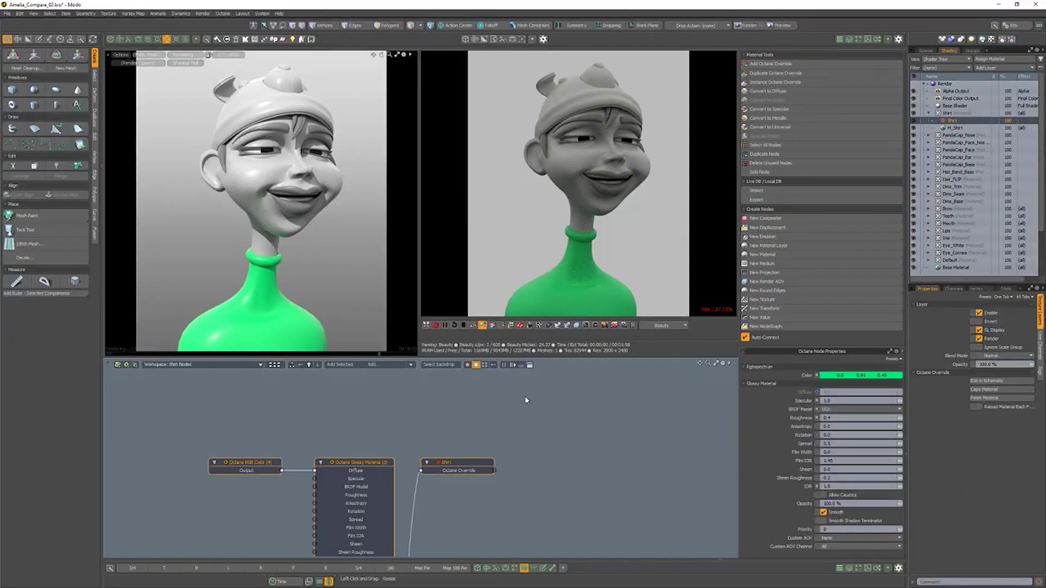
middle_drag(403, 432, 596, 373)
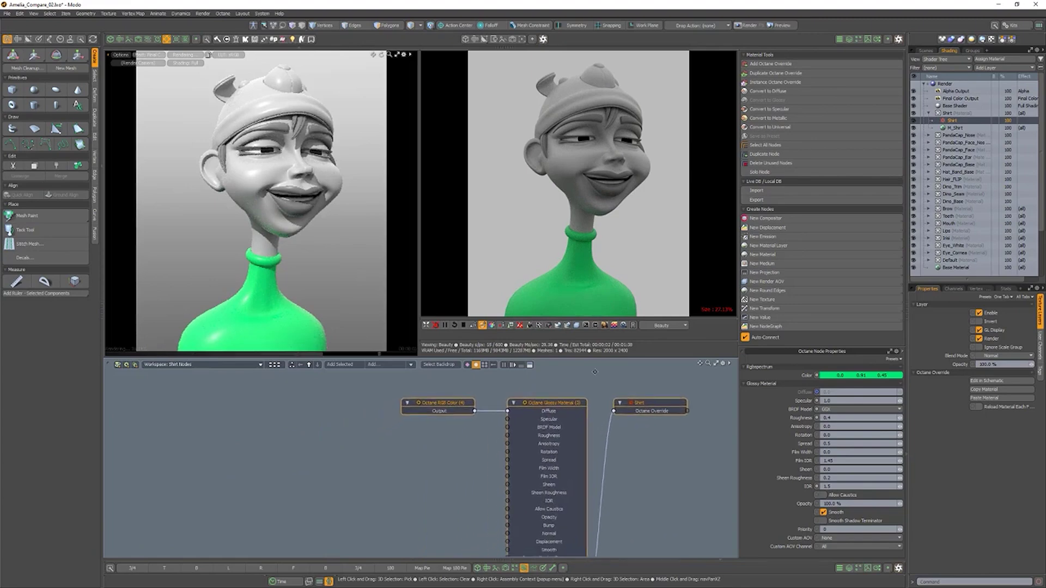
Change the Diffuse Color of the M_Shirt base material to magenta (1.0, 0.0, 0.68).
click(955, 127)
click(979, 332)
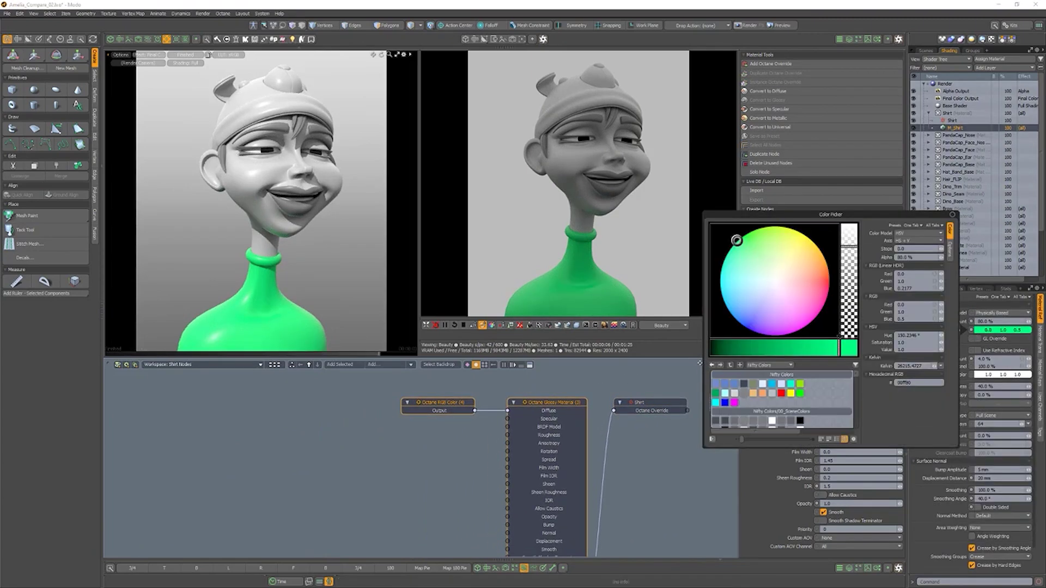
drag(782, 277, 824, 304)
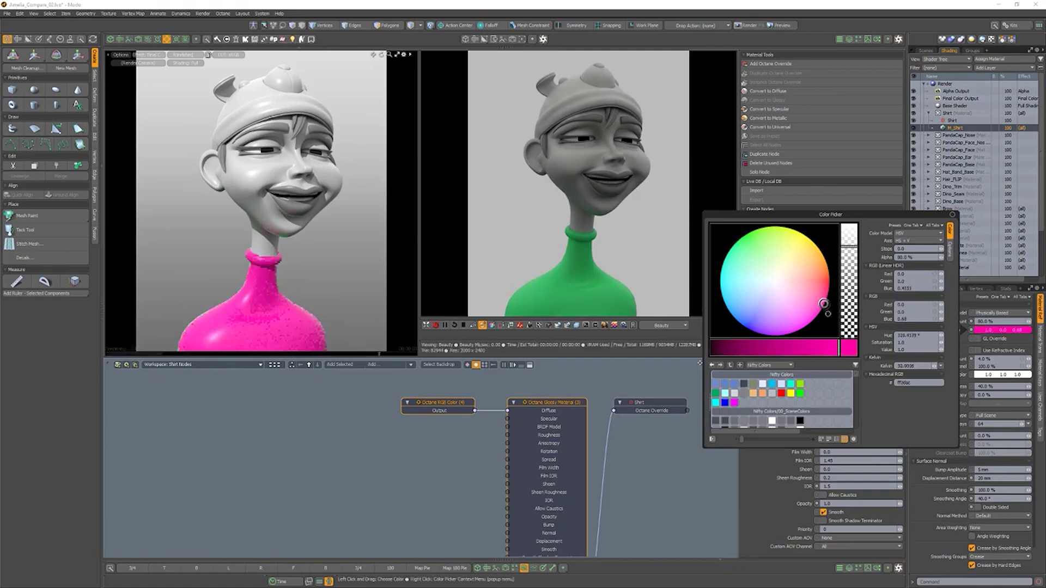
click(666, 484)
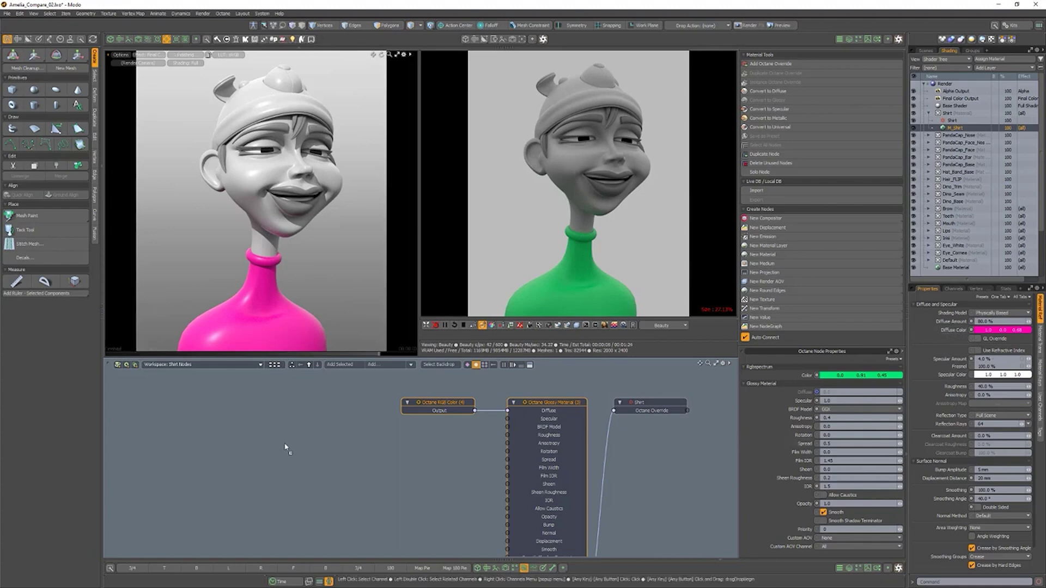
Add M_Shirt's Diffuse Color channel to the schematic and link it to a Color RGB channel added on the Octane RGB Color node.
drag(285, 447, 287, 448)
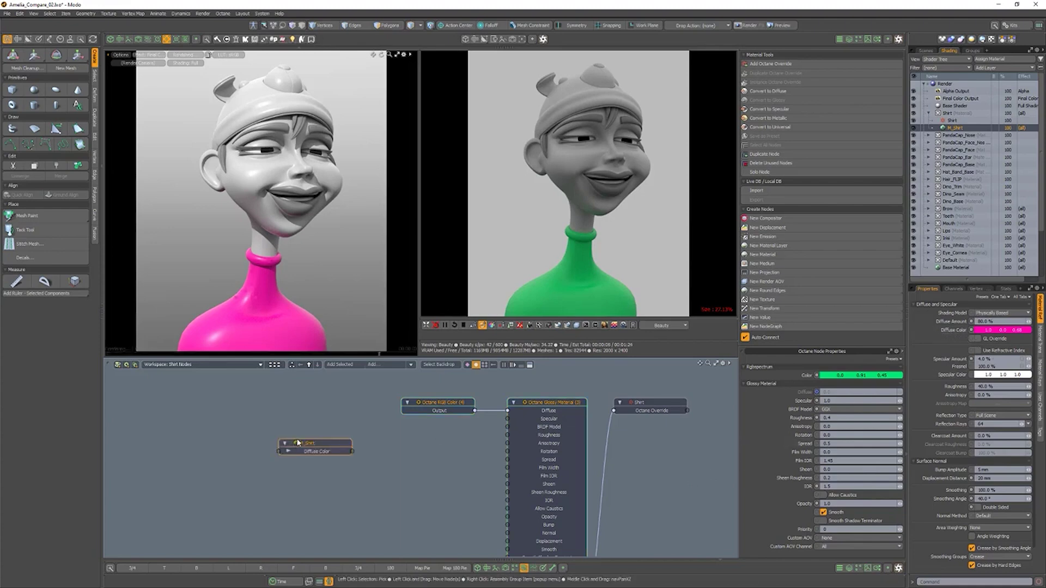
right_click(419, 404)
mouse_move(418, 458)
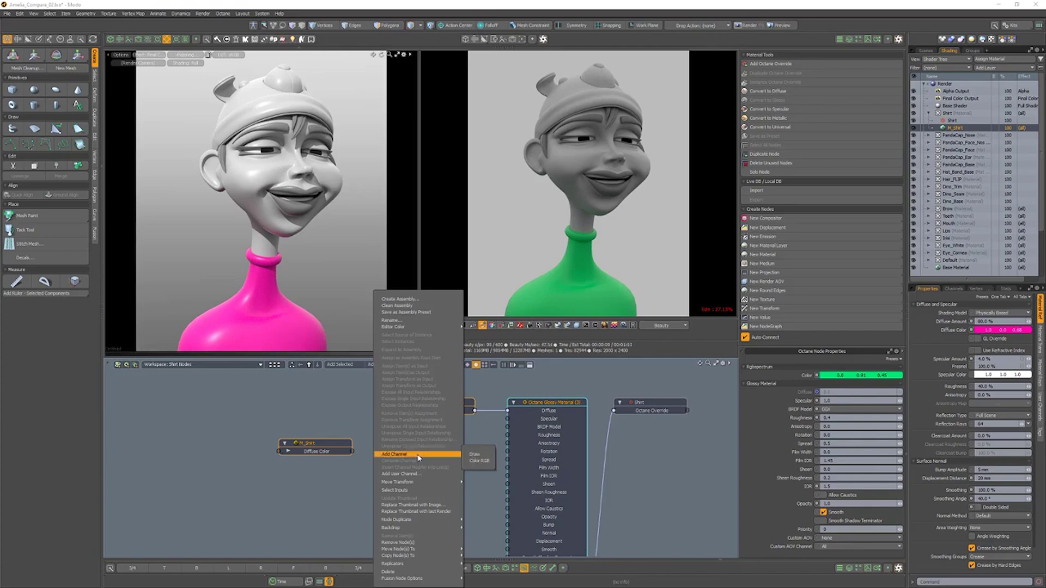
click(480, 465)
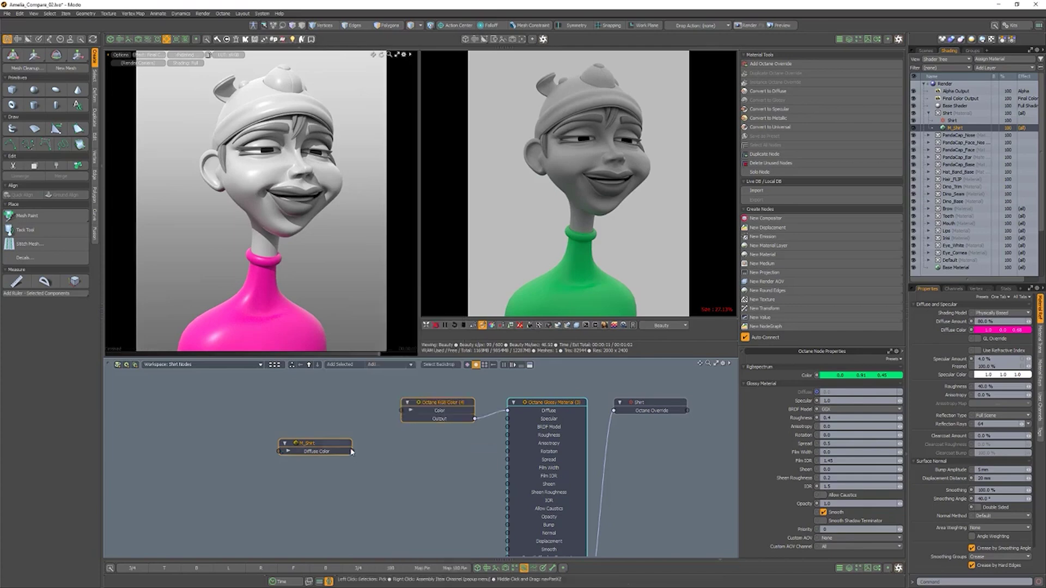
drag(402, 419, 402, 412)
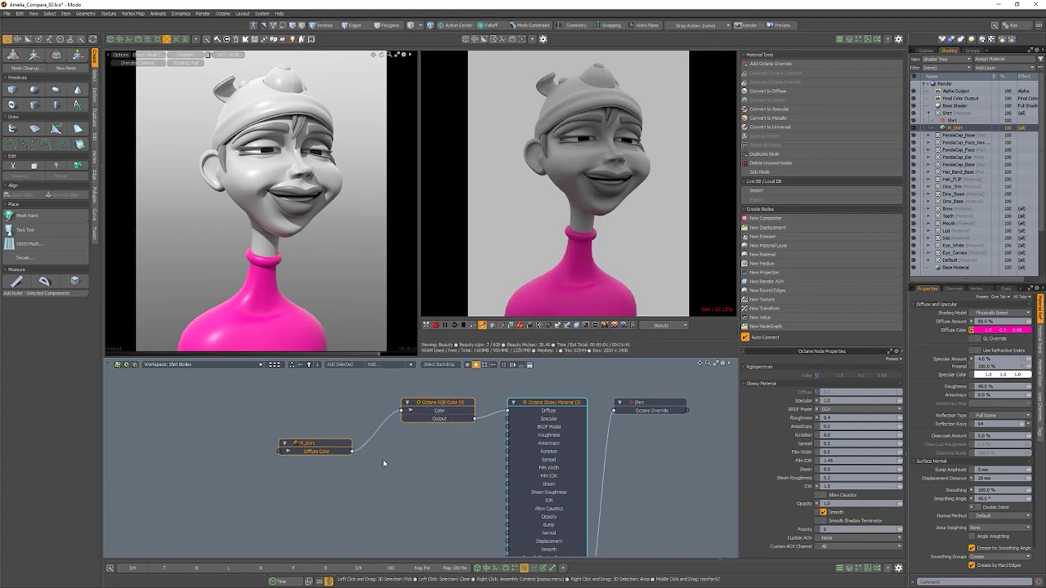
Pick a different Diffuse Color for the M_Shirt base material to drive the linked Octane color.
click(981, 329)
drag(785, 298, 737, 303)
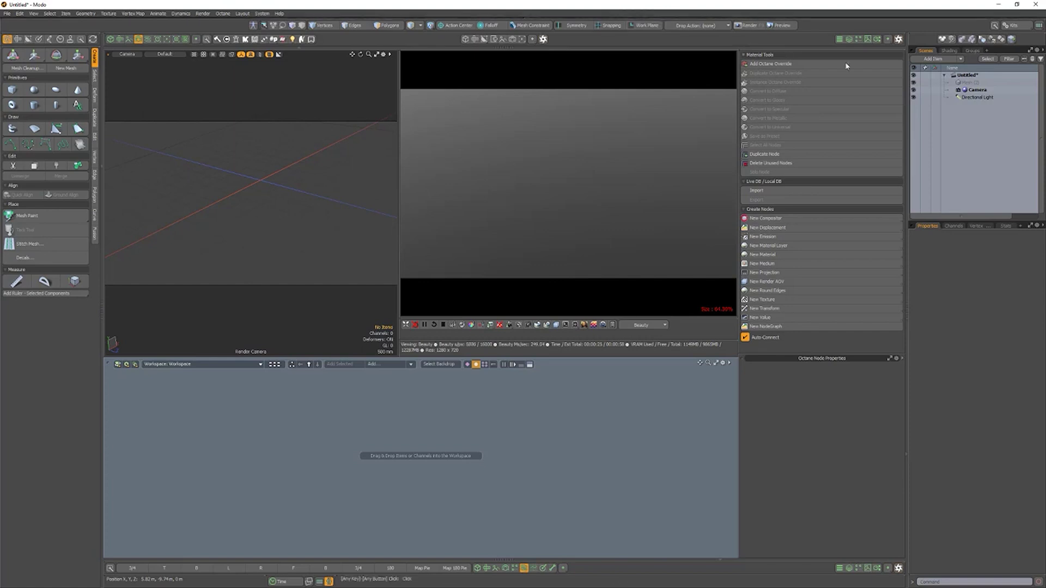
Add the empty mesh item to the schematic and connect a new Octane Vectron geometry node to its Octane Geometry input.
click(979, 82)
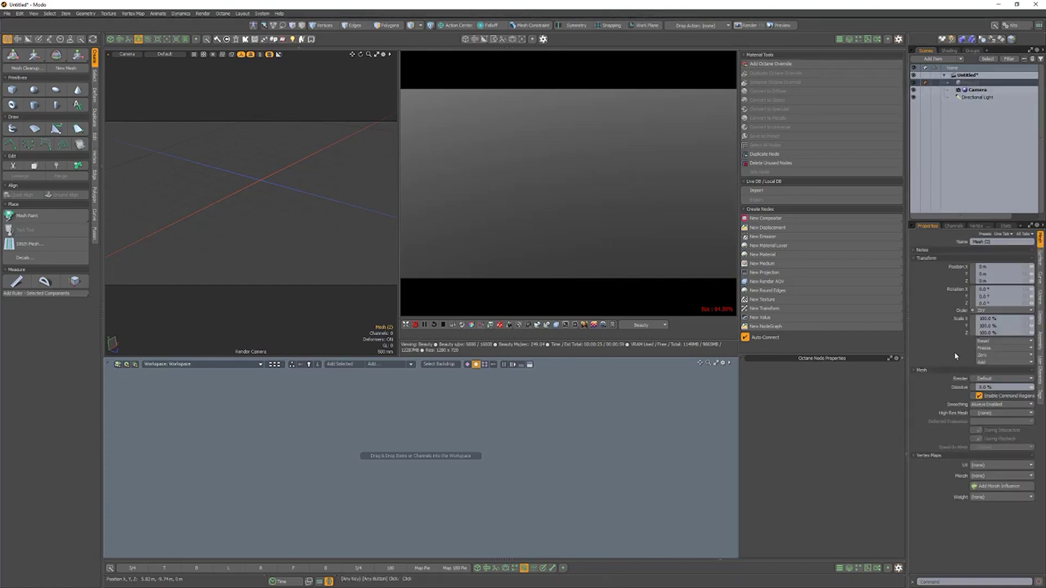
click(1040, 301)
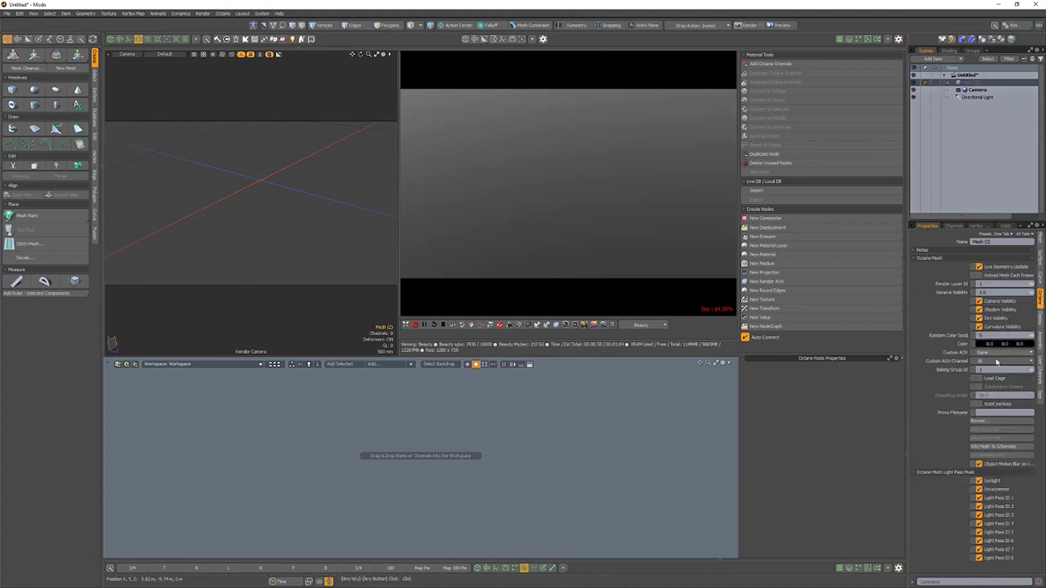
click(1006, 449)
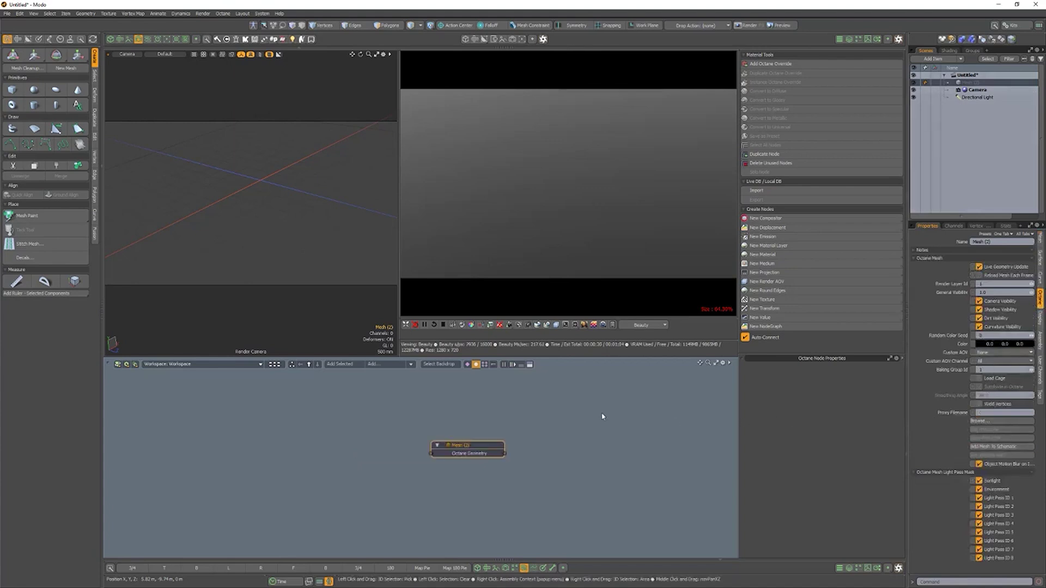
click(385, 364)
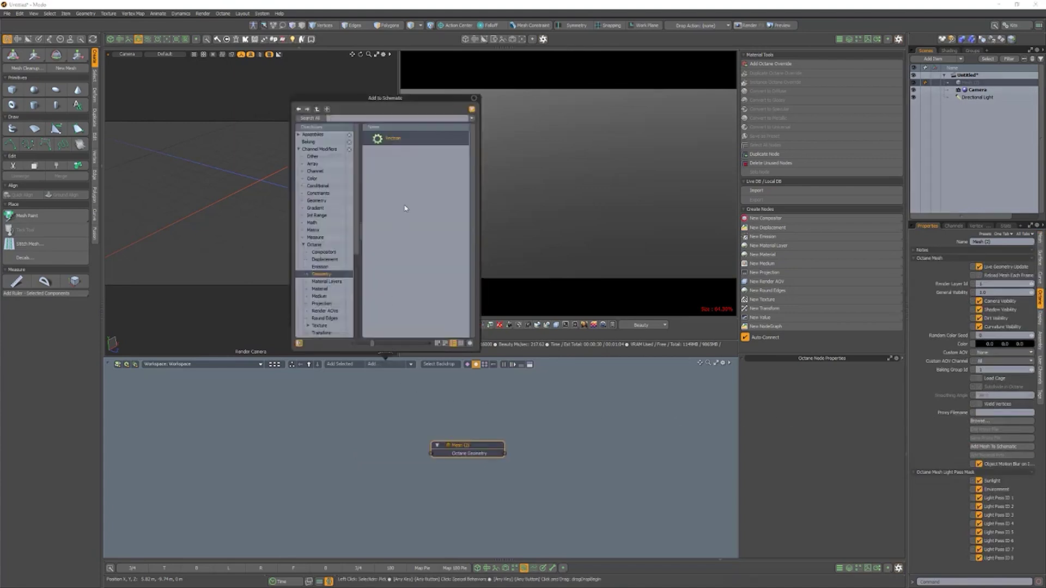
double_click(400, 143)
drag(488, 481, 384, 431)
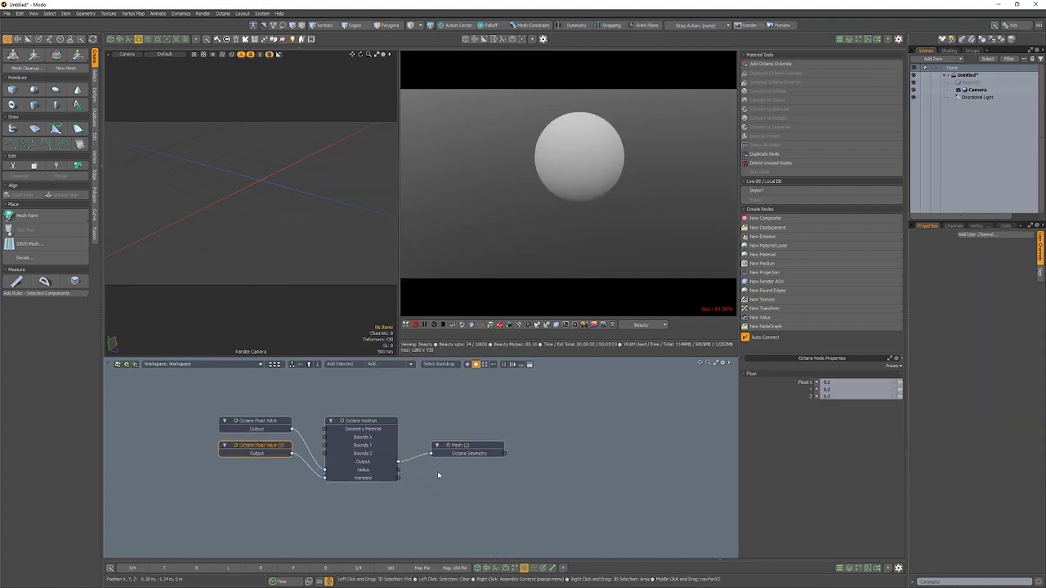
Replace the Vectron node's OSL code with the copied distance-function script, compile it and close the OSL Editor.
click(385, 426)
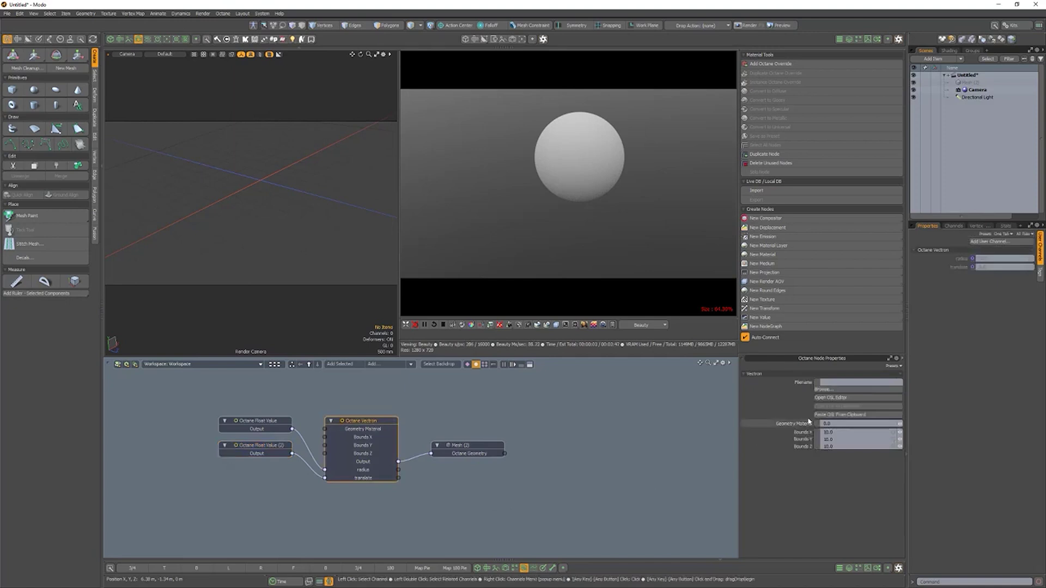
click(848, 399)
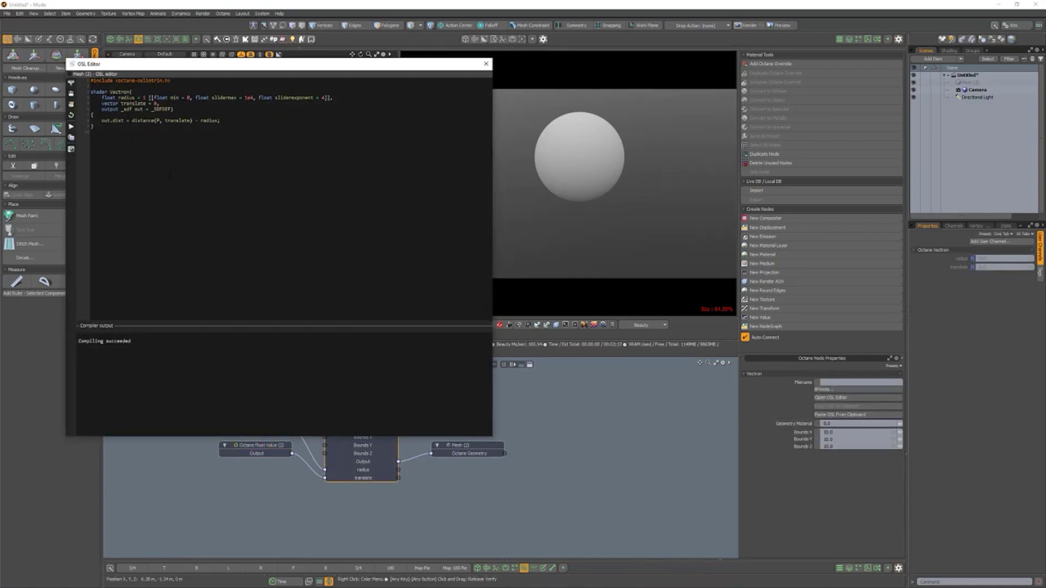
drag(132, 137, 91, 98)
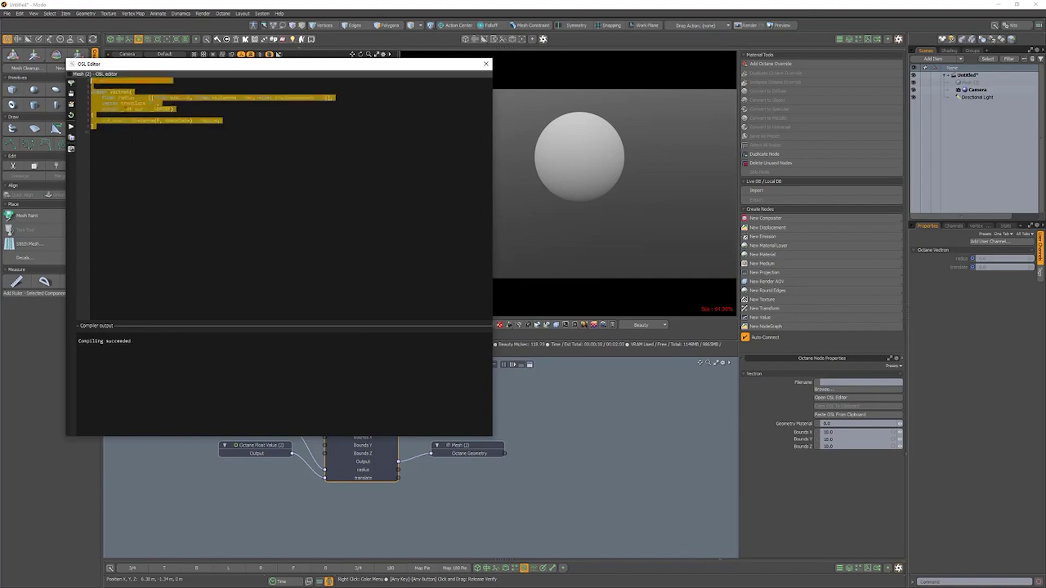
key(ctrl+v)
scroll(283, 196, up, 15)
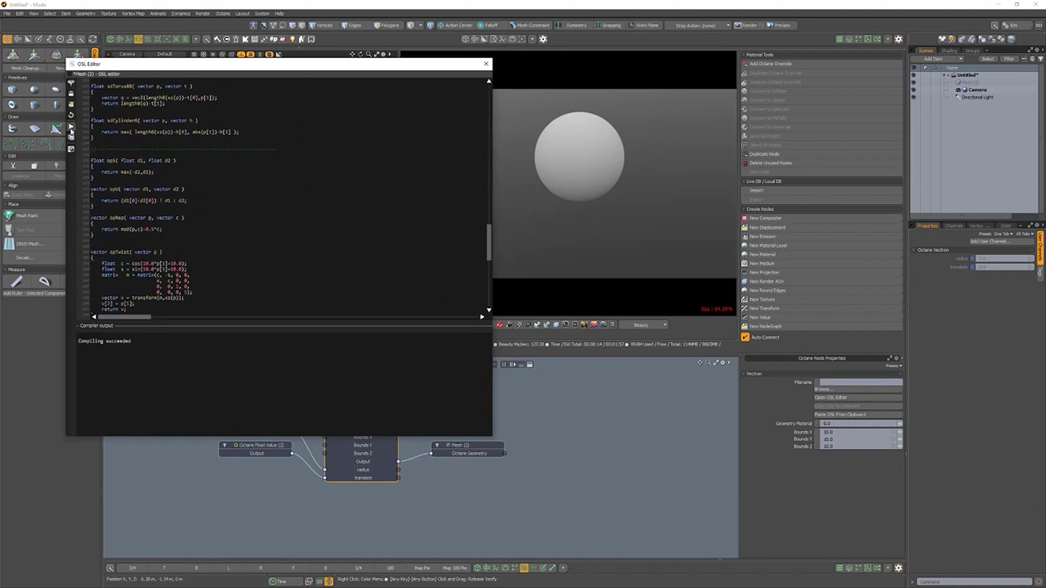
click(71, 130)
click(488, 65)
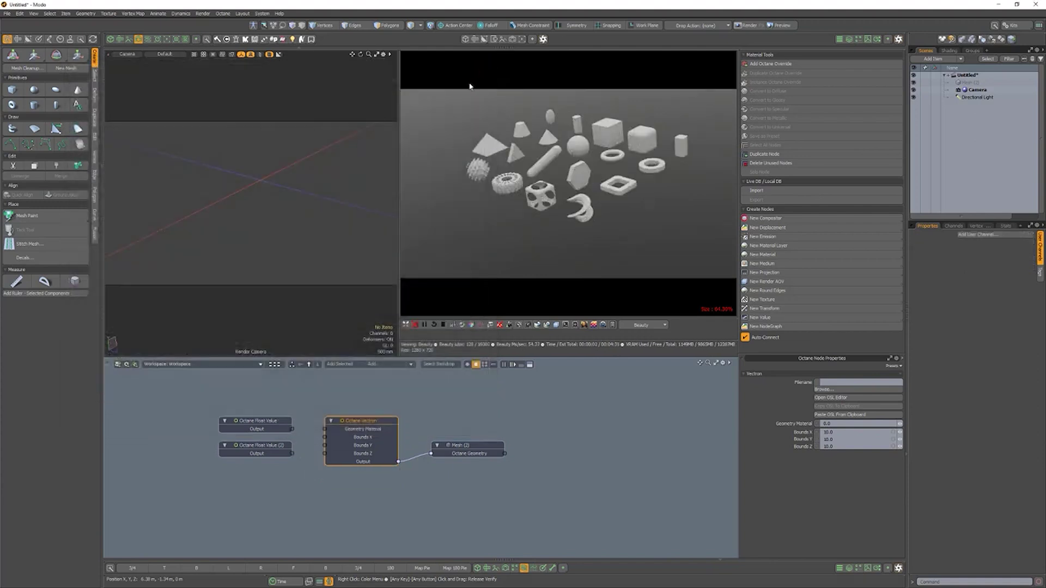
alt+drag(222, 215, 322, 240)
mouse_move(147, 182)
alt+shift+mouse_down()
mouse_move(253, 195)
mouse_move(245, 204)
mouse_move(251, 188)
alt+shift+mouse_up()
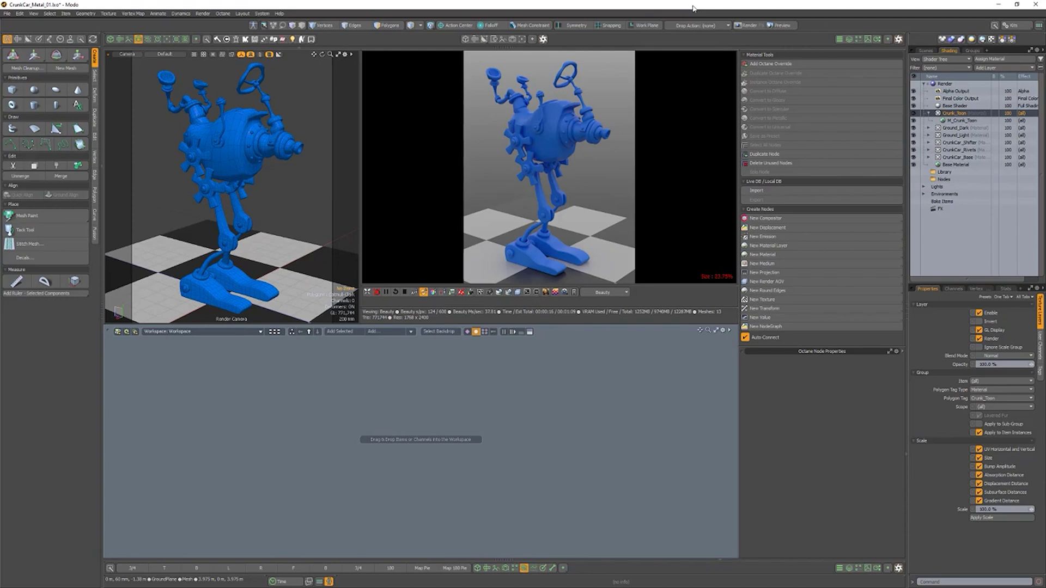
Add an Octane Override to the Crunk_Toon material group and convert its material to Metallic.
click(771, 64)
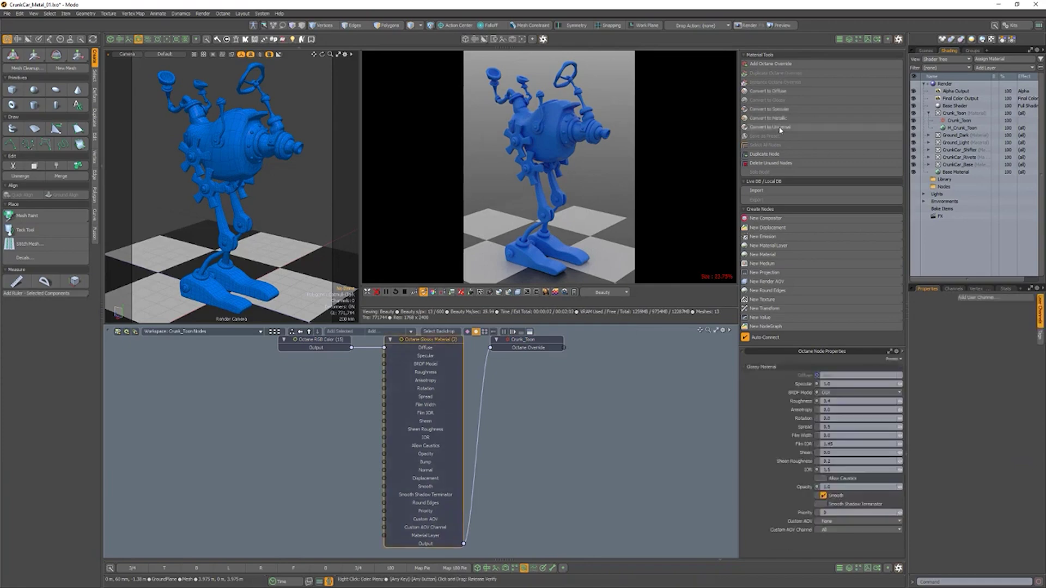
click(776, 118)
click(604, 325)
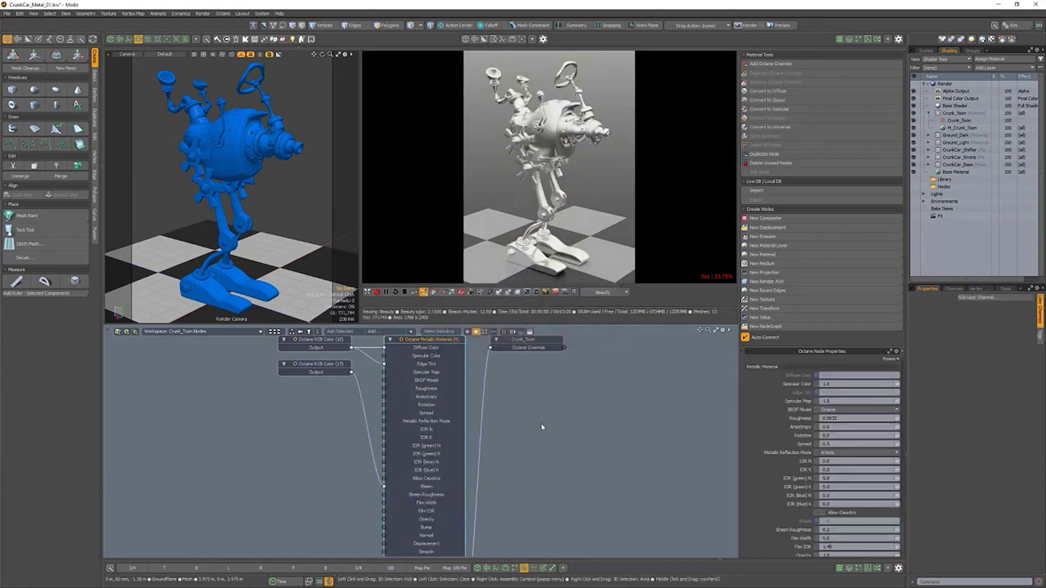
Try the Gold, Mercury and Silver presets on the metallic material, and finish with the Chromium preset.
click(898, 375)
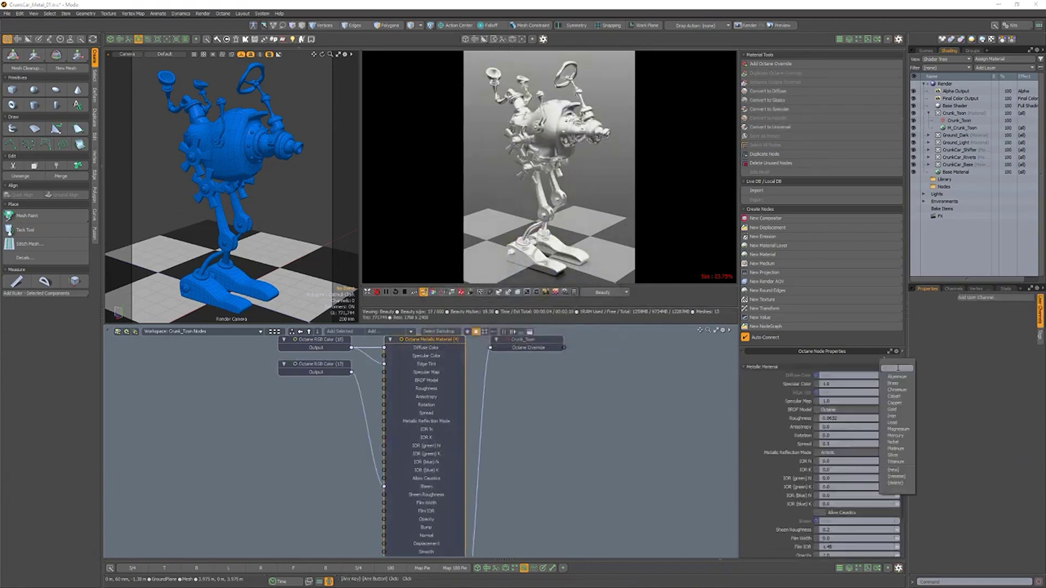
click(899, 410)
click(896, 375)
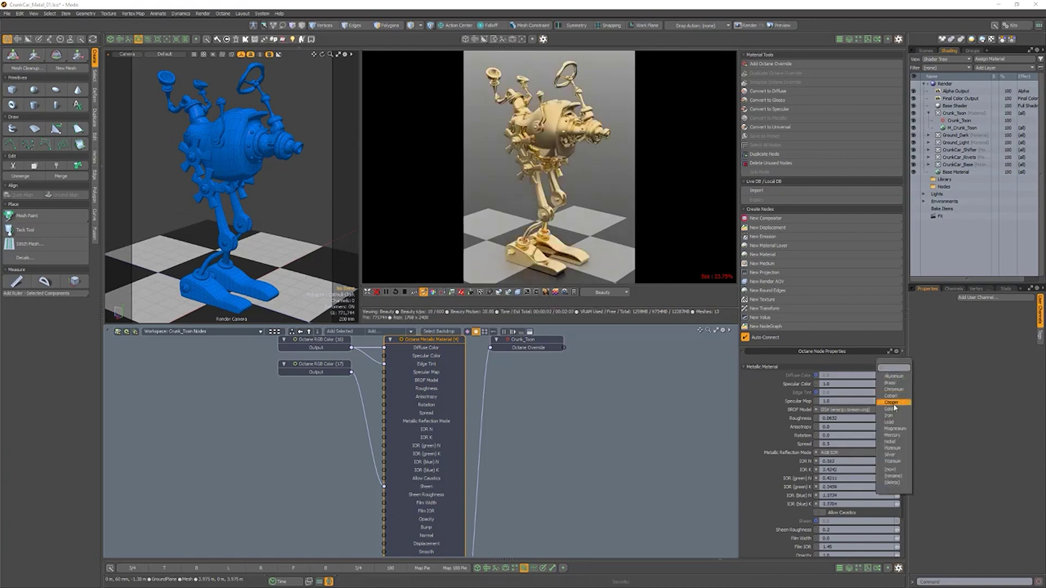
click(897, 436)
click(894, 359)
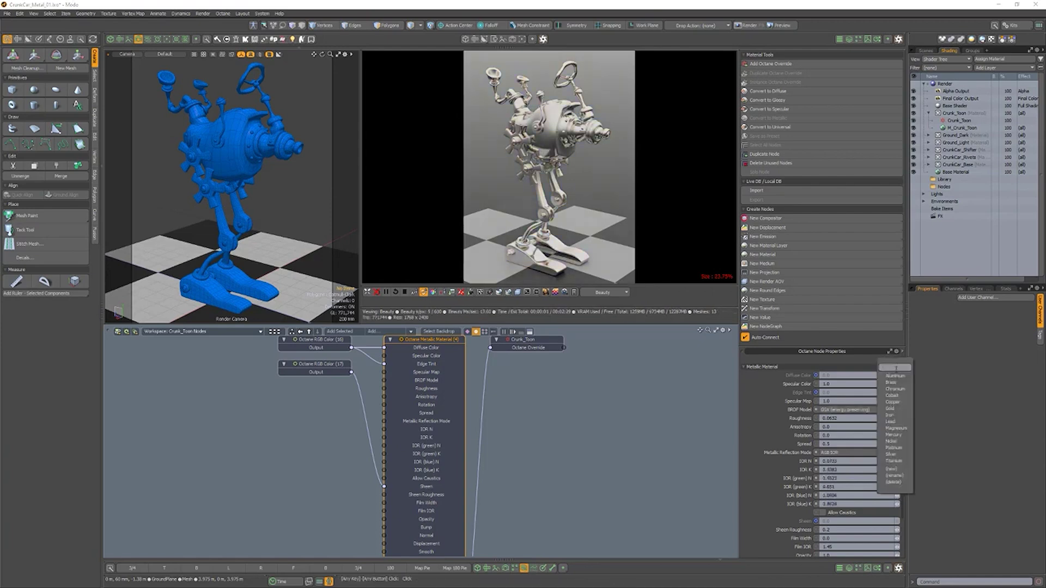
click(891, 455)
click(898, 375)
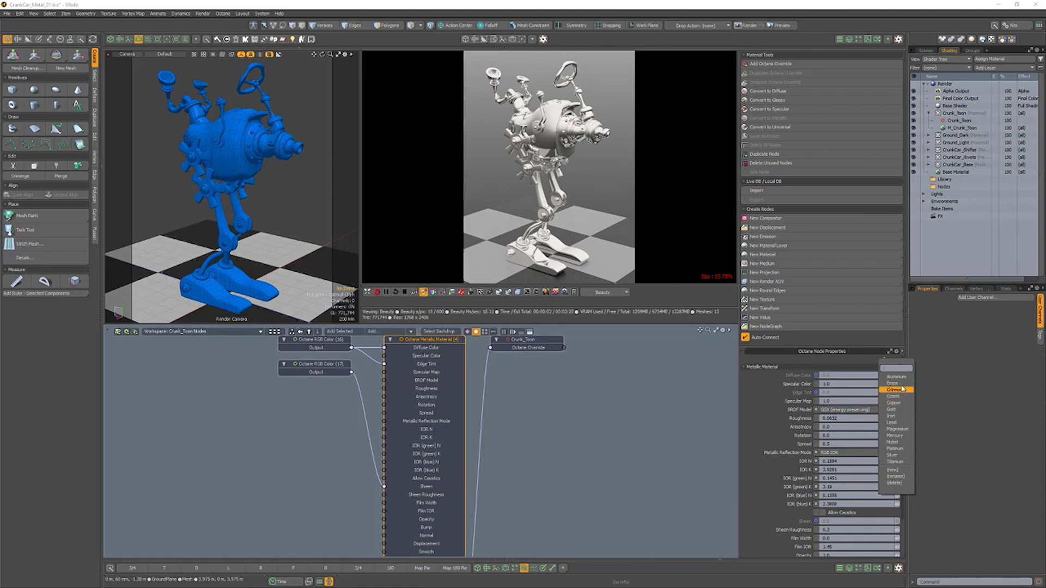
click(897, 388)
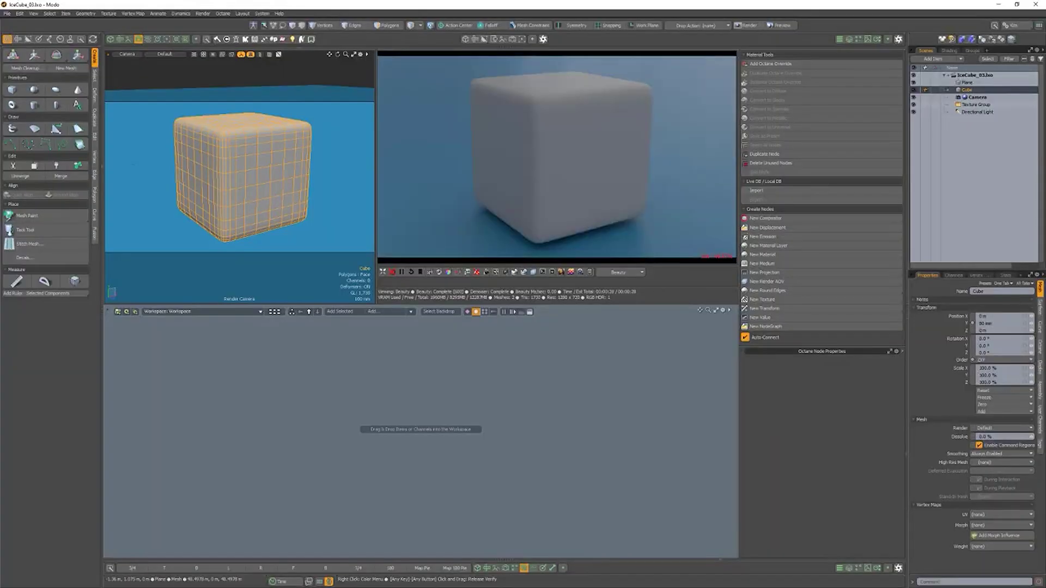
Shatter the Cube mesh into shards and assign the Cube material to the selected outer polygons.
click(86, 13)
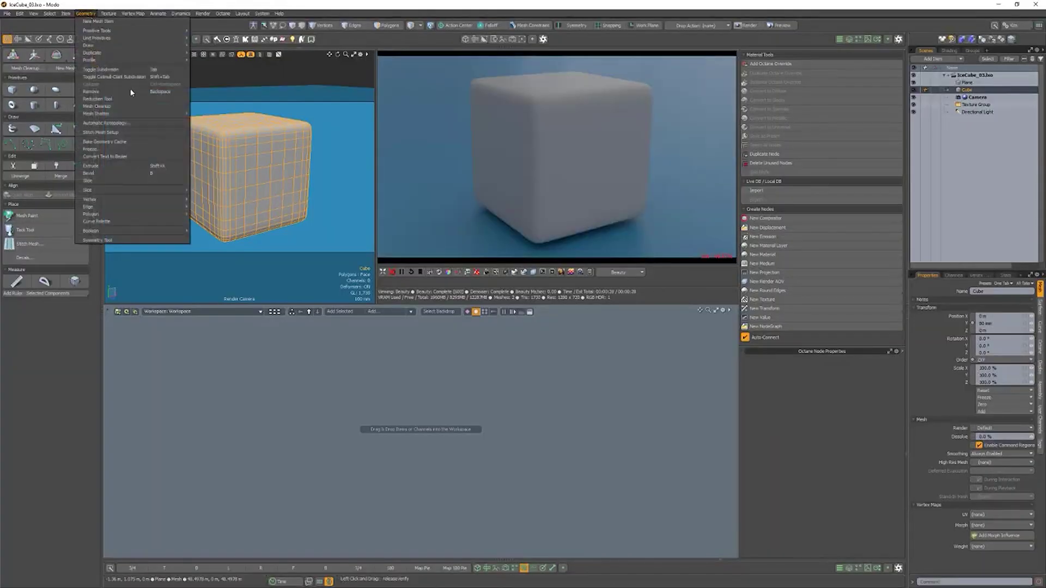
click(208, 118)
click(589, 297)
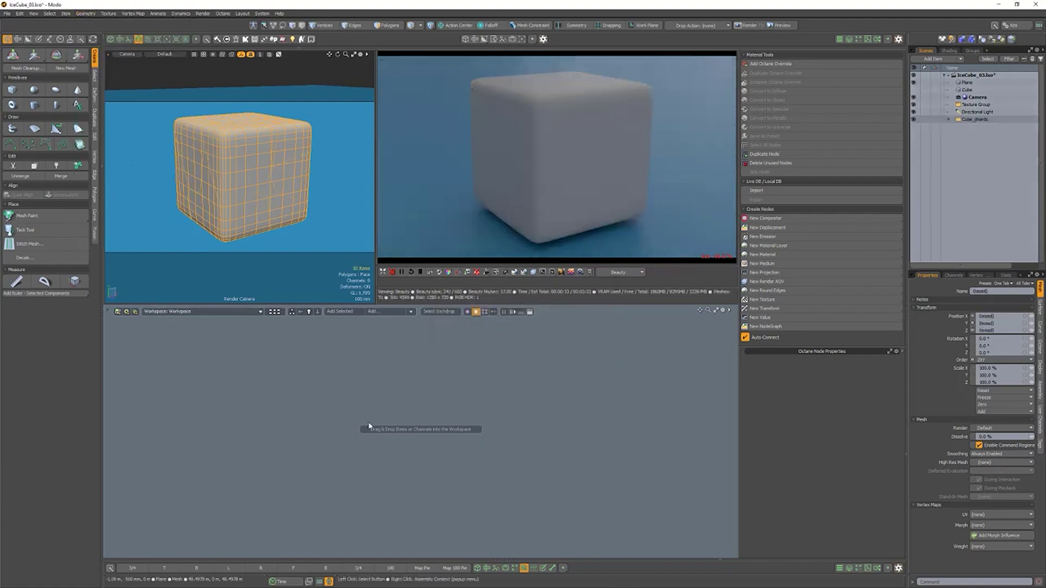
key(m)
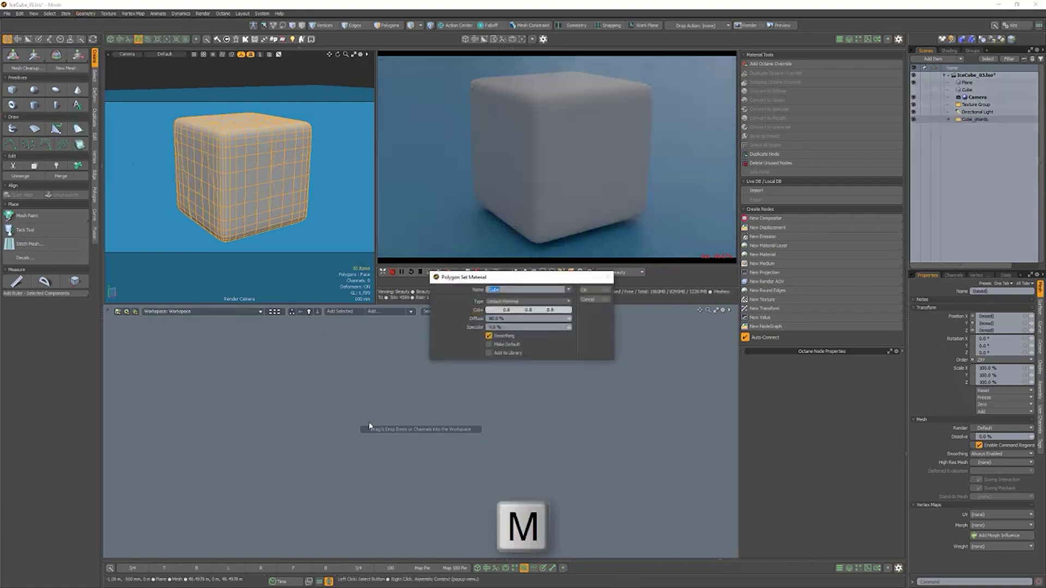
key(Return)
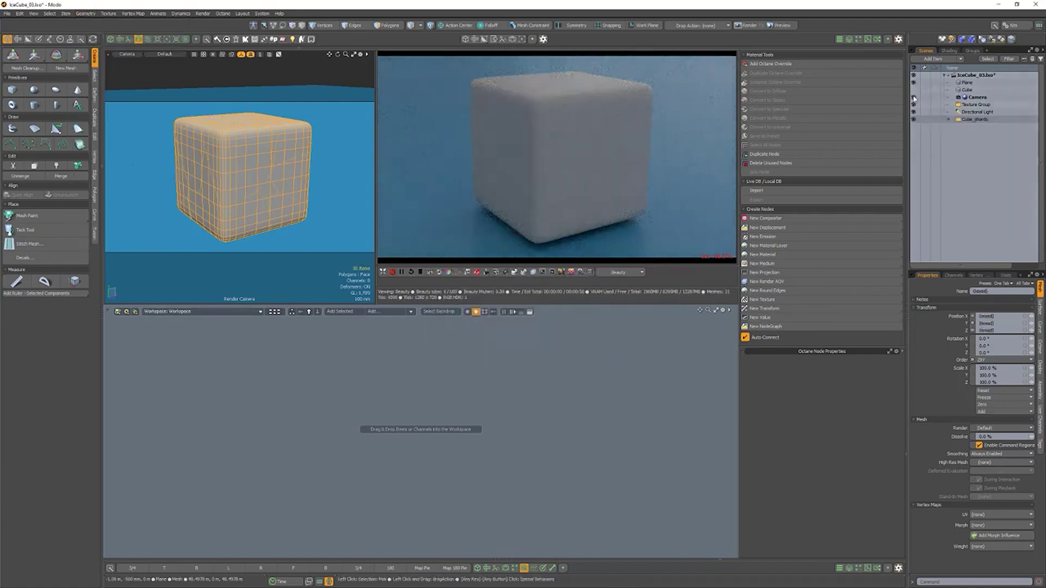
Add an Octane Override to the Cube material group and convert its glossy material to Specular.
click(949, 50)
click(948, 120)
click(765, 67)
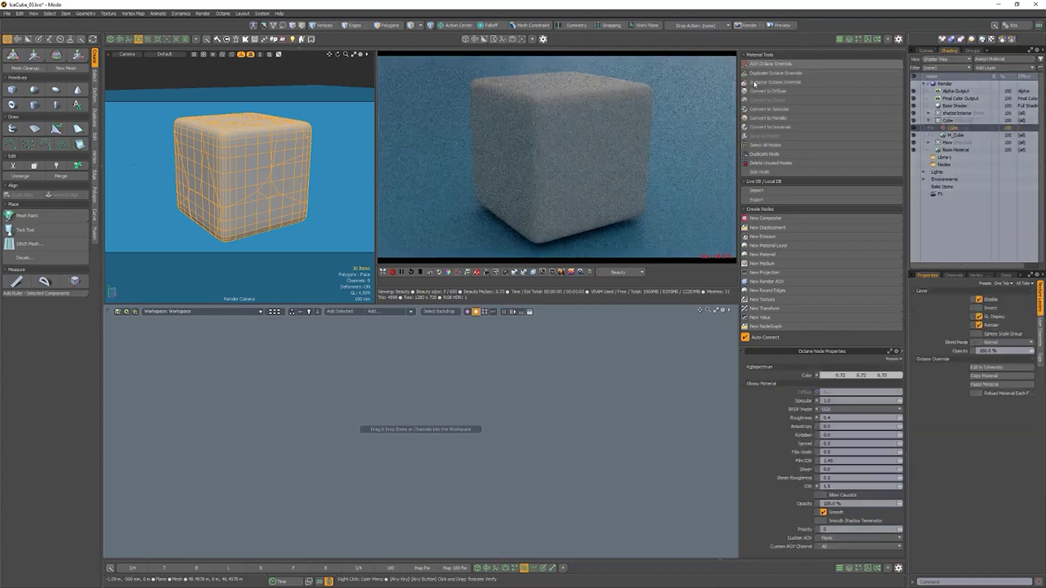
click(455, 418)
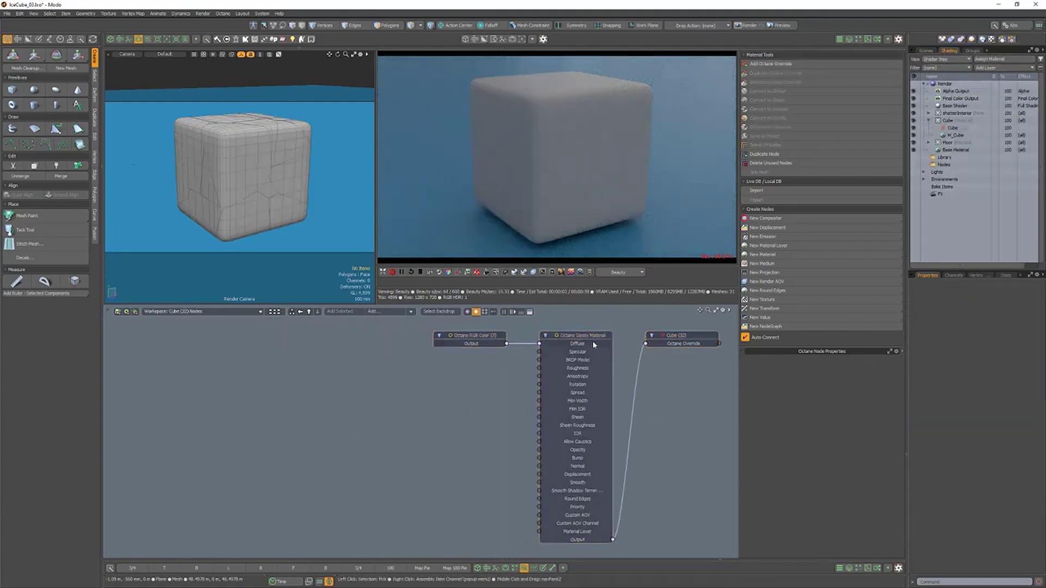
click(601, 324)
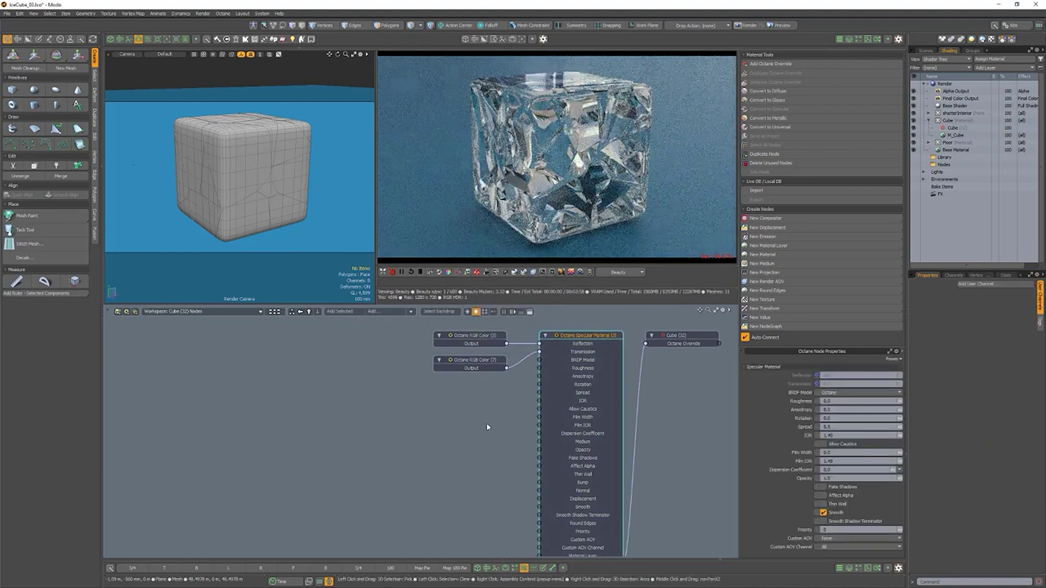
Set the IOR of the cube's specular material to 1.309.
text(1.30)
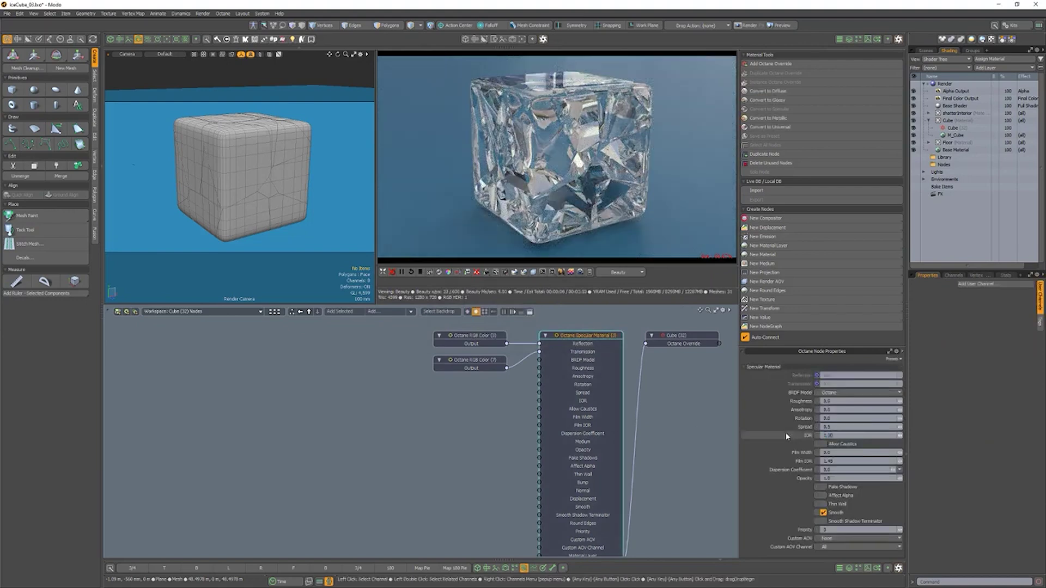
text(9)
key(Return)
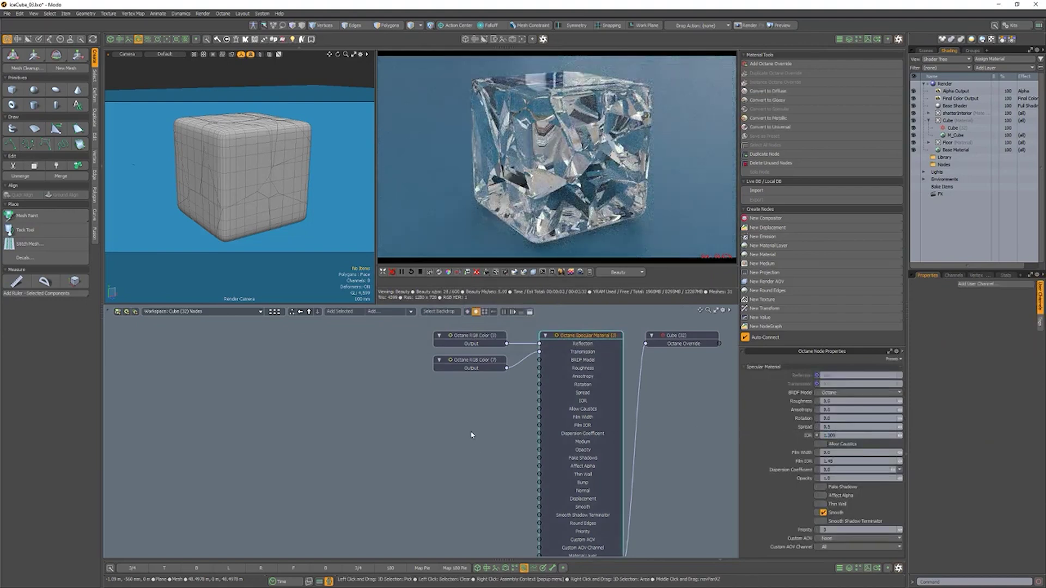
Create an FBM Noise texture in the cube's schematic and set its transform scale to 900% on all axes.
click(764, 299)
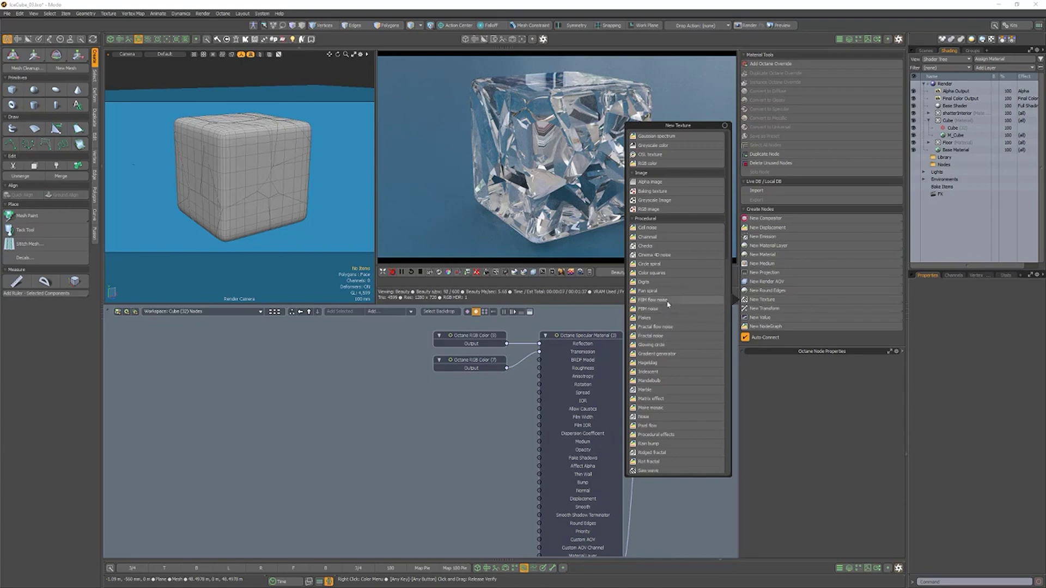
click(669, 304)
drag(497, 497, 268, 374)
click(891, 407)
text(900)
key(Return)
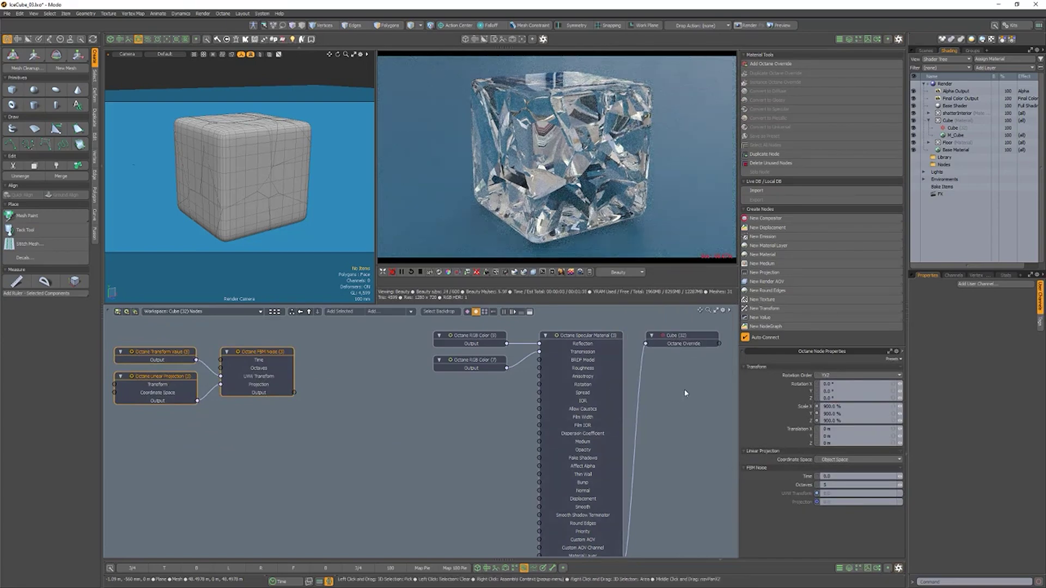
Create a Baking Texture node in the cube's schematic and feed the FBM Noise output into its Texture input.
click(763, 299)
click(672, 192)
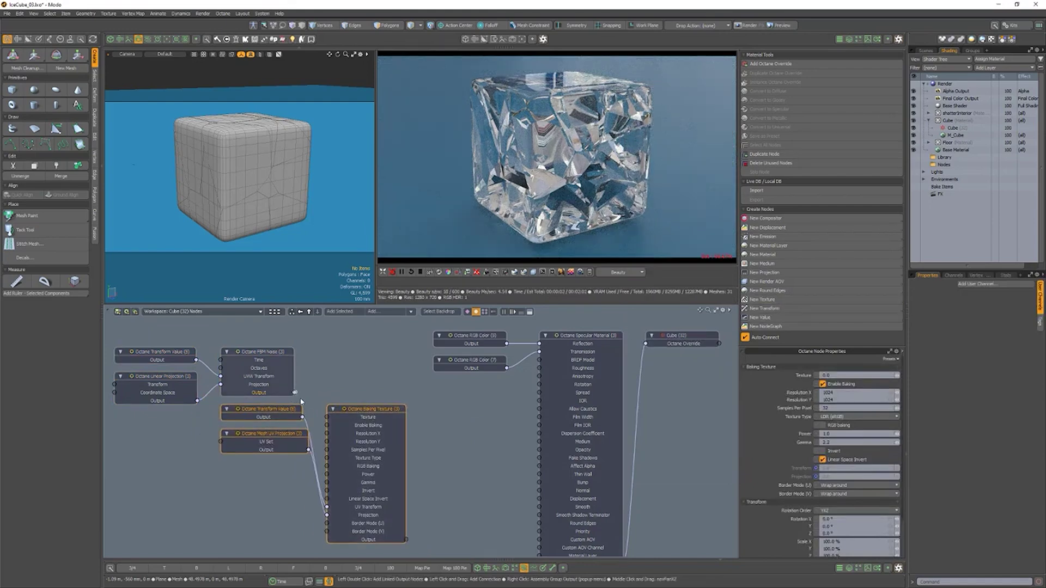
click(425, 432)
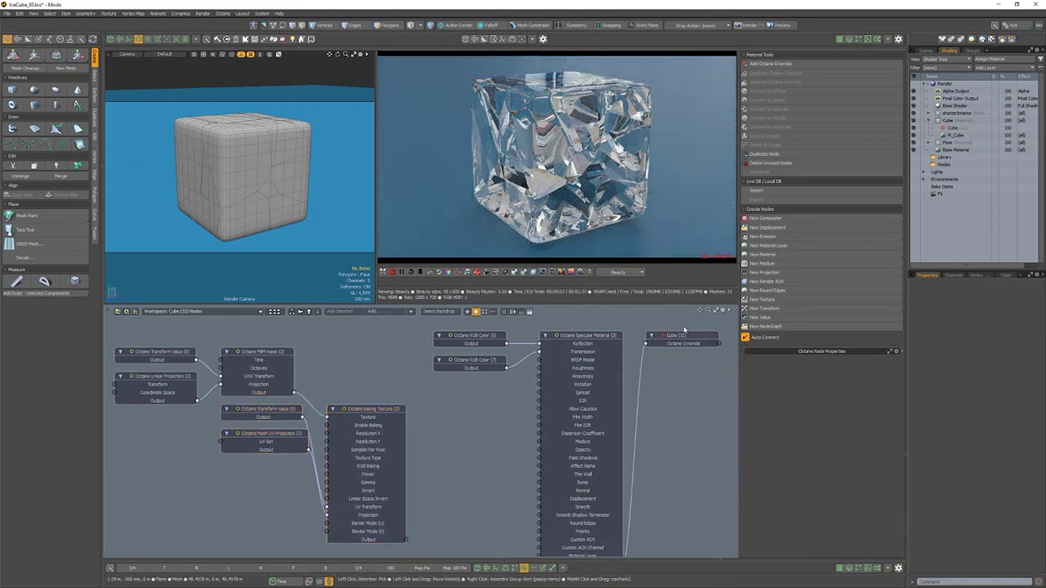
Create a Texture Displacement node, feed it the Baking Texture, and connect it to the specular material's Displacement input.
click(770, 229)
click(711, 223)
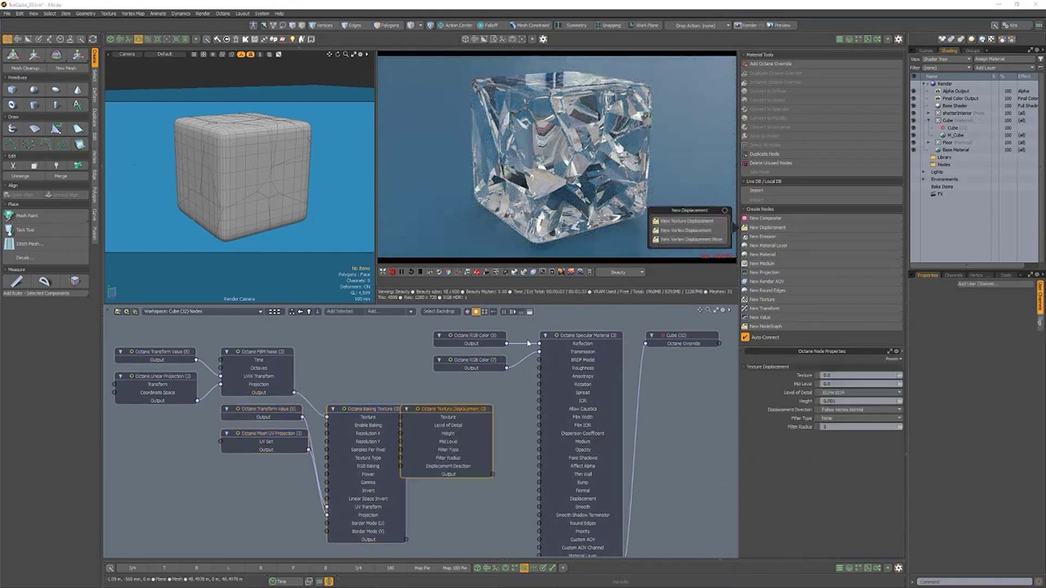
drag(448, 410, 472, 458)
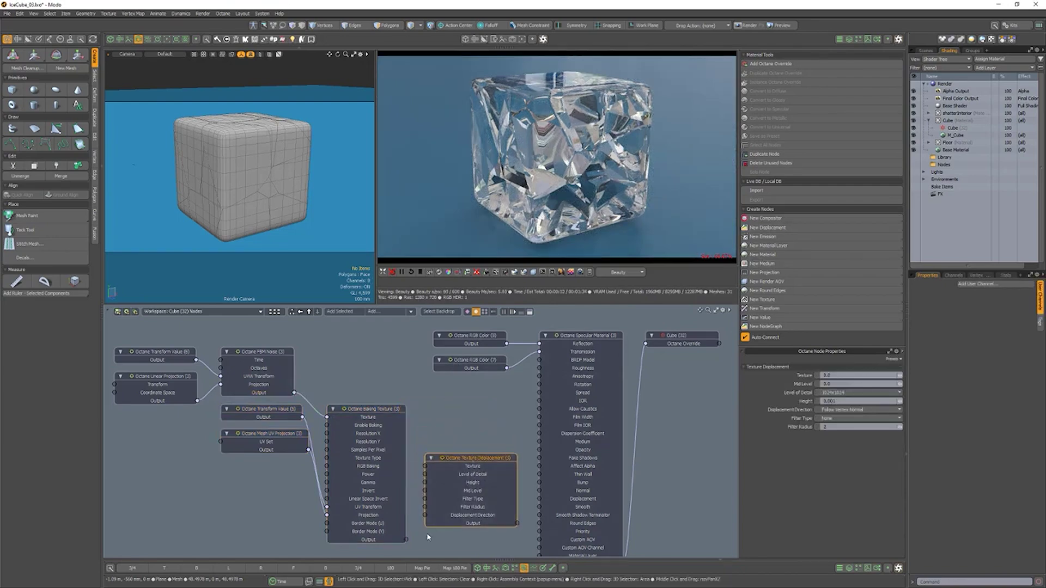
drag(406, 541, 421, 541)
drag(428, 472, 426, 467)
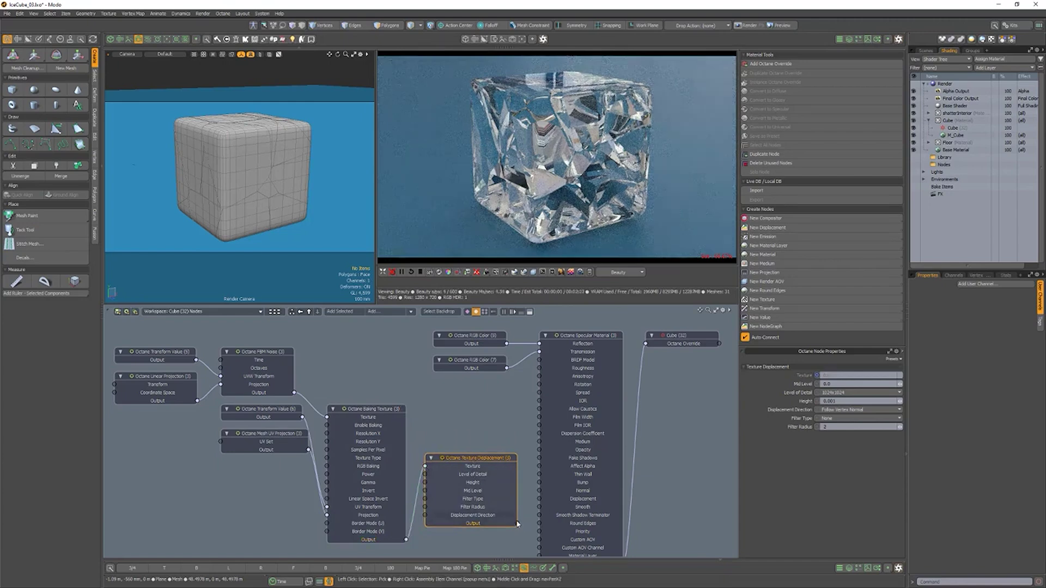
drag(541, 502, 539, 499)
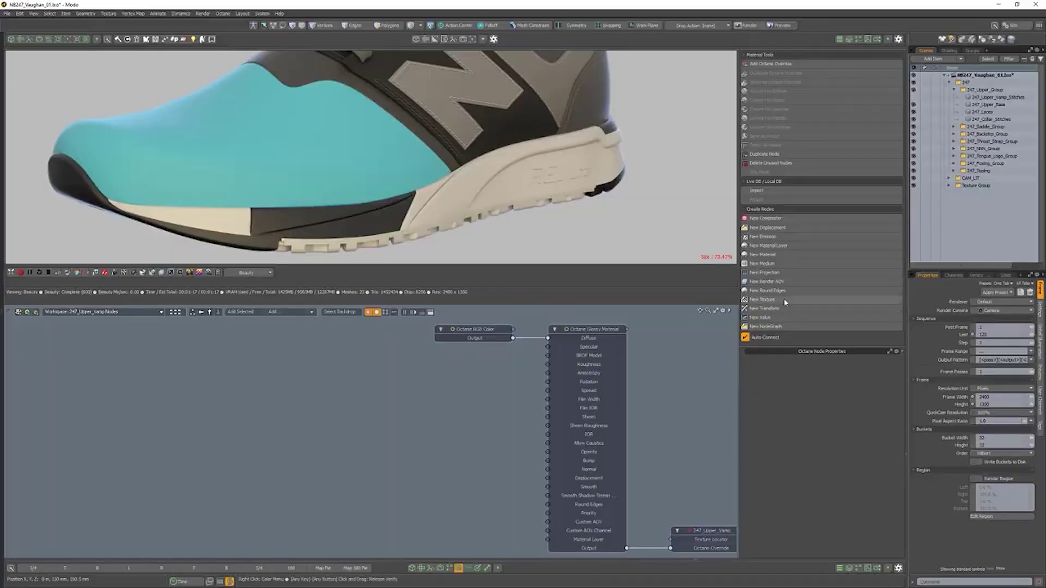
Create a Fractal Noise texture in the 247_Upper_Vamp schematic of the shoe scene.
click(763, 300)
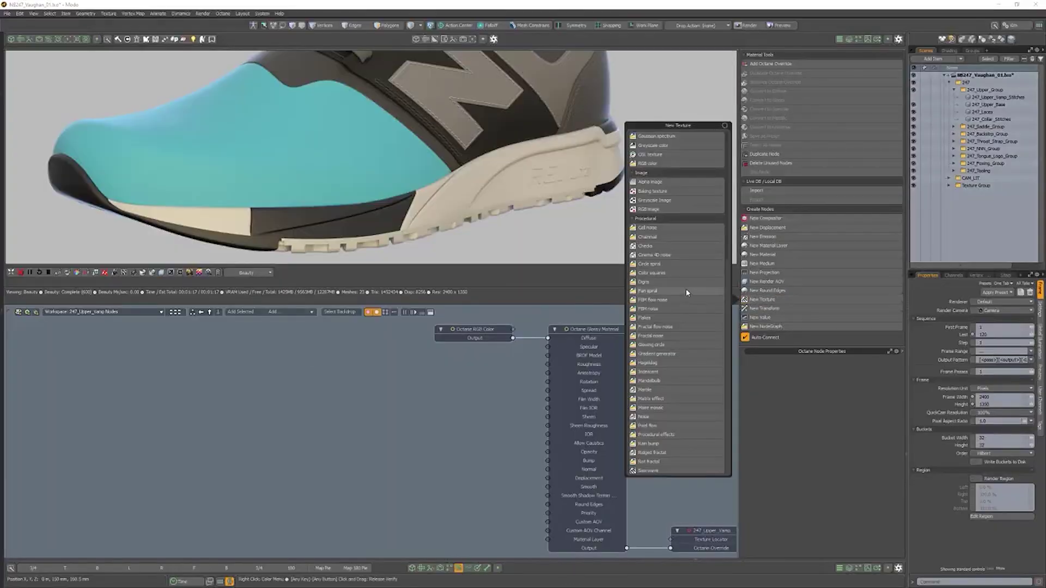
click(671, 336)
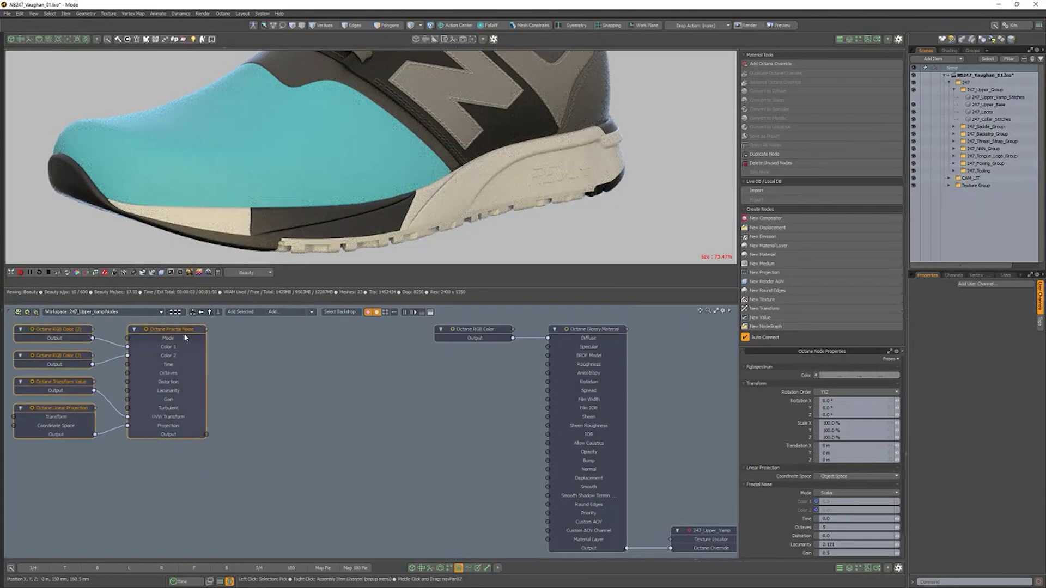
click(221, 416)
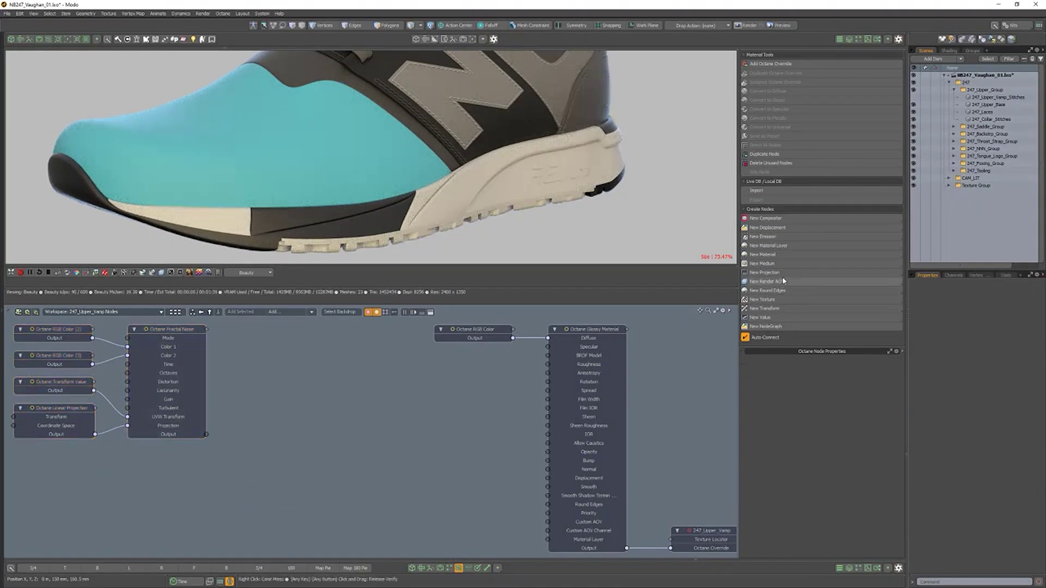
Create a Baking Texture, arrange it with its transform and UV projection nodes, and connect the Fractal Noise to its Texture input.
click(779, 299)
click(676, 192)
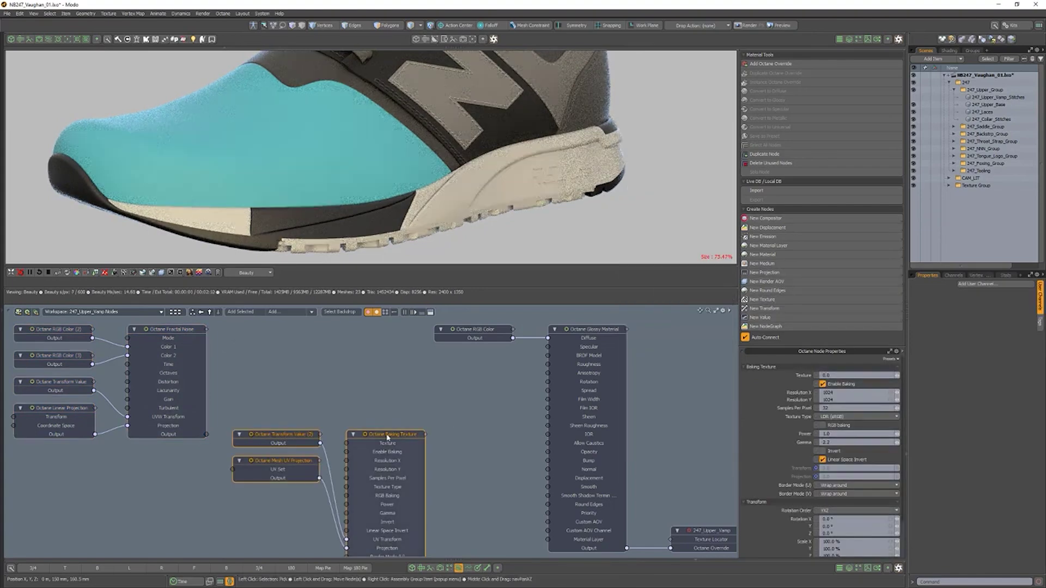
drag(387, 437, 308, 402)
drag(227, 360, 215, 495)
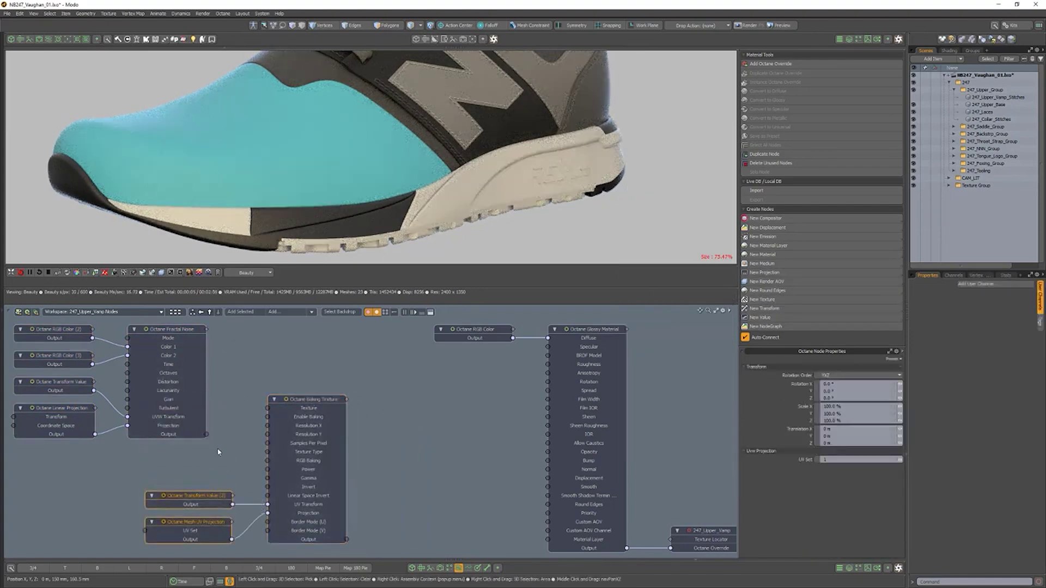
drag(262, 416, 268, 408)
Set the Baking Texture's X and Y resolution to 4096.
click(273, 410)
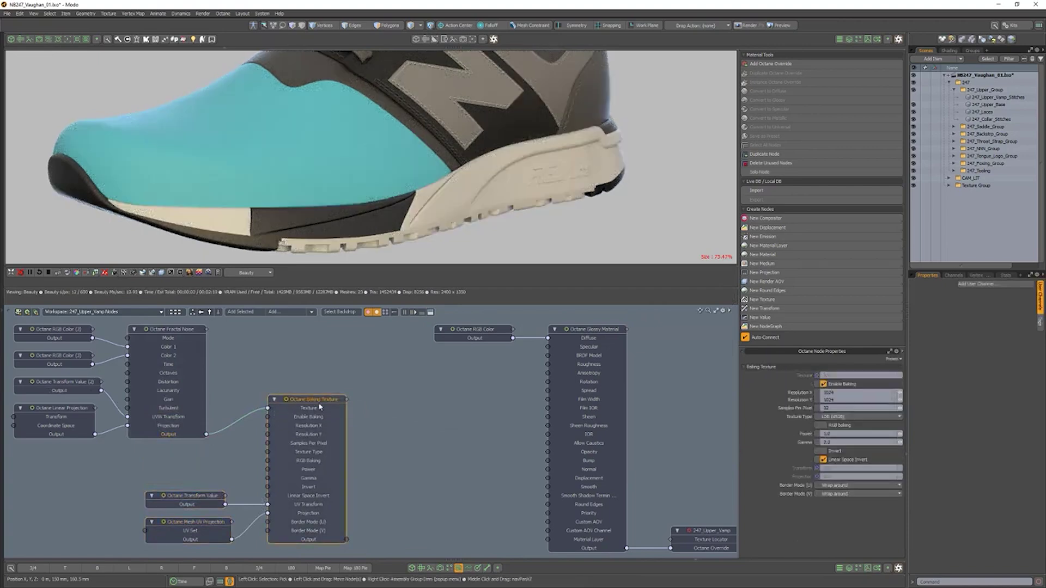
click(892, 394)
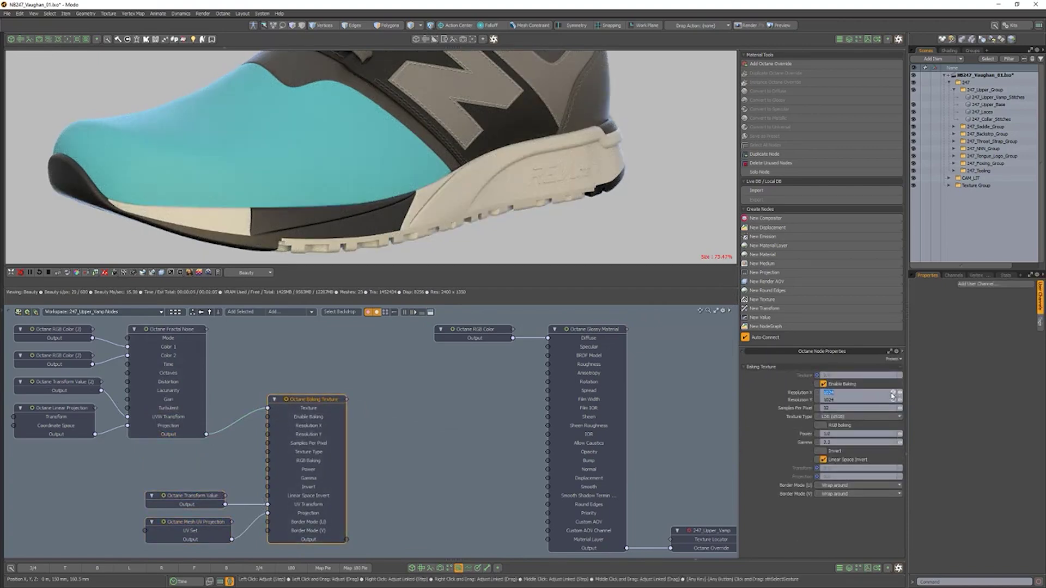
text(4096)
key(Return)
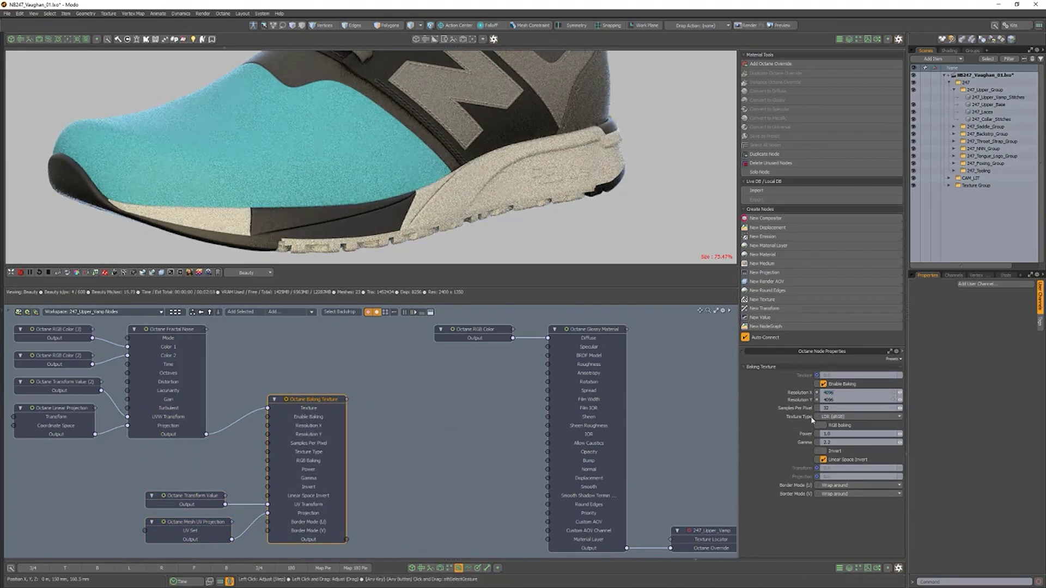
click(520, 396)
Create a Texture Displacement with a 4096x4096 level of detail and link it between the Baking Texture and the glossy material's Displacement.
click(768, 227)
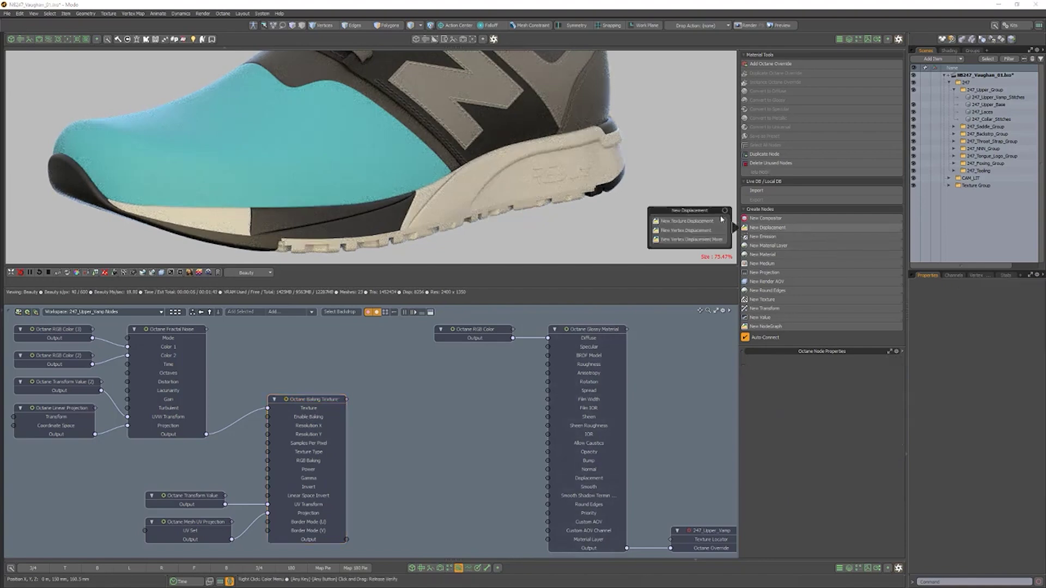
click(690, 224)
drag(449, 490, 468, 464)
click(859, 393)
click(871, 404)
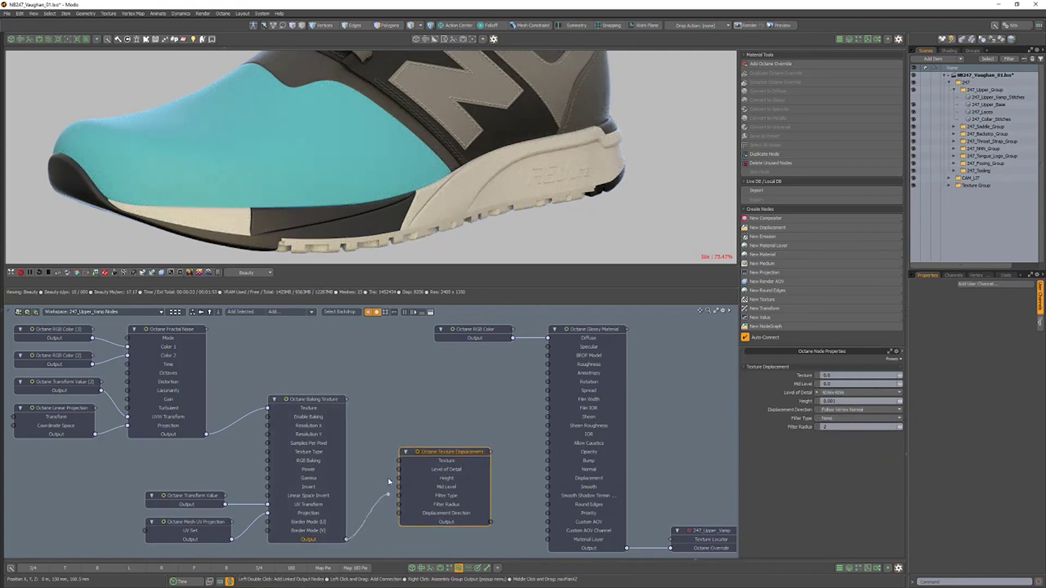
drag(402, 464, 400, 461)
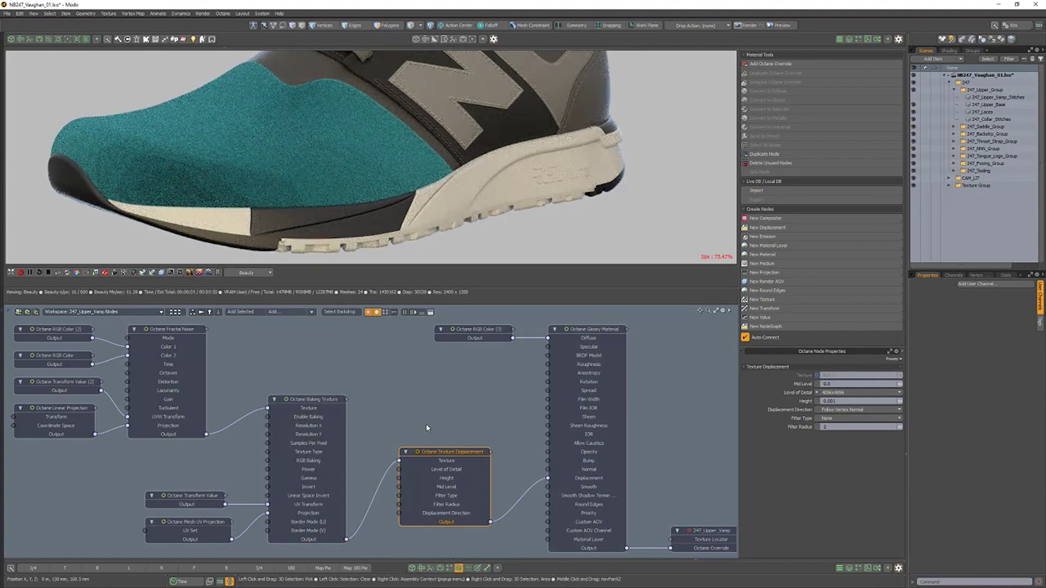
Set the scale of the Baking Texture's UV transform to 200%.
click(191, 496)
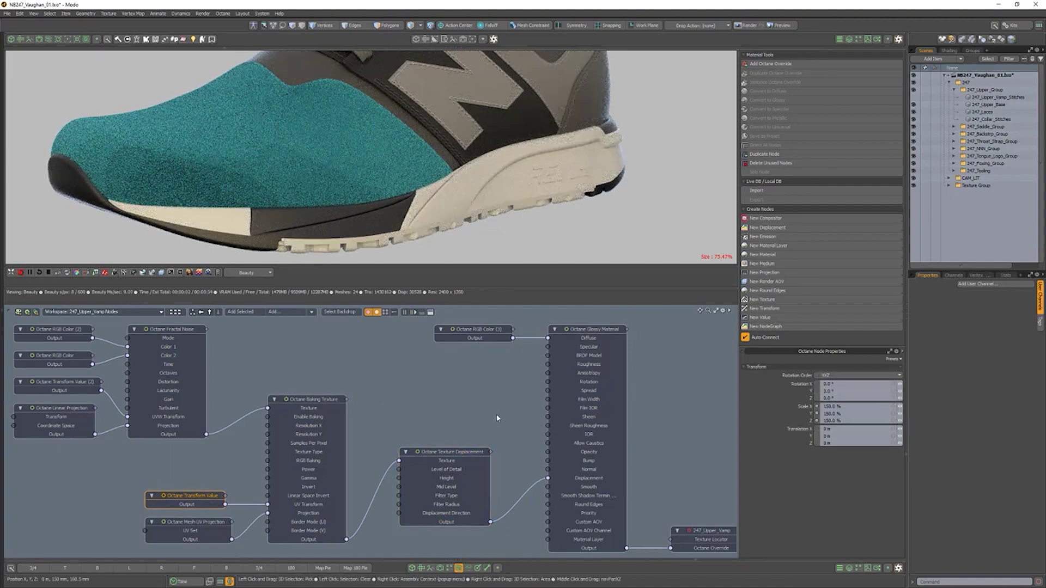
click(856, 407)
text(200)
key(Return)
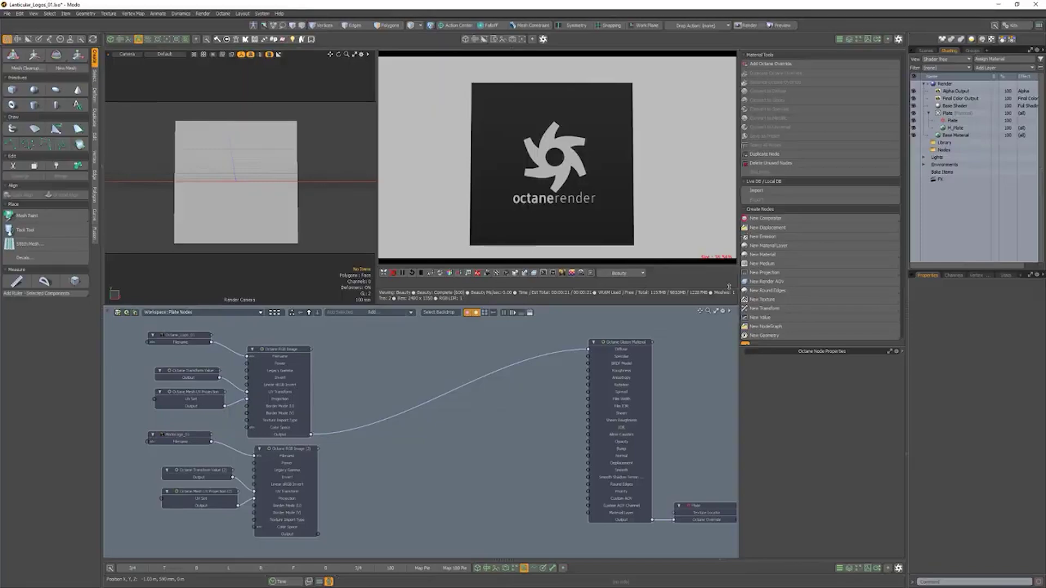
Create a Mix Texture with the Octane logo image as first texture and the Modo logo image as second, and connect it to Diffuse.
click(764, 299)
click(659, 415)
drag(428, 456, 514, 385)
drag(311, 434, 482, 398)
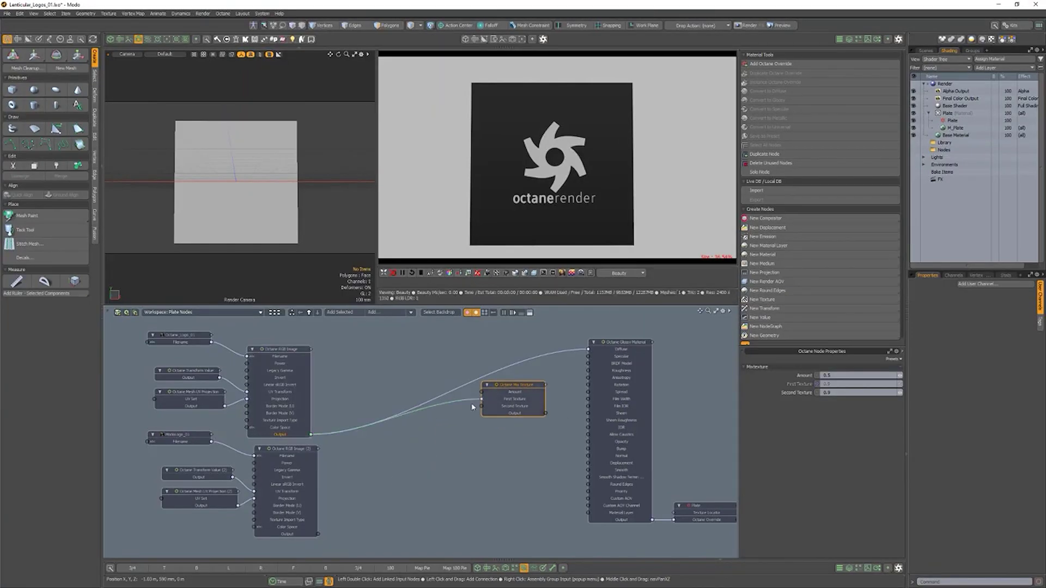
drag(317, 534, 483, 406)
drag(545, 413, 590, 349)
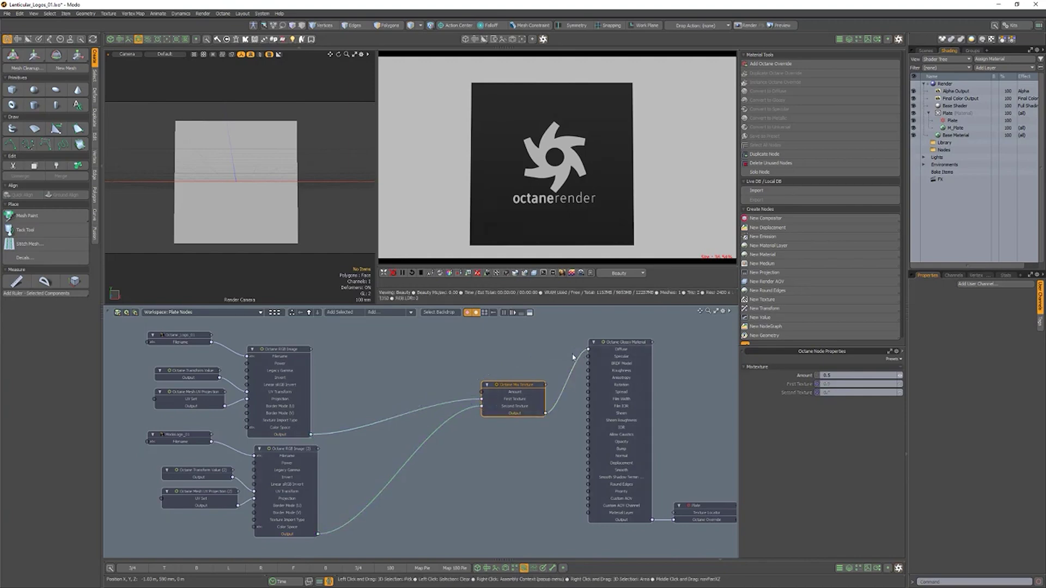
Create a Gradient texture driving the Mix Texture's Amount, and feed a Falloff Map into the gradient's input.
click(762, 300)
click(647, 395)
drag(443, 440, 350, 324)
click(498, 347)
click(793, 299)
click(674, 242)
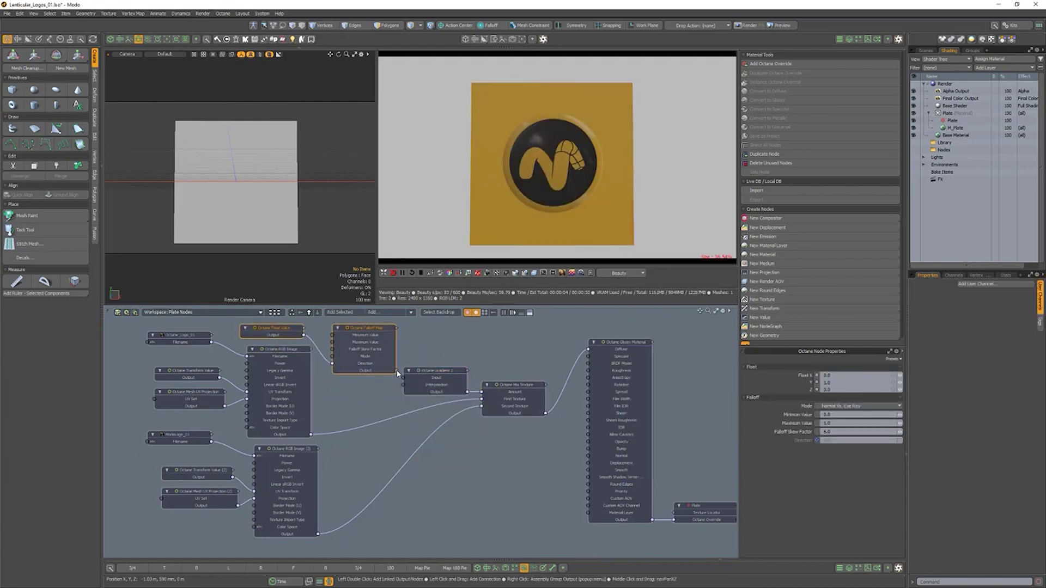
drag(408, 378, 404, 379)
Add a key near the start of the gradient's ramp and drag it down to adjust the blend between the two logos.
click(439, 370)
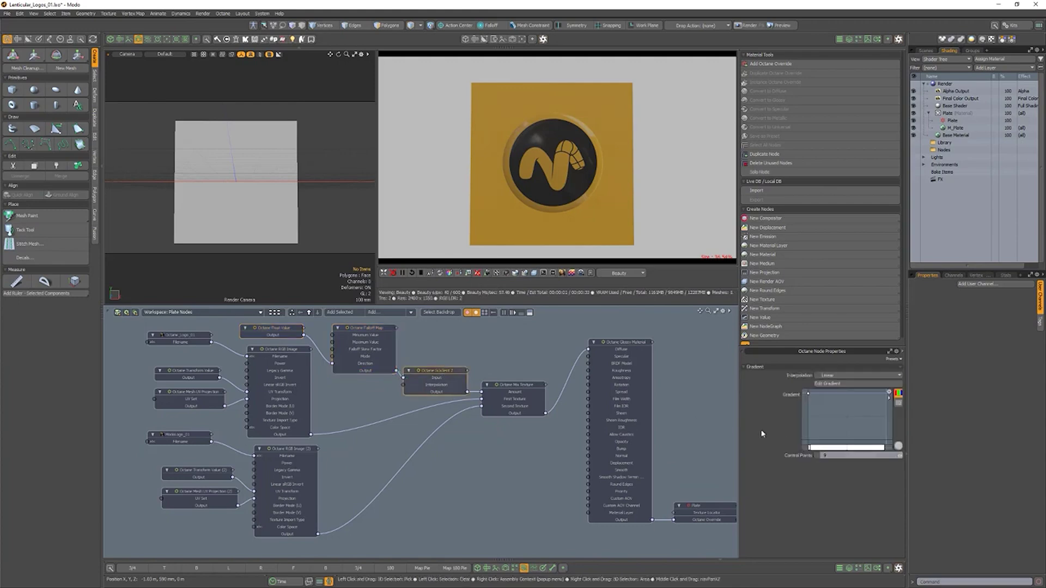
click(824, 448)
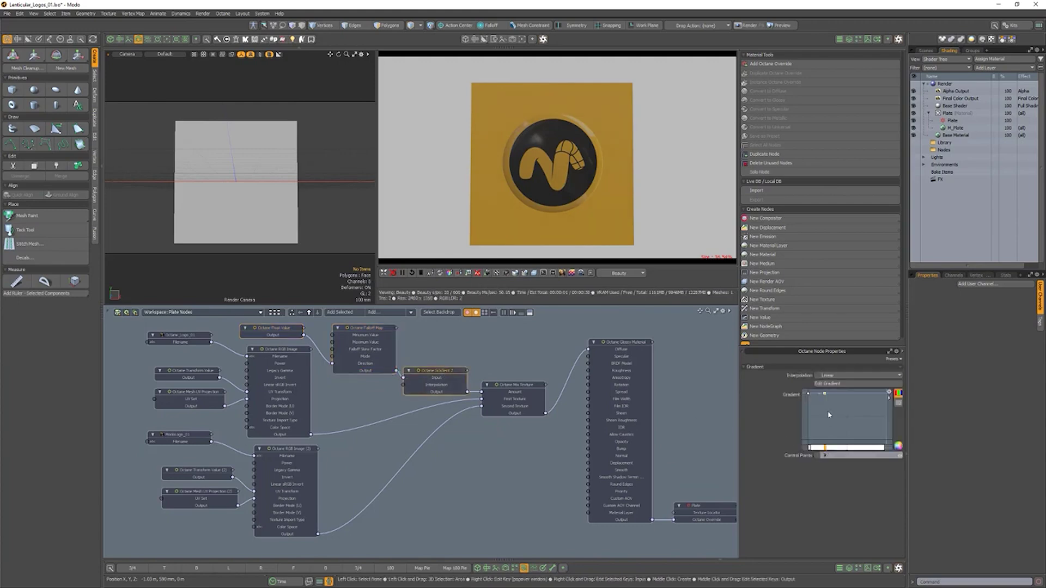
drag(825, 398, 814, 451)
alt+drag(252, 180, 192, 204)
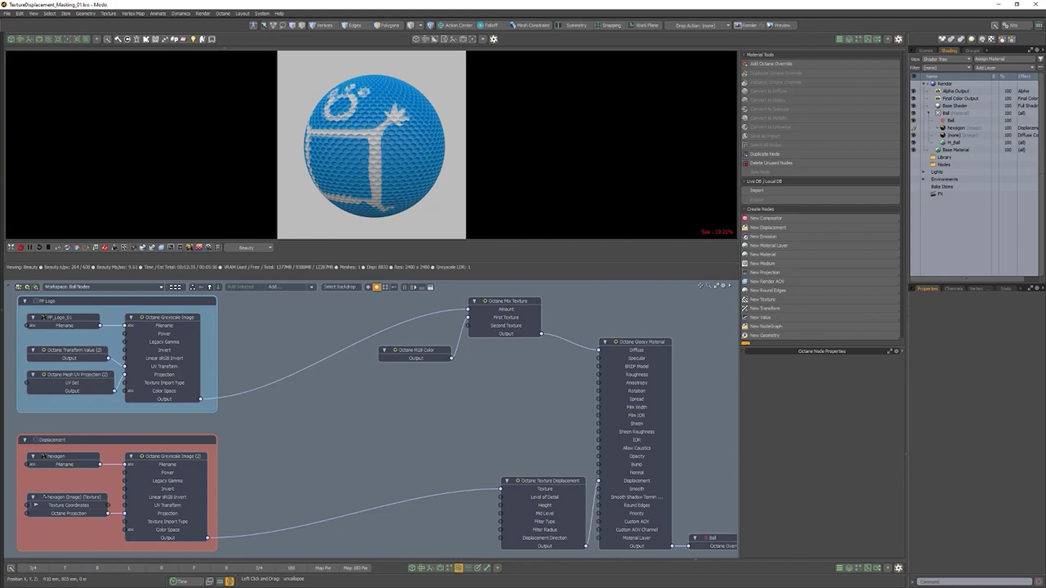
Create a Mix Texture in the Ball schematic, using the logo image as Amount and the hexagon image as First Texture.
click(762, 299)
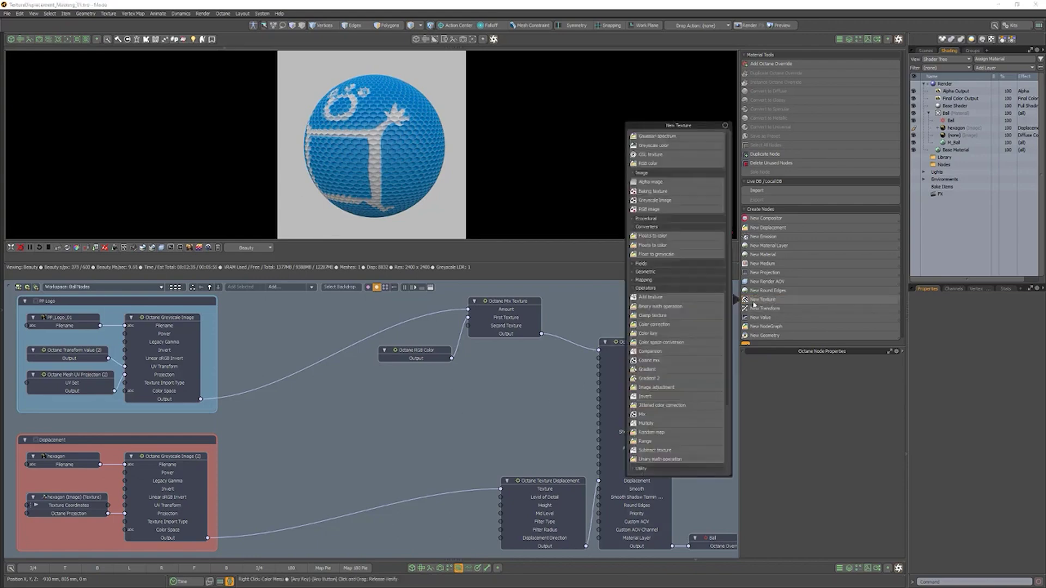
click(643, 414)
drag(401, 427, 305, 407)
drag(207, 538, 332, 402)
click(374, 416)
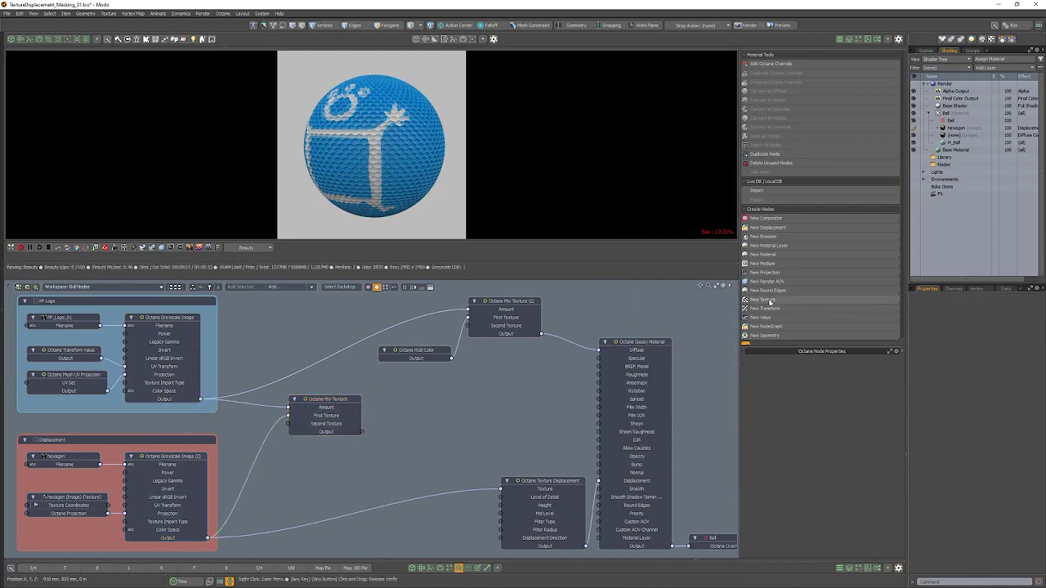
Create a Baking Texture before the Texture Displacement and place its transform and UV projection nodes below the new Mix Texture.
click(770, 303)
click(694, 221)
drag(462, 418, 470, 411)
click(404, 395)
click(388, 409)
shift+click(390, 433)
drag(387, 411, 339, 484)
Route the Mix Texture through the Baking Texture into Texture Displacement, and move the hexagon image to the mix's Second Texture input.
drag(361, 432, 432, 408)
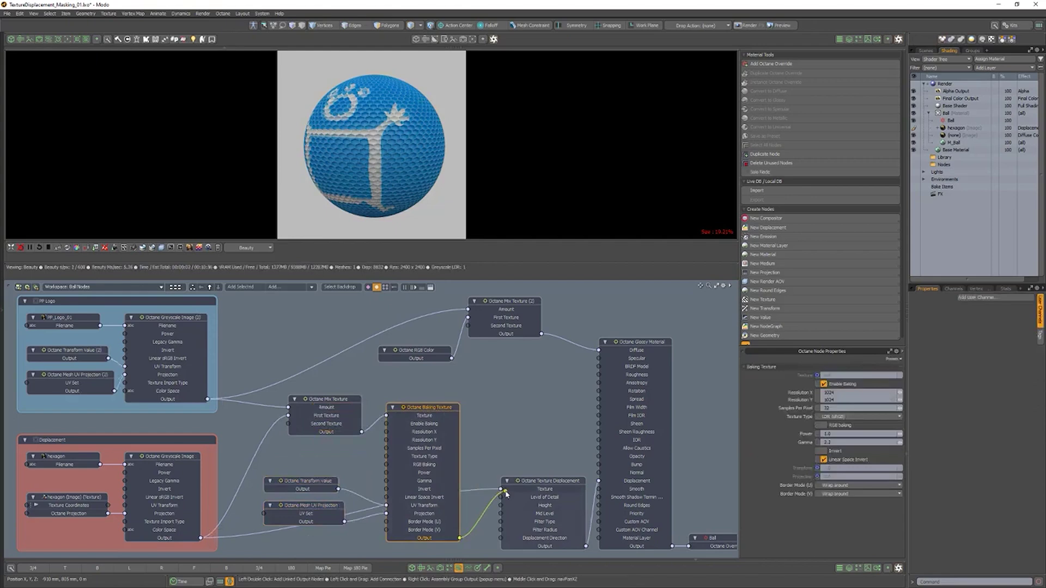
drag(500, 492, 501, 490)
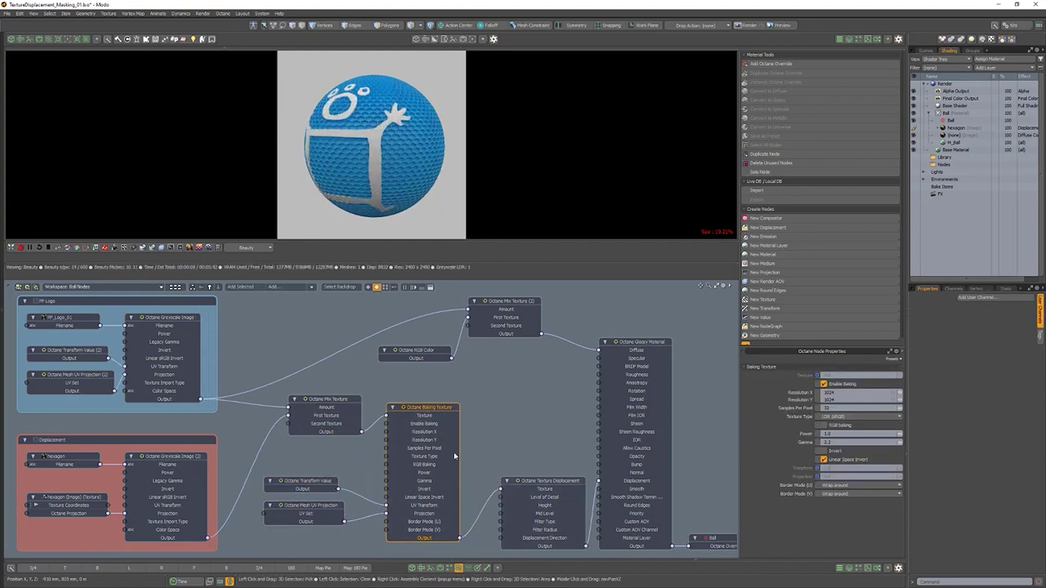
mouse_move(288, 416)
mouse_down()
mouse_move(272, 426)
mouse_move(289, 424)
mouse_up()
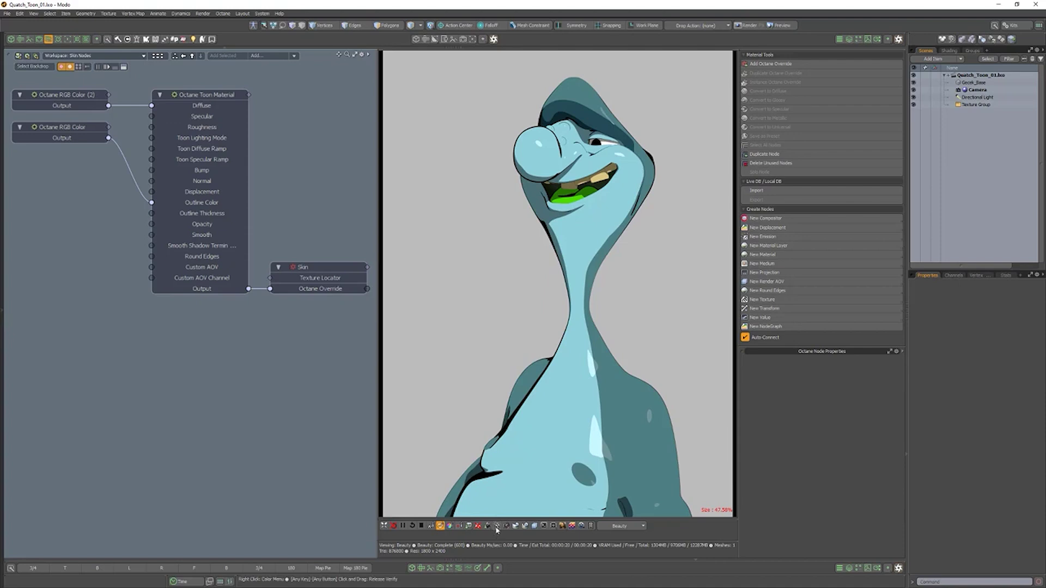
Change the Toon Shadow Ambient colour in the Octane Kernel settings to a brighter, pale blue tint.
click(496, 525)
drag(485, 91, 211, 103)
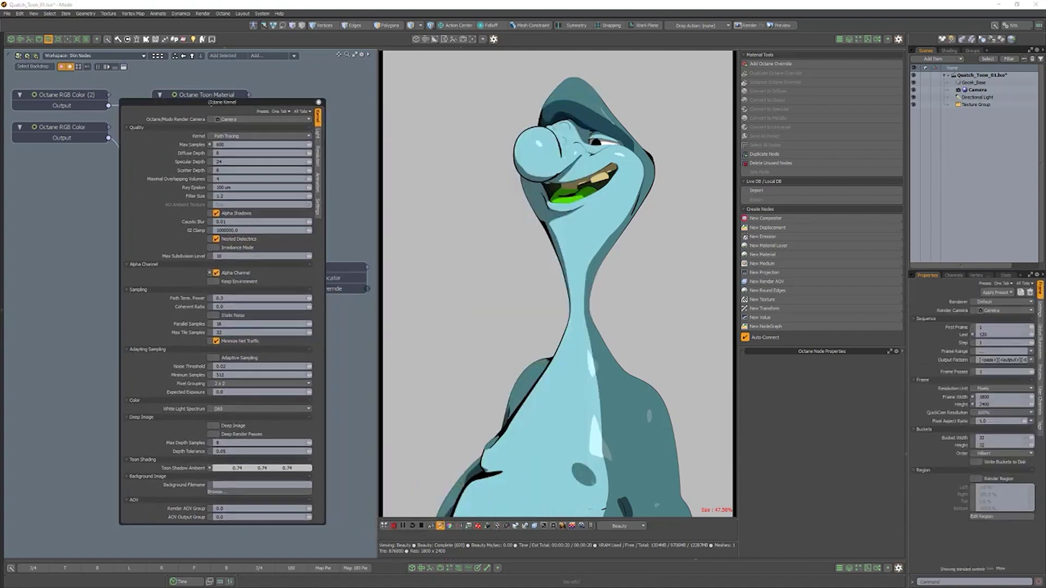
click(224, 470)
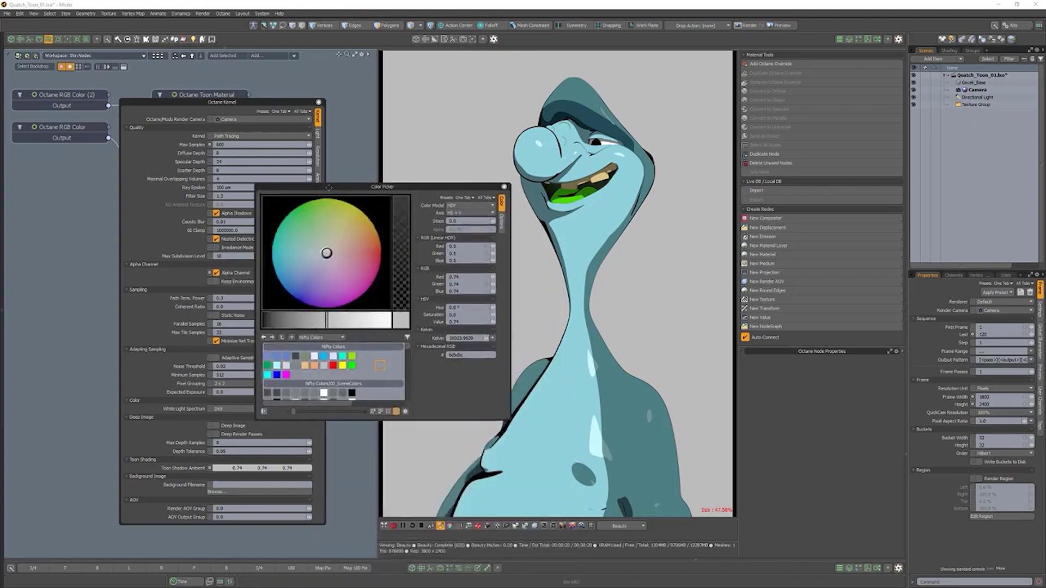
drag(326, 324, 390, 319)
mouse_move(331, 254)
mouse_down()
mouse_move(340, 258)
mouse_move(322, 277)
mouse_move(271, 272)
mouse_move(308, 218)
mouse_move(353, 235)
mouse_move(357, 252)
mouse_move(286, 264)
mouse_move(316, 278)
mouse_up()
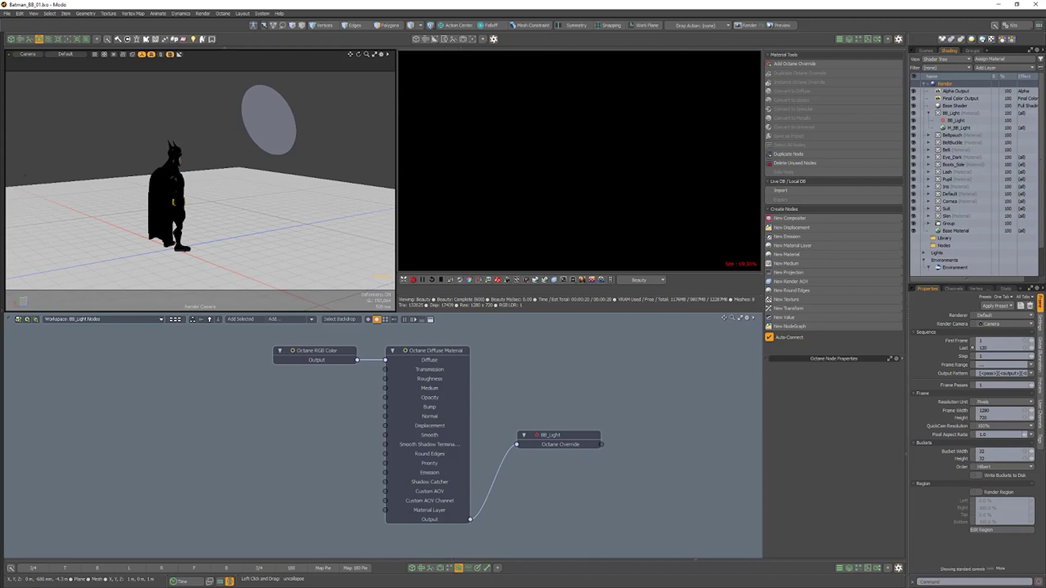
Create a Blackbody emission node beside the Diffuse Material in the BB_Light schematic and connect it to the material's Emission input.
click(785, 238)
click(736, 238)
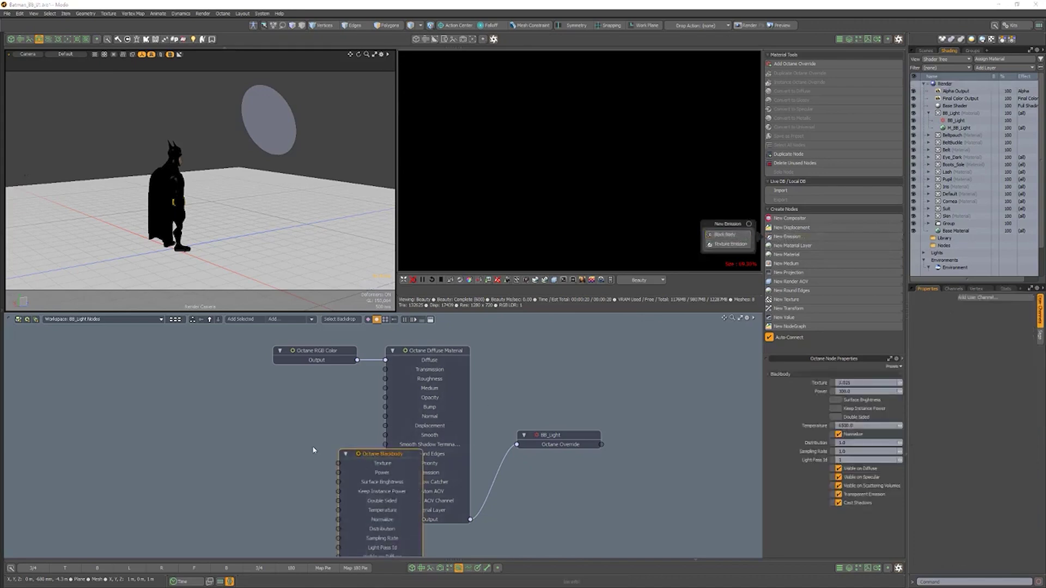
drag(374, 456, 289, 389)
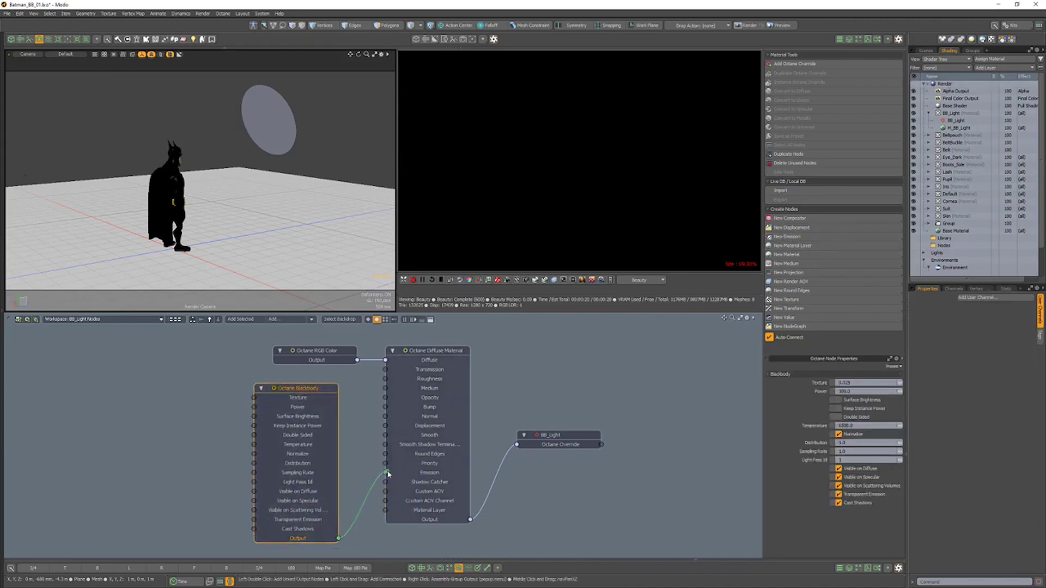
drag(388, 474, 386, 473)
Set the Blackbody temperature to 10000 and adjust its Power for the disc light.
click(879, 425)
click(808, 430)
text(10000)
key(Return)
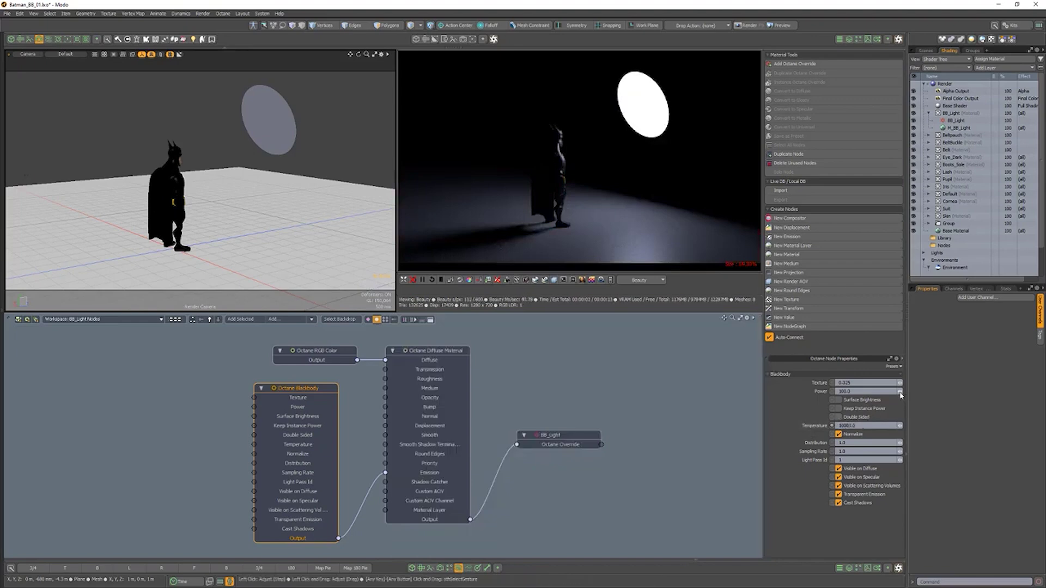
drag(899, 392, 932, 391)
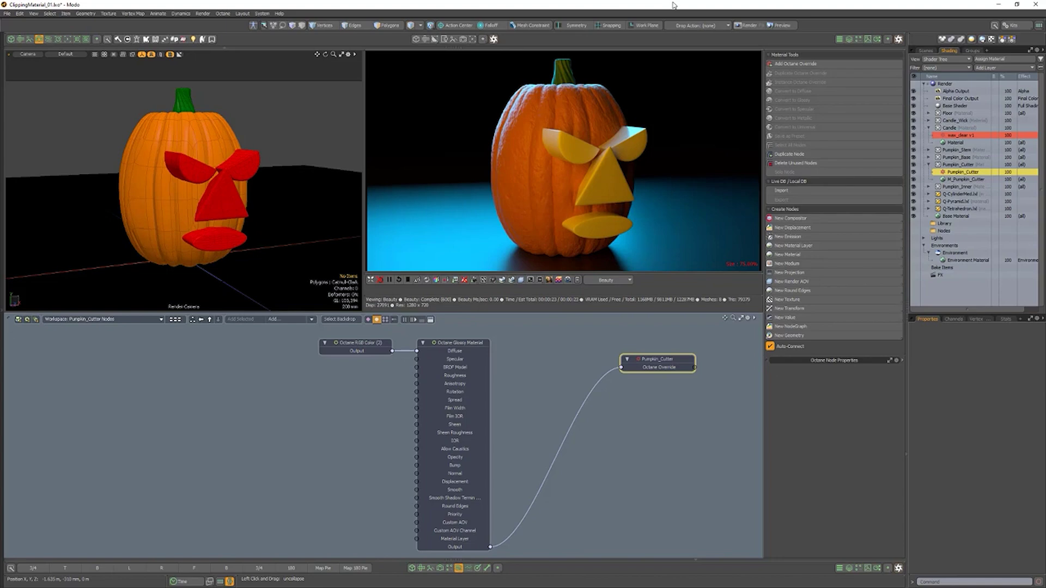
Create a Clipping Material in the Pumpkin_Cutter schematic and connect it to the Octane Override in place of the Glossy Material.
drag(386, 178, 539, 171)
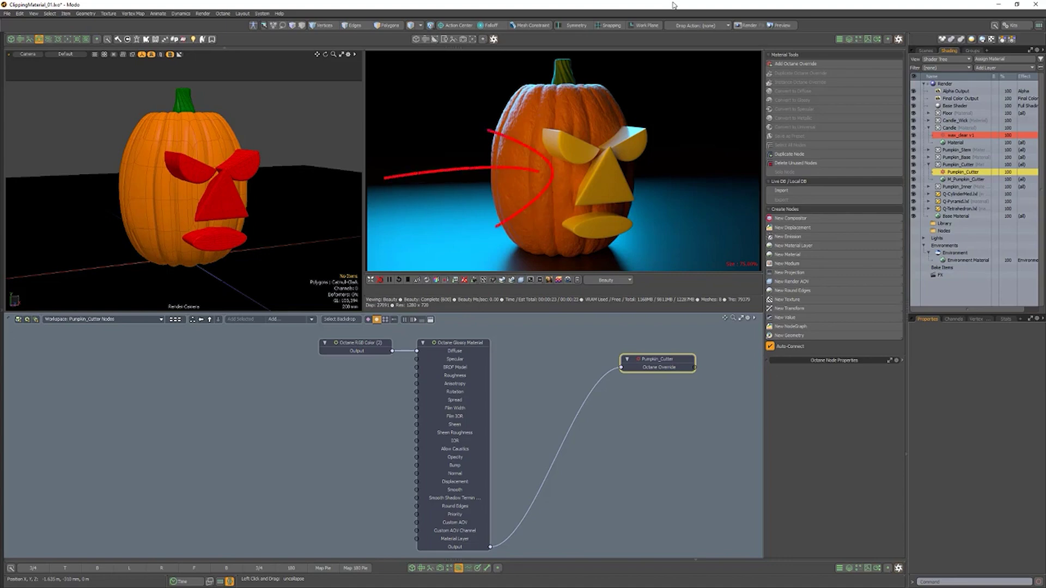
click(787, 254)
click(705, 185)
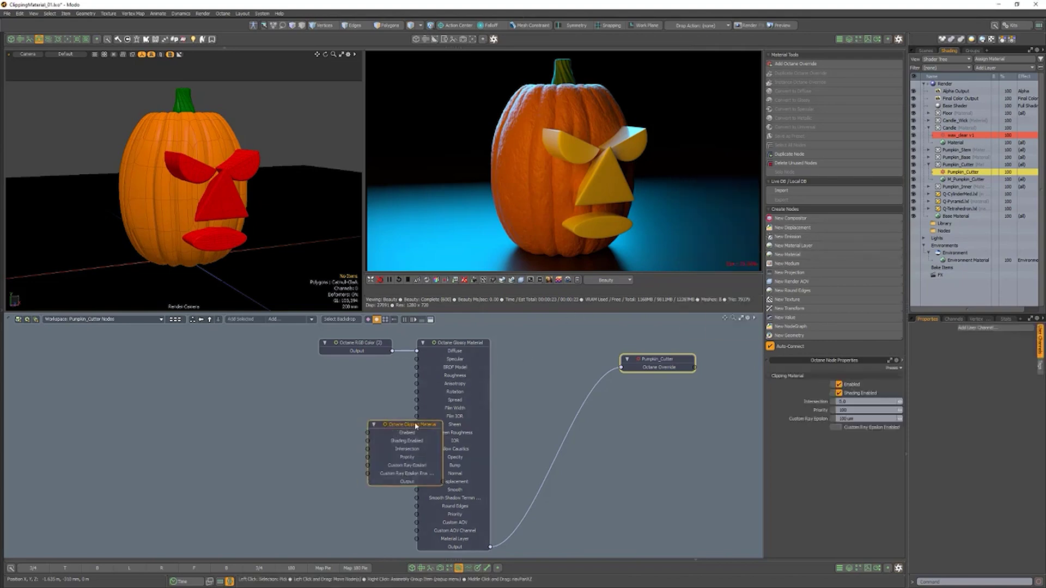
drag(390, 425, 546, 368)
drag(590, 427, 621, 367)
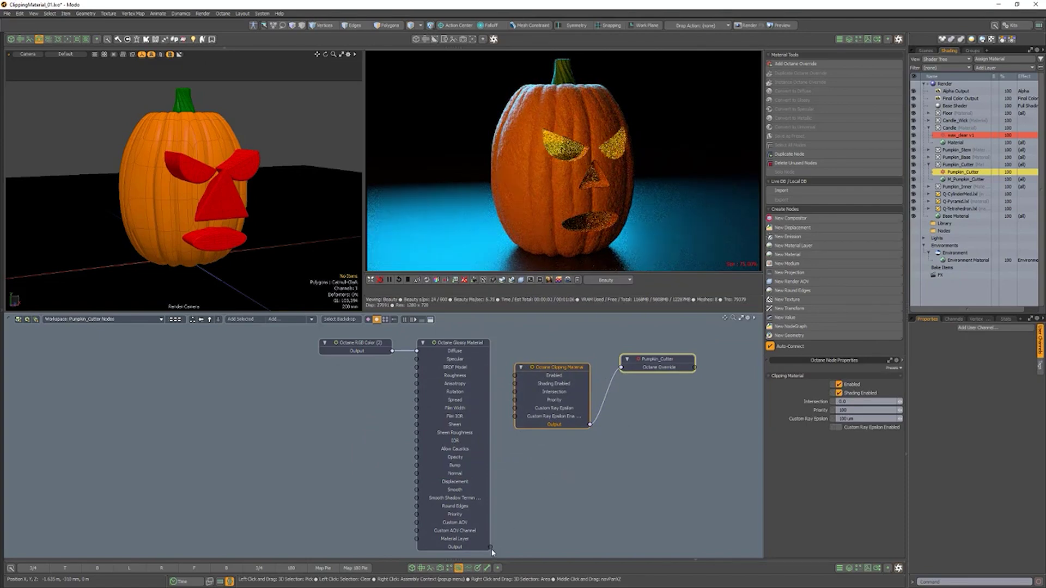
Connect the yellow Glossy Material to the Clipping Material's Intersection input and set the clipping Priority to 50.
drag(492, 548, 517, 399)
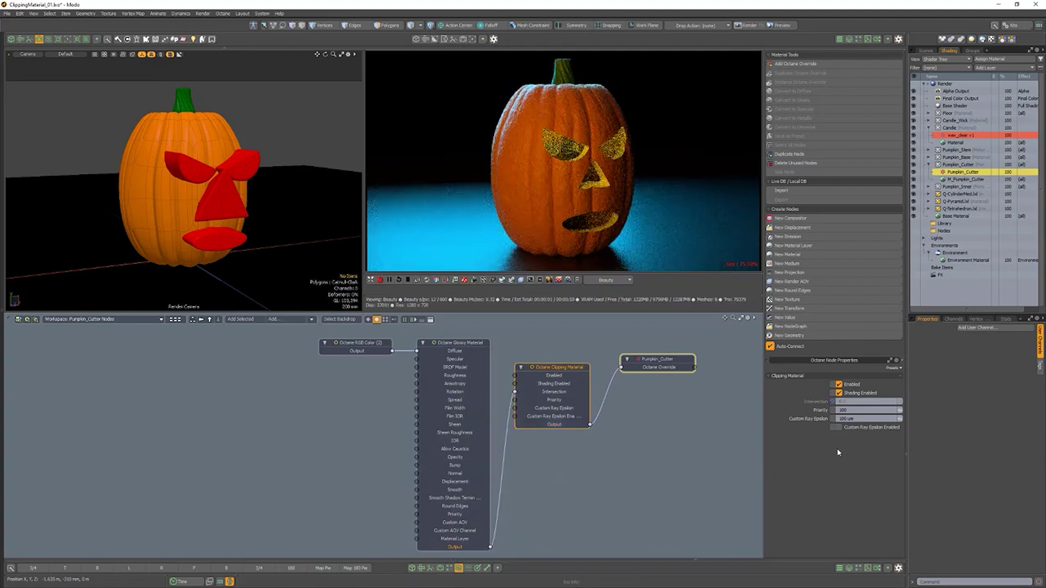
drag(857, 411, 829, 413)
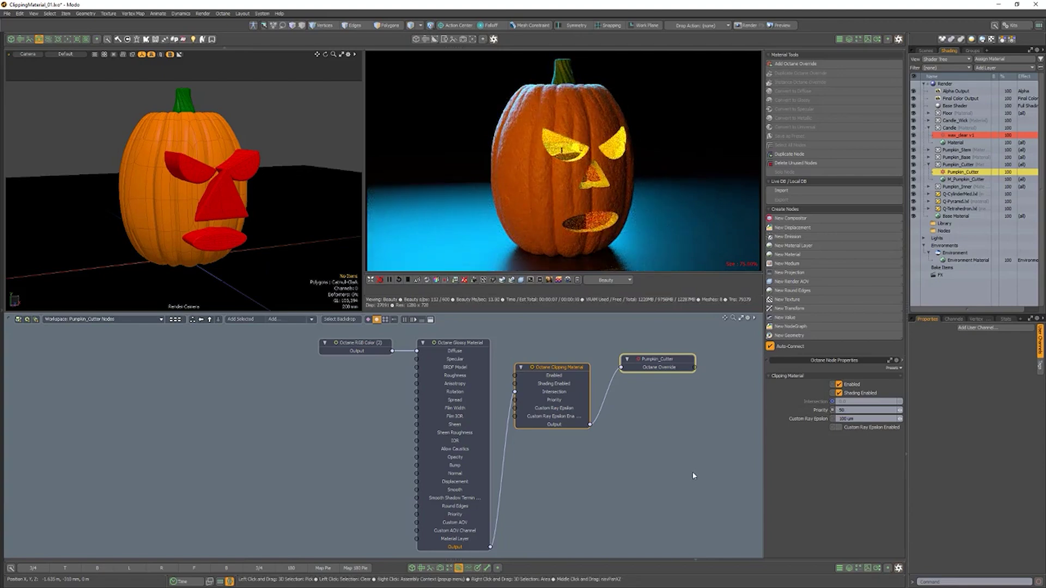
Select all connected polygons of the pumpkin's eye cutter and scale them up so they cut across the candle.
click(203, 174)
key(3)
double_click(199, 176)
key(r)
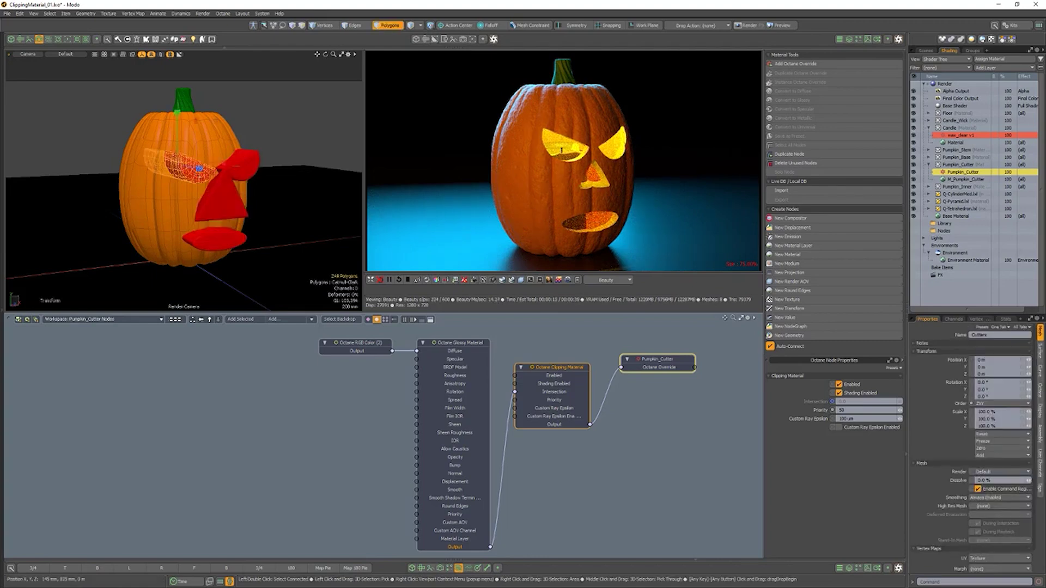
drag(179, 163, 241, 163)
key(space)
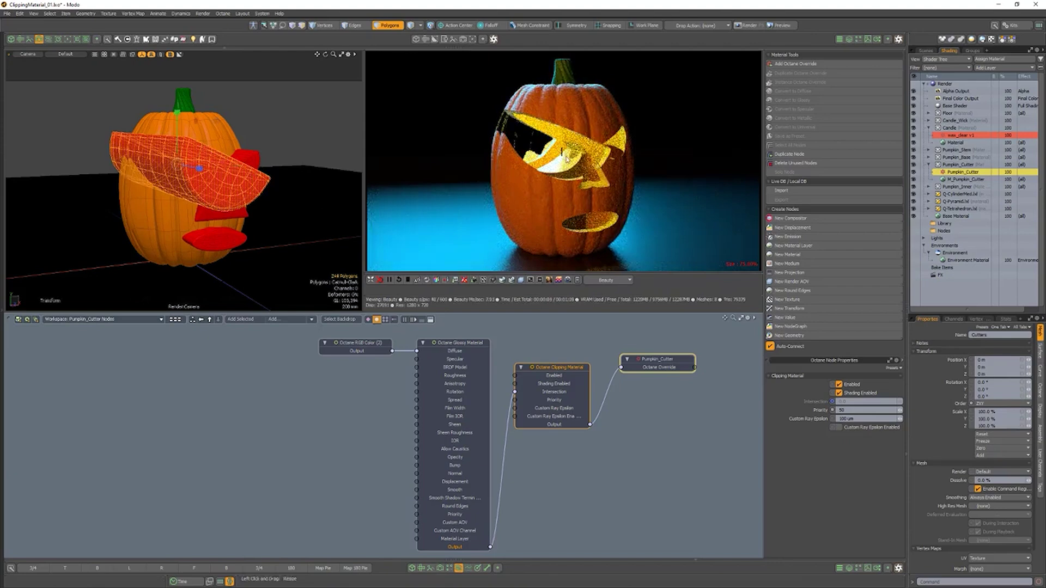
Set the Priority of the candle's wax_clear Glossy Material to 100 and scale the eye cutter back down.
click(968, 135)
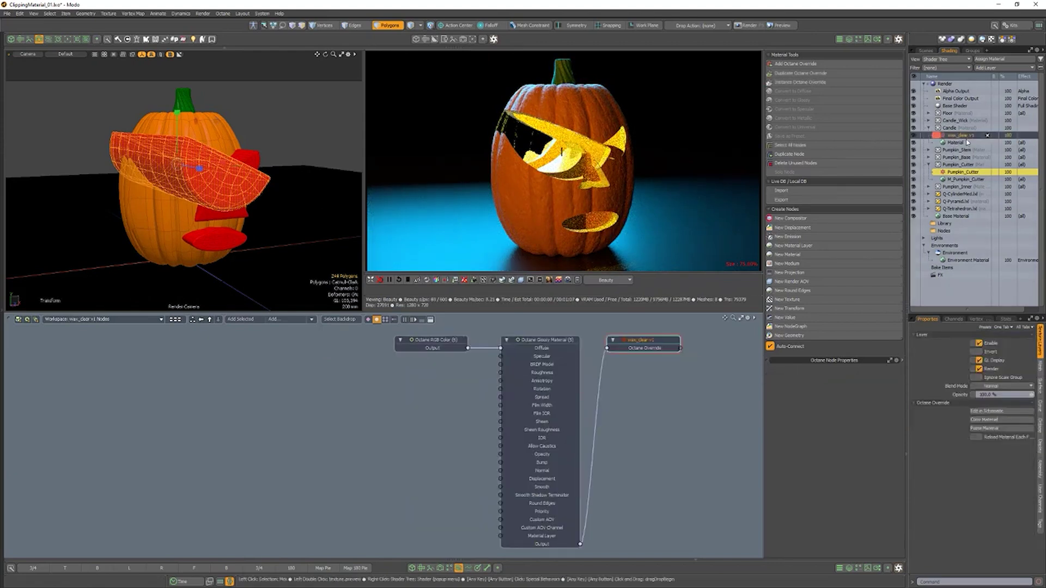
click(550, 339)
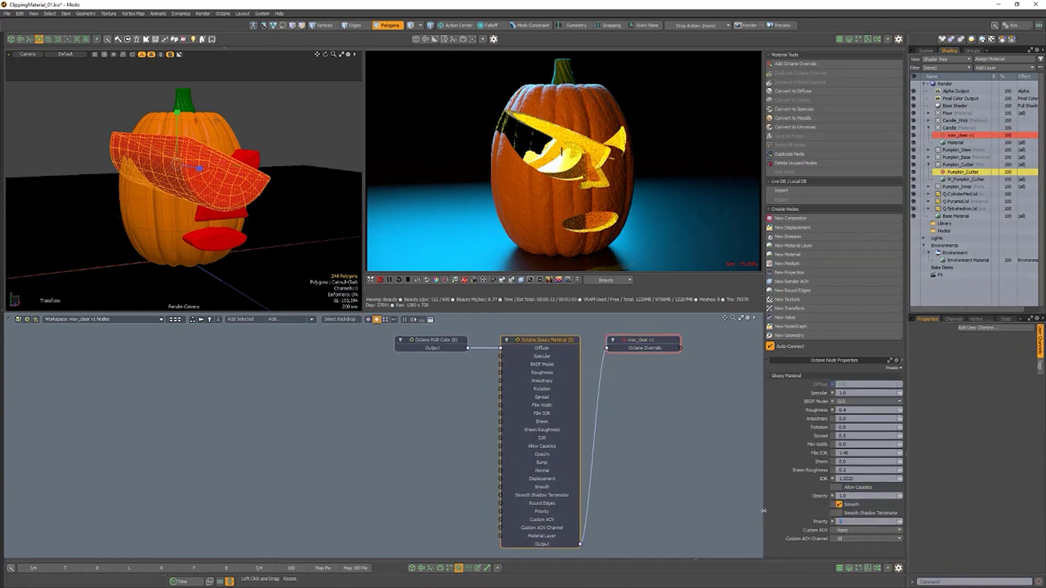
key(Return)
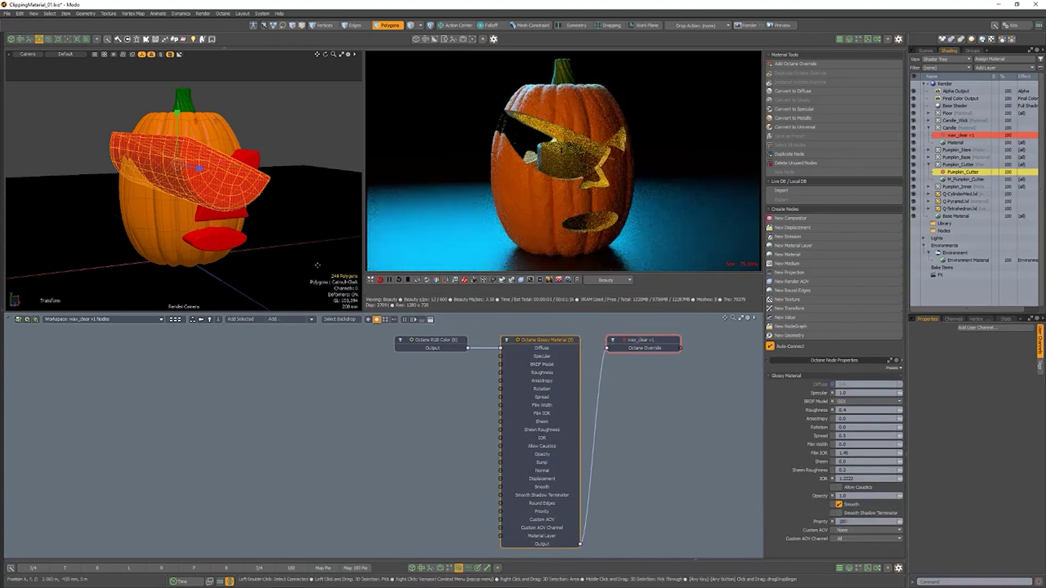
drag(180, 167, 163, 180)
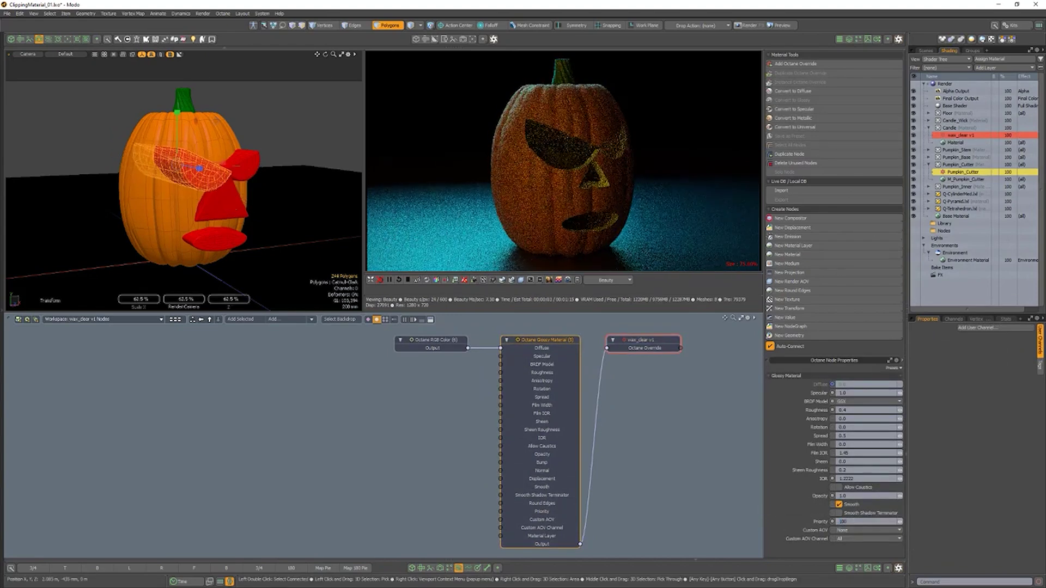
click(229, 388)
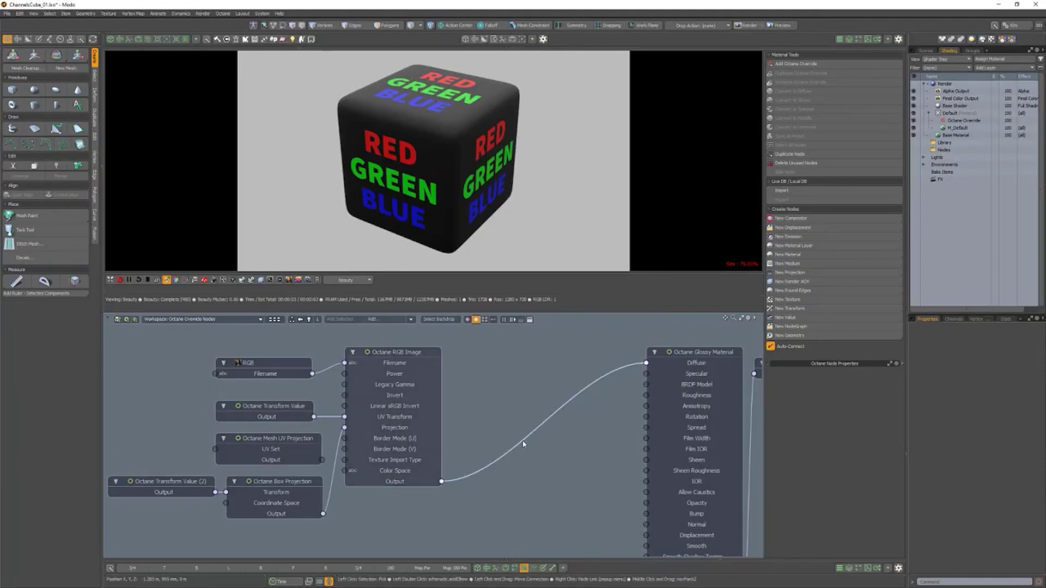
Insert a Channel Inverter between the RGB Image and the Glossy Material's Diffuse, trying inversion of the red, green and blue channels.
click(789, 299)
click(734, 327)
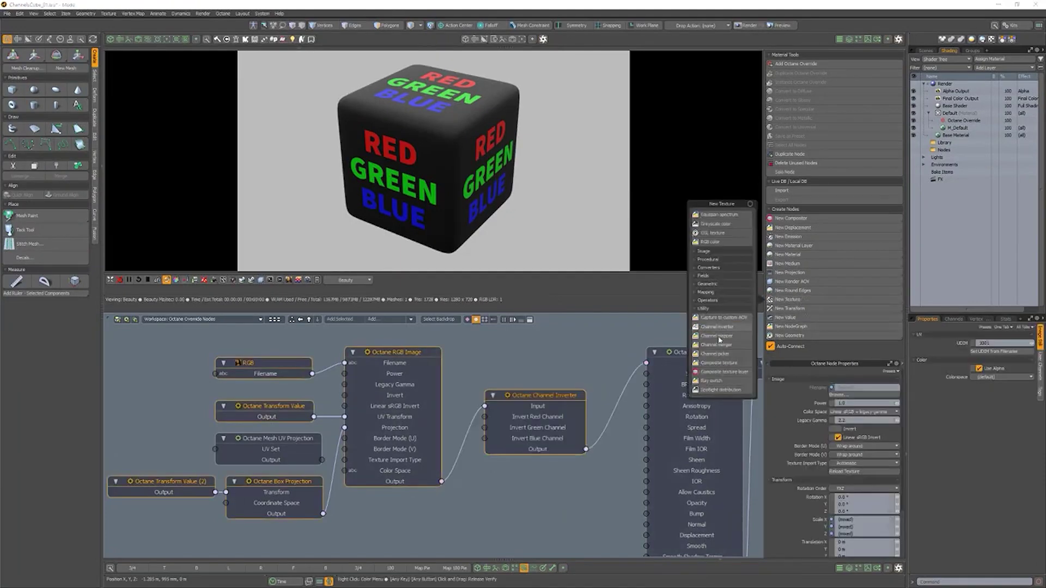
click(838, 397)
click(838, 397)
click(838, 405)
click(838, 406)
click(838, 414)
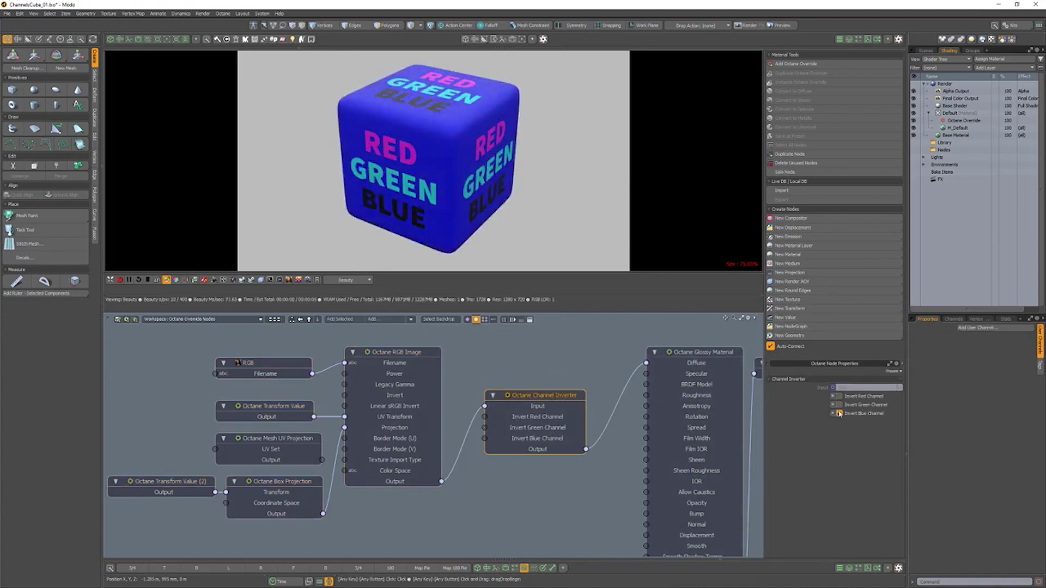
click(840, 406)
click(839, 397)
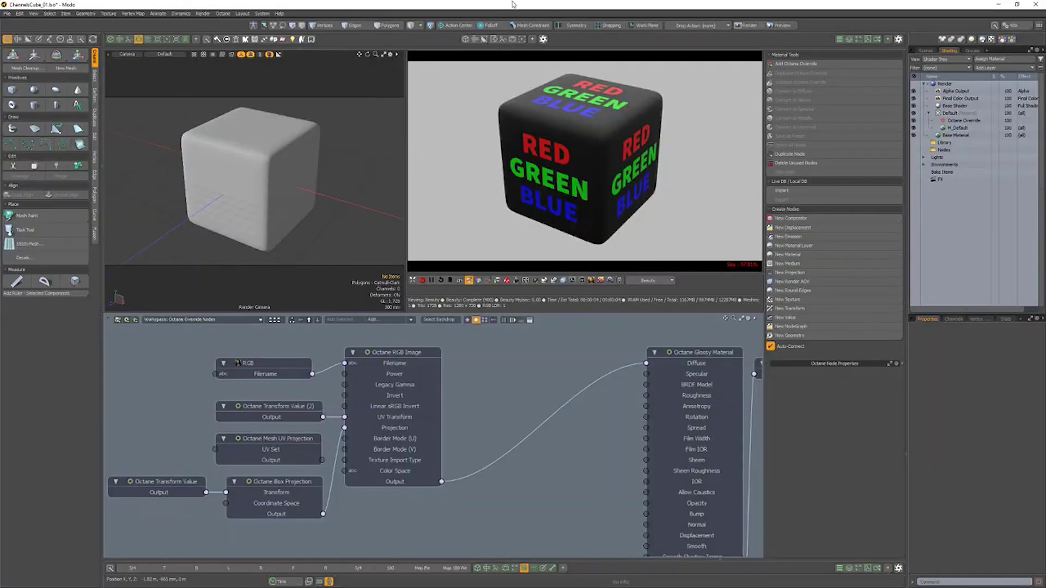
Insert a Channel Mapper into the link between the RGB Image and the Glossy Material's Diffuse.
click(582, 394)
click(800, 299)
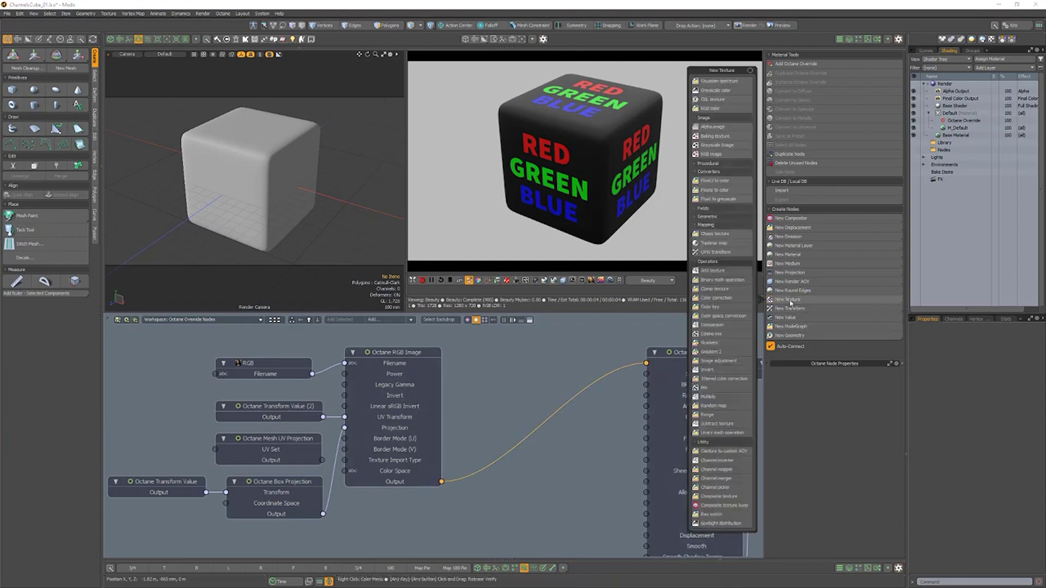
click(717, 469)
click(556, 400)
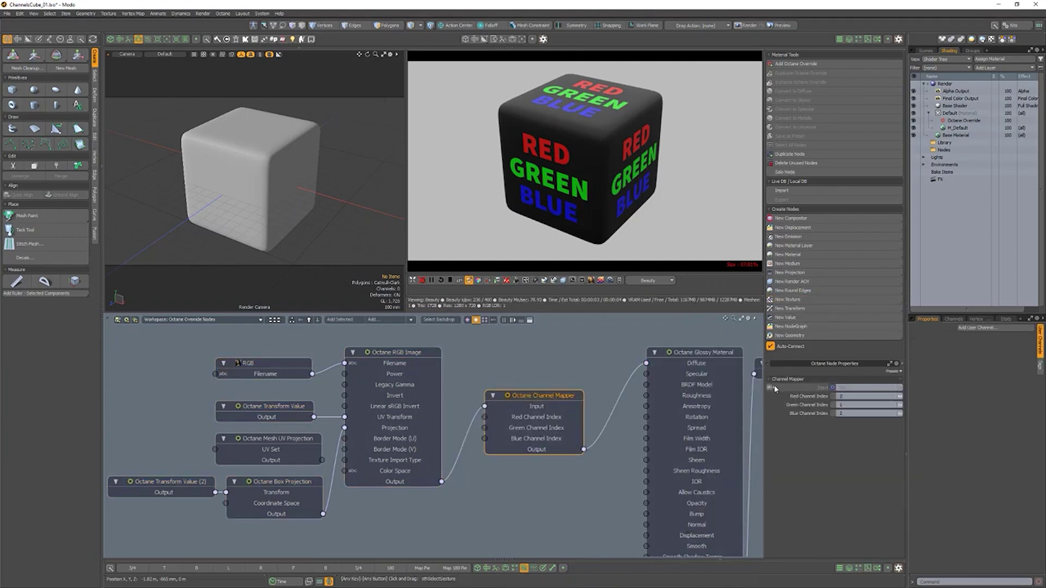
Set the Channel Mapper's Green Channel Index to 0 and its Blue Channel Index to 1.
key(Tab)
text(0)
key(Tab)
text(1)
key(Return)
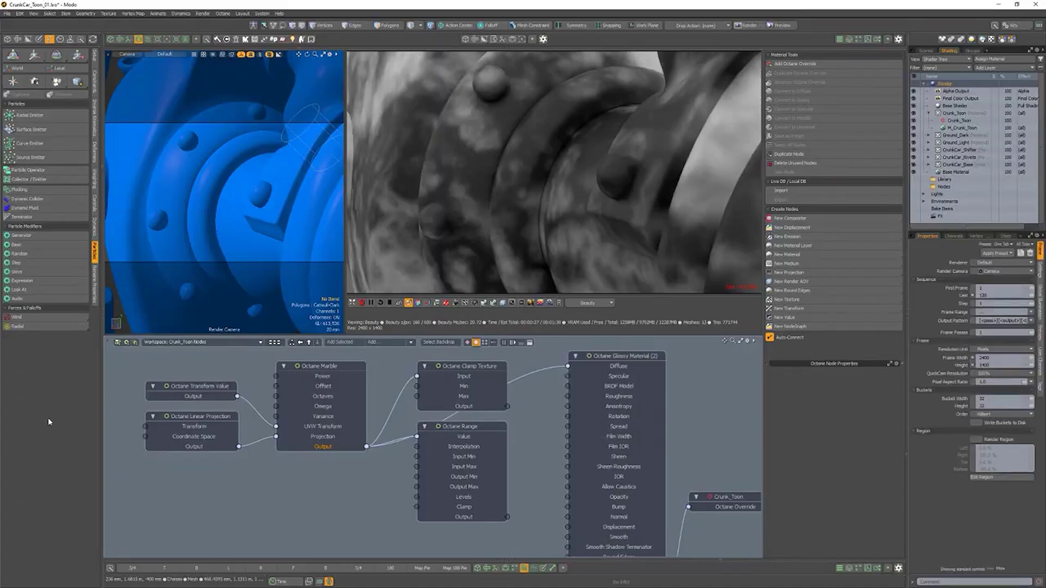
Connect first the Clamp Texture and finally the Range node to the Glossy Material's Diffuse to compare their outputs.
drag(575, 371, 568, 367)
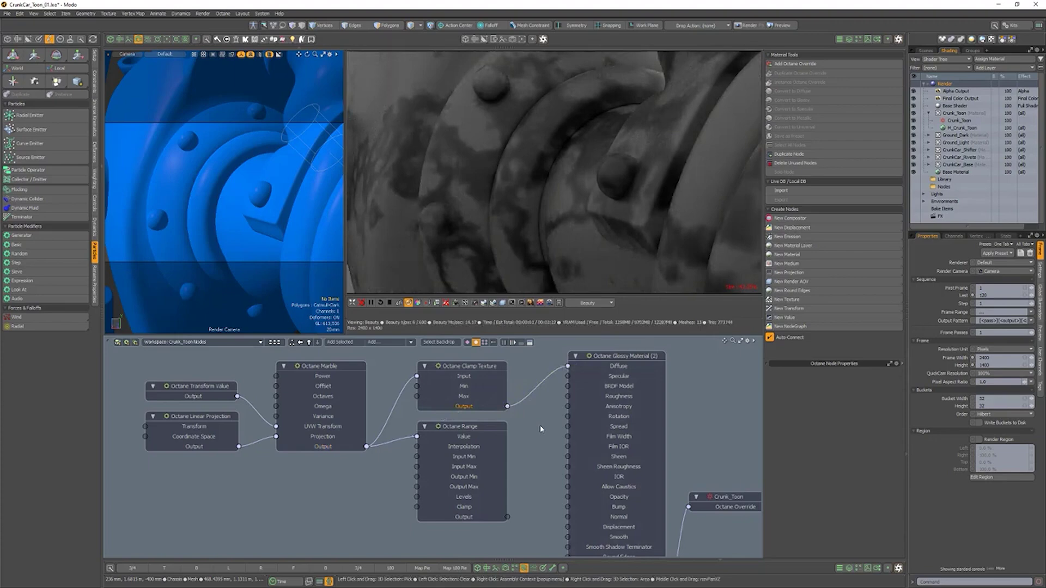
drag(508, 516, 570, 367)
click(464, 368)
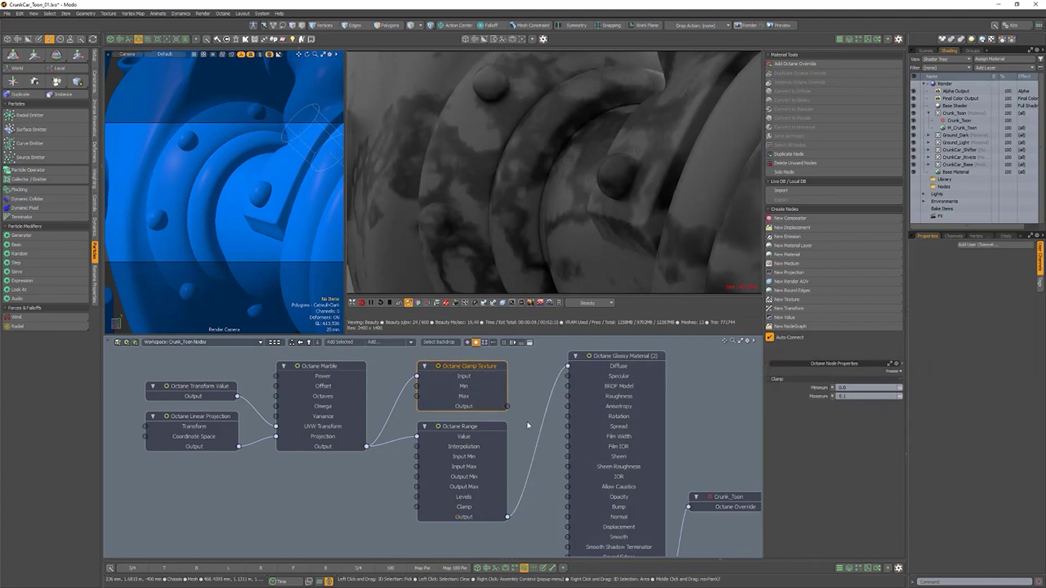
Set the Octane Range node's Interpolation to Steps and enter its number of Levels.
click(485, 428)
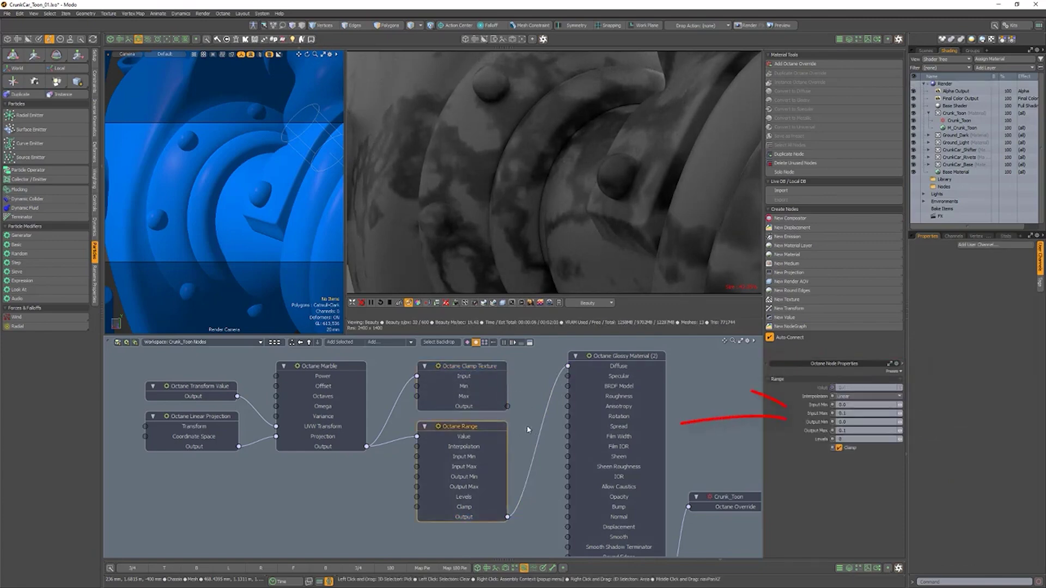
click(859, 397)
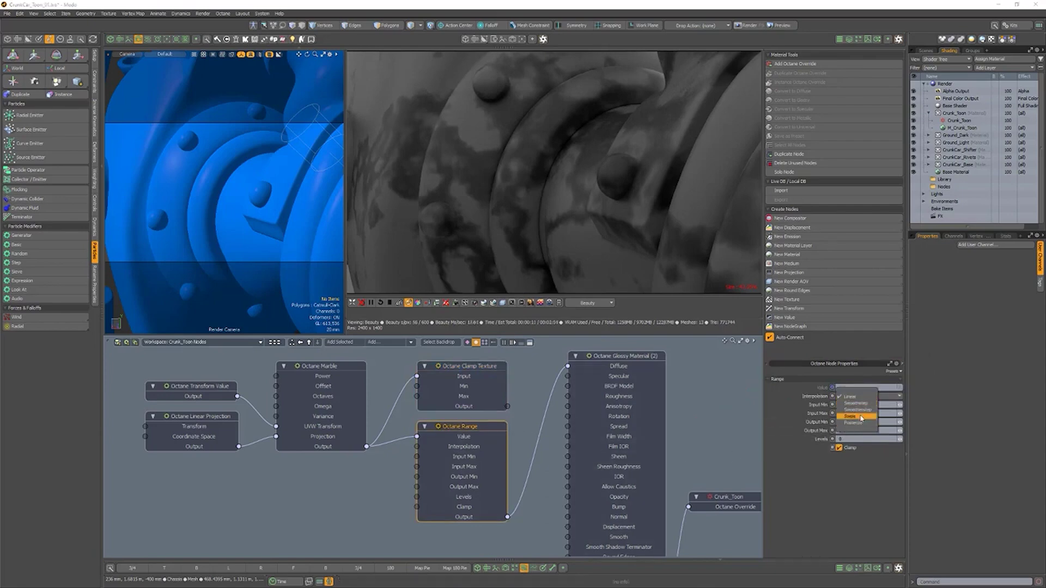
click(857, 410)
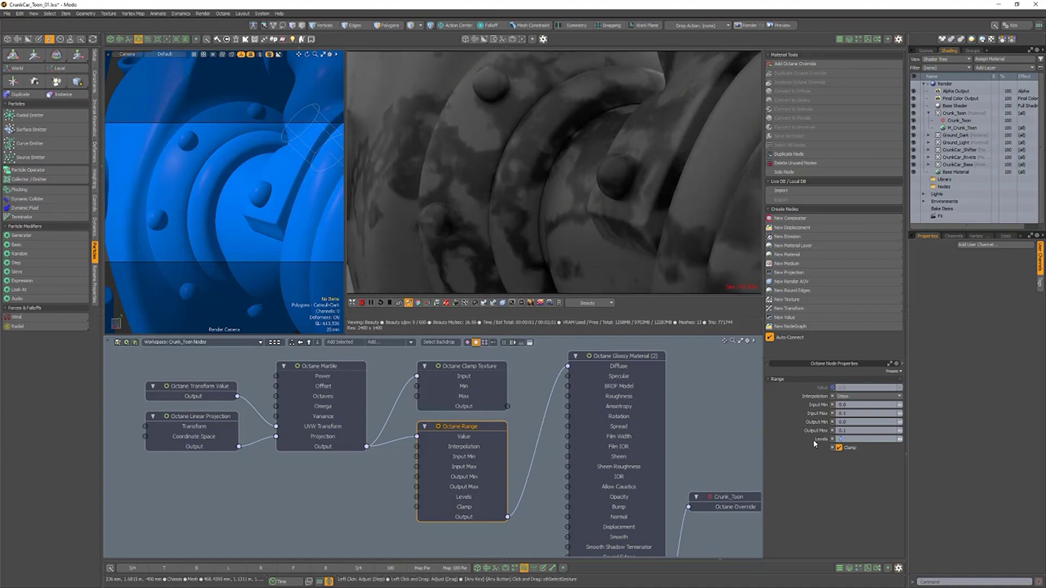
key(Return)
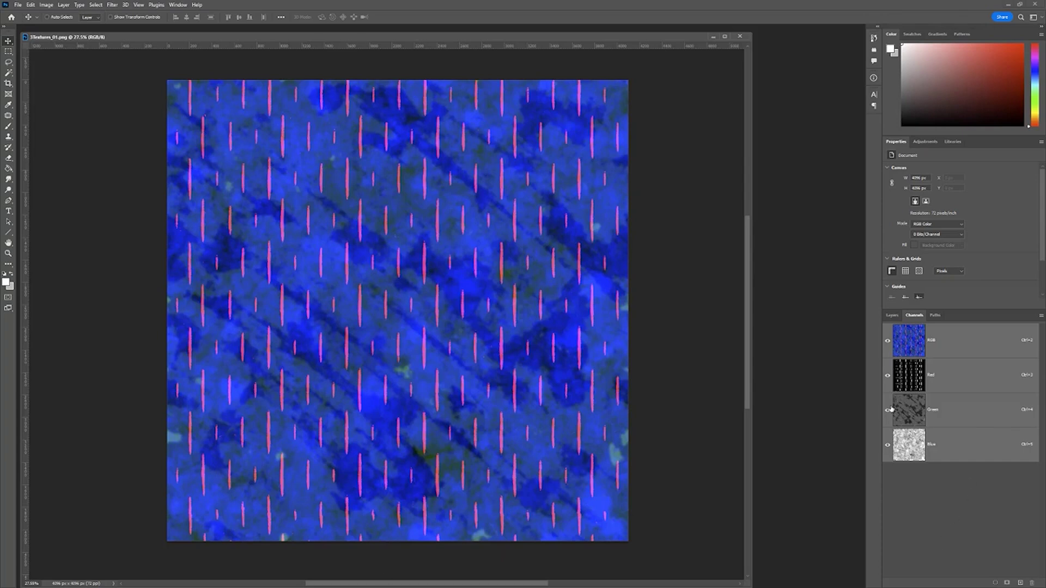
Switch to Photoshop and view the individual red, green and blue channels of the packed texture image.
click(888, 445)
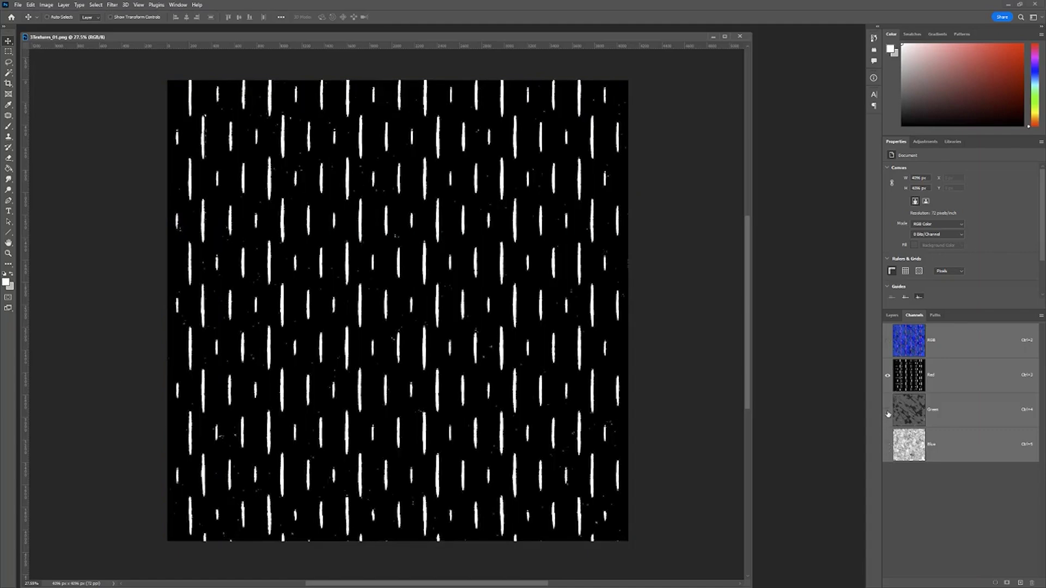
click(889, 412)
click(889, 379)
click(889, 445)
click(888, 410)
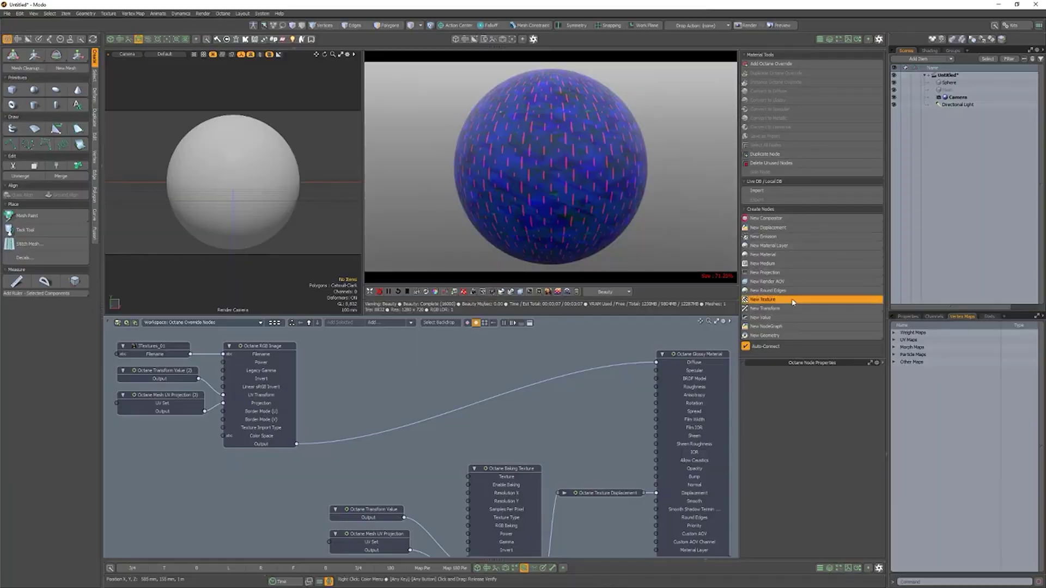
Switch back to Modo, create three Channel Picker textures and stack them beside the RGB Image node.
click(763, 299)
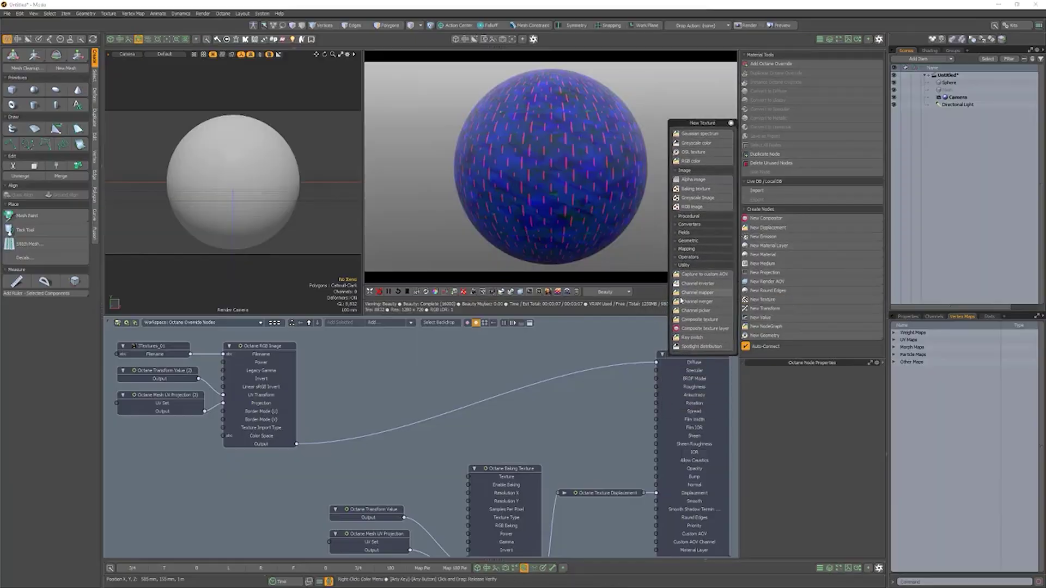
click(700, 311)
click(699, 311)
click(700, 311)
drag(434, 403, 427, 347)
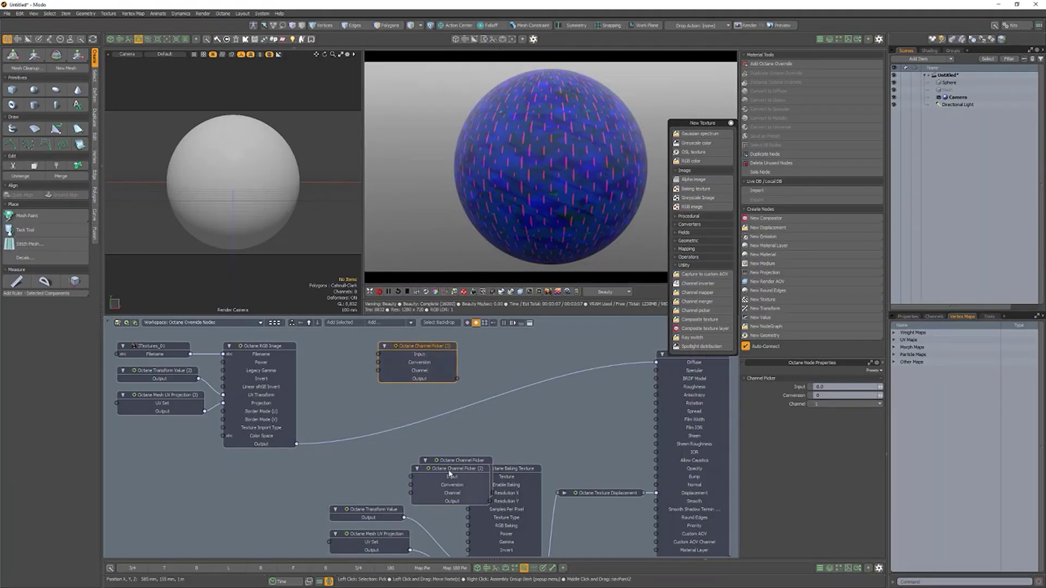
drag(448, 470, 423, 396)
drag(455, 461, 422, 445)
Choose the channel of the uppermost Channel Picker and route the RGB Image through it into the Glossy Material's Diffuse.
click(431, 350)
click(837, 404)
click(829, 412)
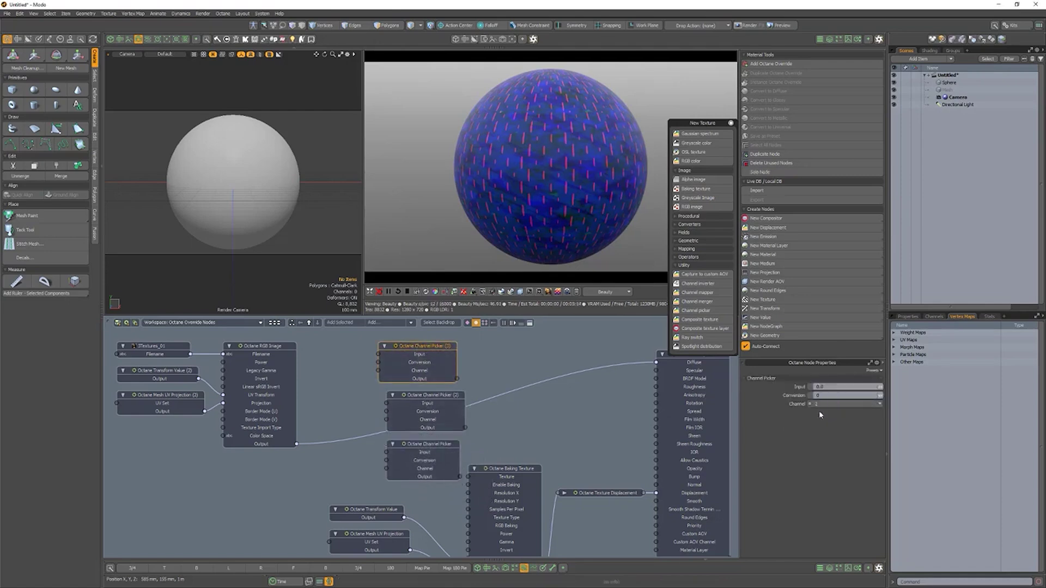
drag(296, 444, 379, 355)
drag(457, 379, 656, 362)
Route the RGB Image through the lowest Channel Picker into the Baking Texture's Texture input.
click(428, 444)
drag(296, 445, 387, 452)
drag(443, 471, 470, 477)
Route the RGB Image through the middle Channel Picker into the Glossy Material's Specular input.
click(430, 395)
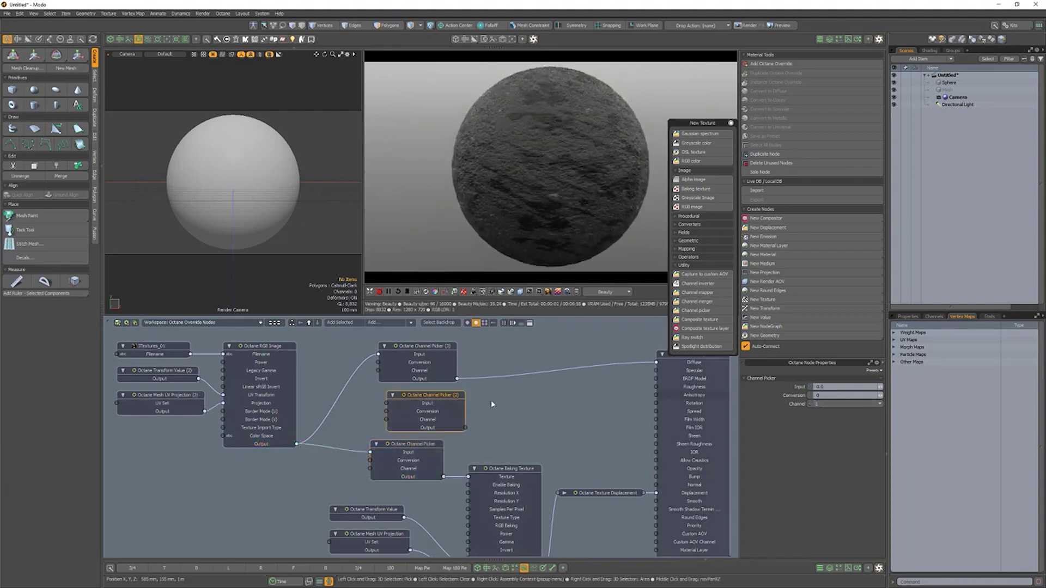
drag(296, 444, 387, 403)
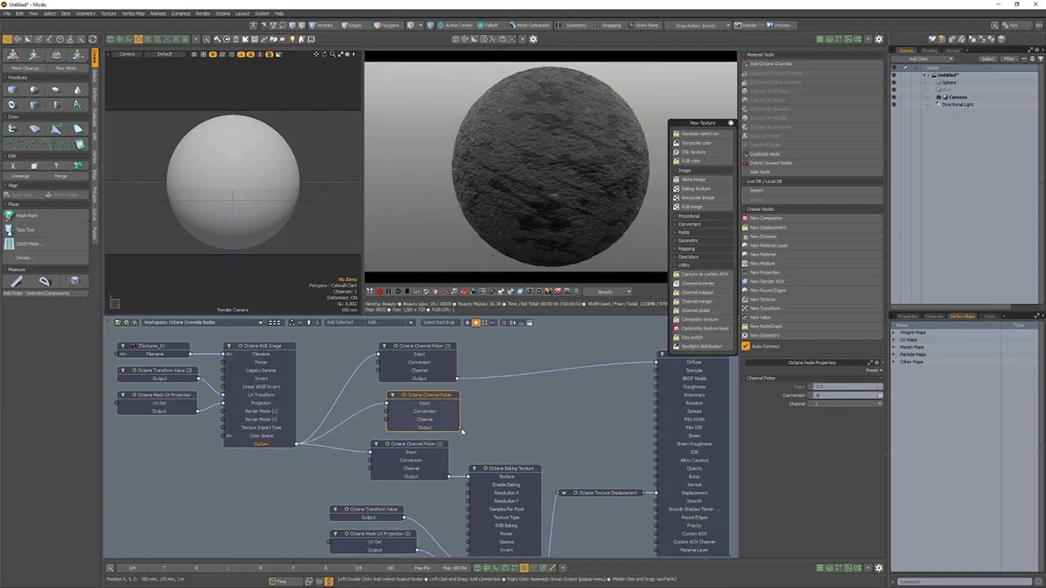
drag(608, 399, 657, 371)
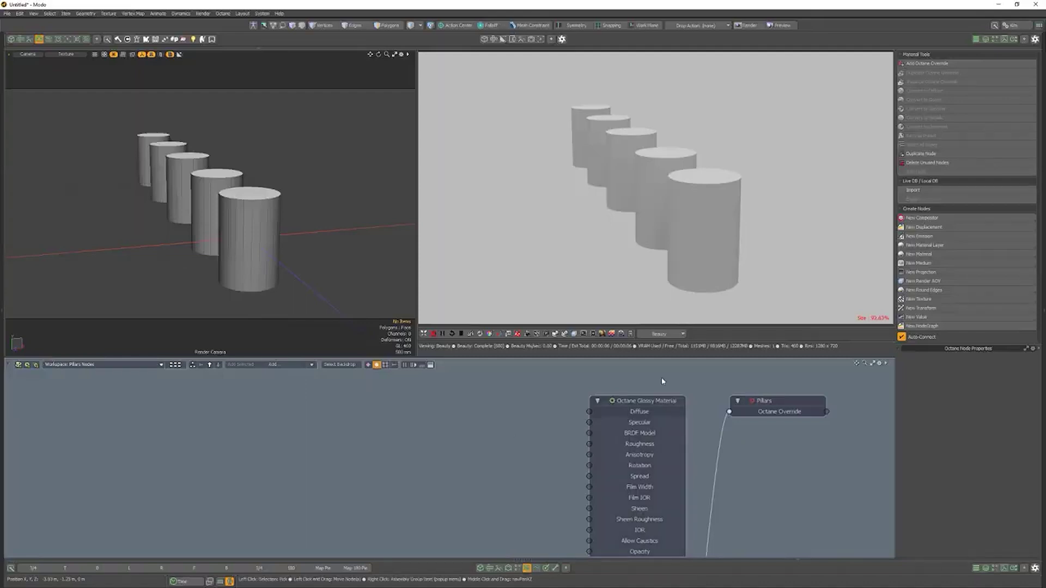
Create a Z Depth texture for the Pillars material and connect it to the Glossy Material's Diffuse.
click(933, 303)
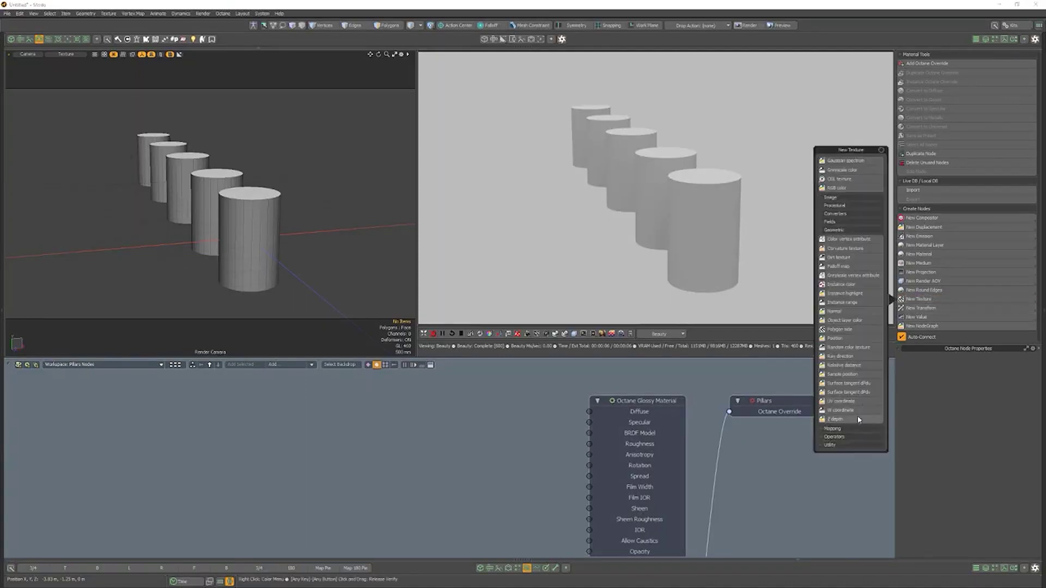
click(837, 420)
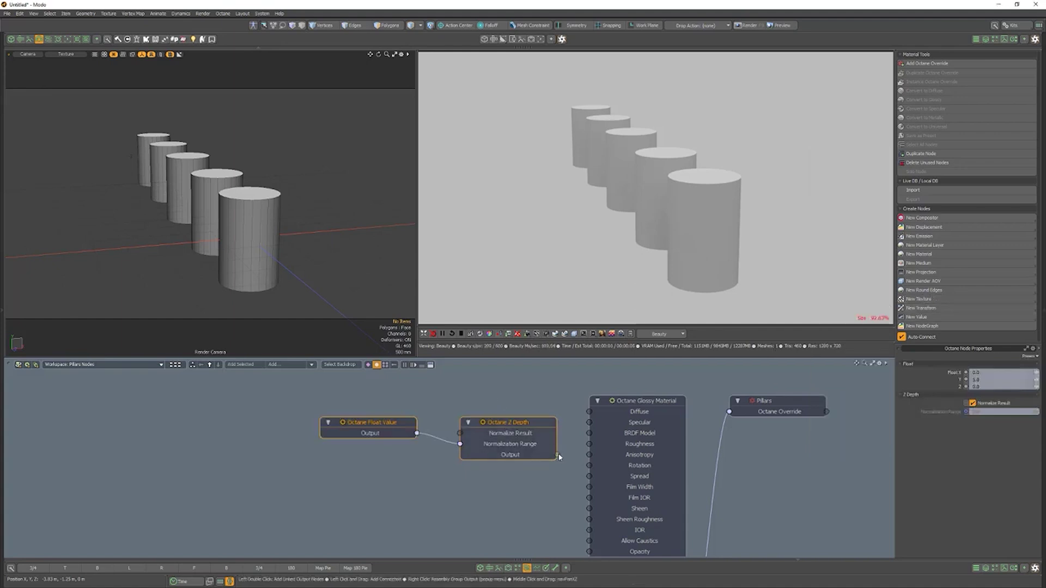
drag(592, 417, 590, 413)
Delete the Float Value node feeding the Z Depth texture and set its Normalization Range to about 14.
right_drag(308, 389, 392, 465)
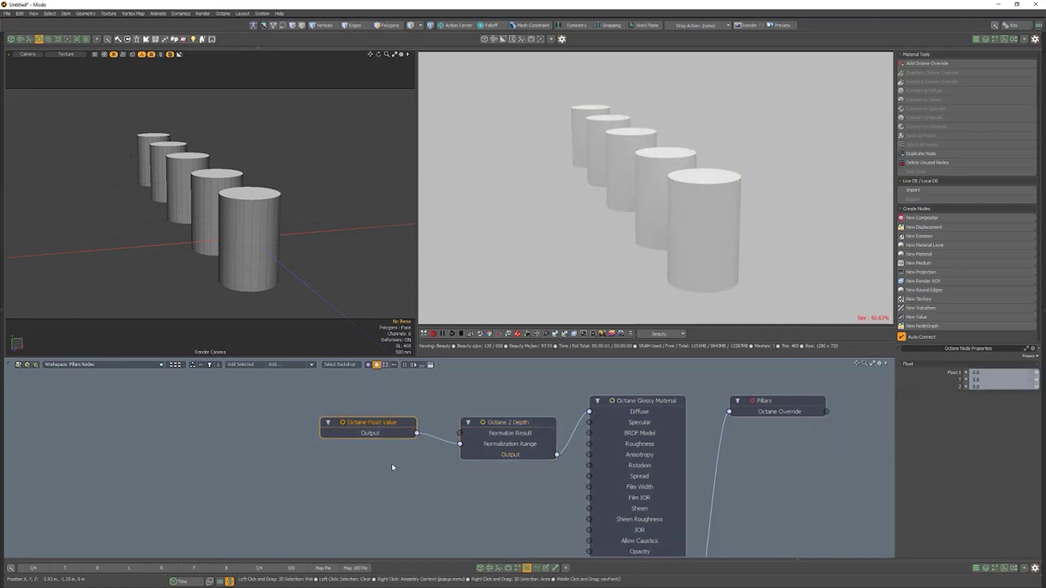
key(Delete)
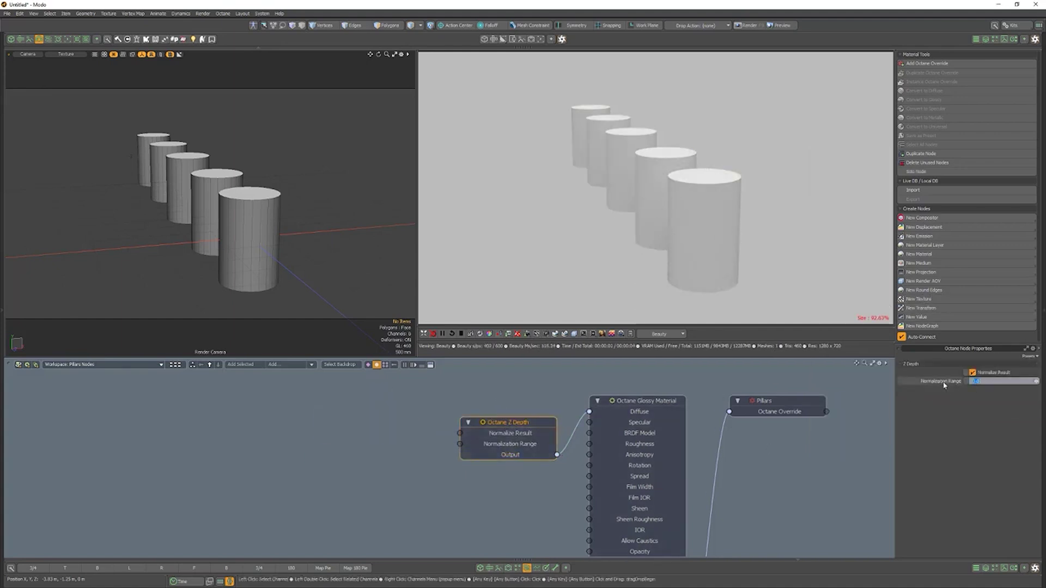
ctrl+click(944, 383)
drag(1037, 381, 1038, 381)
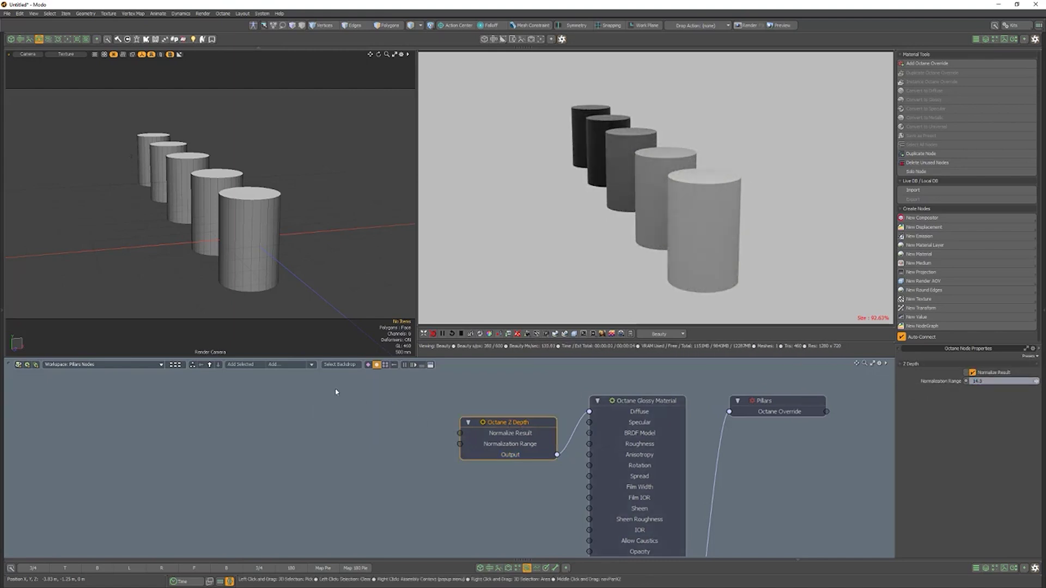
ctrl+alt+drag(300, 245, 262, 220)
ctrl+alt+drag(262, 221, 262, 245)
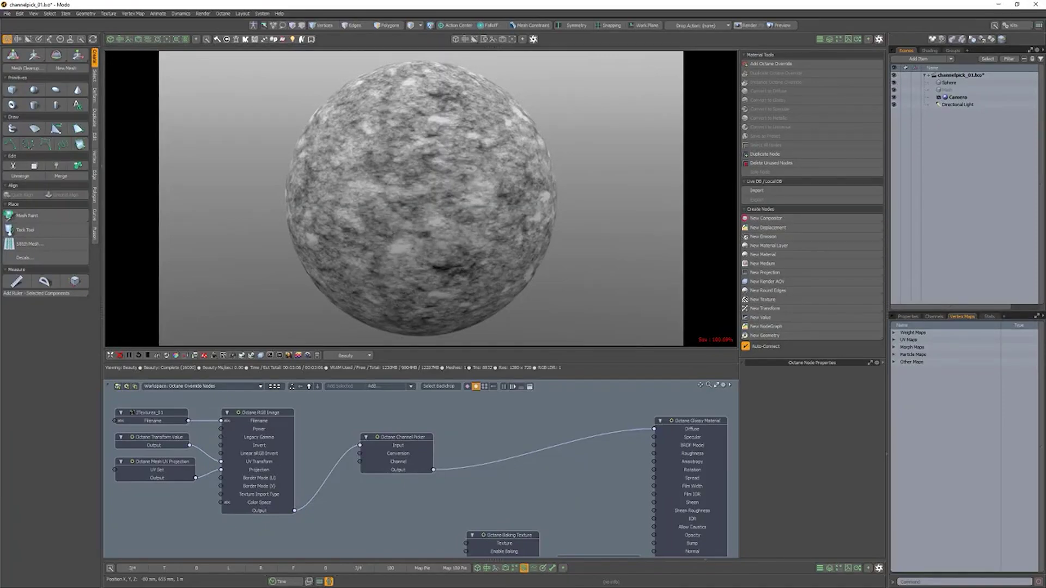
Insert a Clamp Texture between the Channel Picker and the Diffuse input, lower its Maximum to about 0.7 and adjust its Minimum.
click(762, 299)
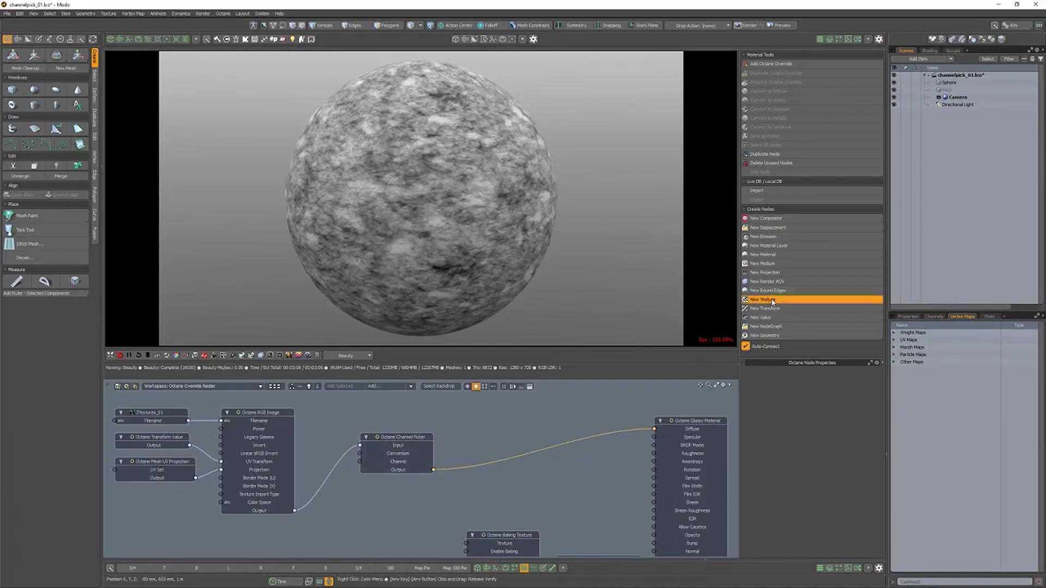
click(691, 302)
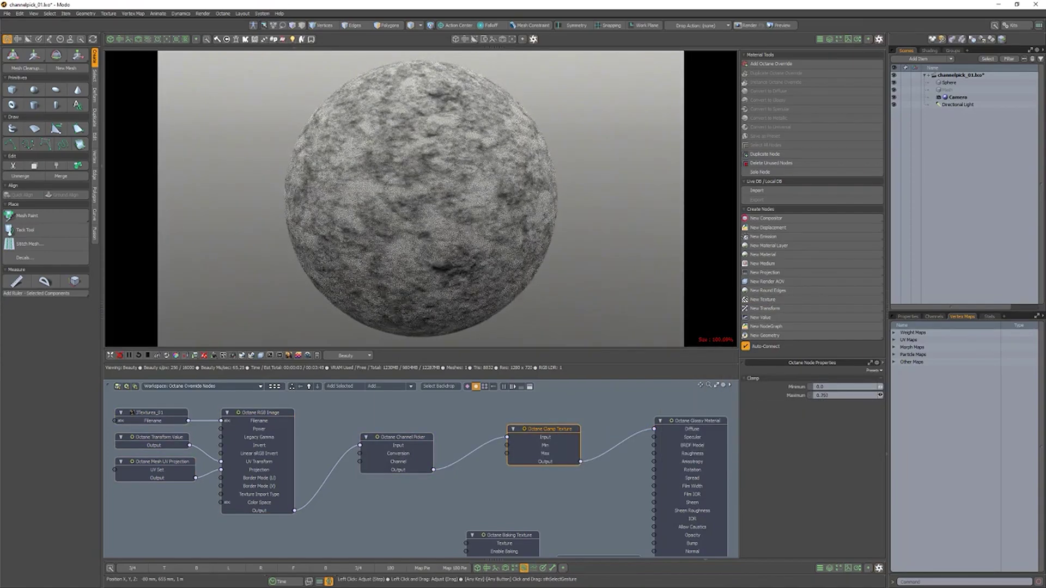
mouse_move(881, 388)
mouse_down()
mouse_move(882, 397)
mouse_move(883, 387)
mouse_up()
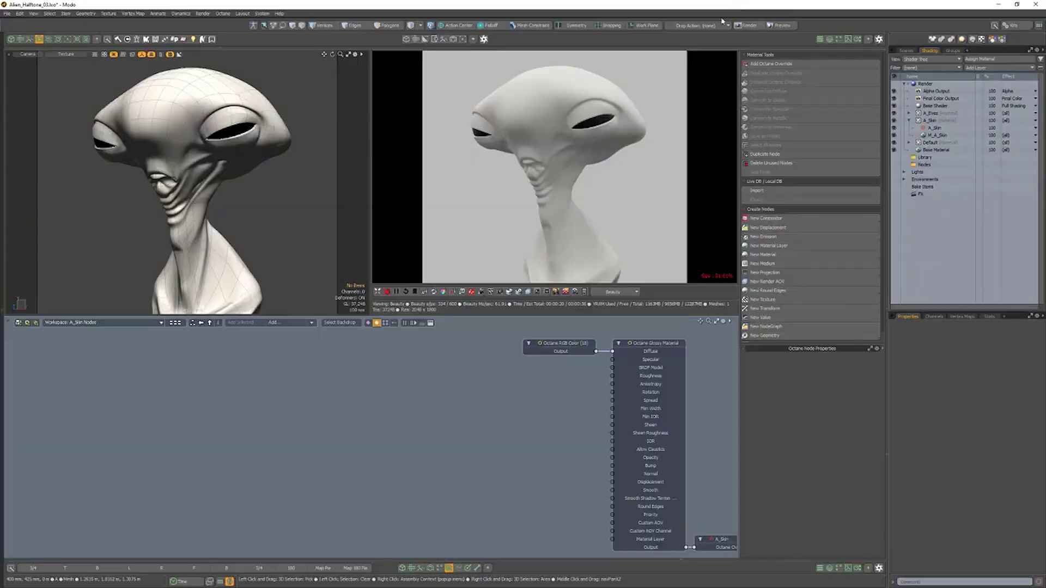
Create a Toon Material, place it beside the Glossy Material and connect its output to the A_Skin override.
click(766, 255)
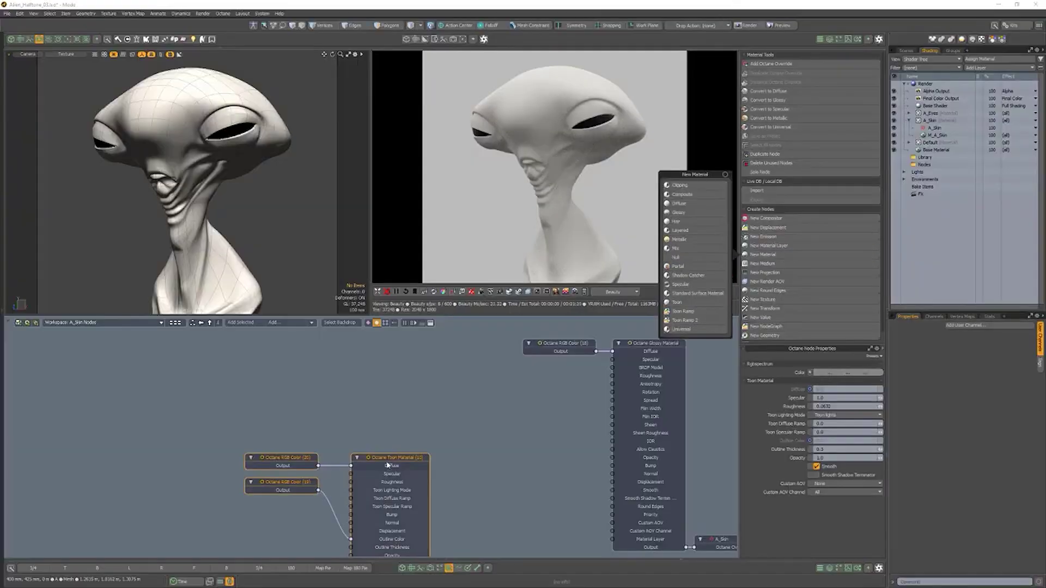
drag(388, 466, 560, 384)
drag(602, 523, 694, 547)
click(567, 376)
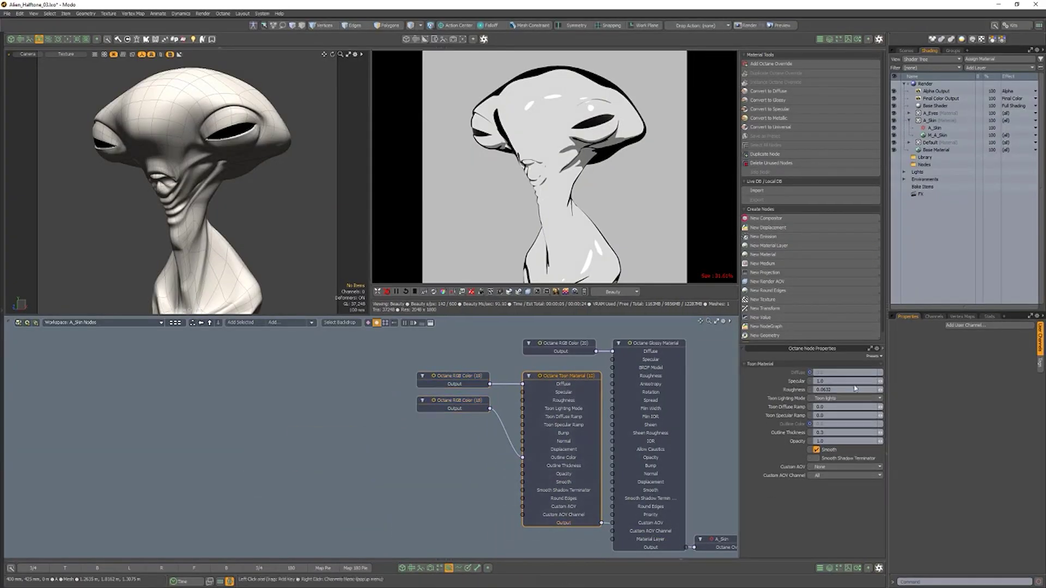
Set the Toon Material's Specular to 0, Roughness to 1.0 and Outline Thickness to 0.15.
click(770, 385)
text(0)
key(Tab)
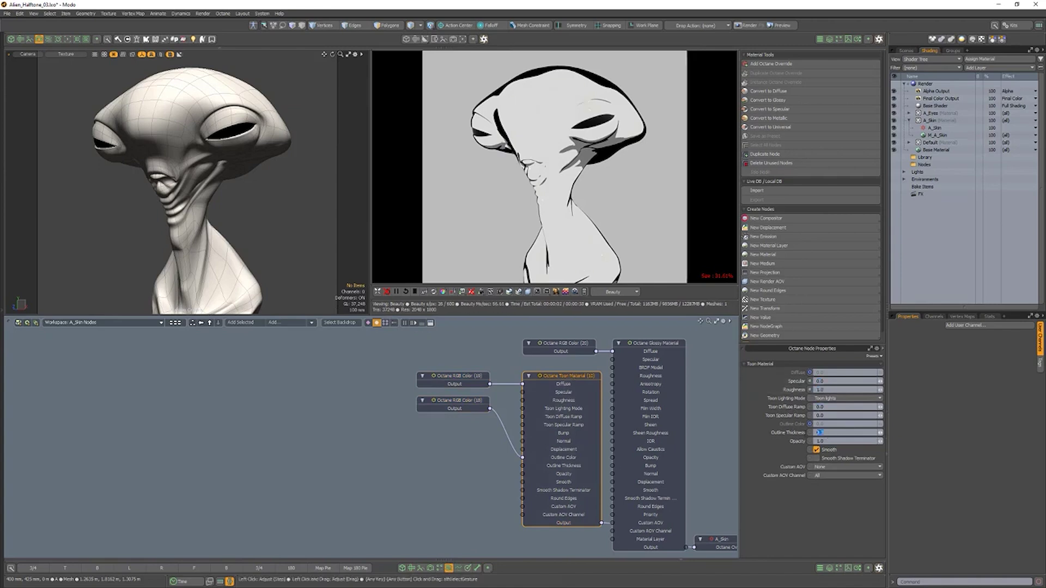
text(.15)
key(Return)
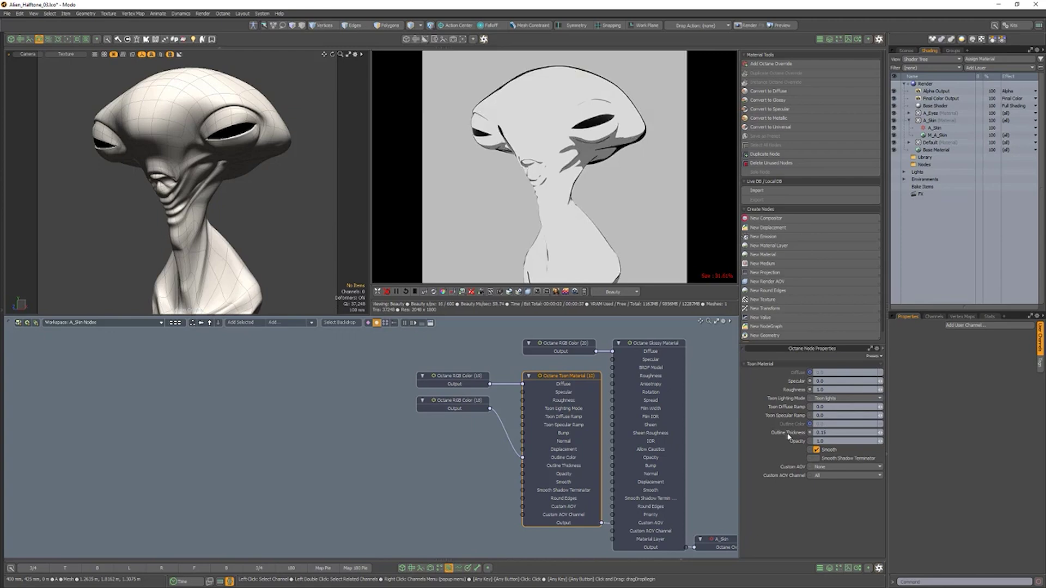
Create a Moire Mosaic texture and connect its output to the Toon Material's Diffuse.
click(773, 299)
click(684, 286)
drag(427, 415, 336, 430)
drag(529, 395, 523, 385)
click(504, 406)
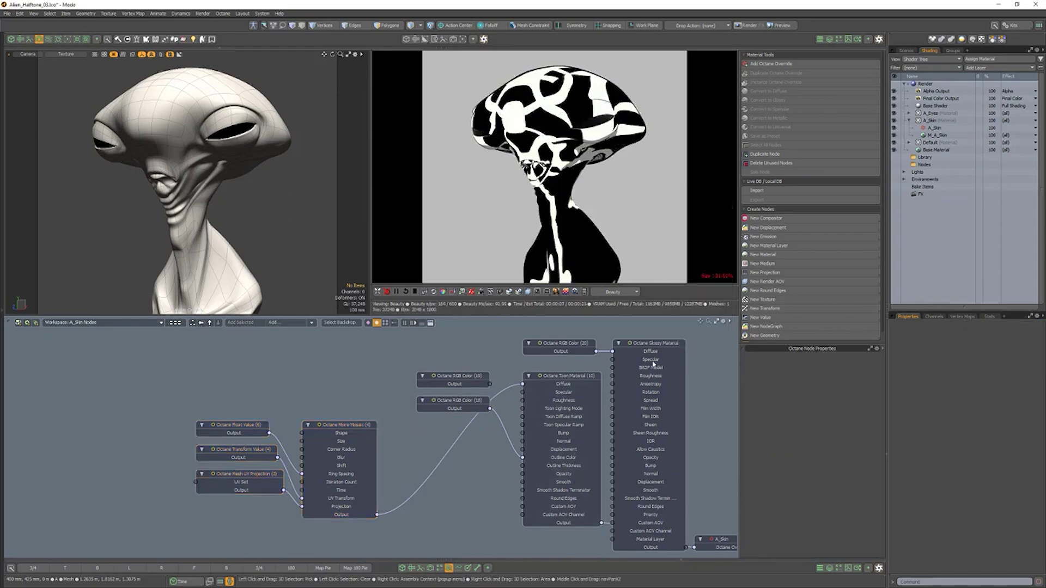
Create a Sample Pos. To UV projection below the Mesh UV node and connect it to the Moire Mosaic's Projection.
click(765, 272)
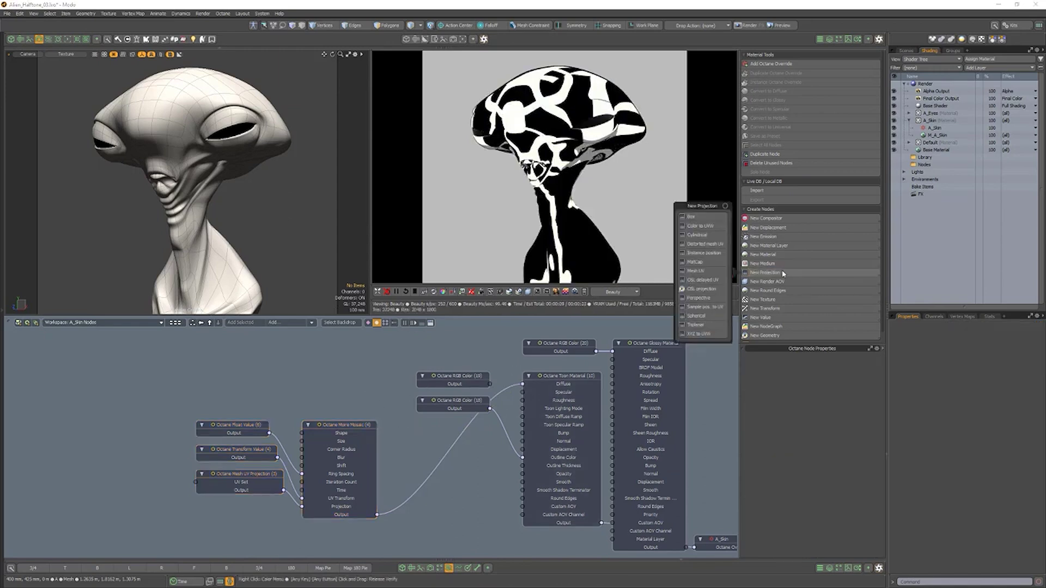
click(709, 310)
drag(377, 425, 214, 507)
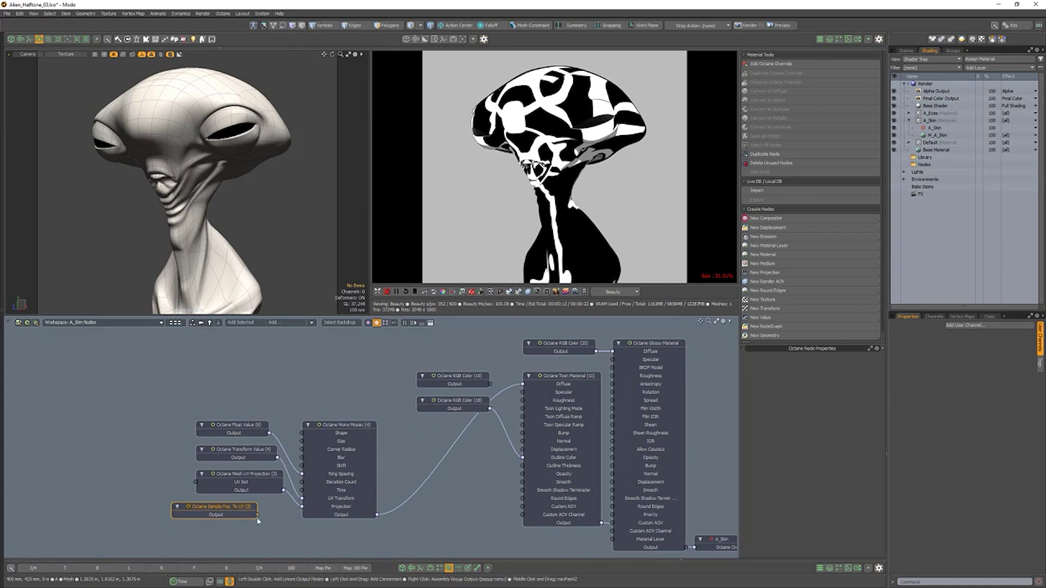
drag(303, 510, 302, 508)
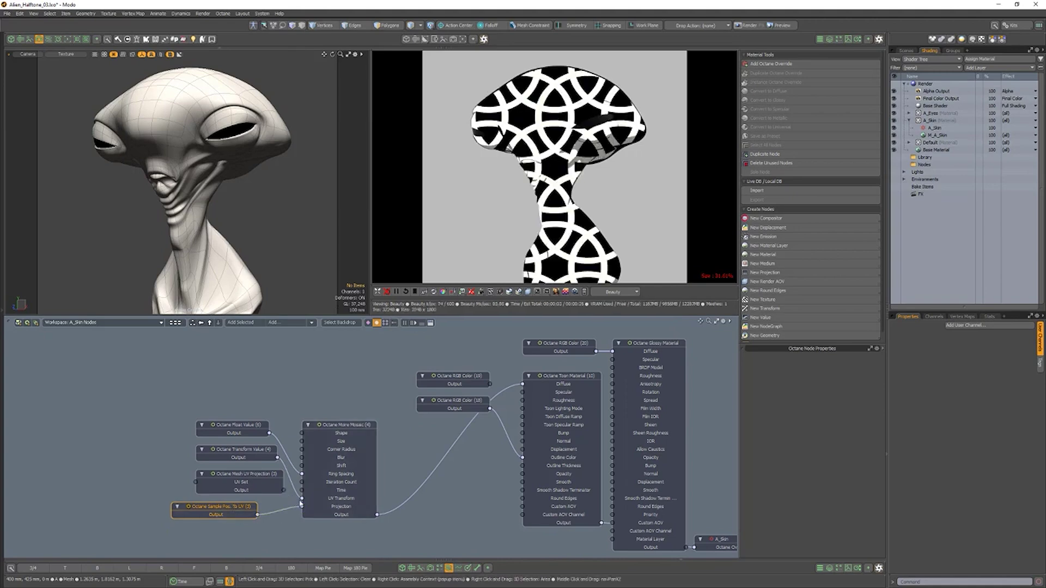
Set the Moire Mosaic's Shape to Circle, Size to 0.5, Blur to 0.06 and Shift to 0.5.
click(339, 426)
click(824, 372)
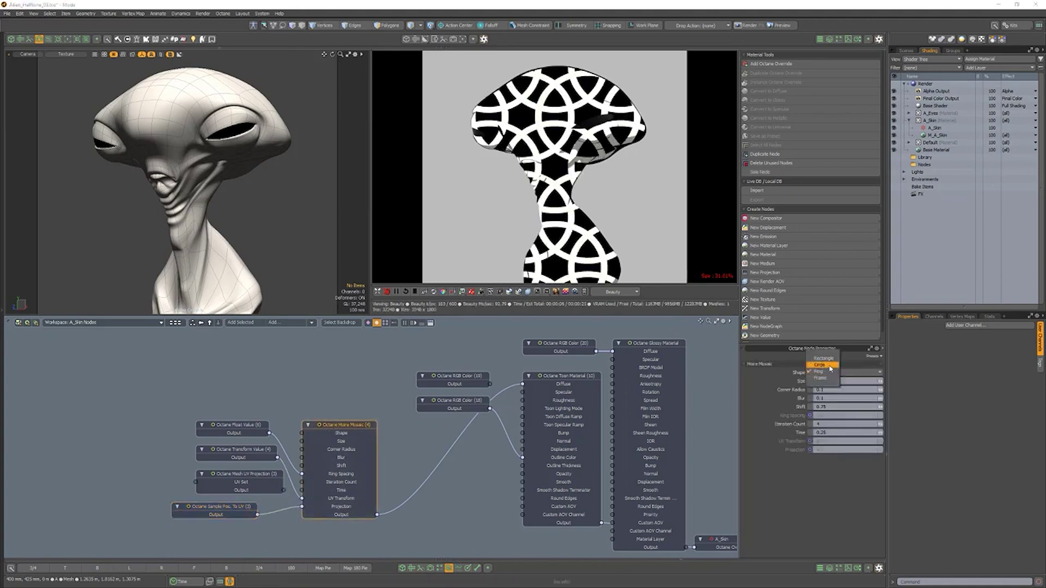
click(829, 366)
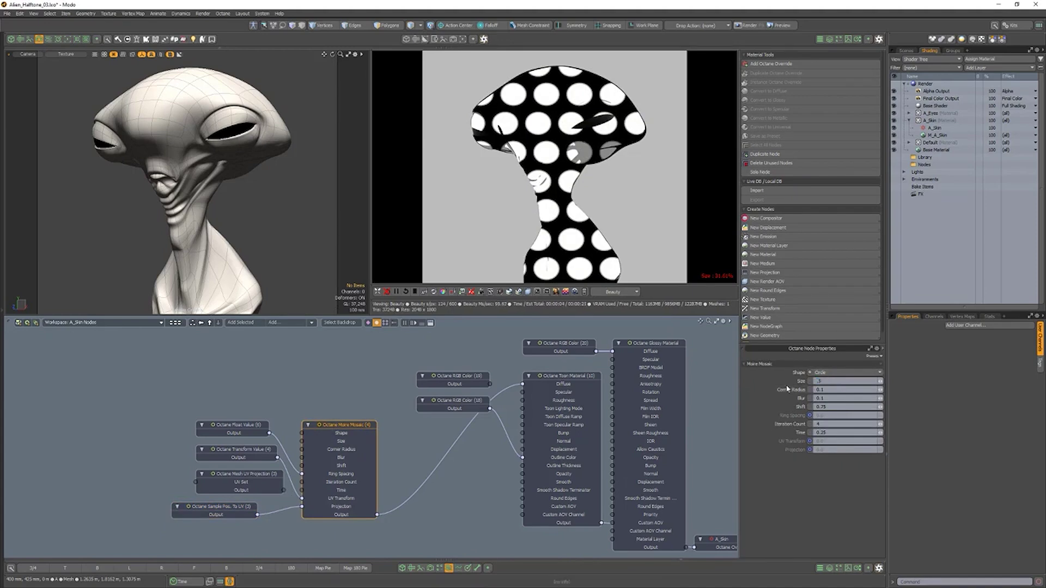
key(Tab)
text(.06)
key(Tab)
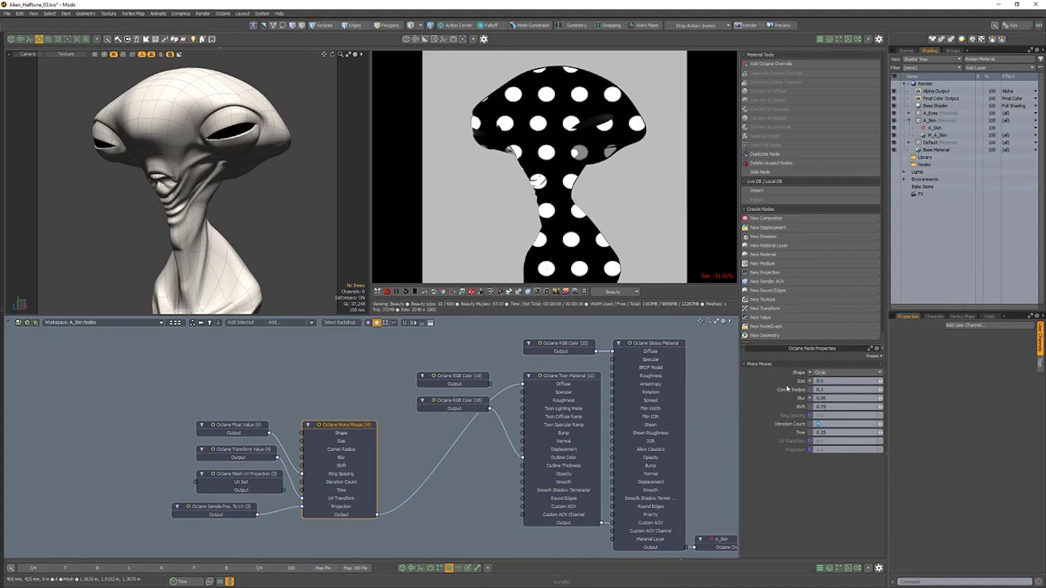
key(Tab)
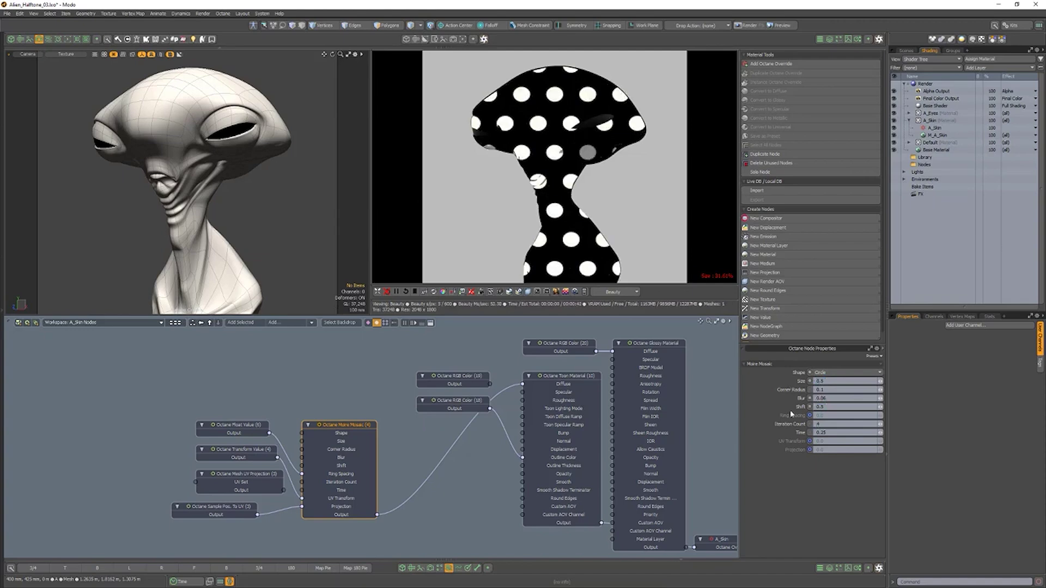
Set the scale of the Moire Mosaic's Transform Value node to 6% on all axes.
click(250, 453)
click(871, 405)
text(6)
key(Return)
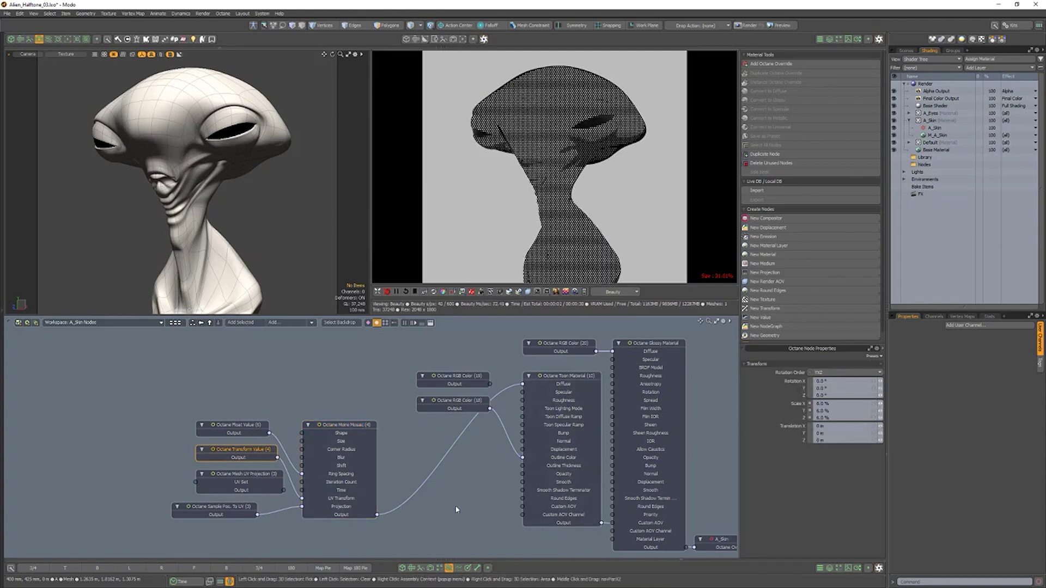
Insert an Invert texture into the connection between the Moire Mosaic and the Toon Material's Diffuse.
click(440, 466)
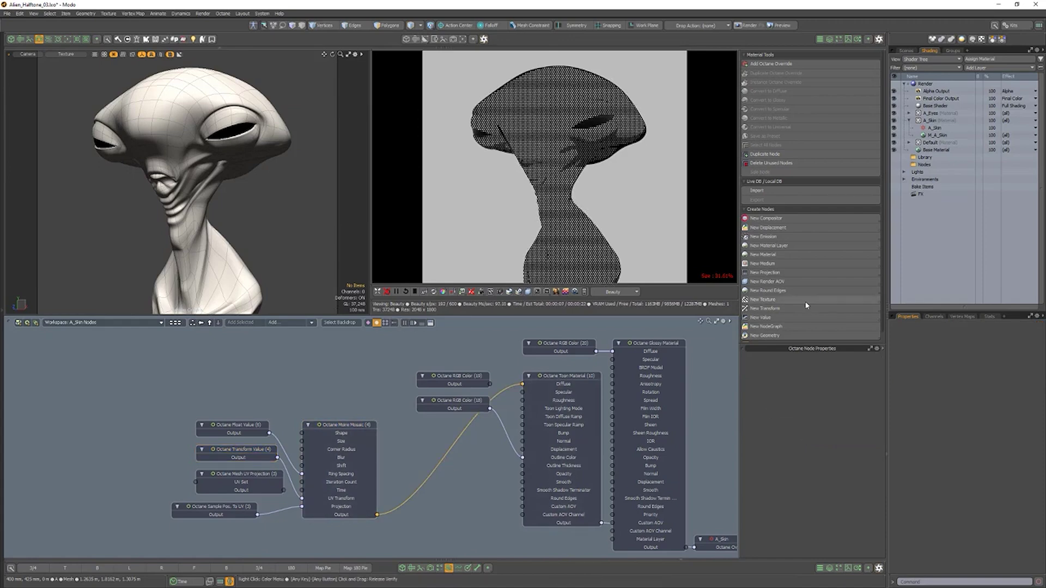
click(784, 300)
scroll(690, 410, down, 5)
click(686, 457)
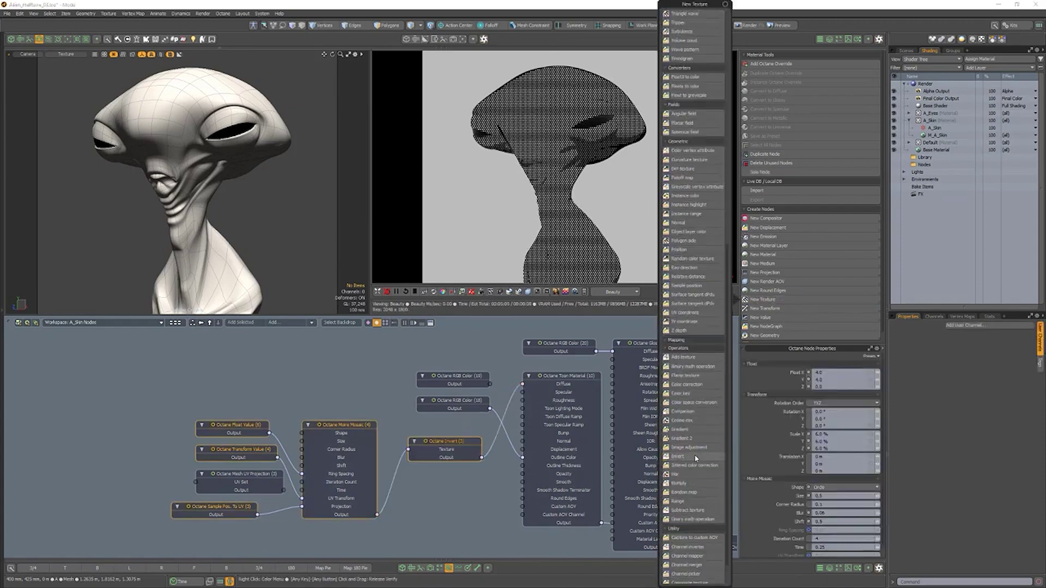
Rearrange the Moire Mosaic, Invert, Mesh UV Projection and outline RGB Color nodes to free space before the Toon Material.
drag(448, 451, 318, 460)
click(311, 493)
drag(271, 484, 230, 550)
drag(469, 404, 477, 535)
Insert a Mix Texture before the Toon Material's Diffuse, feed the Invert into its Second Texture and set First Texture to 1.0.
click(784, 300)
scroll(690, 410, down, 5)
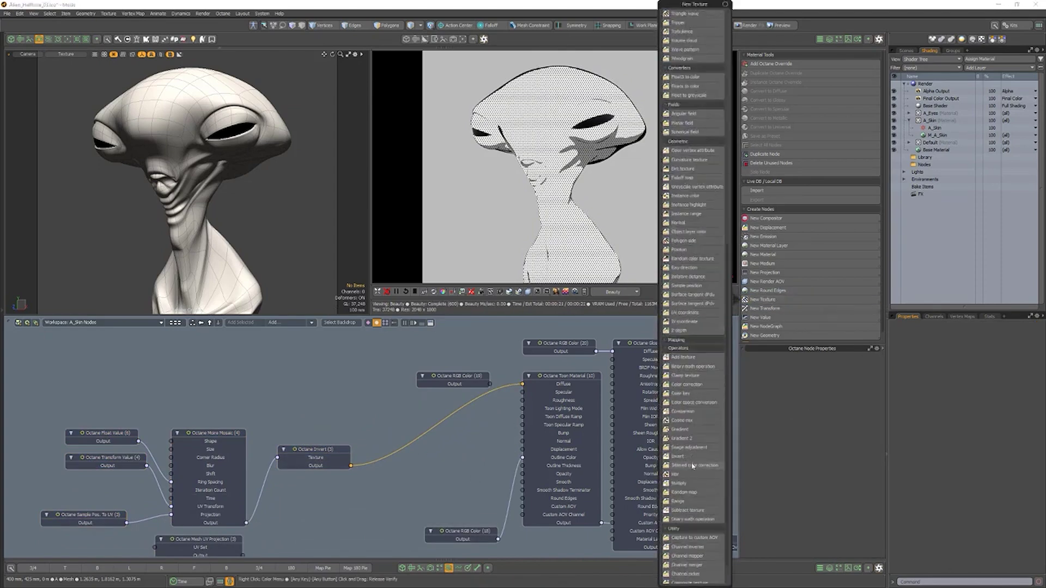
click(692, 477)
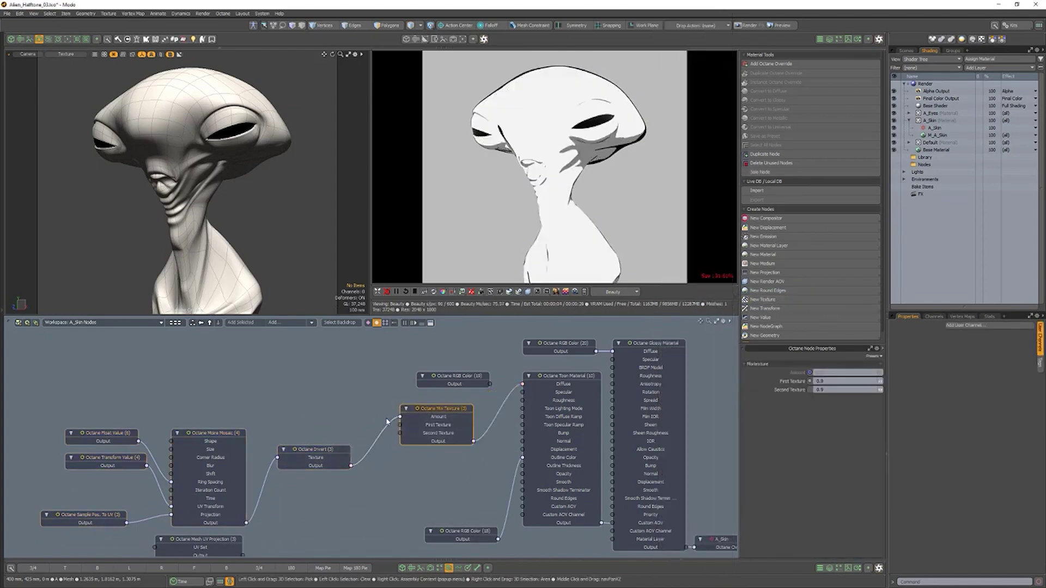
drag(404, 436, 402, 434)
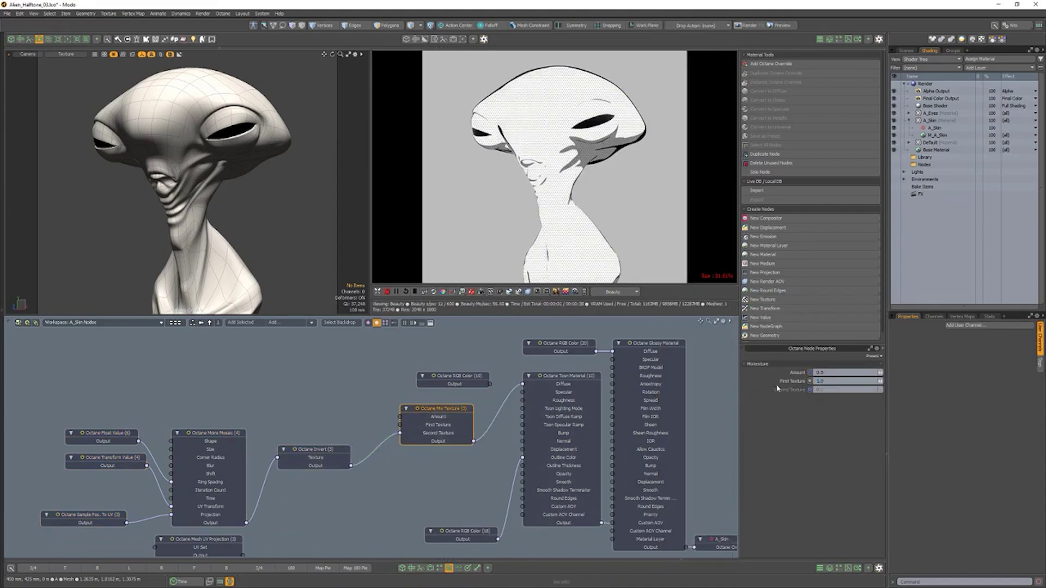
Create a Gradient 2 texture and connect its output to the Mix Texture's Amount.
click(763, 299)
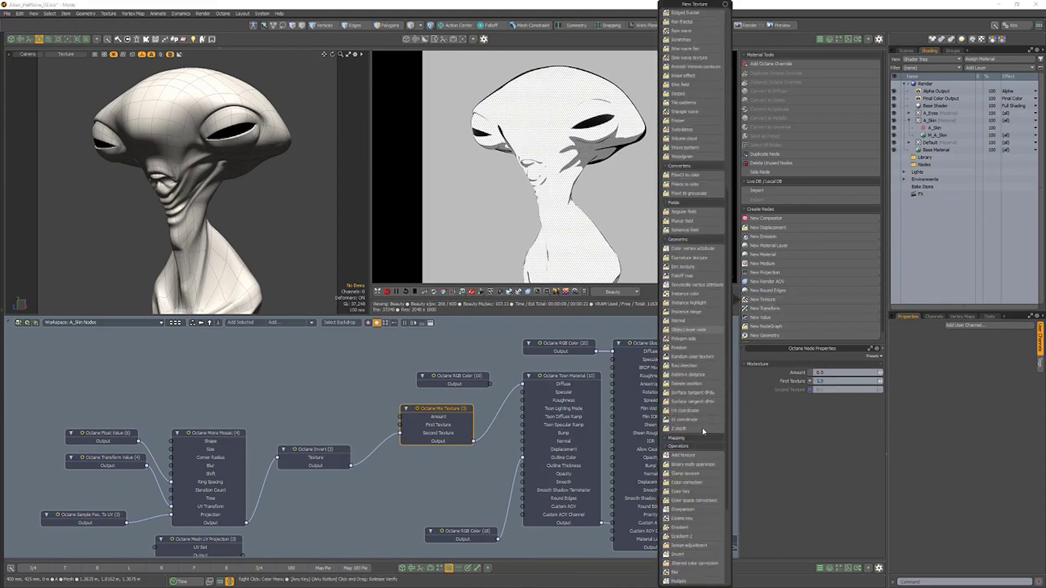
click(702, 439)
drag(414, 425, 413, 425)
Set the gradient's Interpolation to Constant and shape it into a hard black-to-white step slightly before its midpoint.
click(836, 372)
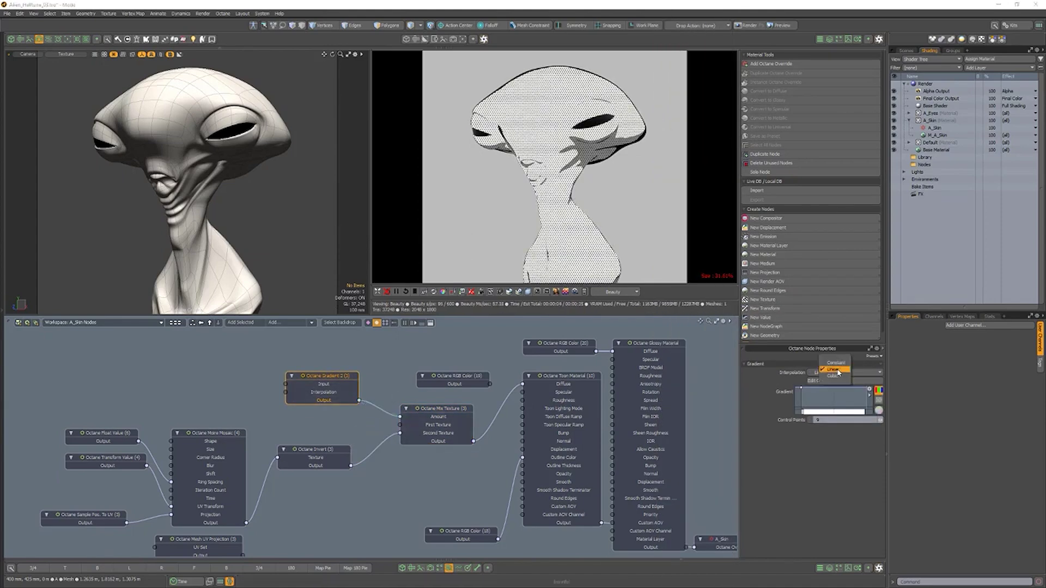
click(841, 363)
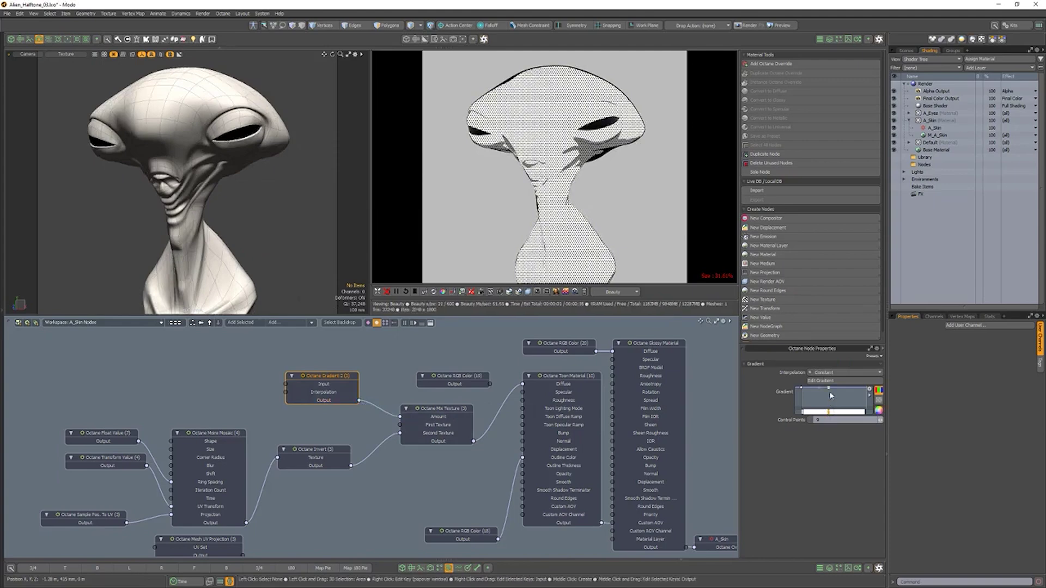
drag(829, 389, 825, 415)
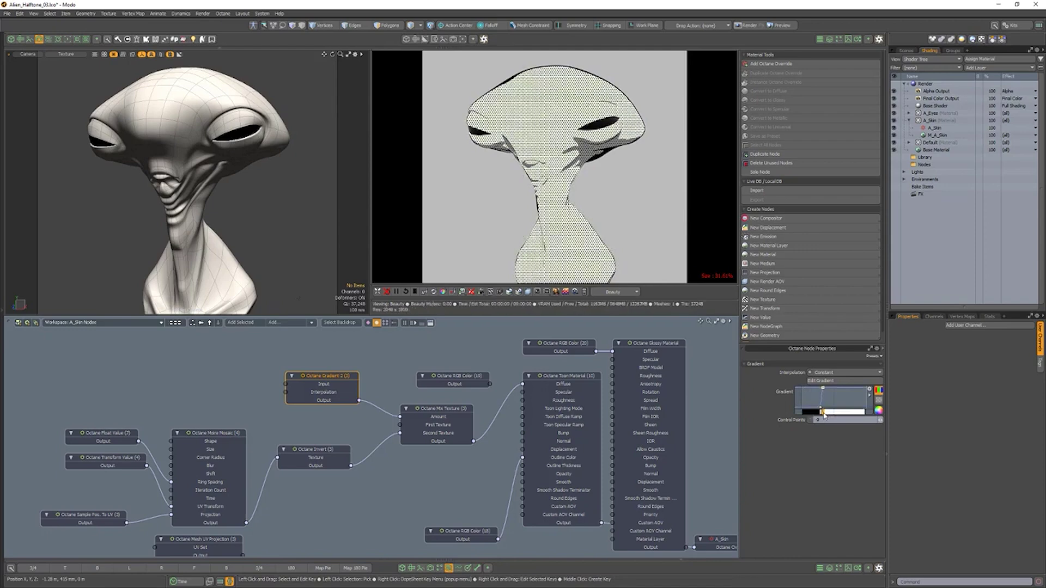
Create a Falloff Map texture and connect it to the Gradient 2 Input.
click(763, 299)
click(694, 267)
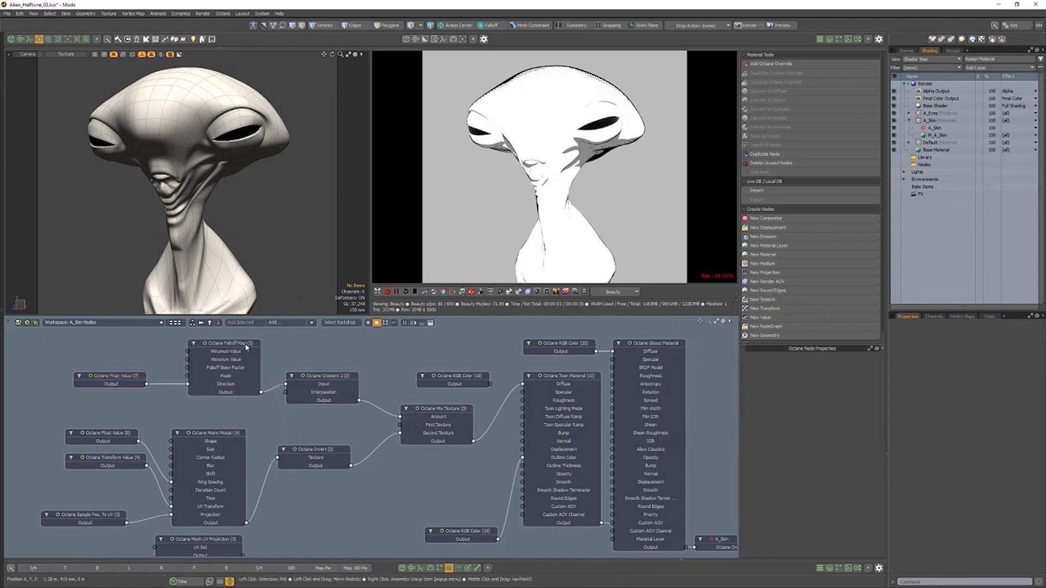
Set the Falloff Map's Falloff Skew Factor to 1.25.
click(832, 398)
text(1.25)
key(Return)
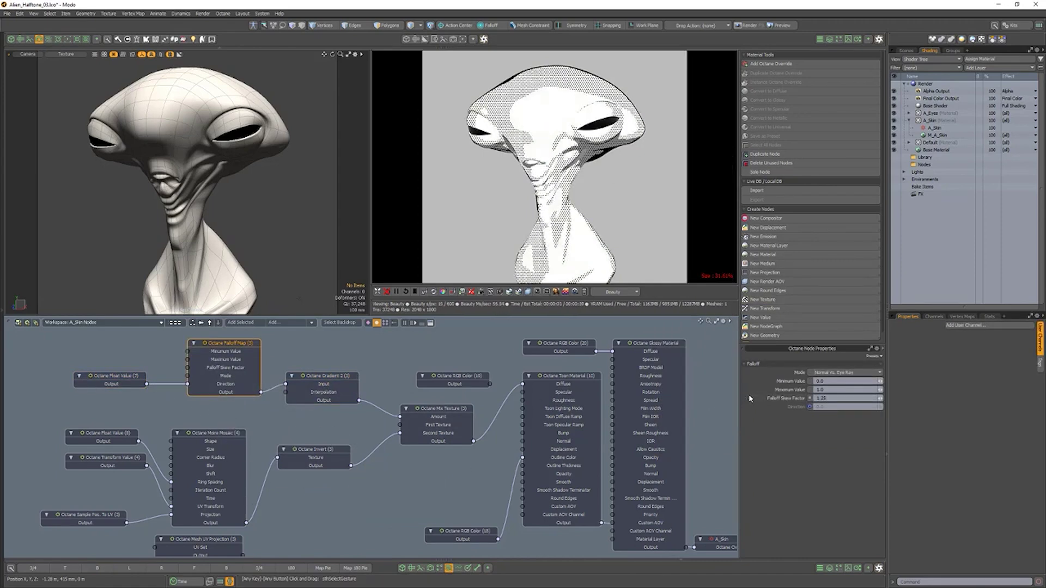
click(406, 494)
alt+drag(163, 155, 159, 193)
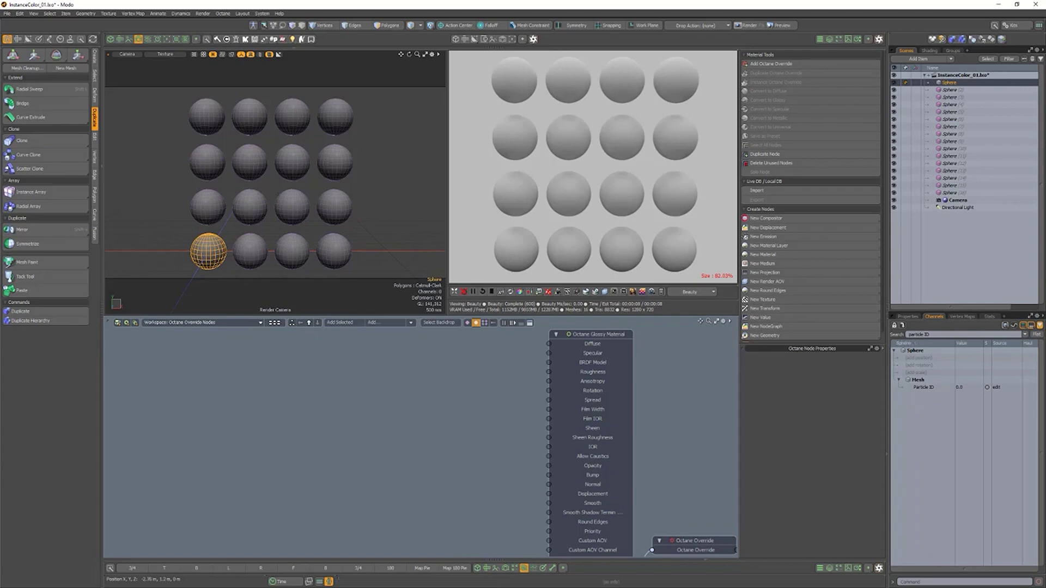
Go through the sphere instances from first to last and examine the Particle ID assigned to each.
key(Down)
key(Down)
key(Down)
key(Down)
key(Down)
key(Down)
key(Down)
key(Down)
key(Down)
key(Down)
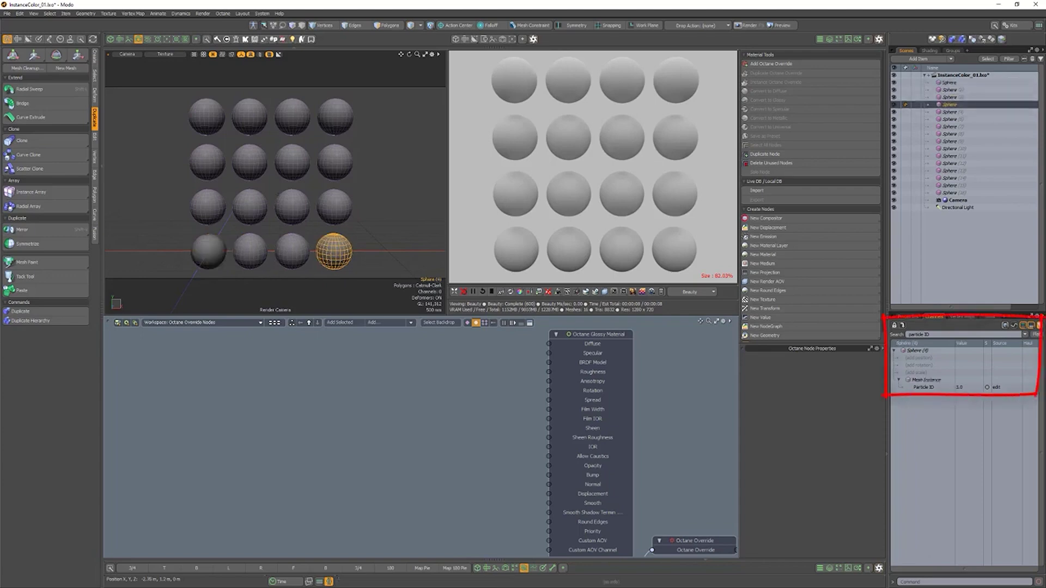
key(Down)
key(Down)
key(Down)
key(Down)
key(Down)
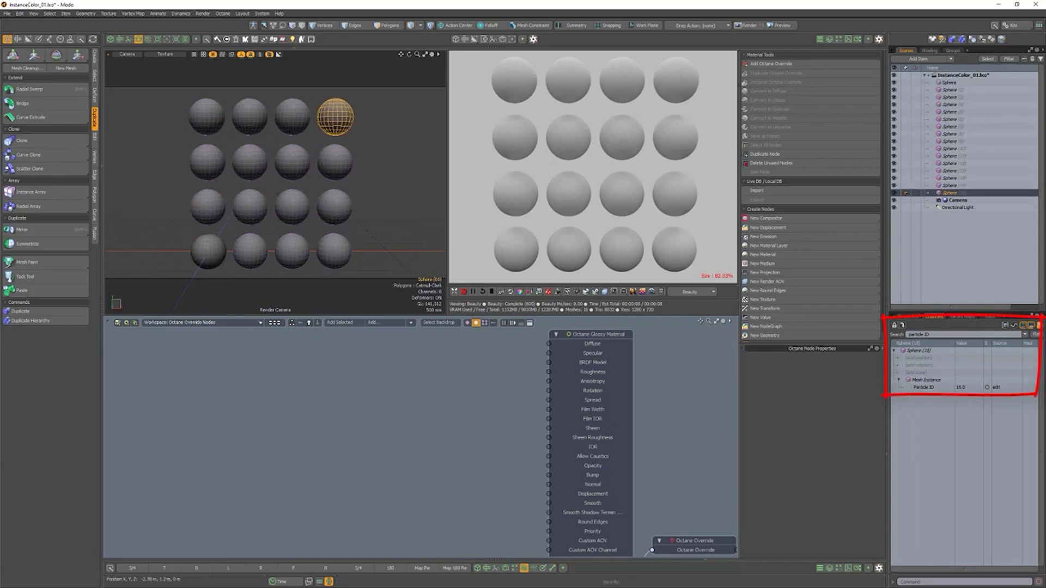
Create an Instance Range texture, connect it to the Glossy Material's Diffuse and set its Maximum ID to 15.
click(763, 300)
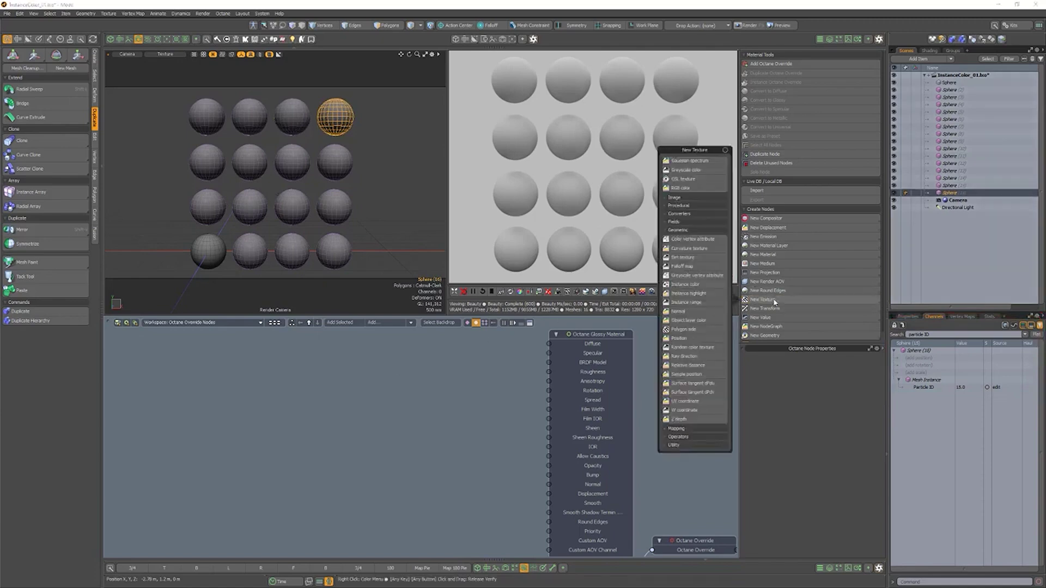
click(702, 303)
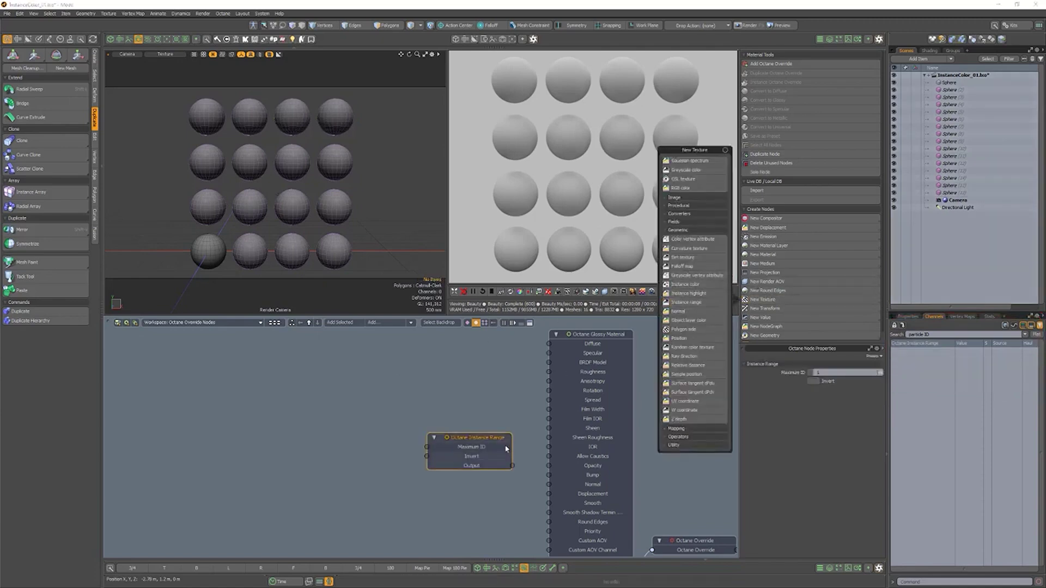
click(487, 422)
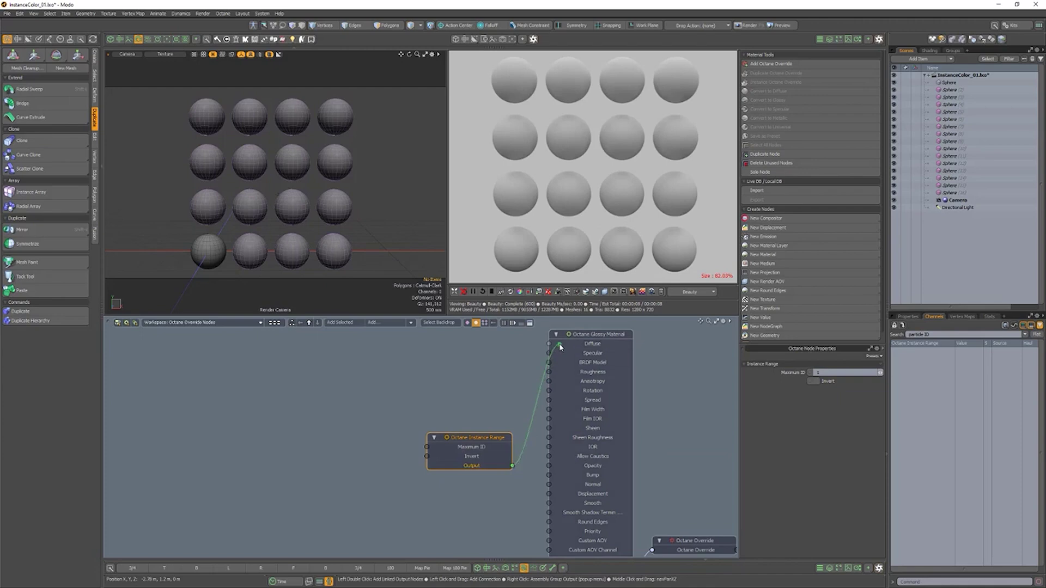
drag(559, 344, 559, 343)
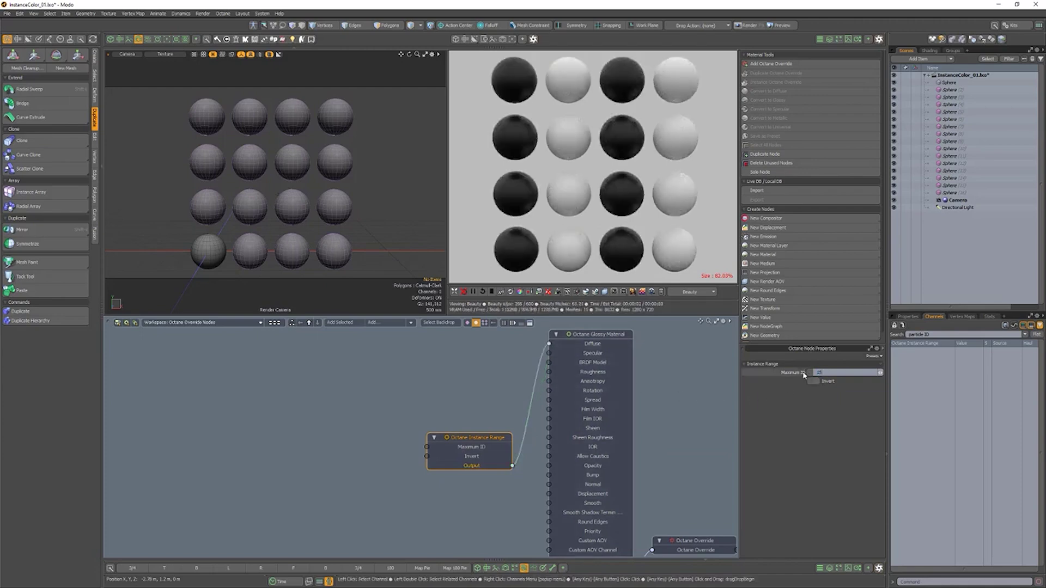
key(Return)
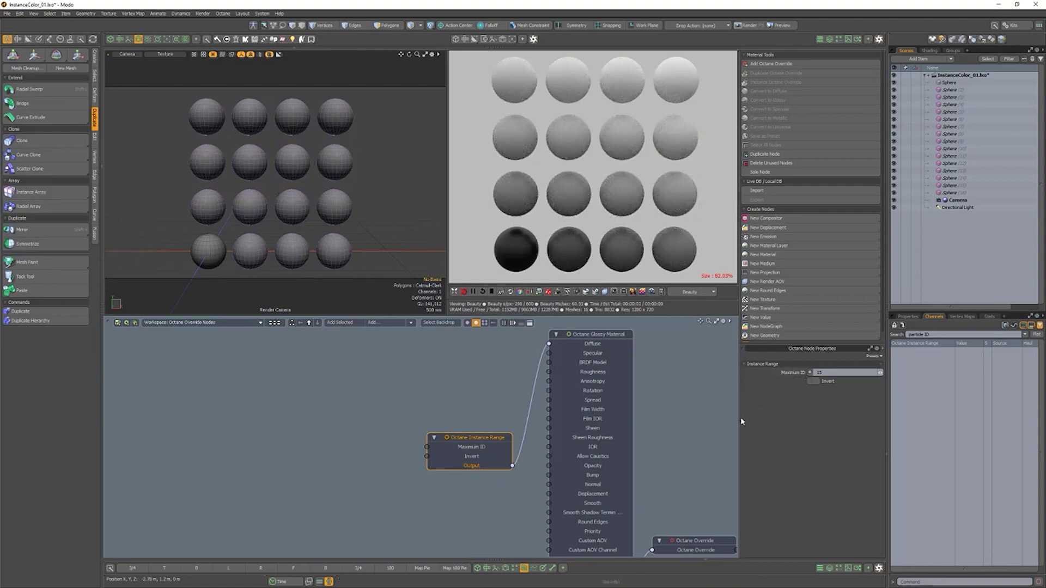
click(696, 418)
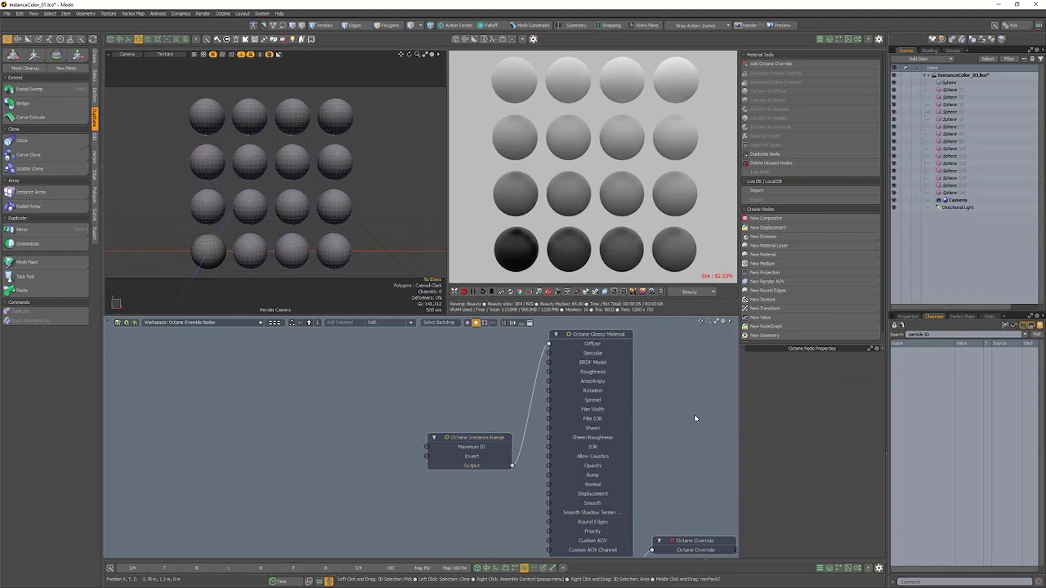
Create an Instance Color texture above the Instance Range node and connect it to the Glossy Material's Diffuse instead.
click(777, 300)
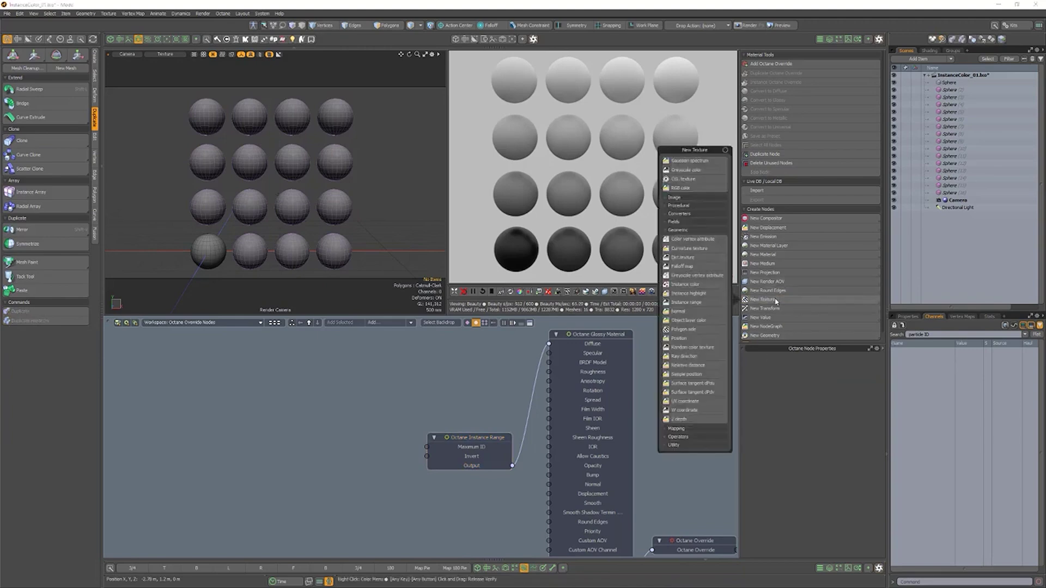
click(688, 284)
drag(490, 429, 471, 344)
drag(512, 409, 549, 344)
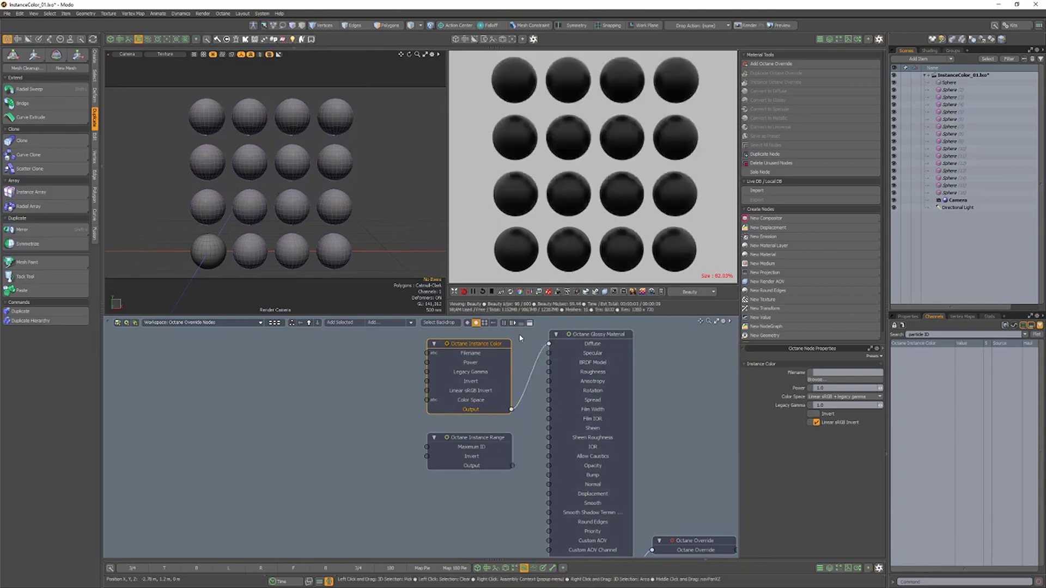
Add the 4x4 color-block image clip to the node workspace and connect it to the Instance Color's Filename.
click(849, 39)
drag(788, 78, 278, 364)
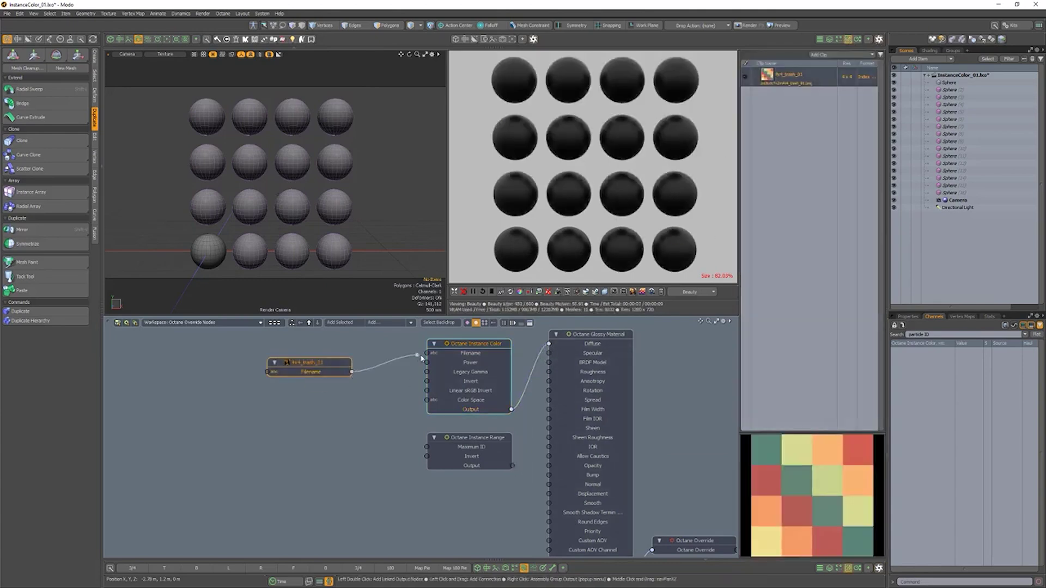
drag(352, 372, 426, 354)
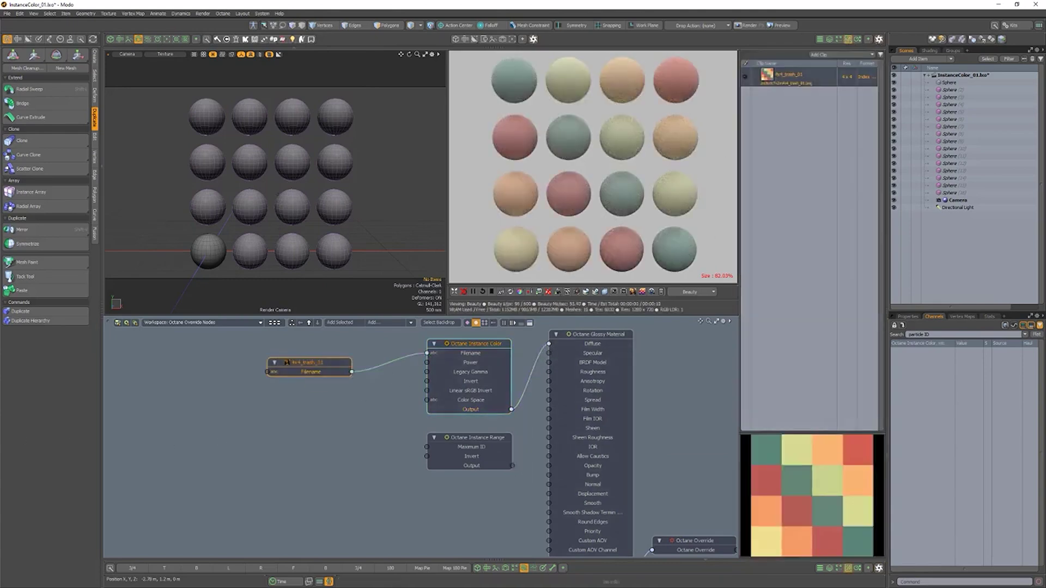
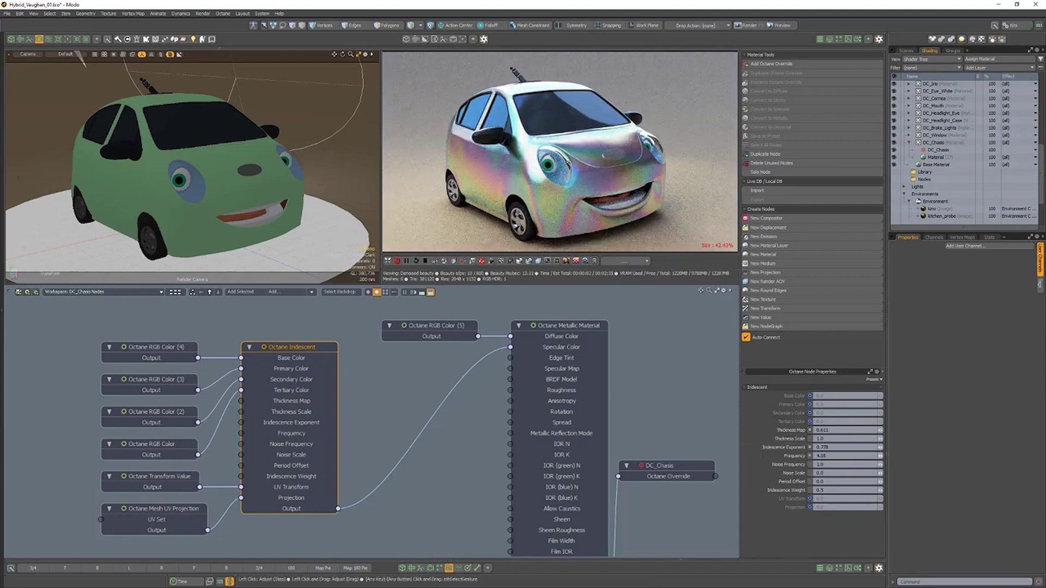
Set the car chassis Iridescent texture's Frequency to 1.57 and Iridescence Weight to 0.553.
drag(730, 463, 747, 475)
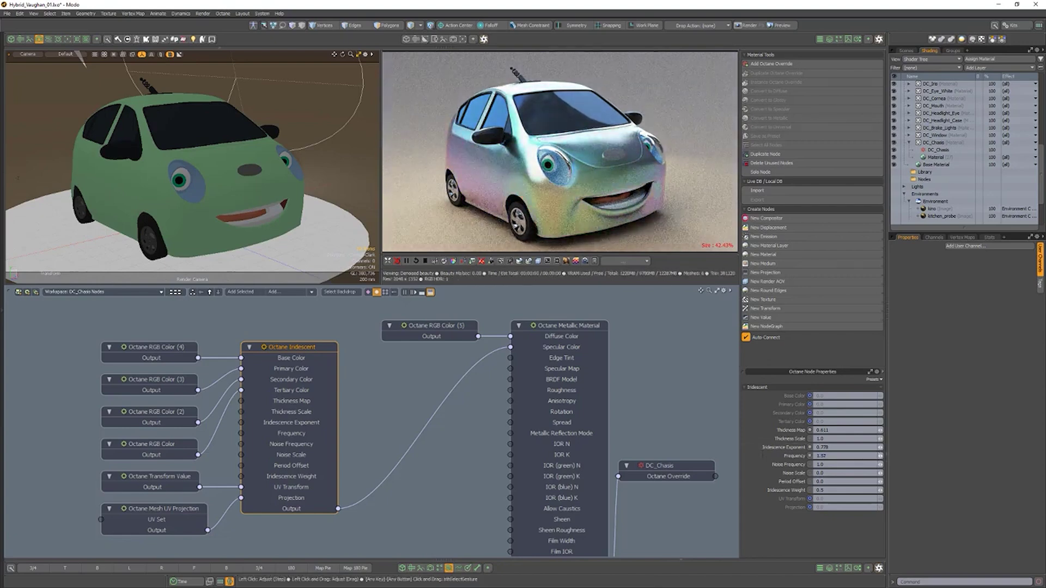
drag(880, 491, 867, 491)
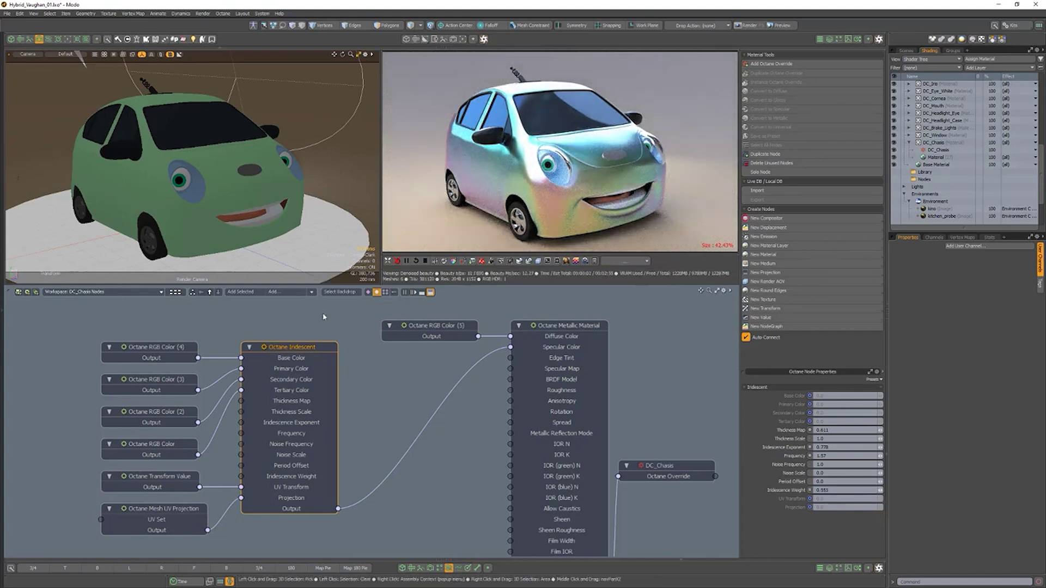
click(318, 257)
key(e)
drag(191, 236, 218, 229)
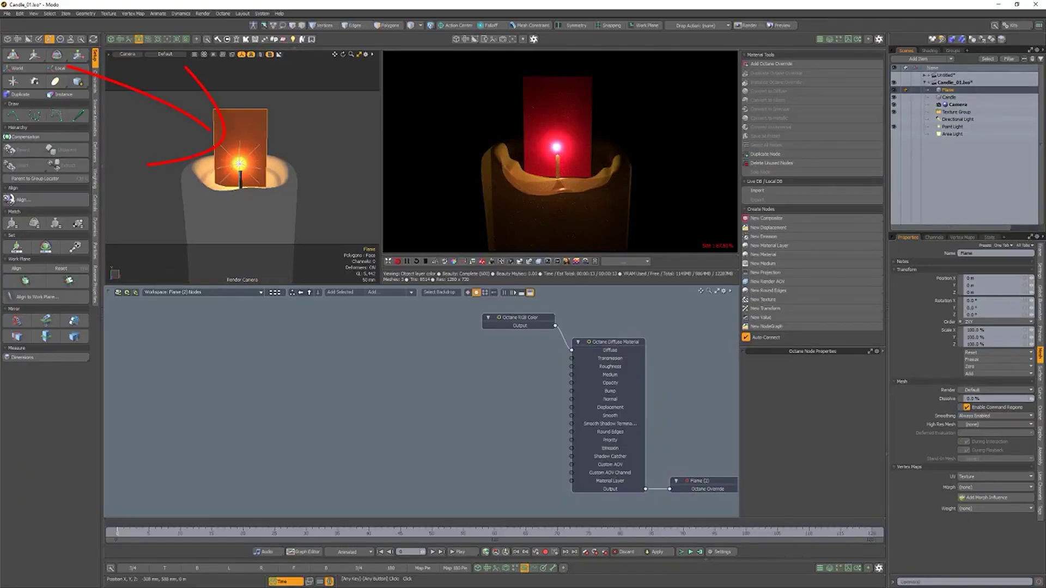
Create a Procedural Effects texture for the candle flame material and connect its output to the Diffuse Material's Diffuse.
click(208, 390)
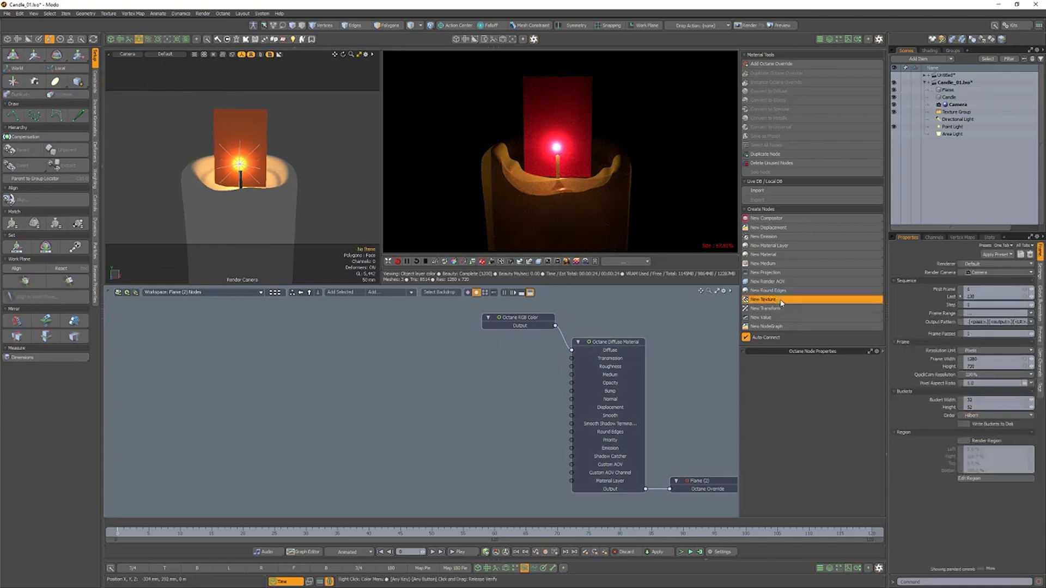
click(763, 301)
click(693, 327)
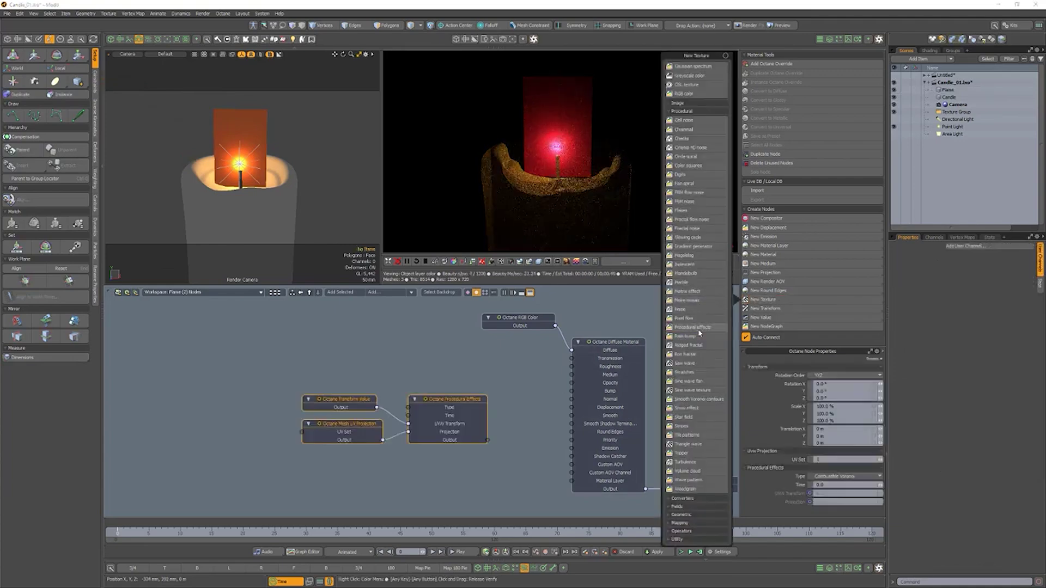
drag(459, 401, 344, 355)
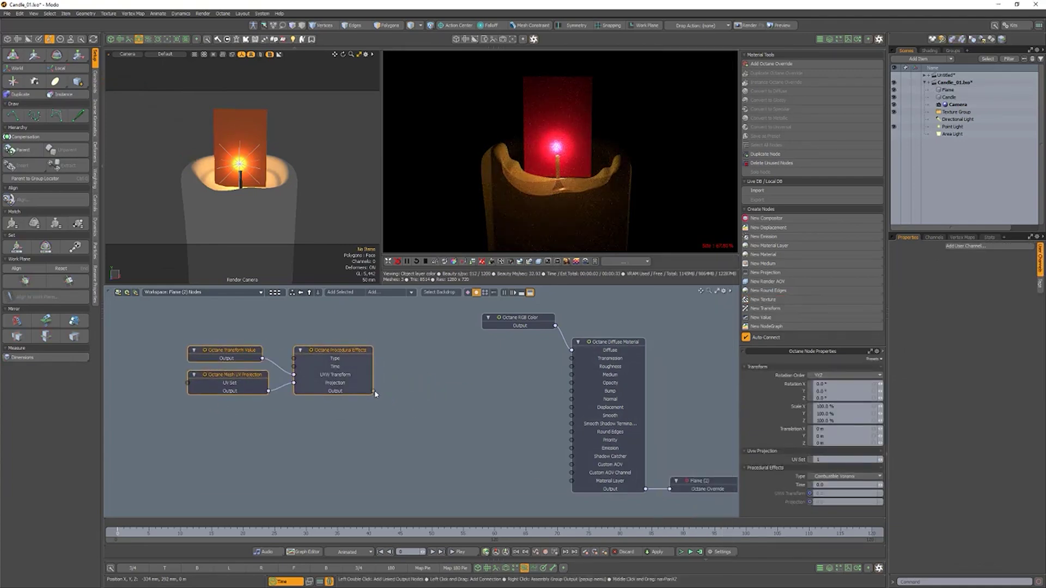
drag(373, 391, 572, 350)
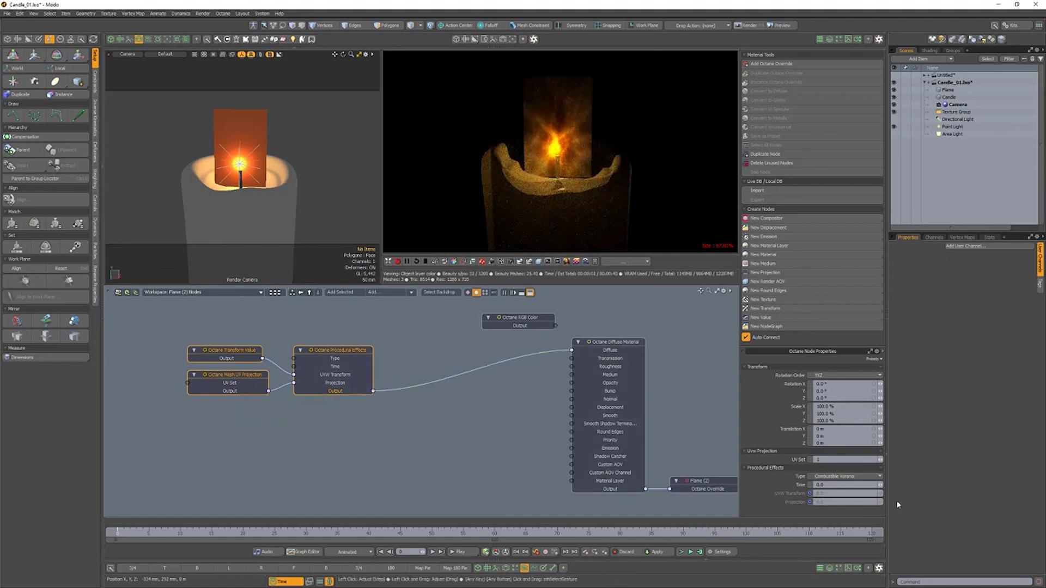
Set the Procedural Effects type to Candle flame, with Scale X 300%, Scale Y 150% and Translation Y -150 mm.
click(857, 478)
click(860, 457)
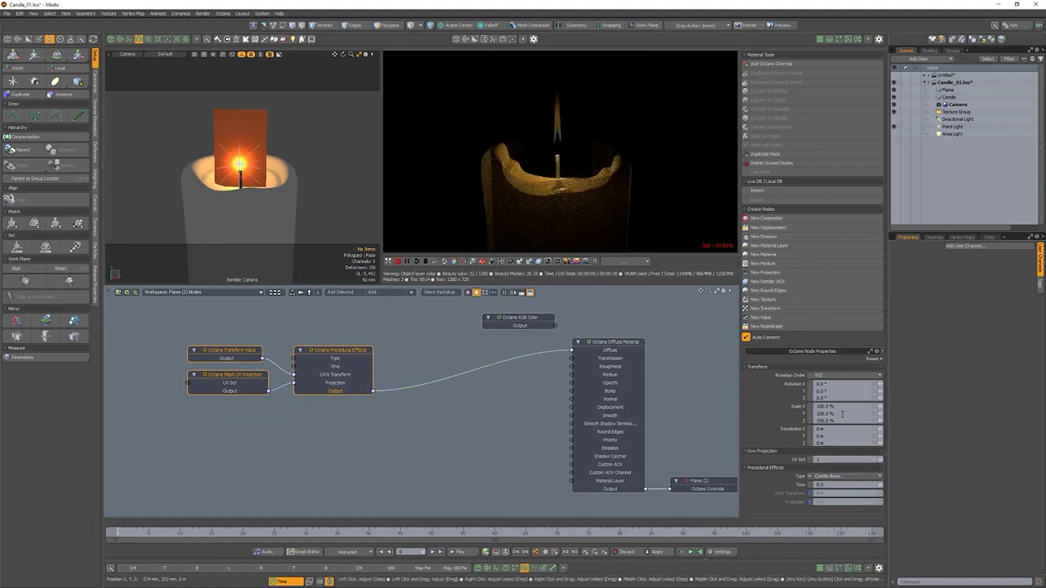
text(150)
key(Tab)
key(Tab)
key(Tab)
text(-150mm)
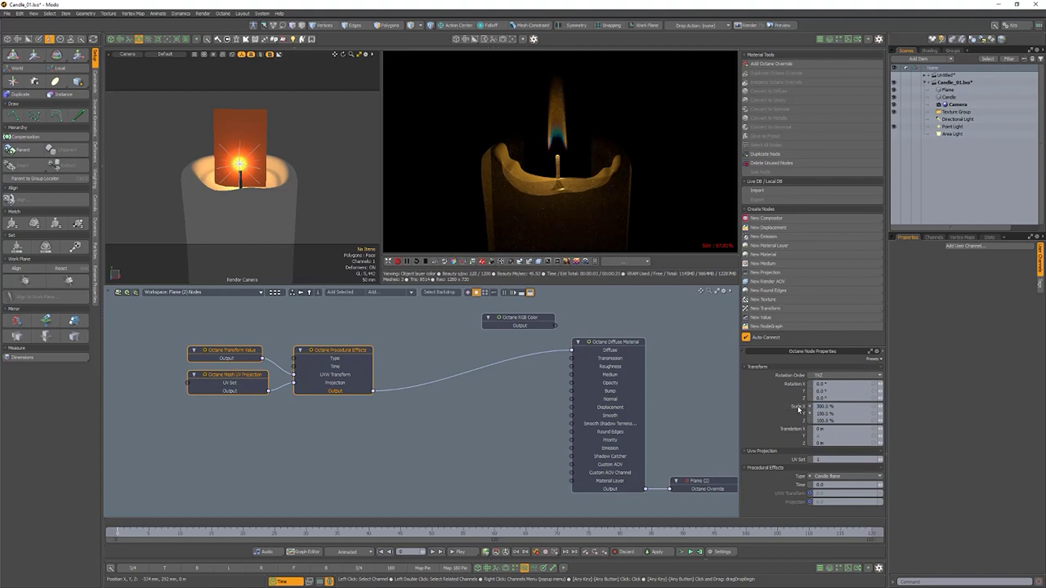
key(Return)
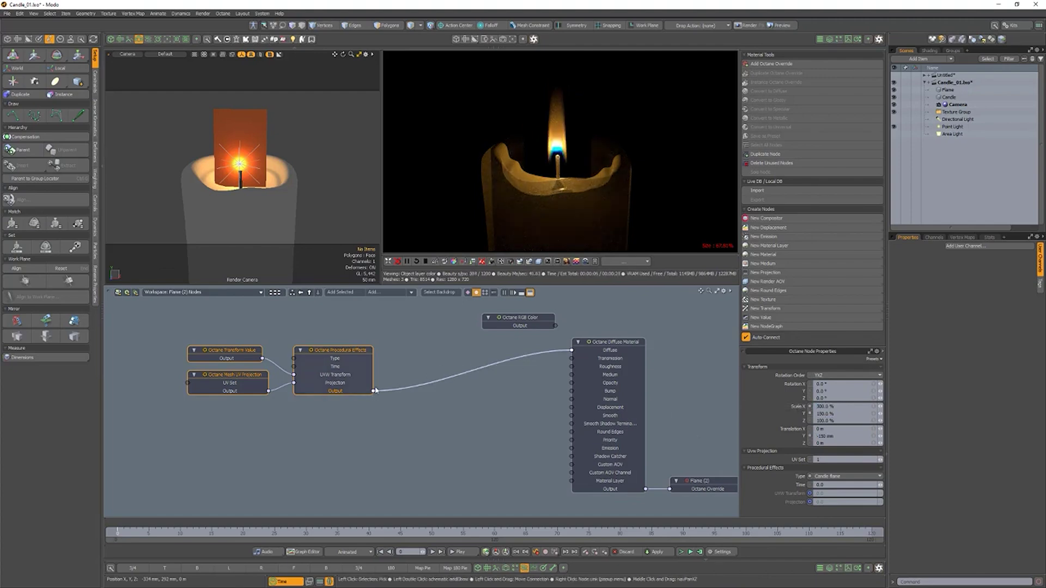
Connect the Procedural Effects output to the material's Opacity and, through a new Texture Emission node, to its Emission.
drag(373, 390, 571, 383)
click(764, 237)
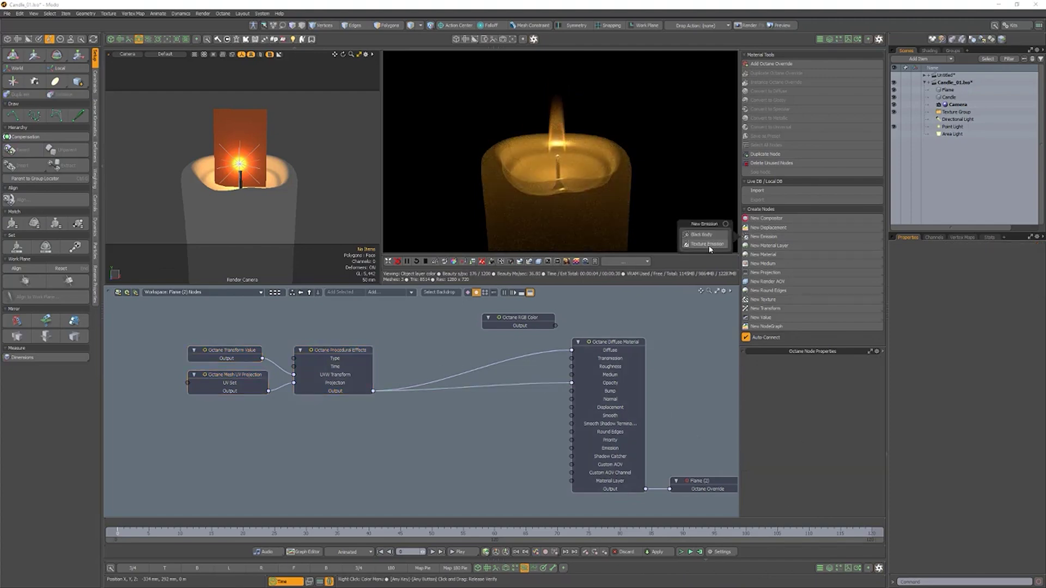
click(707, 244)
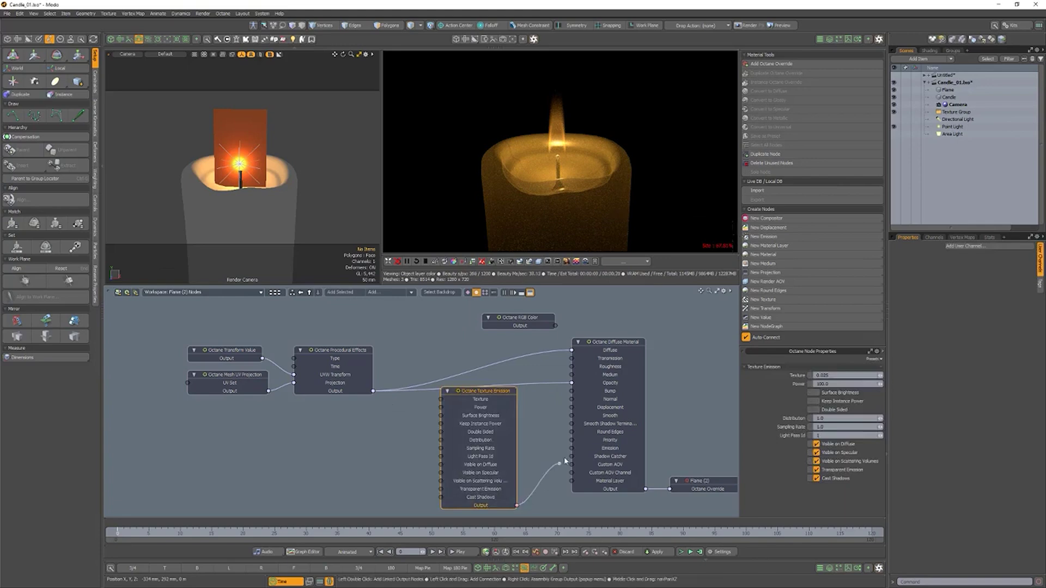
drag(573, 453, 572, 448)
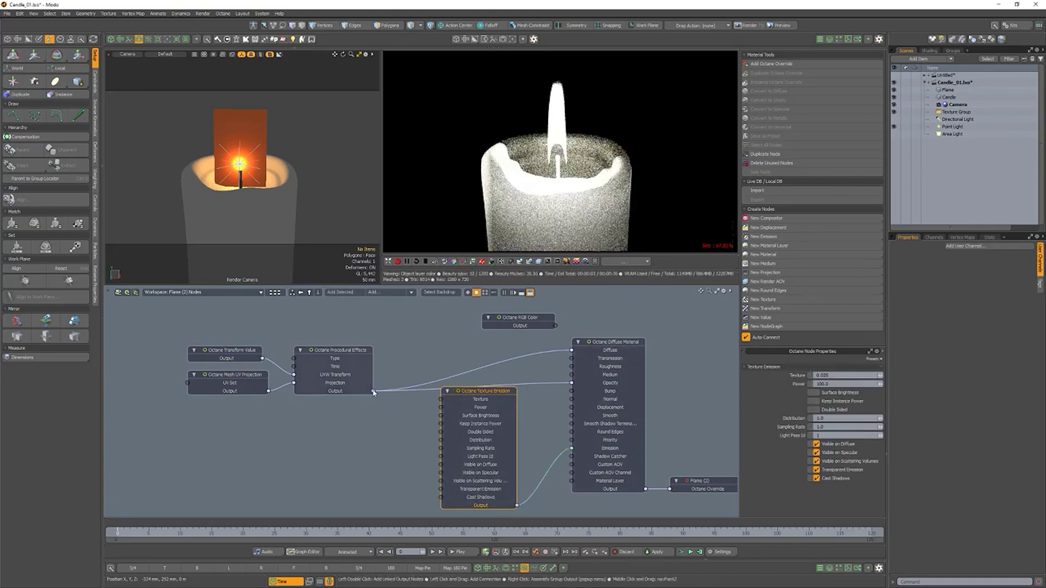
drag(374, 392, 441, 399)
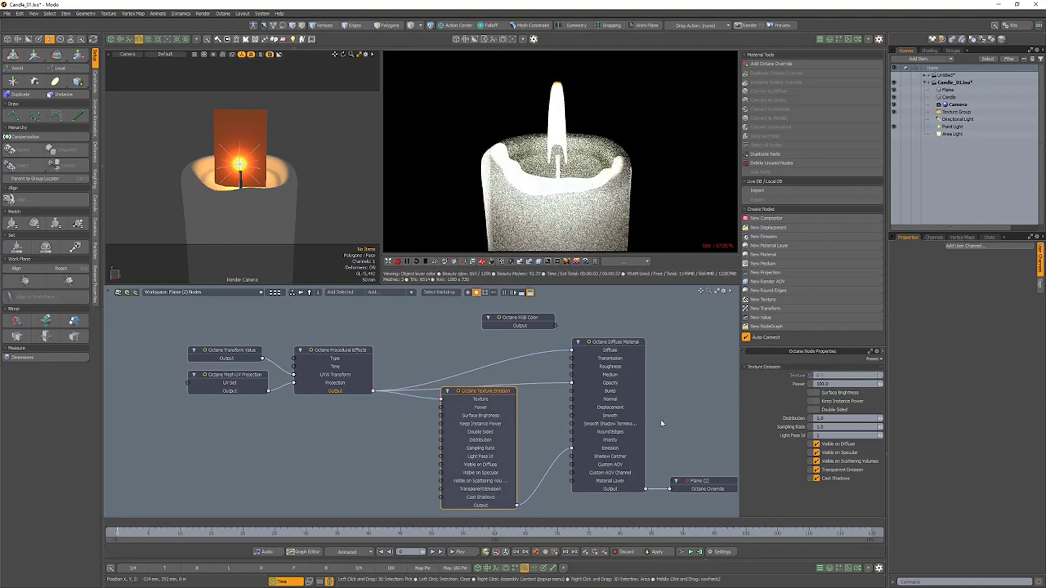
Set the Texture Emission's Power to 1.0 and enable Surface Brightness.
click(833, 382)
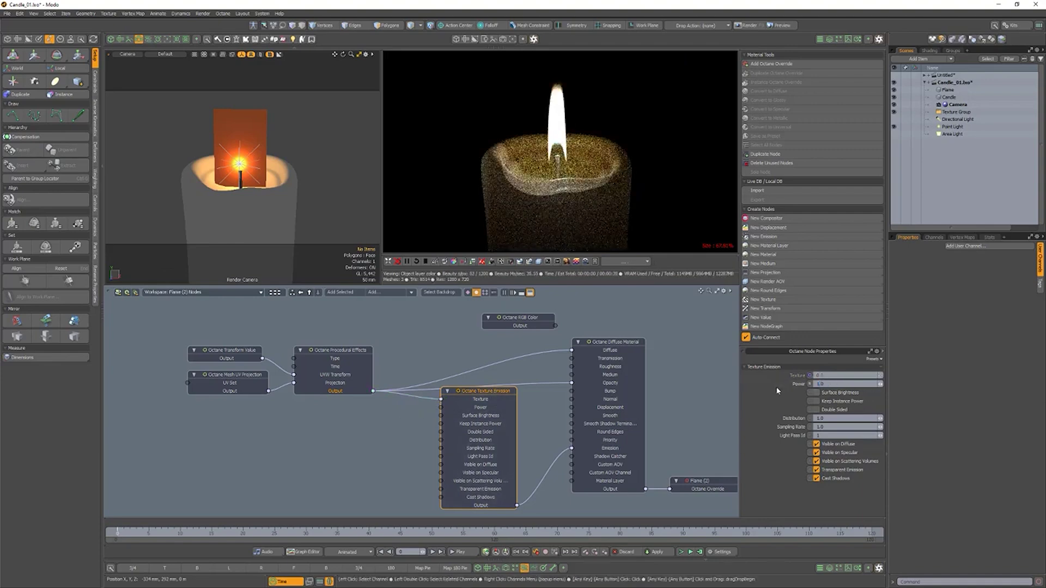
click(816, 393)
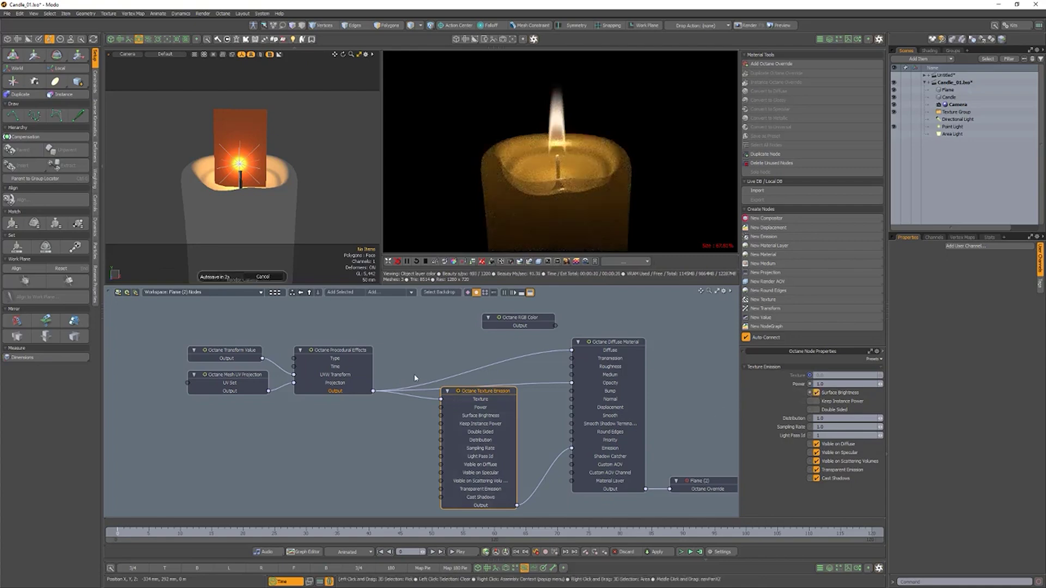
Keyframe the Procedural Effects Time to 30 at frame 30 and scrub the timeline back to the start.
click(344, 351)
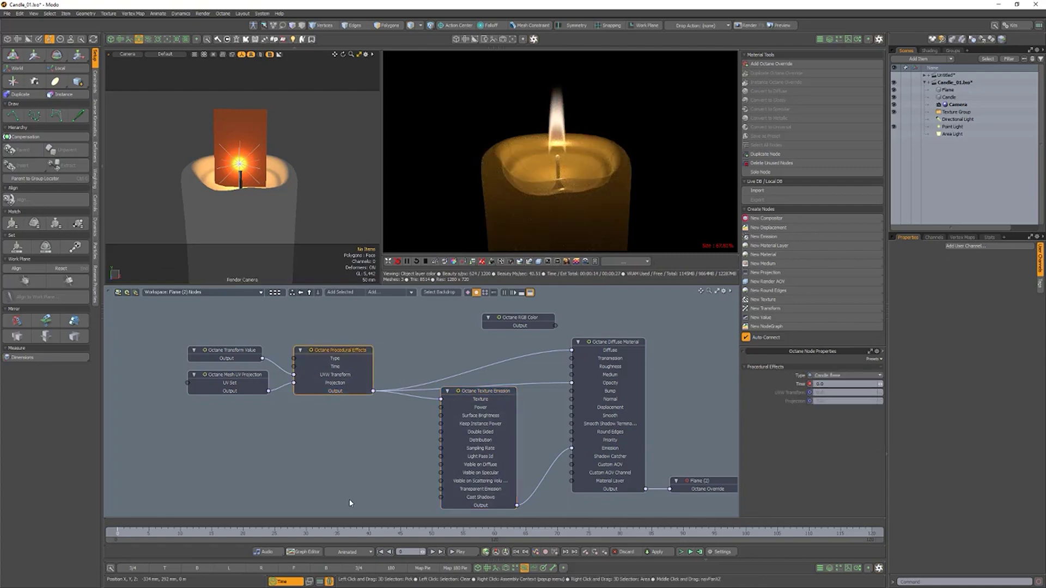
click(306, 534)
drag(827, 385, 783, 389)
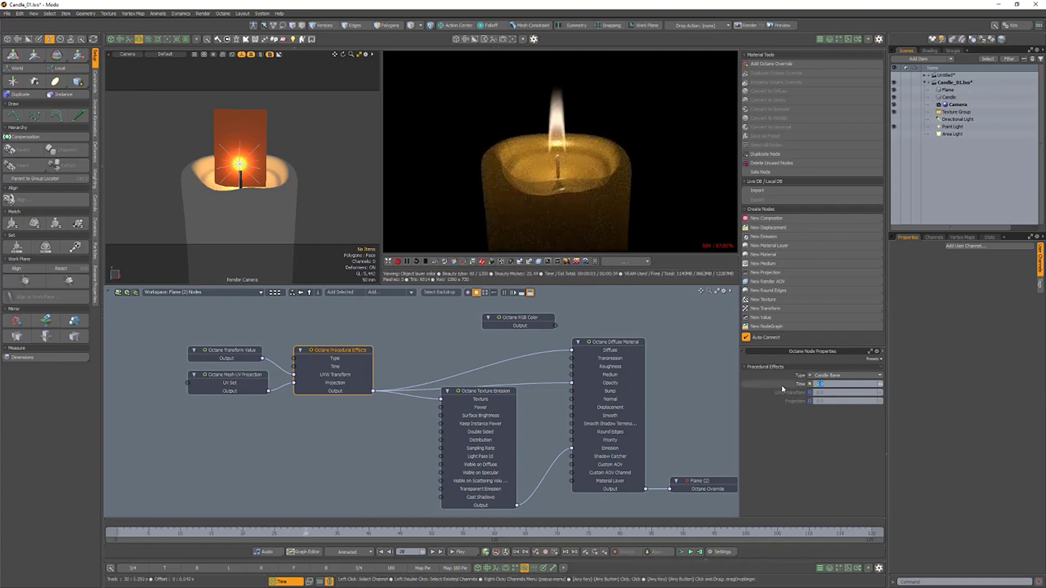
text(30)
key(Return)
drag(303, 534, 115, 534)
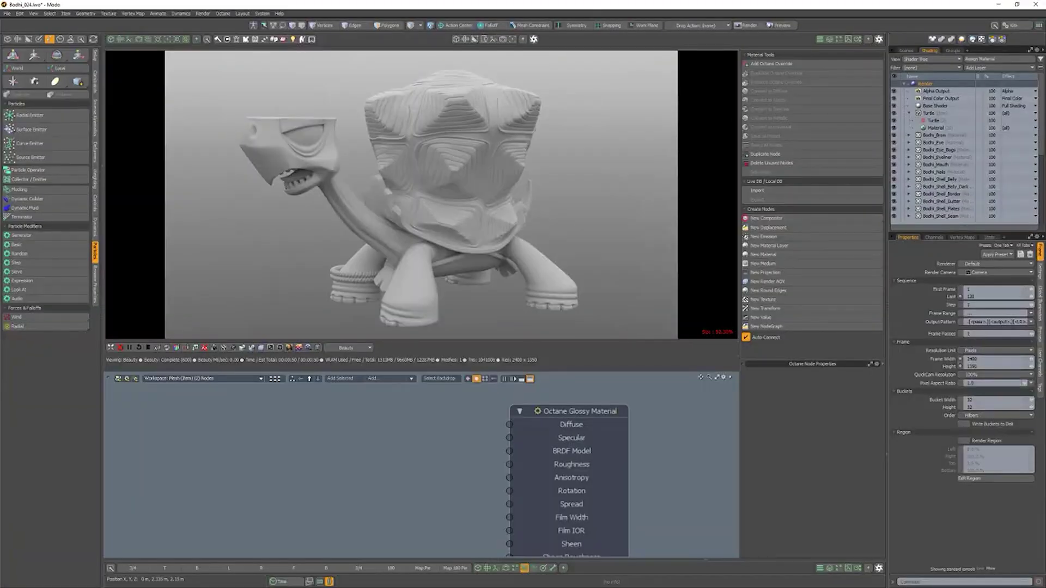
Add a Curvature texture to the Octane Glossy Material's Diffuse channel and place its node beside the material.
click(571, 424)
click(764, 300)
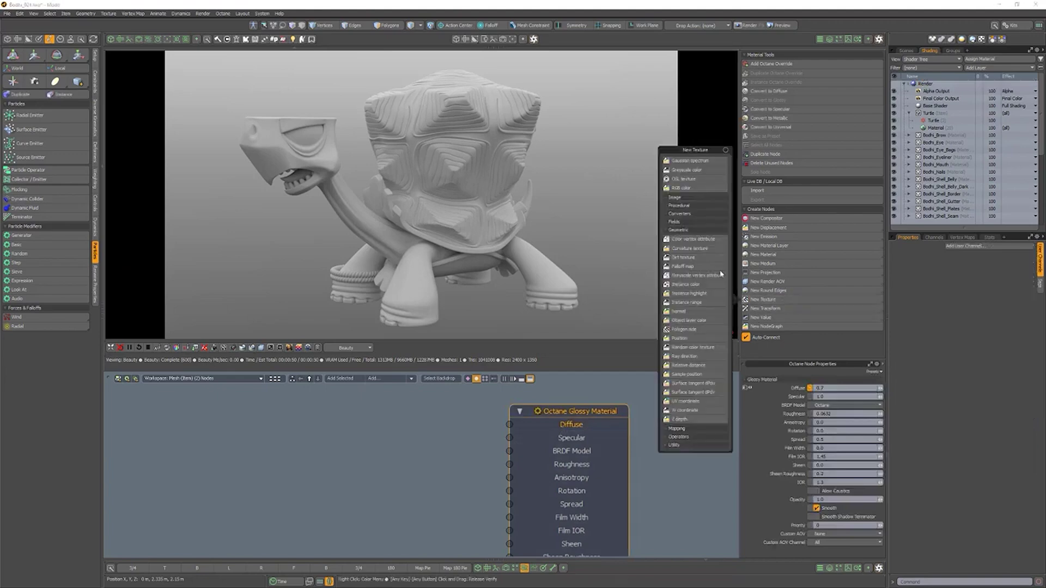
click(700, 248)
drag(539, 460, 384, 422)
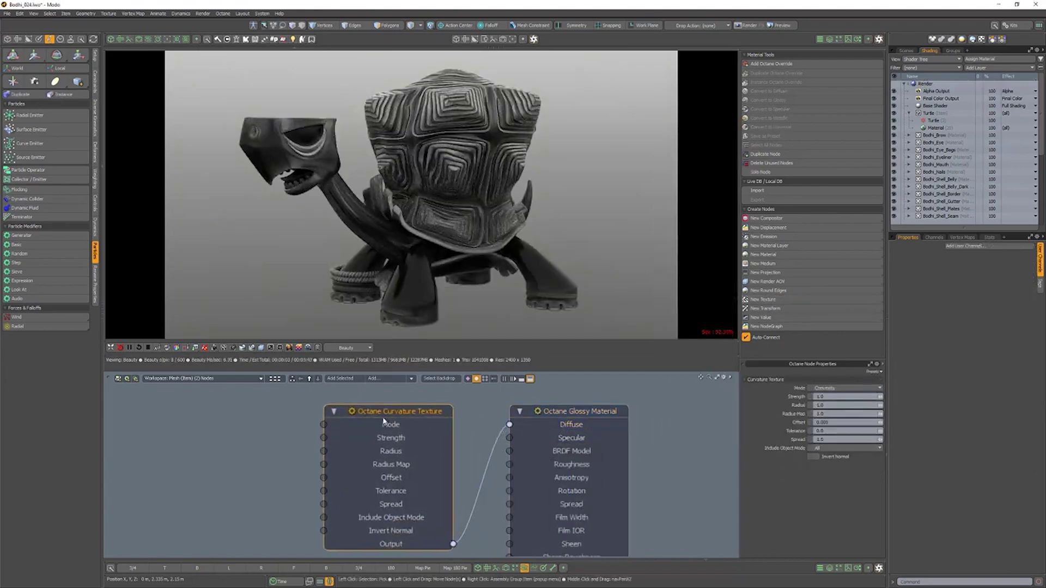
Try the Concavity and All modes on the Curvature Texture and return the mode to Convexity.
click(848, 388)
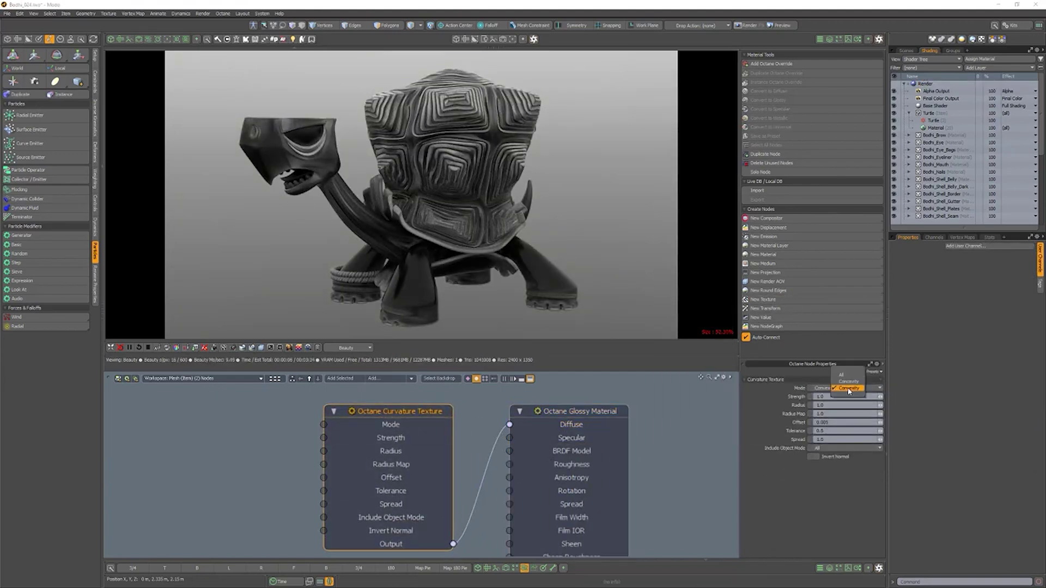
click(852, 384)
click(848, 389)
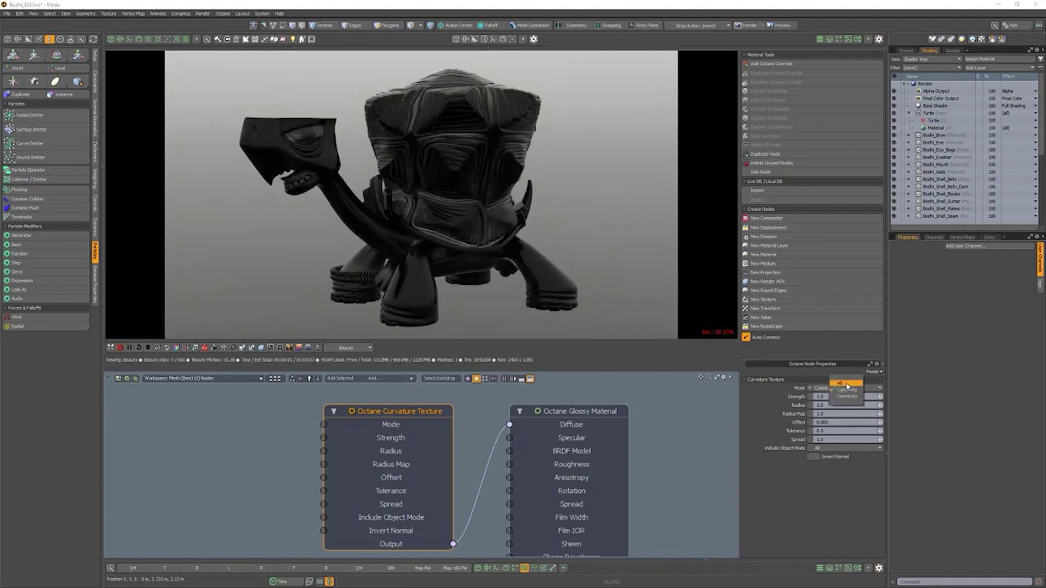
click(847, 383)
click(846, 388)
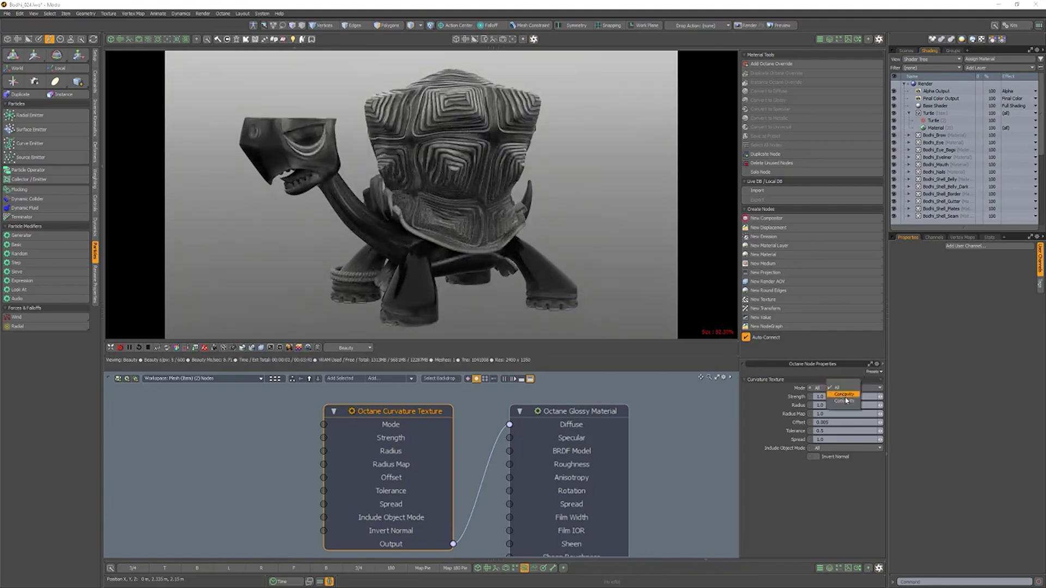
click(846, 400)
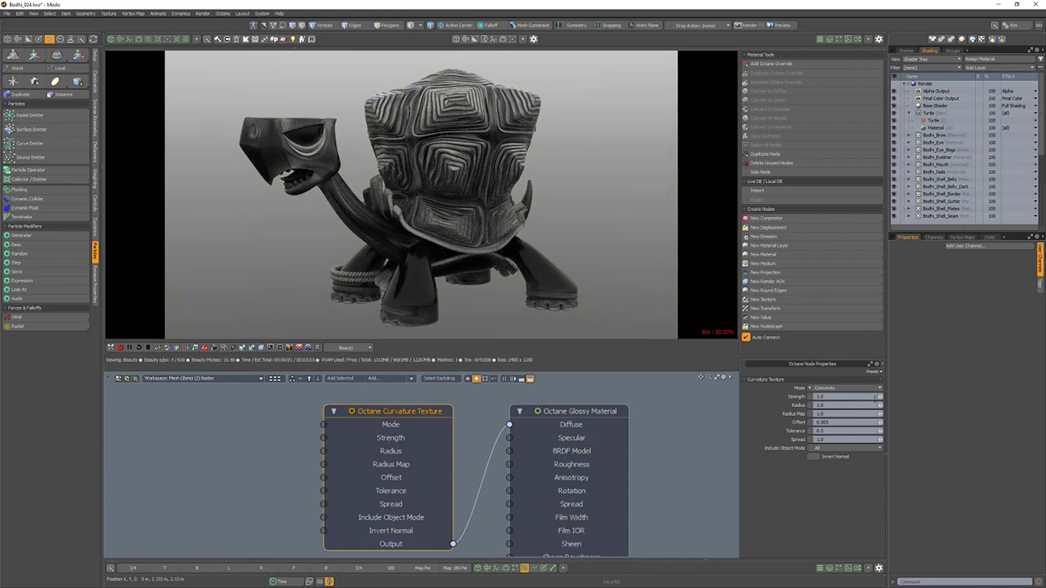
Lower the Curvature Texture's Strength slightly and adjust its Radius.
drag(881, 396, 871, 397)
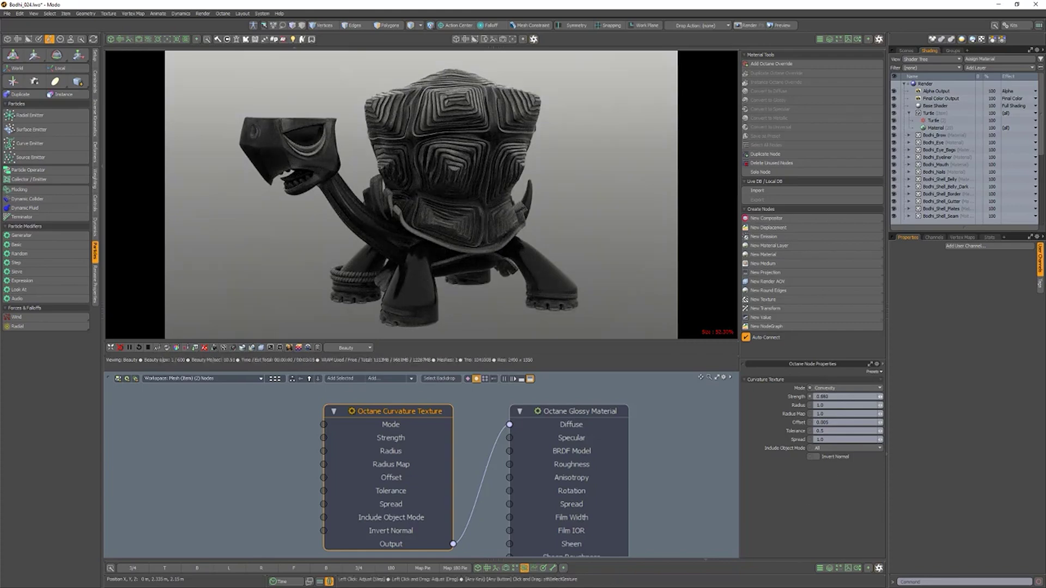
drag(880, 405, 874, 439)
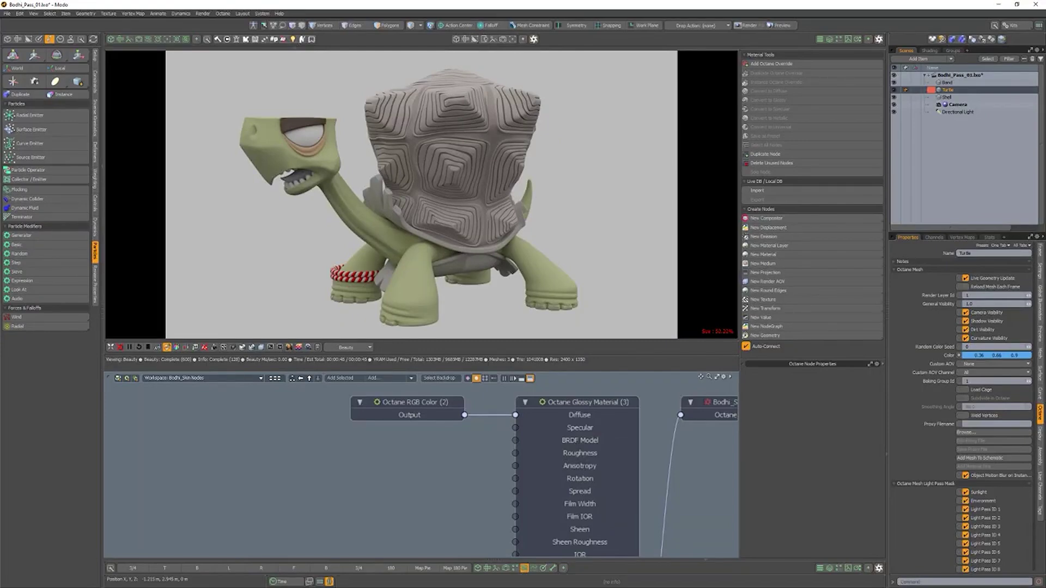
View the turtle's Object layer color render pass and return the render view to Beauty.
click(363, 348)
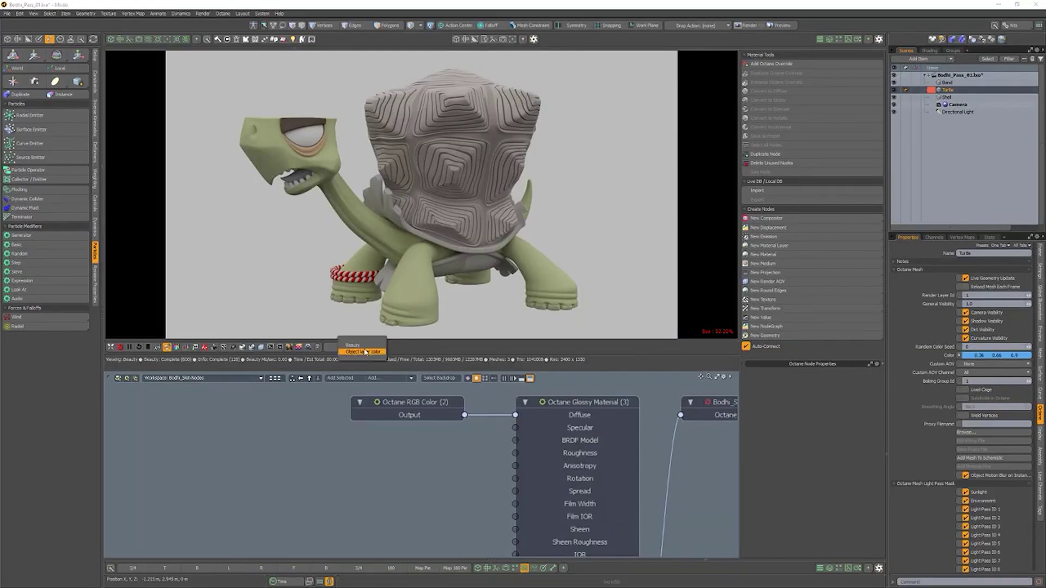
click(365, 352)
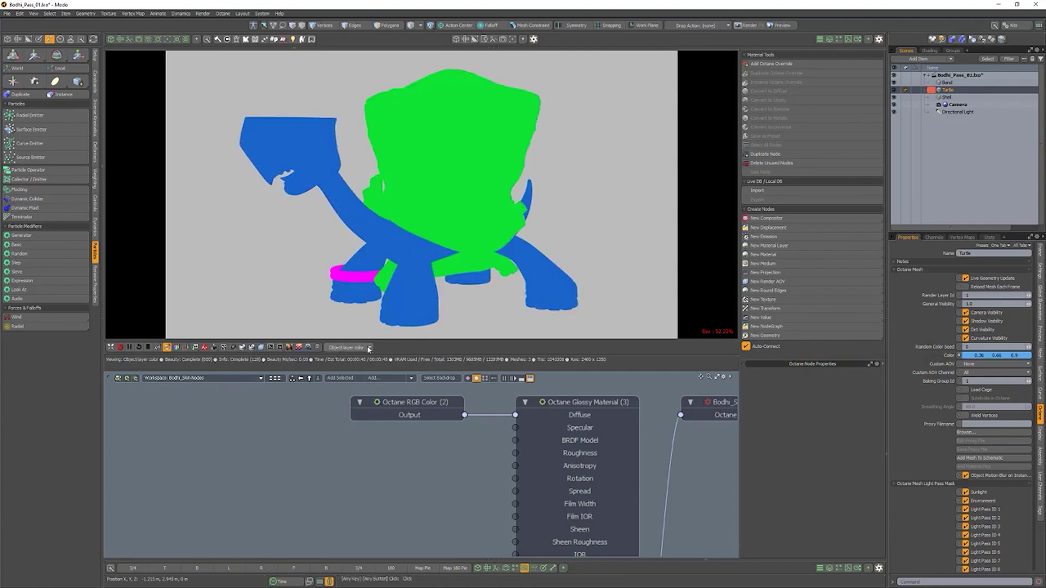
click(369, 349)
click(368, 342)
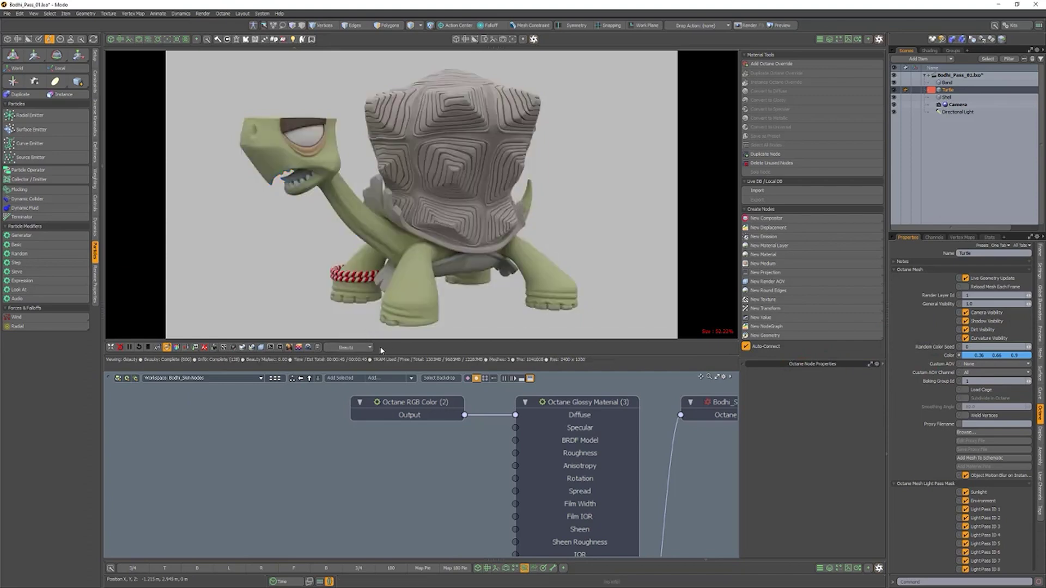
Add an Object Layer Color texture and connect it to the Diffuse of the turtle skin's Glossy Material.
click(763, 299)
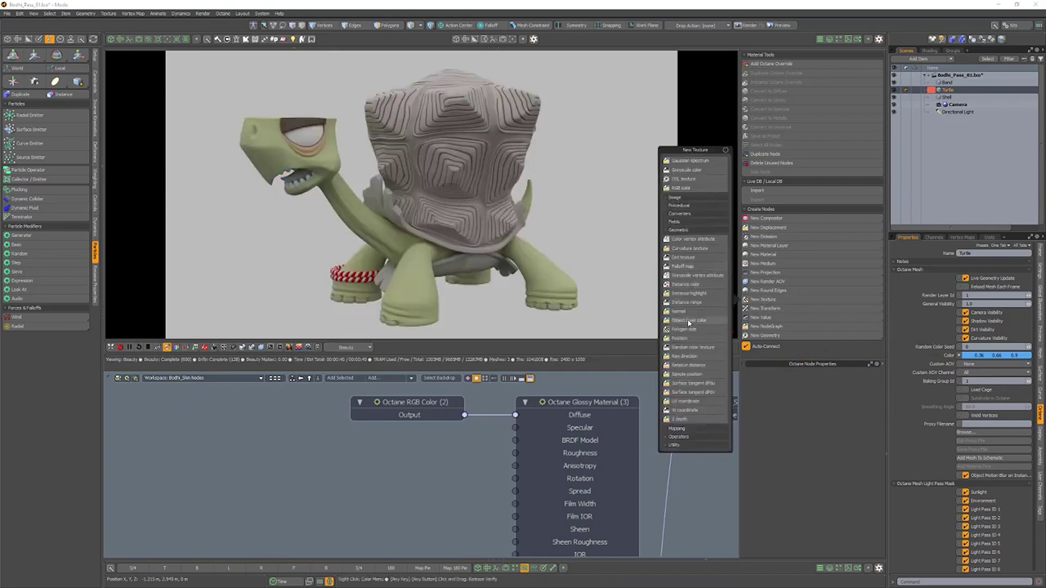
click(689, 322)
drag(482, 414, 410, 445)
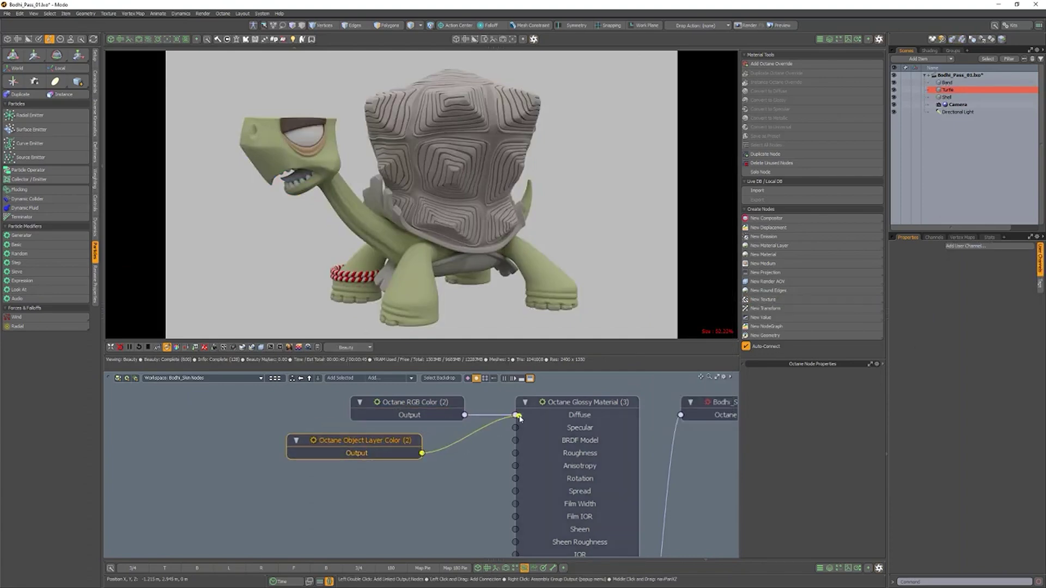
drag(520, 418, 517, 416)
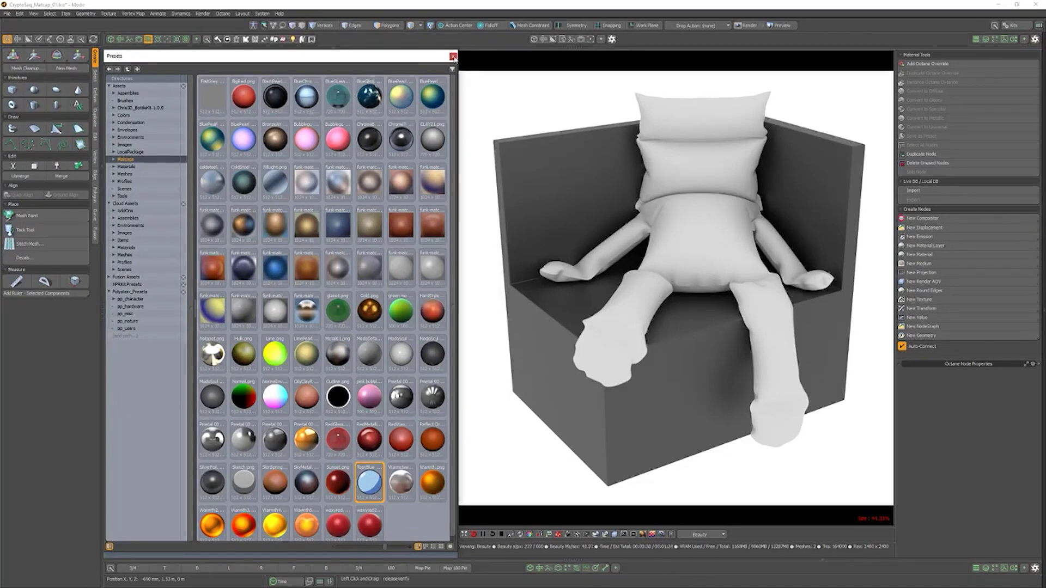
Close the matcap presets, add an RGB Image texture and connect its output to the Glossy Material's Diffuse.
click(454, 57)
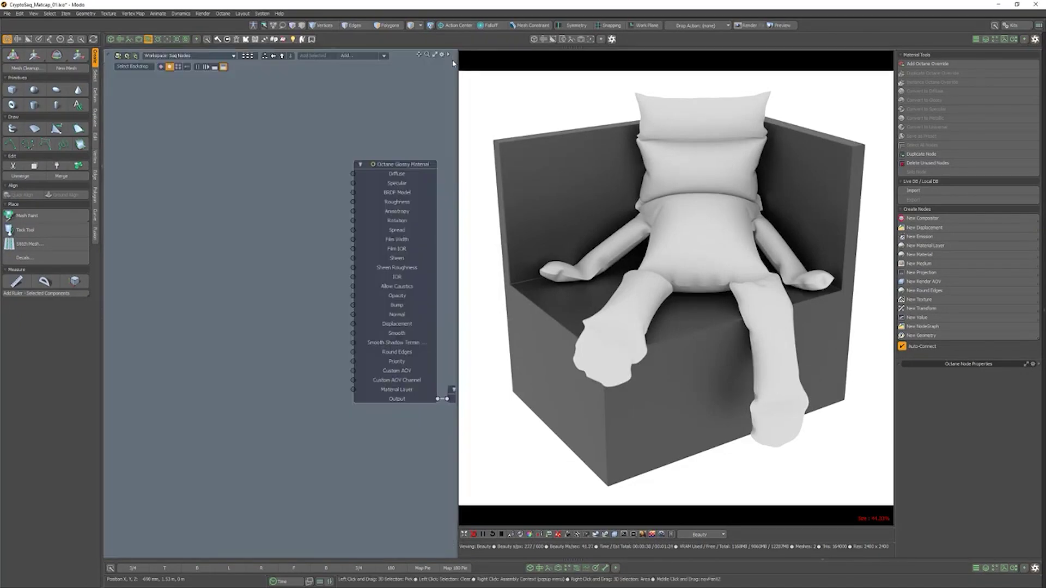
click(921, 299)
click(845, 224)
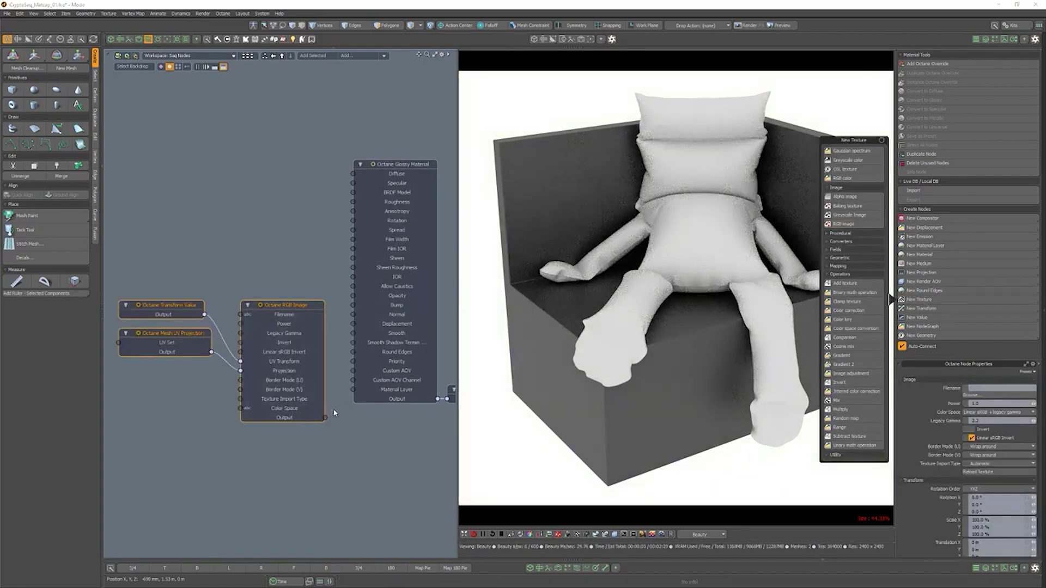
drag(326, 419, 327, 217)
drag(360, 178, 353, 174)
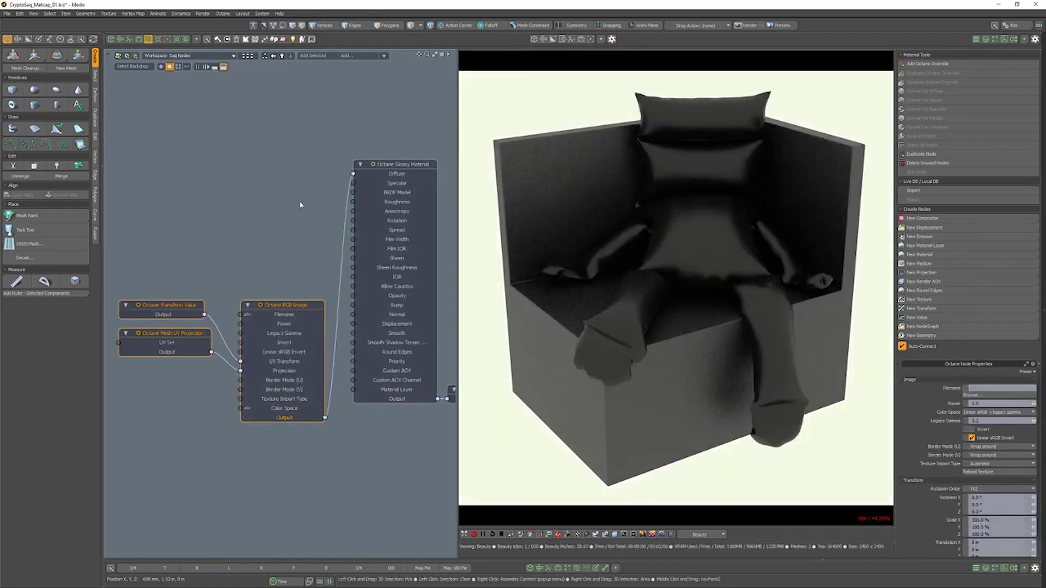
Add a MatCap projection and connect it to the RGB Image's Projection input in place of the Mesh UV Projection.
click(921, 272)
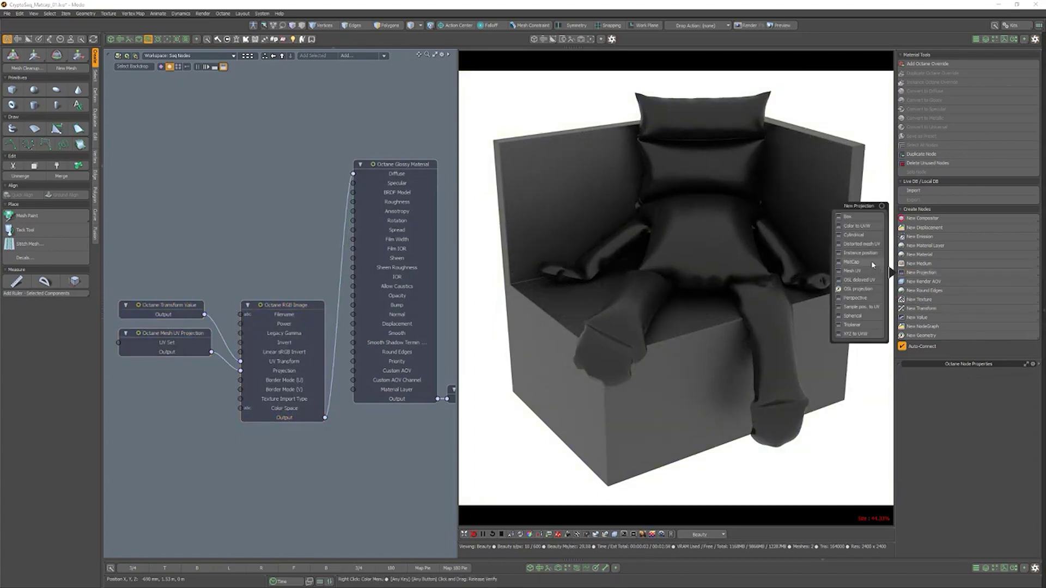
click(851, 261)
mouse_move(361, 326)
mouse_down()
mouse_move(202, 411)
mouse_move(241, 370)
mouse_up()
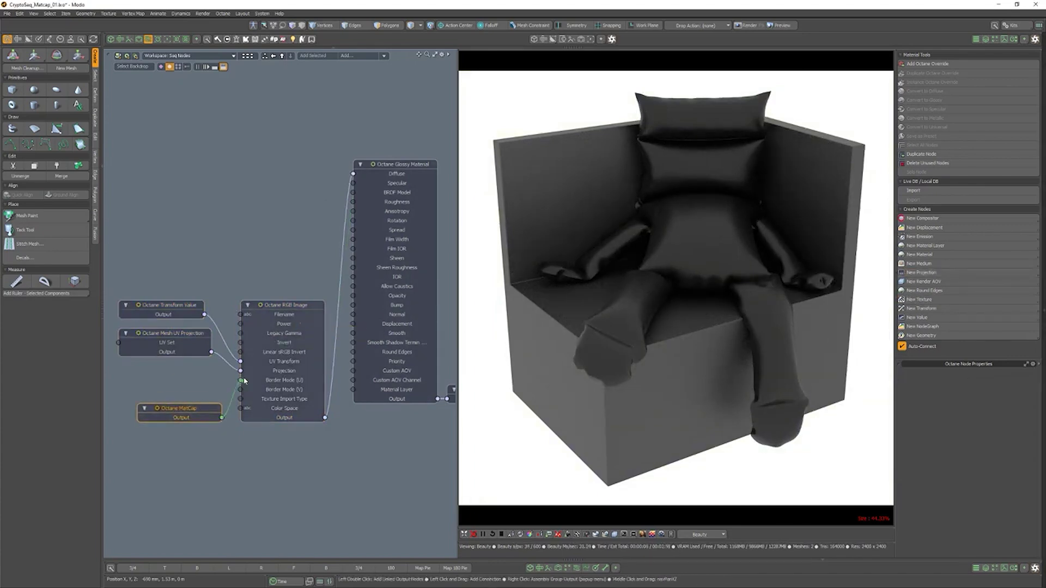
Bring the BlueChrome clip into the node workspace, connect it to the RGB Image's Filename and tidy its node position.
click(1004, 40)
click(937, 169)
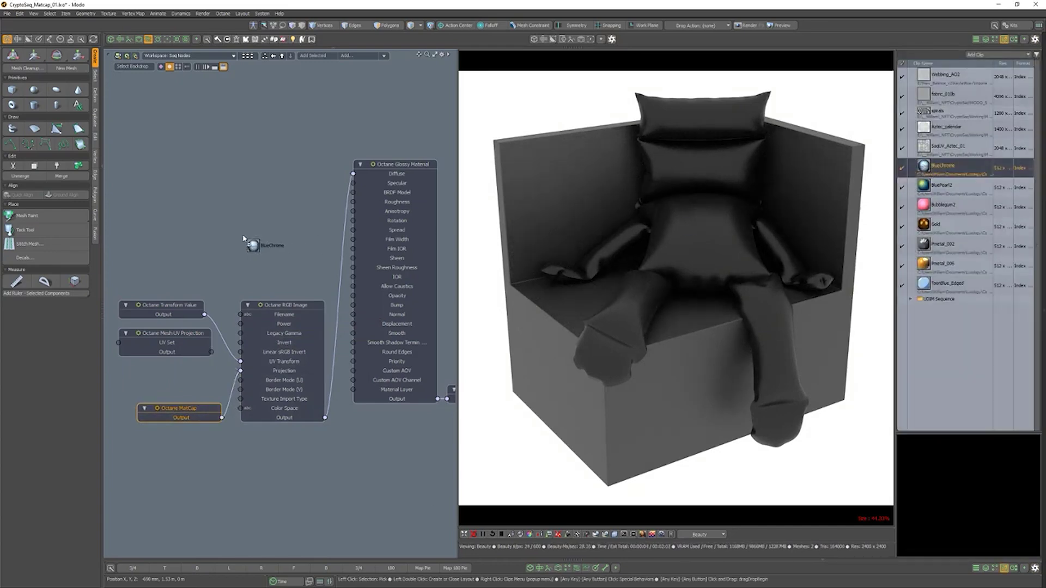
drag(243, 239, 240, 315)
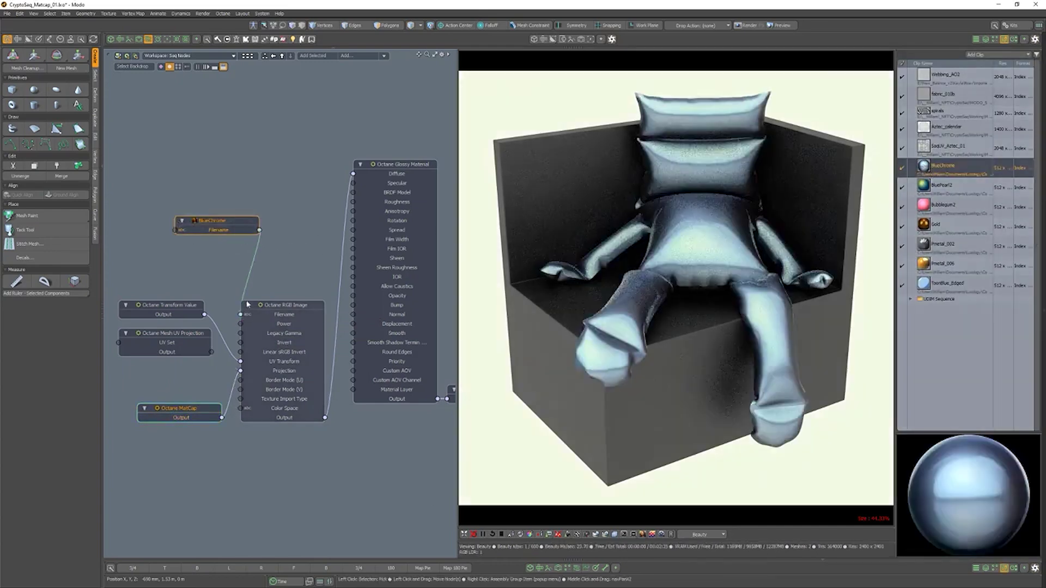
drag(218, 220, 162, 259)
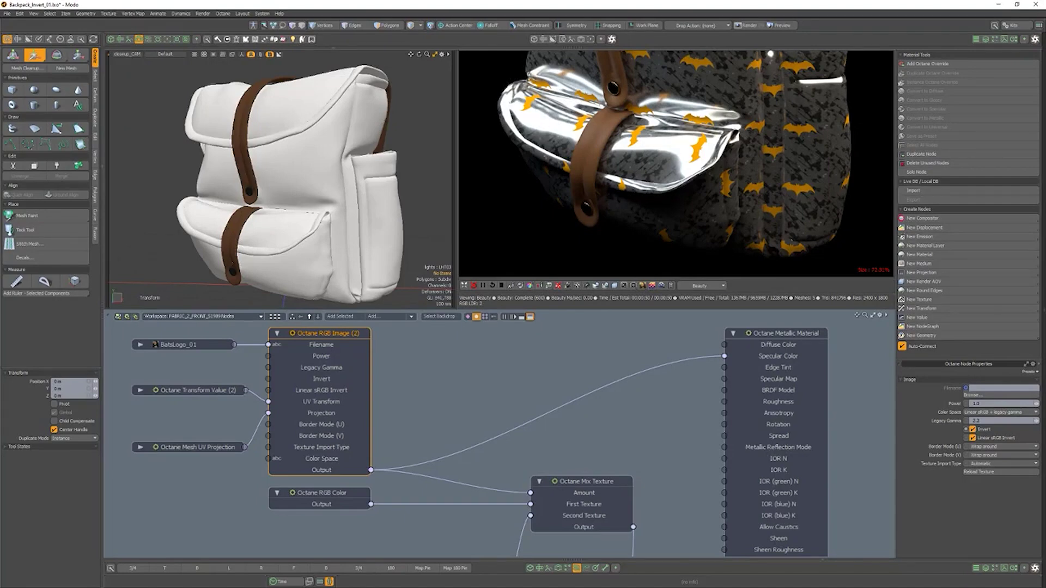
Compare the backpack's bat logo RGB Image with Invert off and on, leaving Invert enabled.
click(974, 430)
click(974, 429)
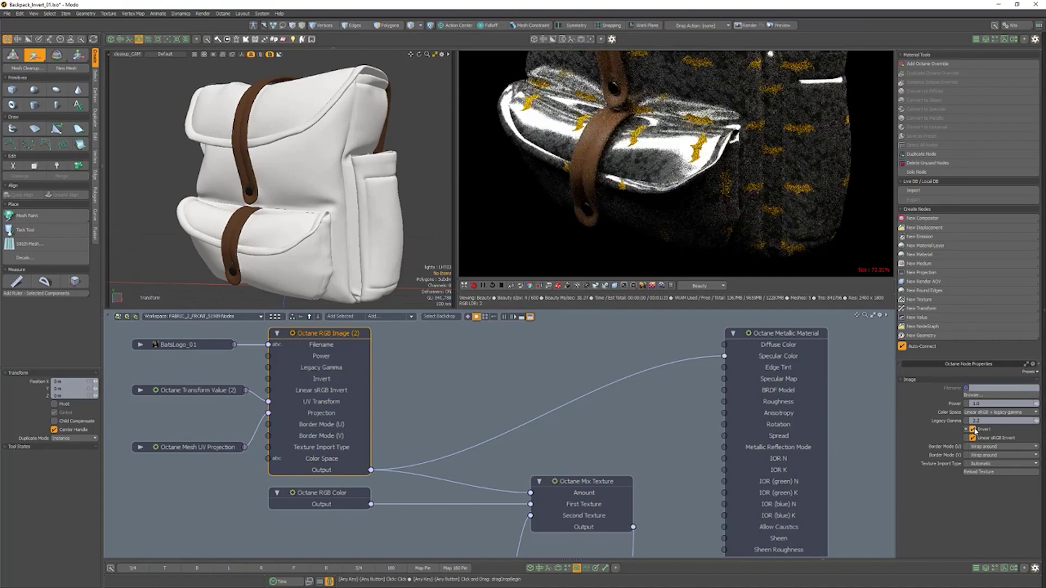
click(973, 430)
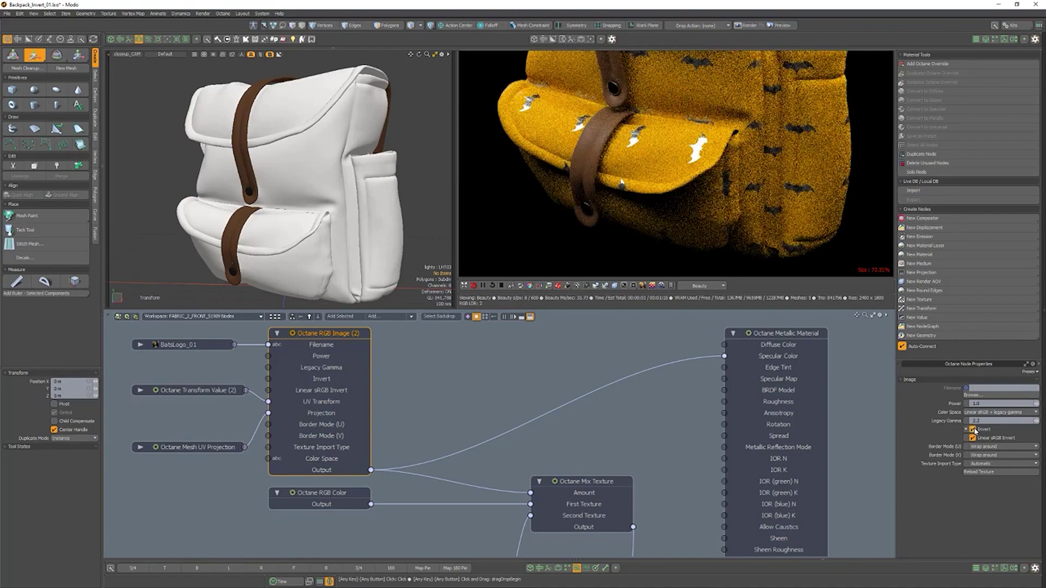
click(973, 430)
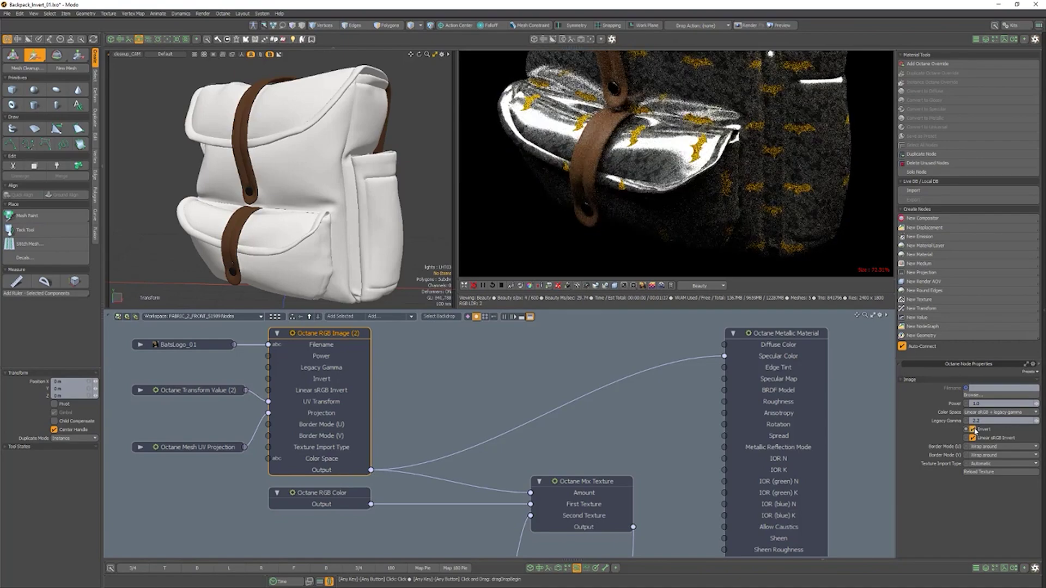
Insert an Invert texture into the link between the bat logo RGB Image and the Metallic Material's Specular Color.
click(600, 405)
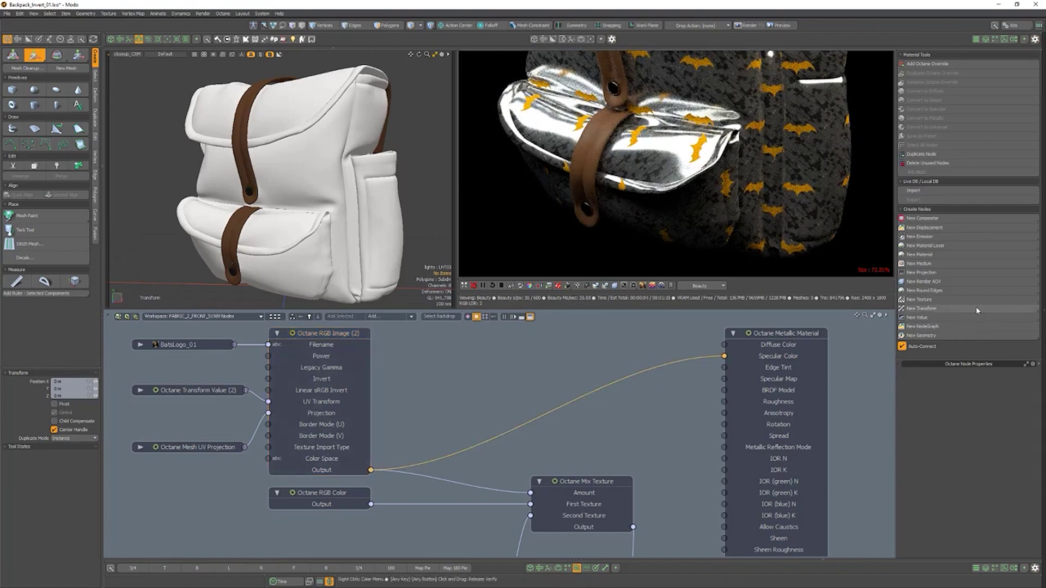
click(926, 299)
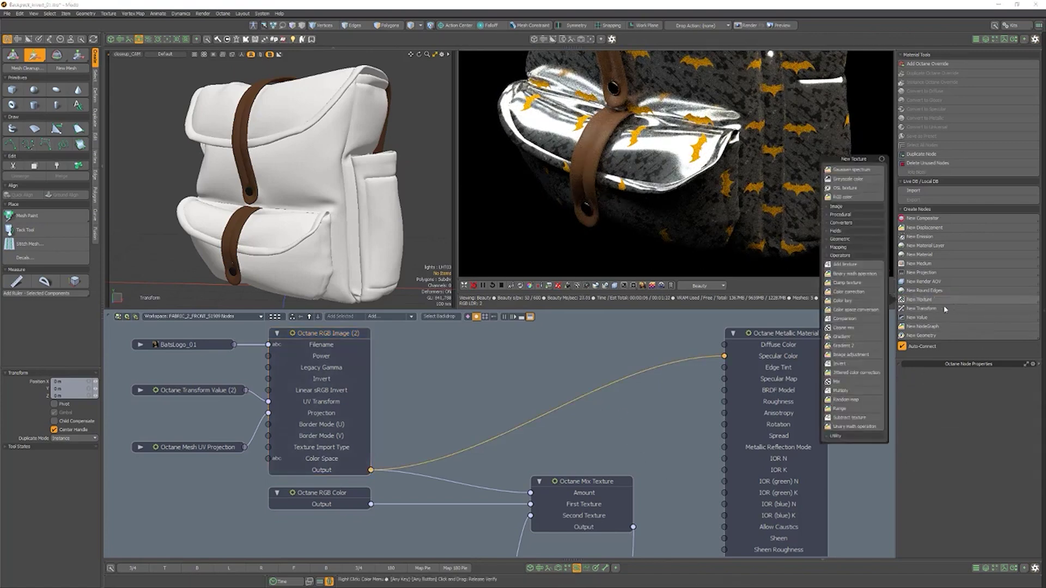
click(856, 365)
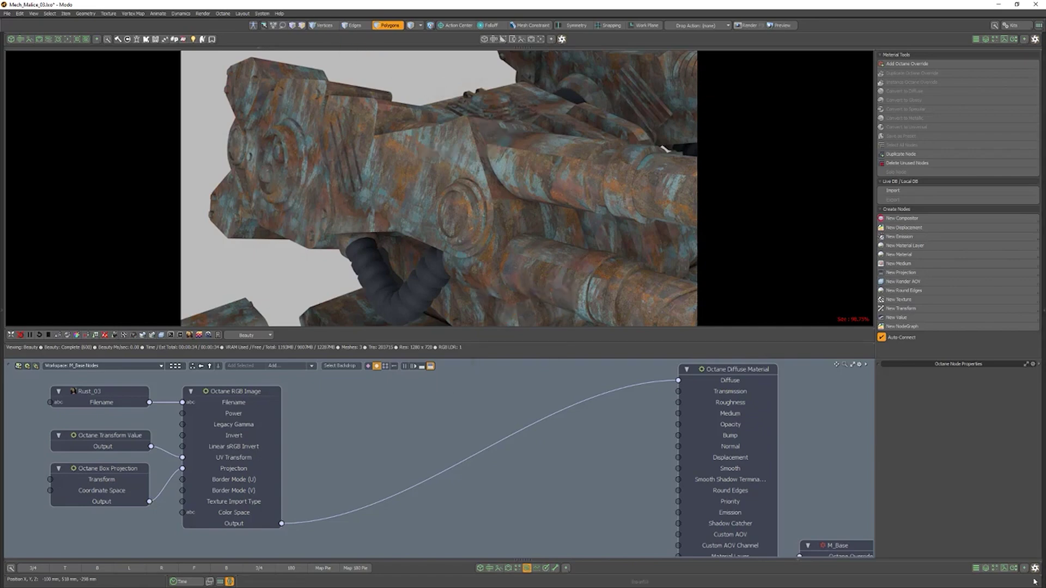
Add a Triplanar Map texture and connect its output to the Diffuse of the mech's Diffuse Material.
click(932, 300)
click(837, 356)
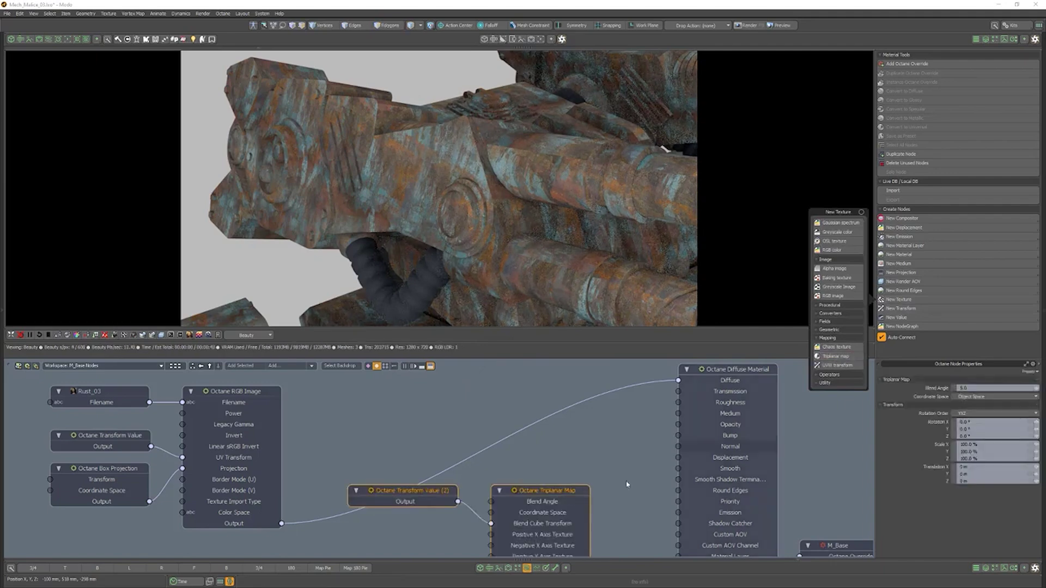
click(592, 511)
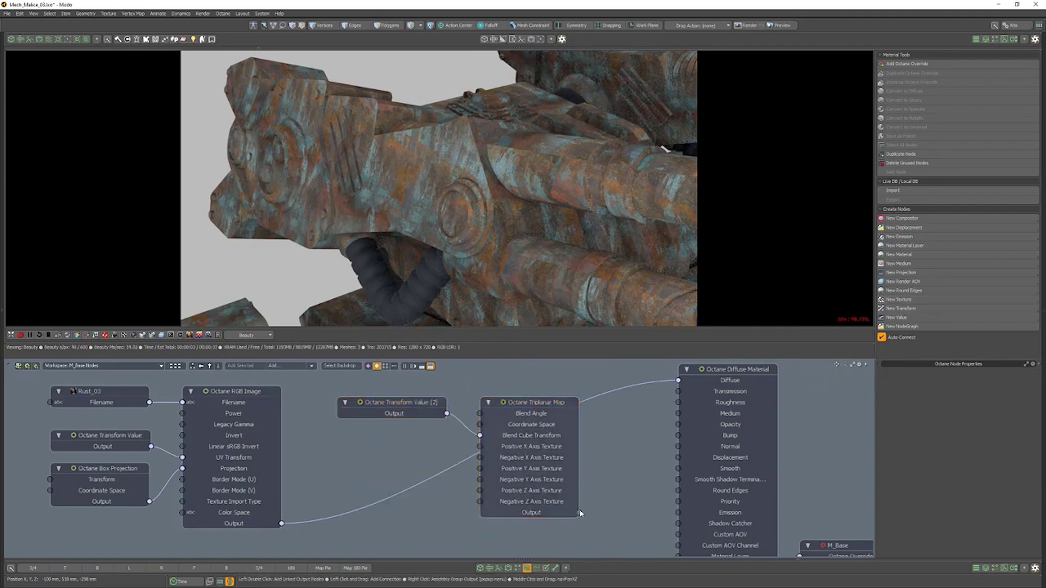
drag(579, 513, 681, 383)
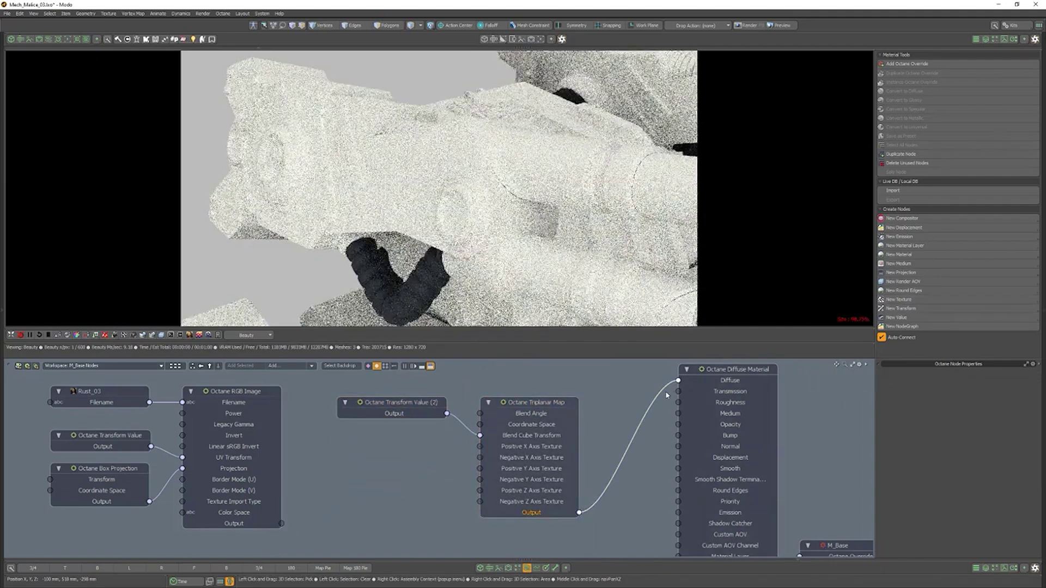
Connect all six positive and negative axis texture inputs of the Triplanar Map to the rust RGB Image's output.
click(526, 481)
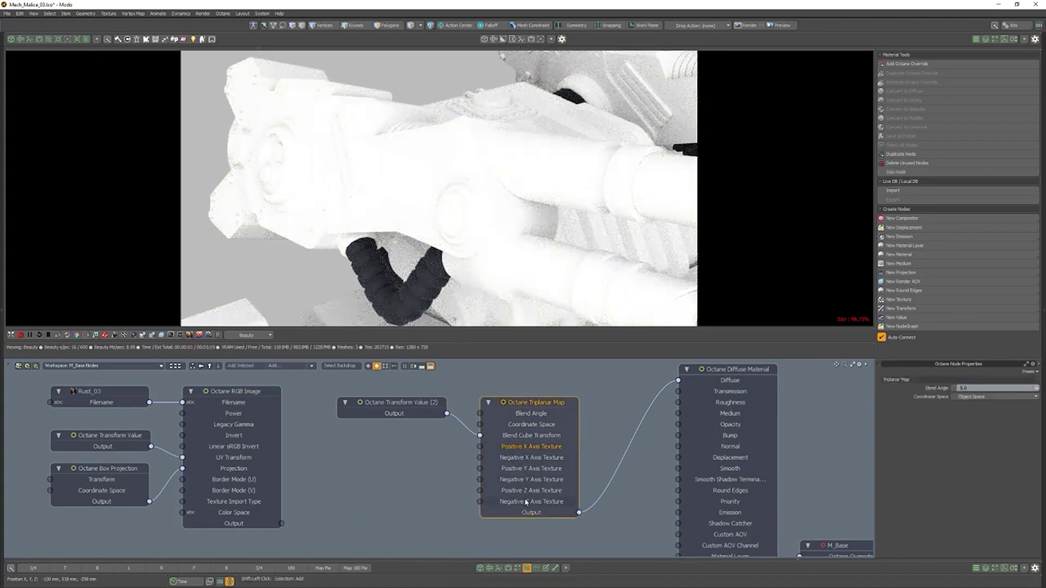
shift+click(526, 502)
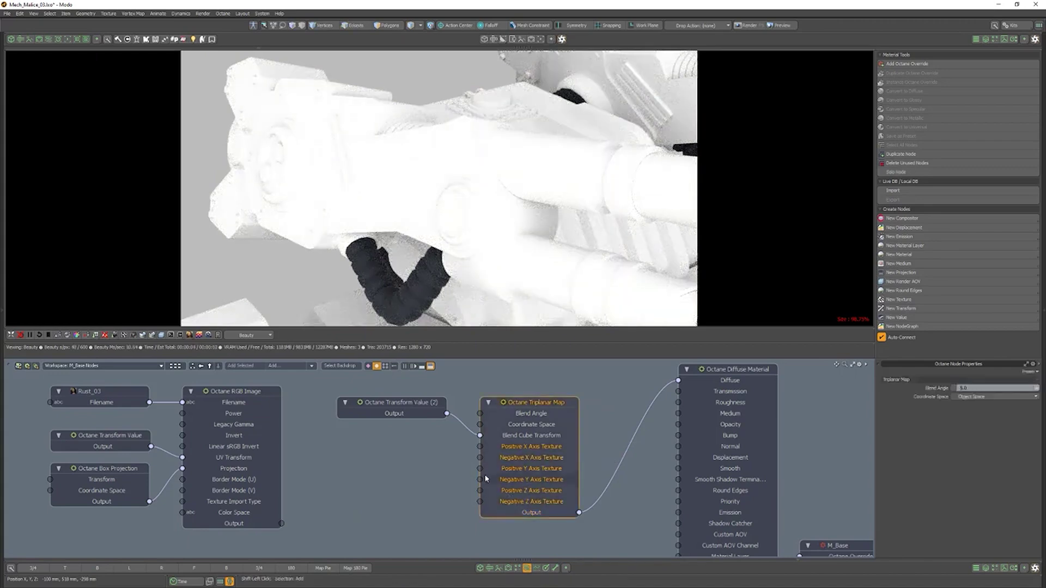
shift+drag(479, 482, 282, 523)
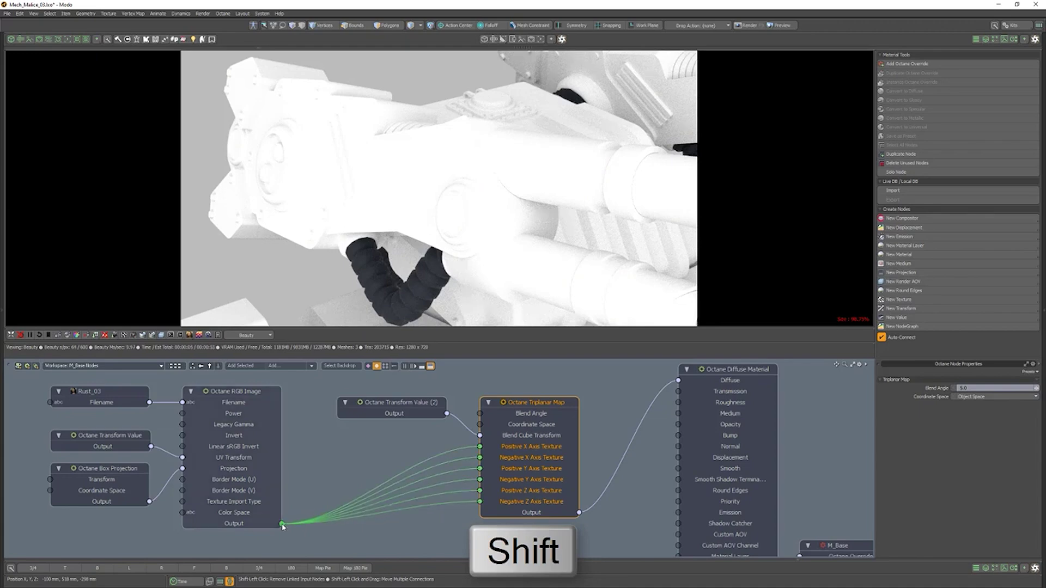
Add a Triplanar Projection and connect it to the rust RGB Image's Projection input, replacing the Box Projection.
click(364, 465)
click(901, 272)
click(832, 324)
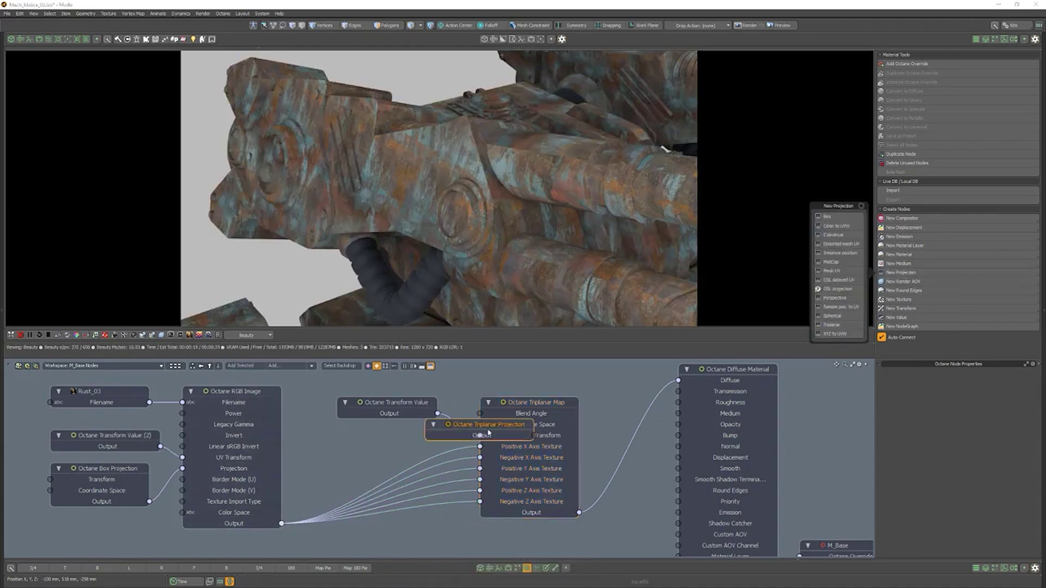
drag(488, 433, 185, 469)
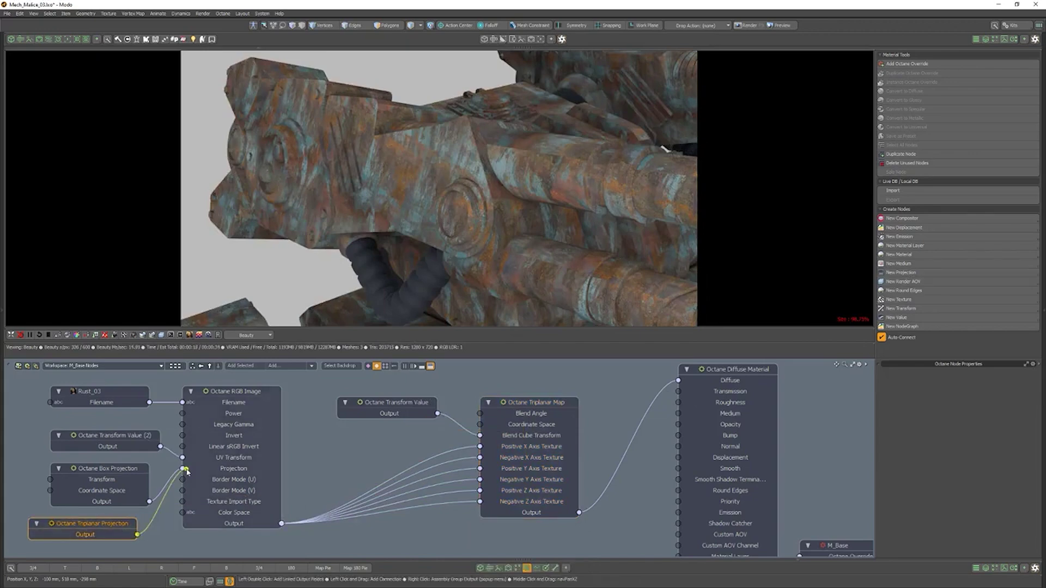
Increase the Triplanar Map's Blend Angle to soften the rust texture's transitions between axes, and select its Transform Value node.
click(552, 406)
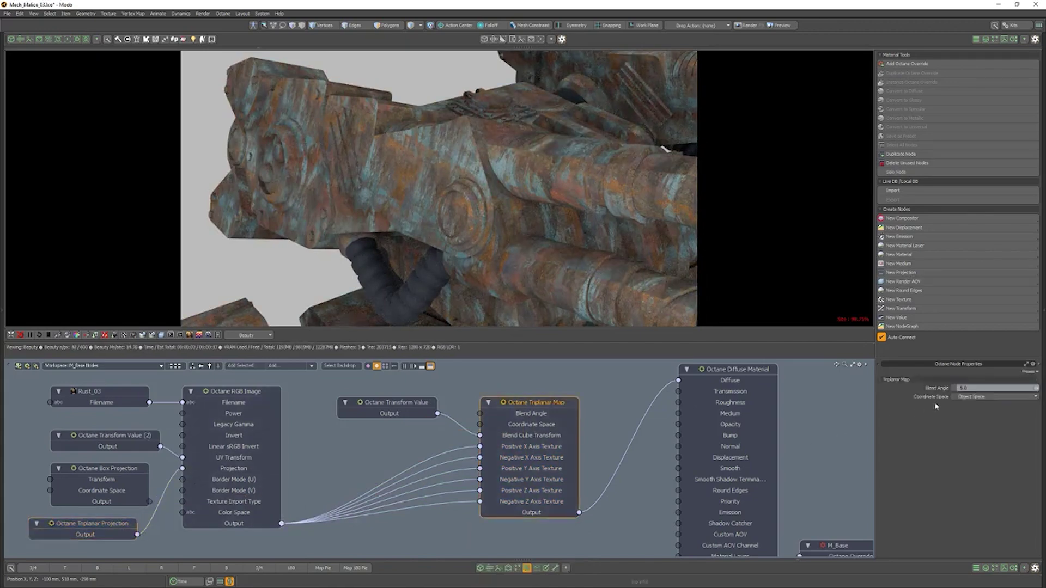
drag(971, 389, 944, 393)
text(25)
key(Return)
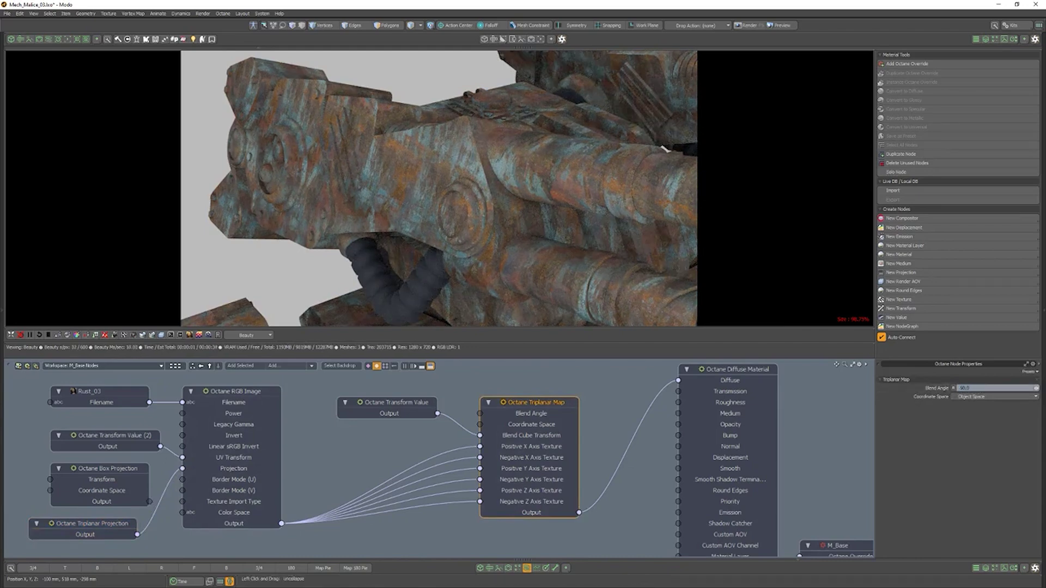
click(403, 408)
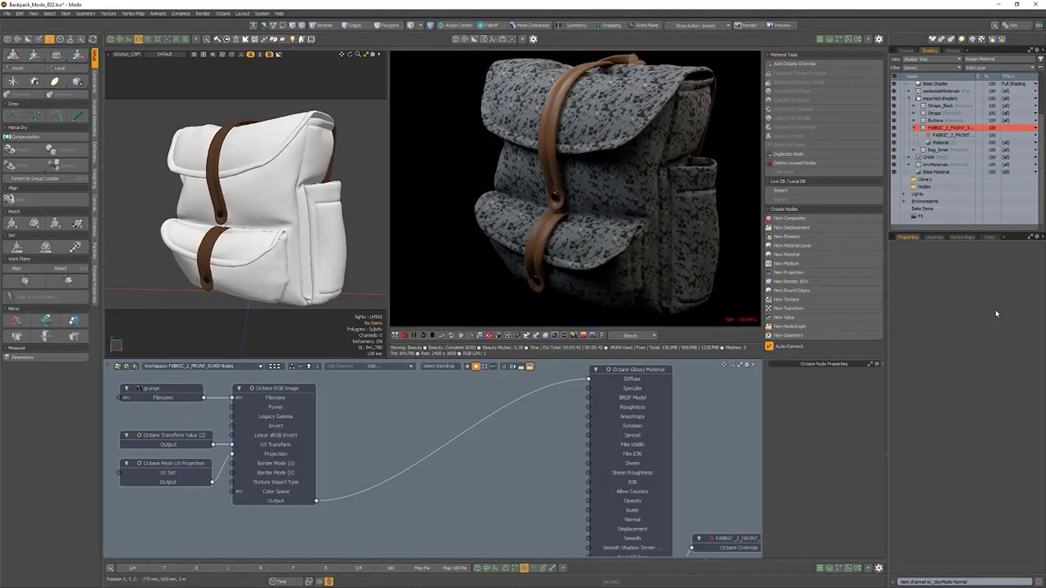
Add a Chaos Texture to the node graph of the backpack's front fabric material.
click(853, 303)
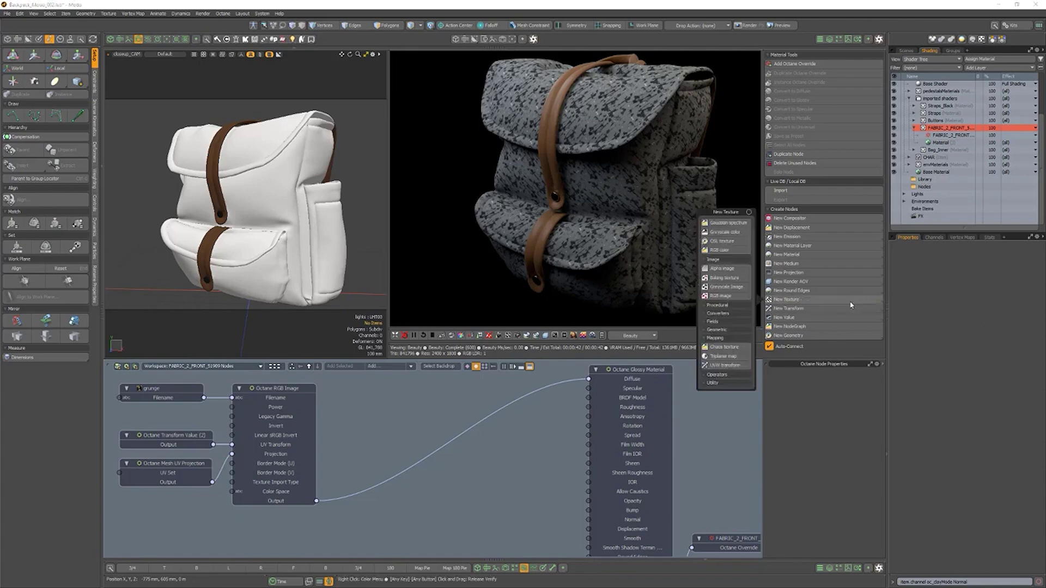
click(729, 349)
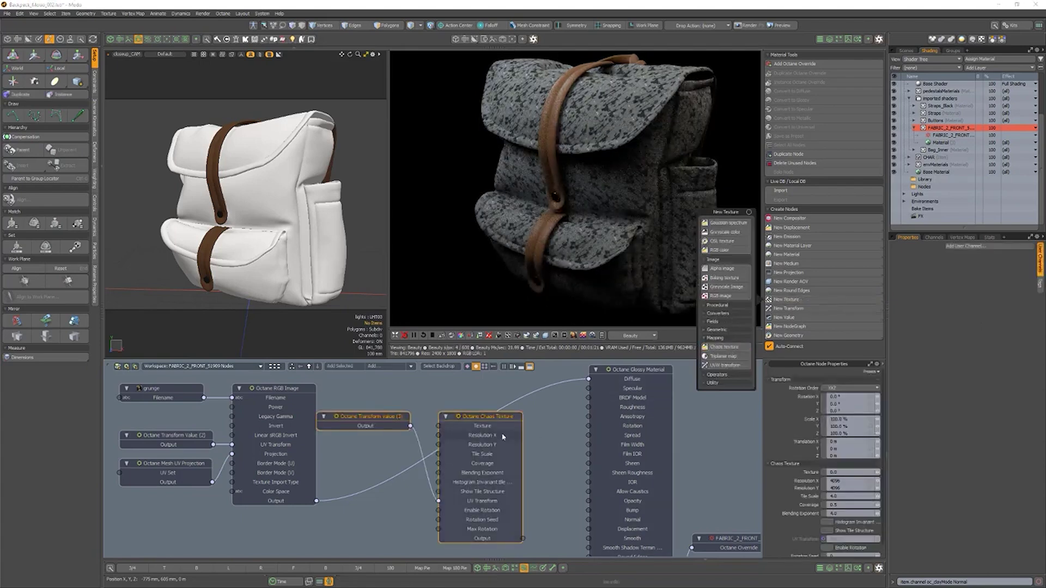
Rearrange the transform and Chaos Texture nodes, feed the RGB Image output into the Chaos Texture, and connect its output to the Glossy Material's Diffuse.
drag(497, 419, 516, 410)
click(392, 453)
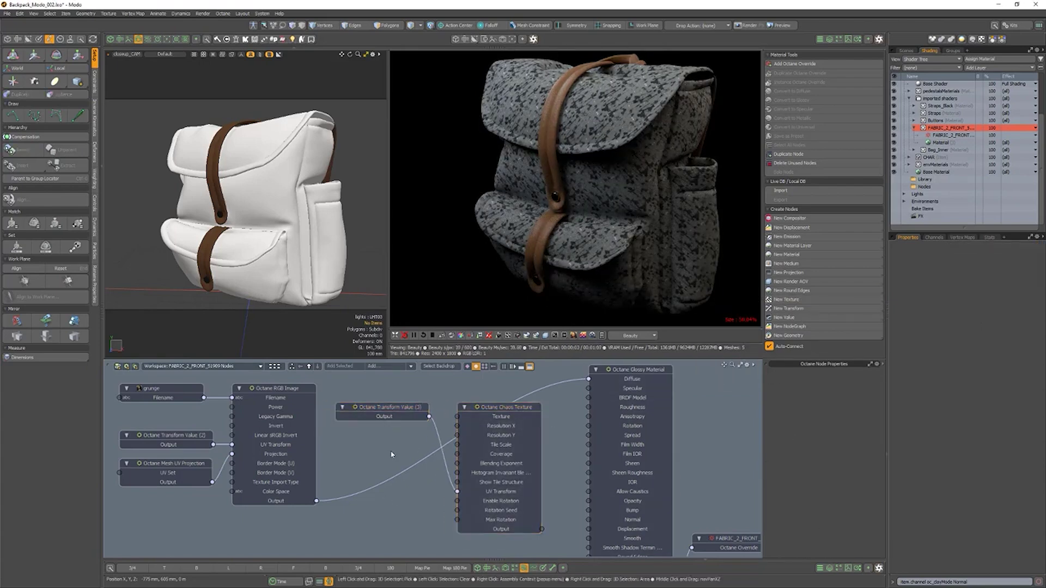
drag(389, 409, 379, 511)
drag(316, 500, 458, 416)
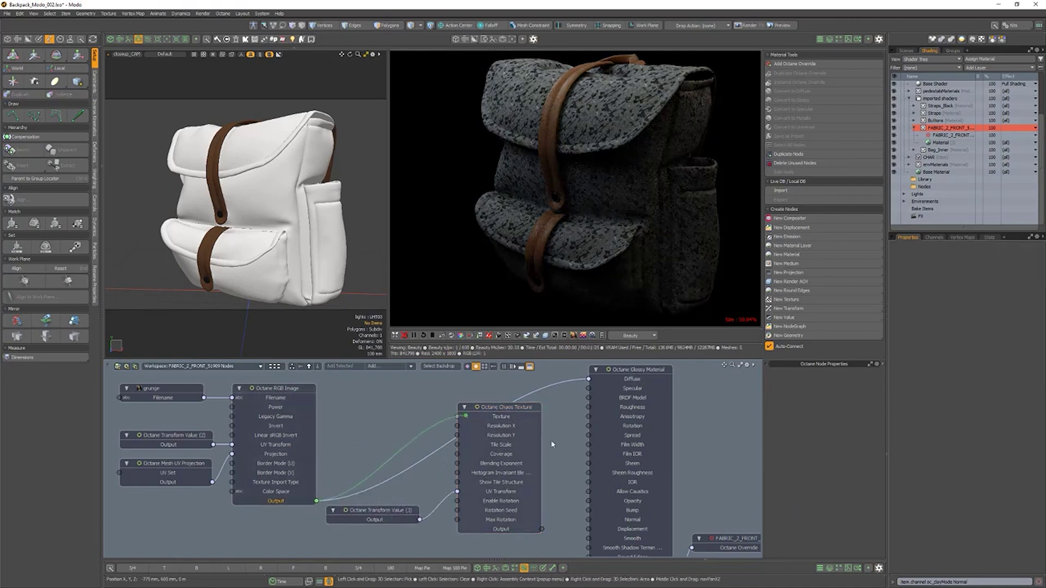
drag(542, 529, 589, 378)
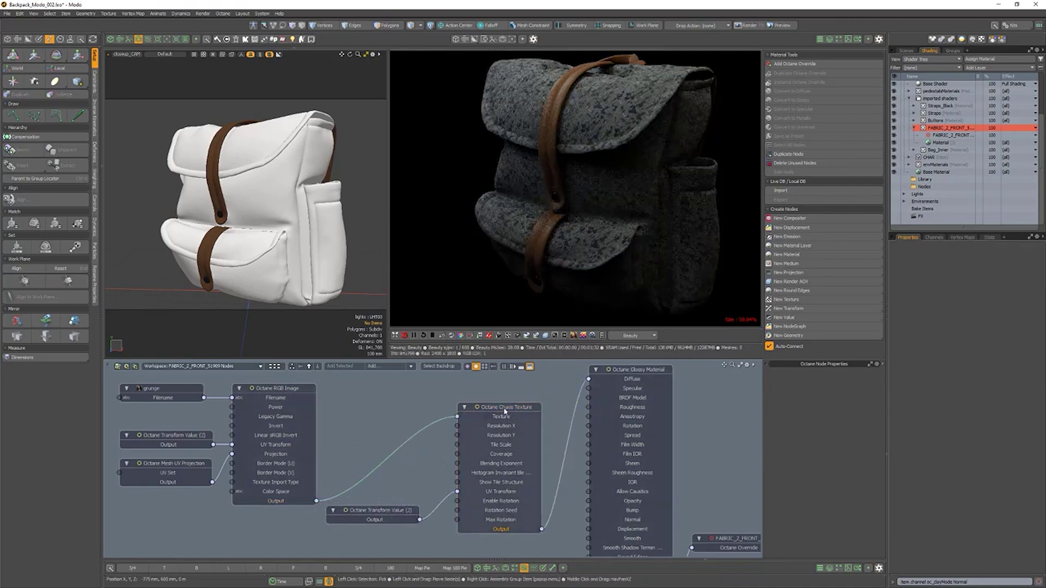
Set the Chaos Texture's Tile Scale to about 5 and Coverage to about 0.54, enable rotation, and adjust the Rotation Seed.
click(502, 407)
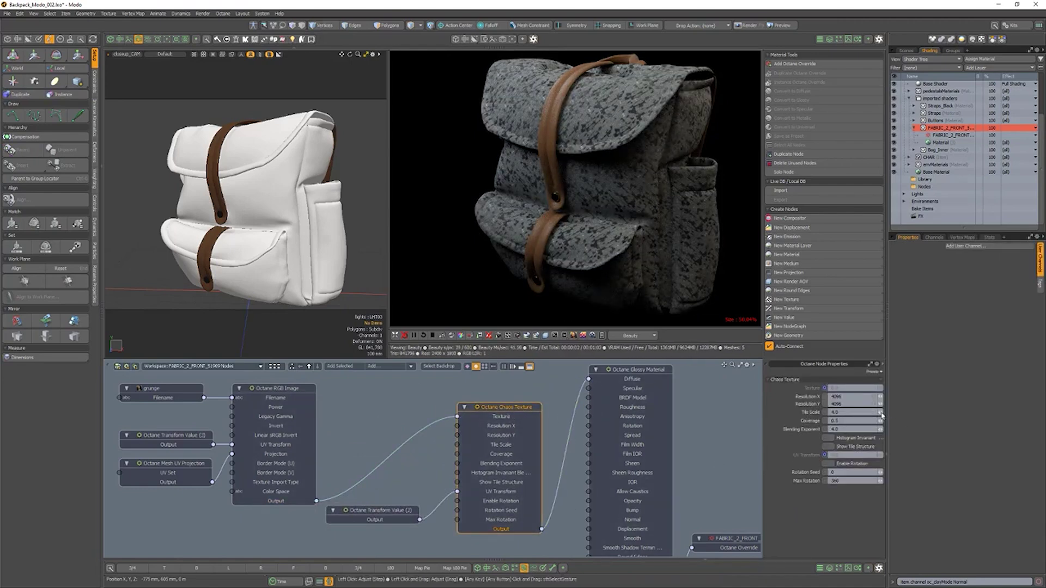
drag(878, 420, 960, 418)
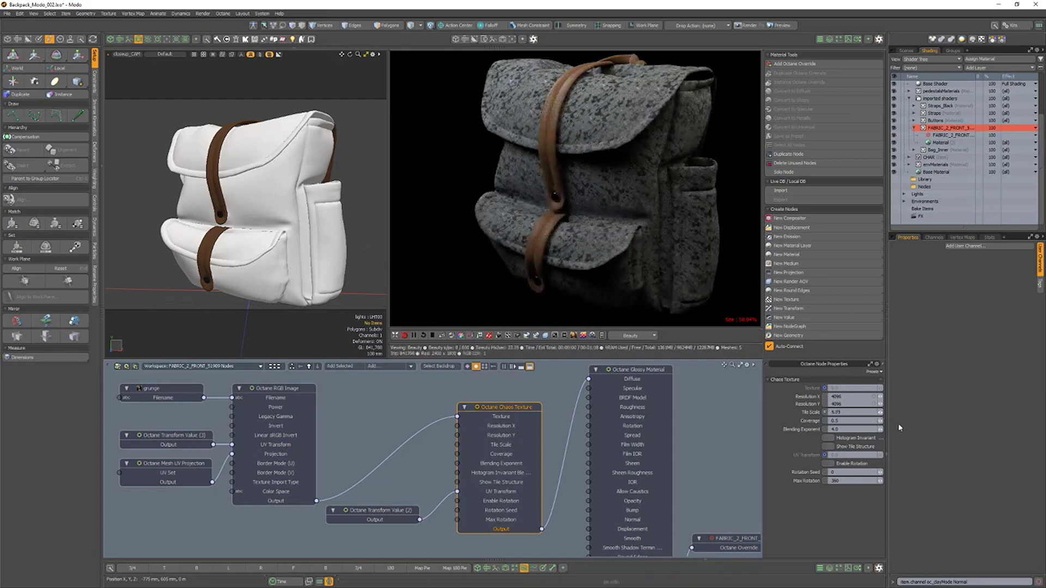
drag(880, 420, 911, 420)
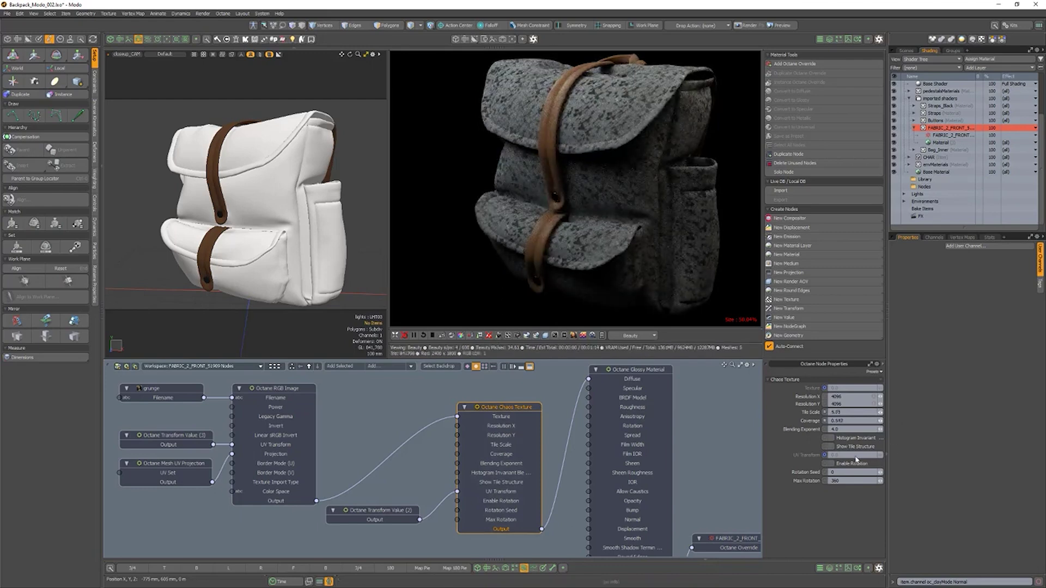
click(832, 464)
drag(880, 473, 880, 472)
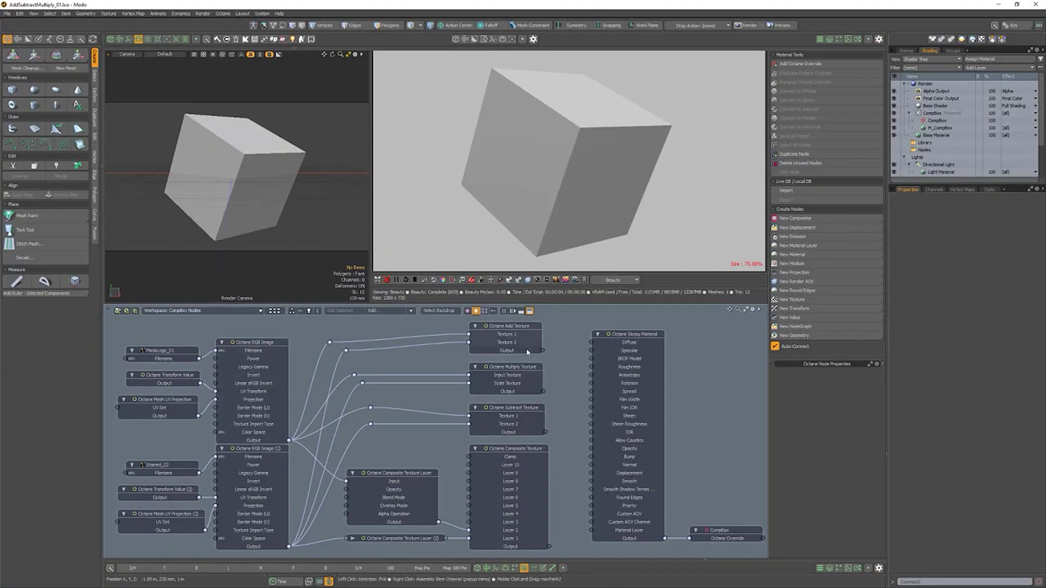
Connect the Add Texture to the cube material's Diffuse, replace it with the Composite Texture output, and select the expanded Composite Texture Layer.
drag(603, 350, 602, 347)
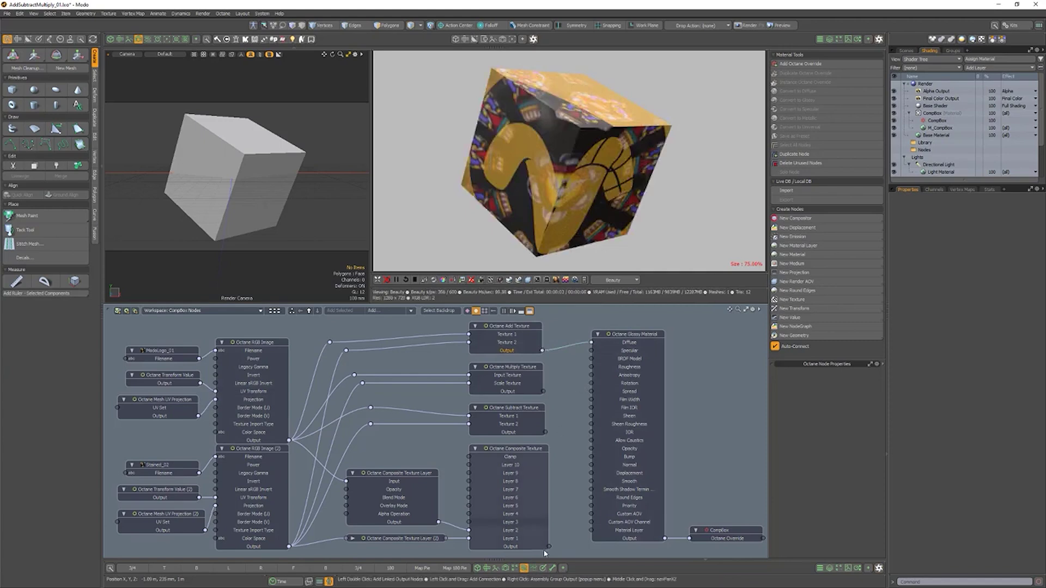
drag(548, 546, 592, 342)
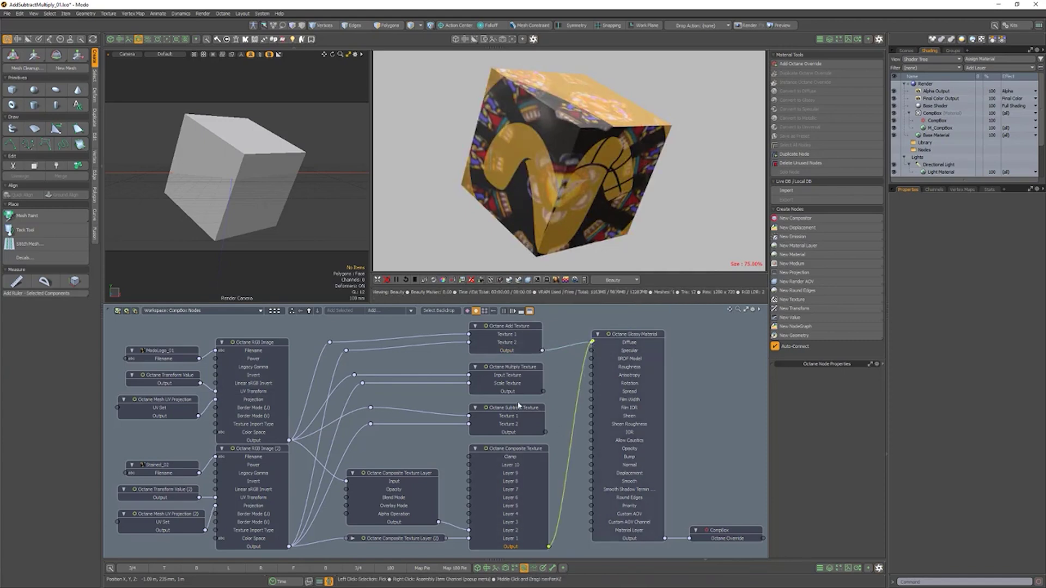
click(410, 473)
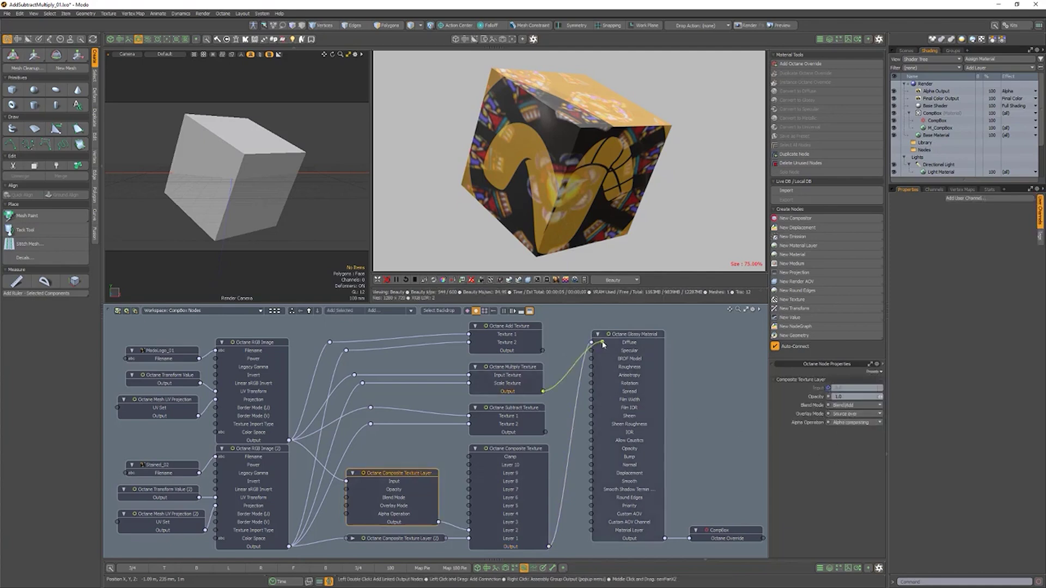
Feed the Multiply Texture into Diffuse, switch back to the Composite Texture output, and set the layer's Blend Mode to Multiply.
drag(603, 345, 598, 345)
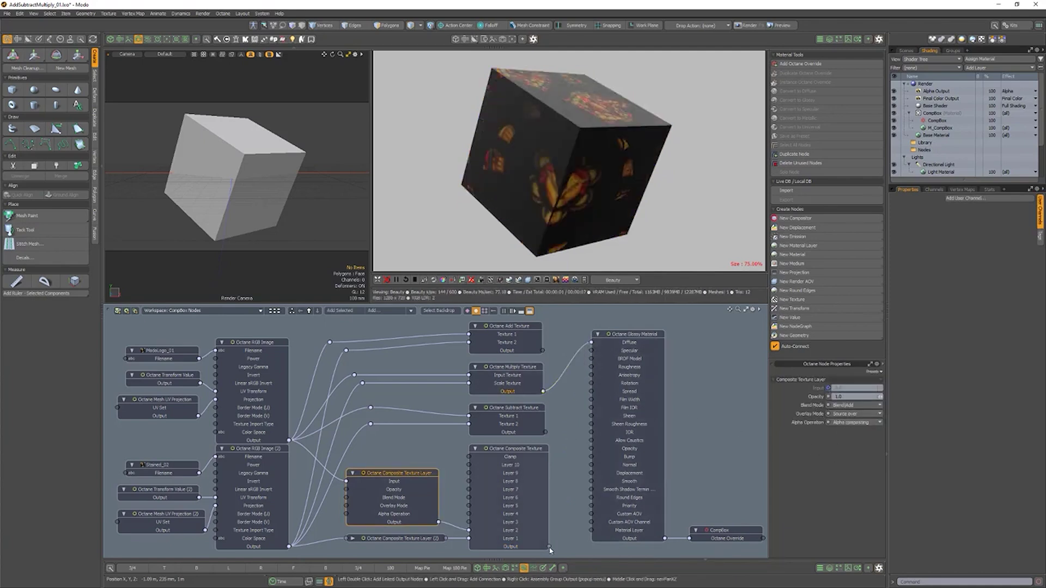
drag(549, 547, 592, 343)
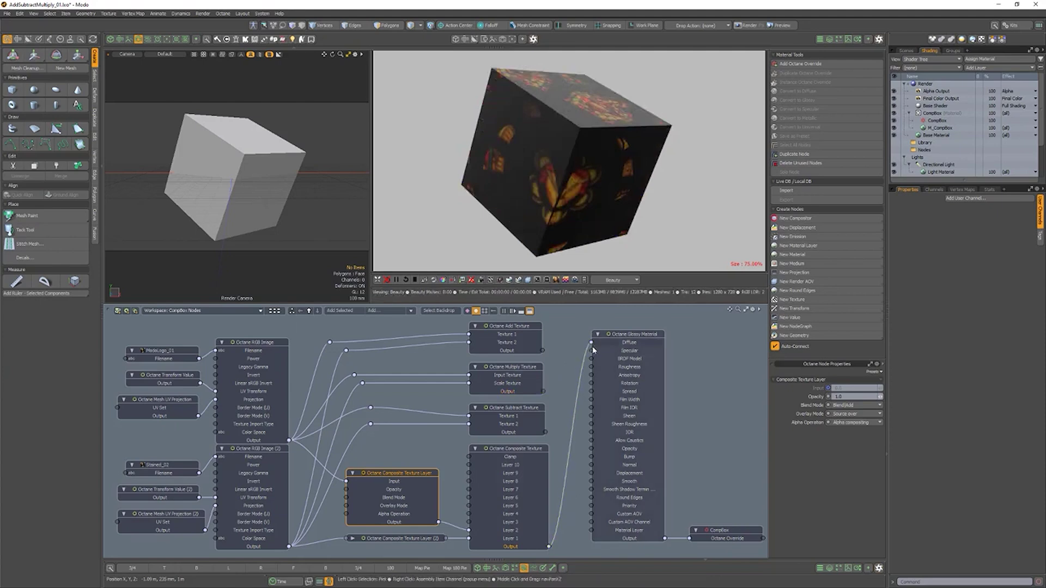
click(847, 407)
click(846, 142)
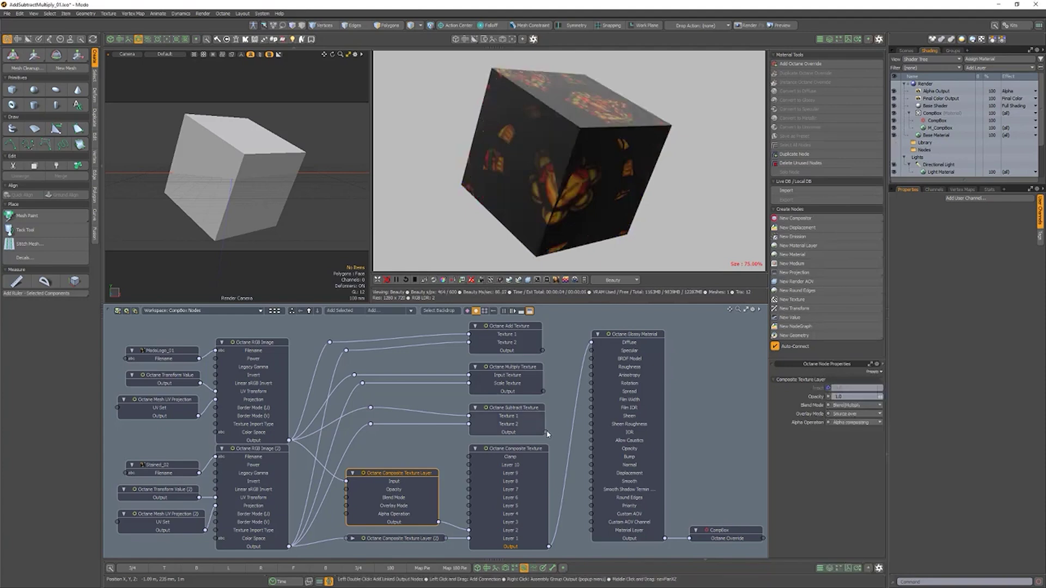
Feed the Subtract Texture into Diffuse, switch back to the Composite Texture output, and set the layer's Blend Mode to Arithmetic Subtract.
drag(545, 432, 592, 344)
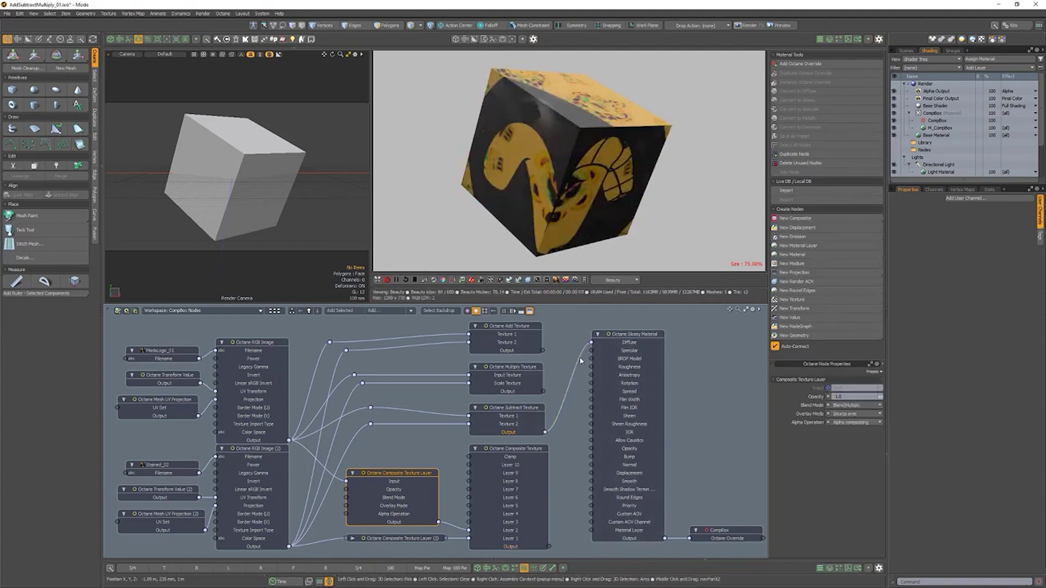
drag(549, 547, 591, 342)
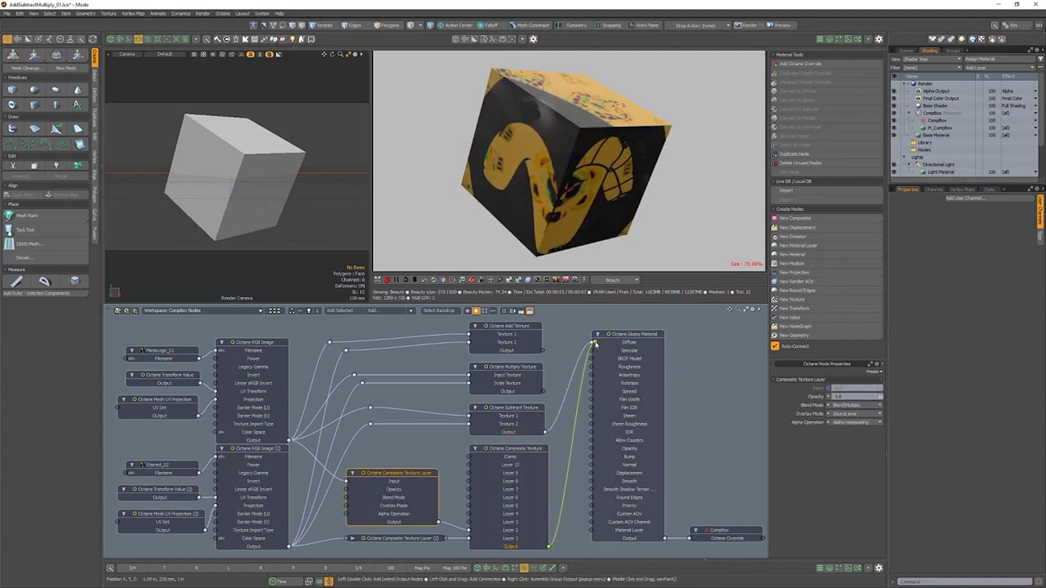
click(860, 406)
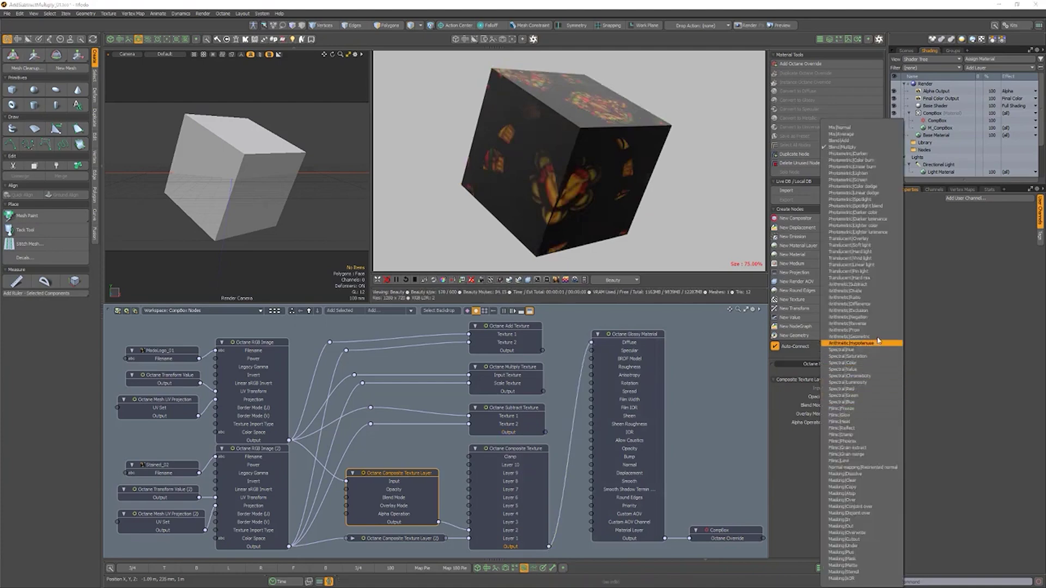
click(867, 285)
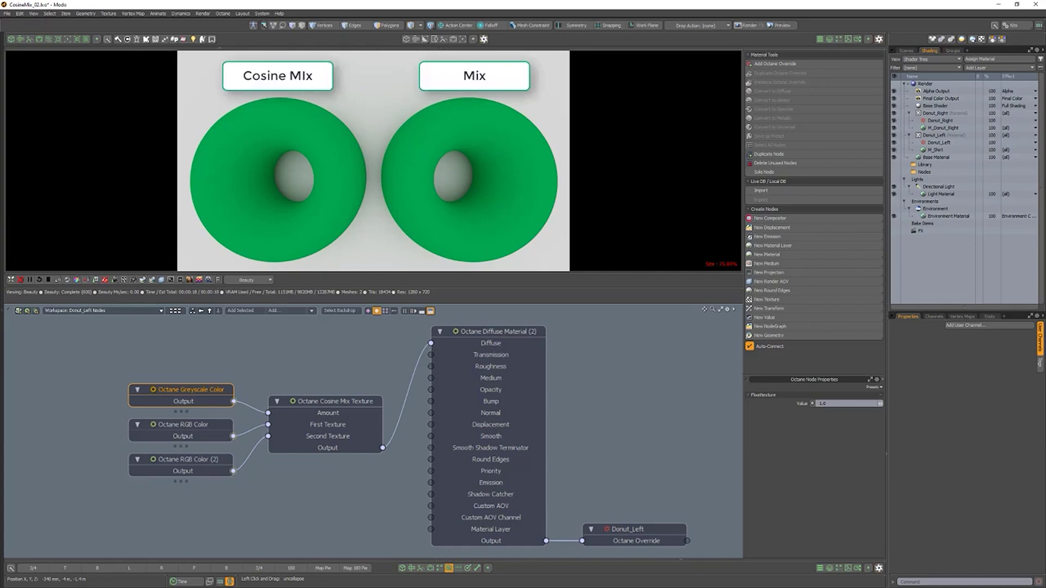
Try Greyscale Color values of 0, 0.5, 1 and 0.25 as the mix amount to compare Cosine Mix with Mix.
click(845, 404)
text(0)
key(Return)
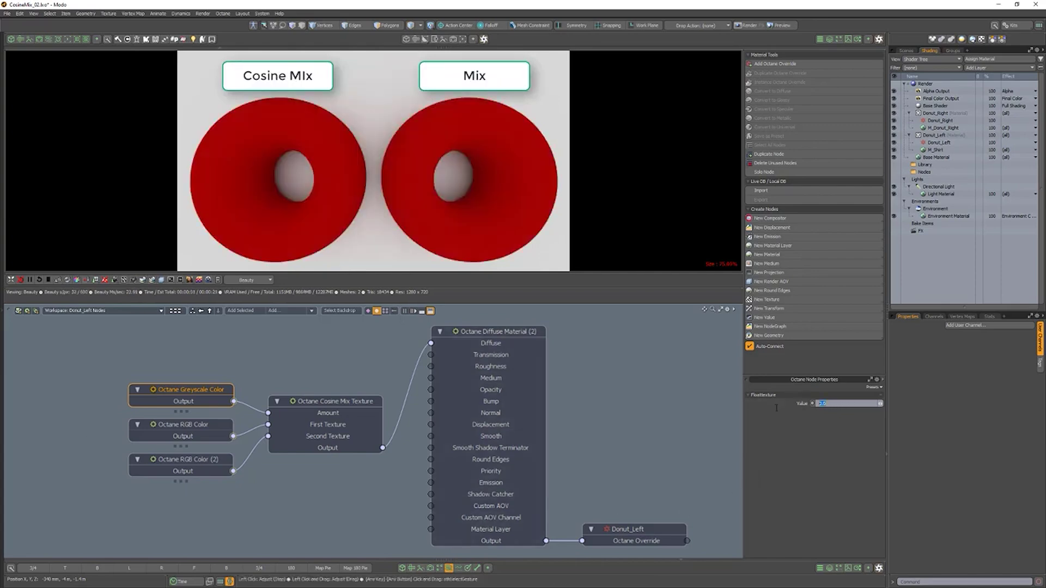
key(Return)
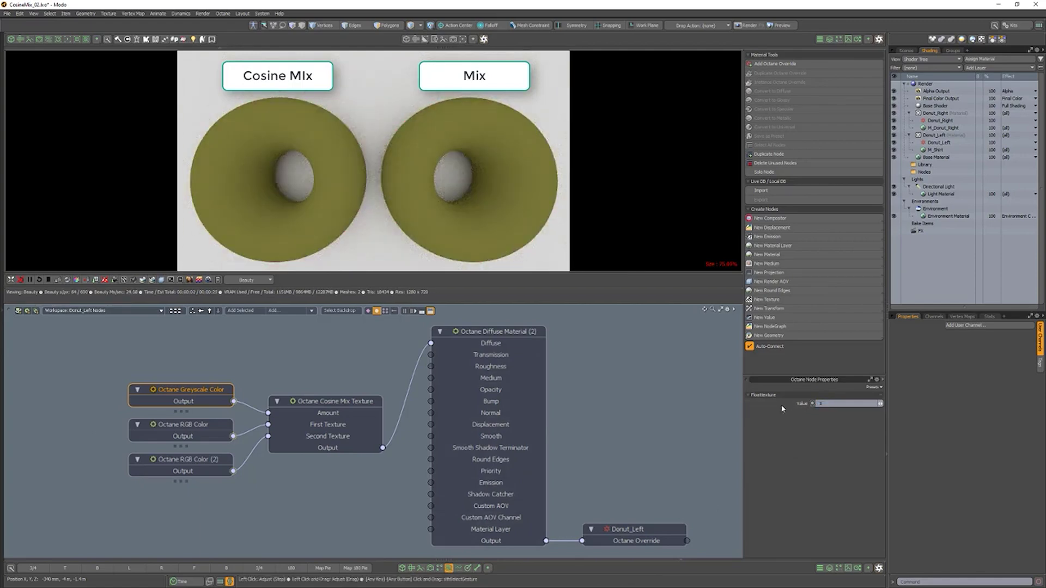
key(Return)
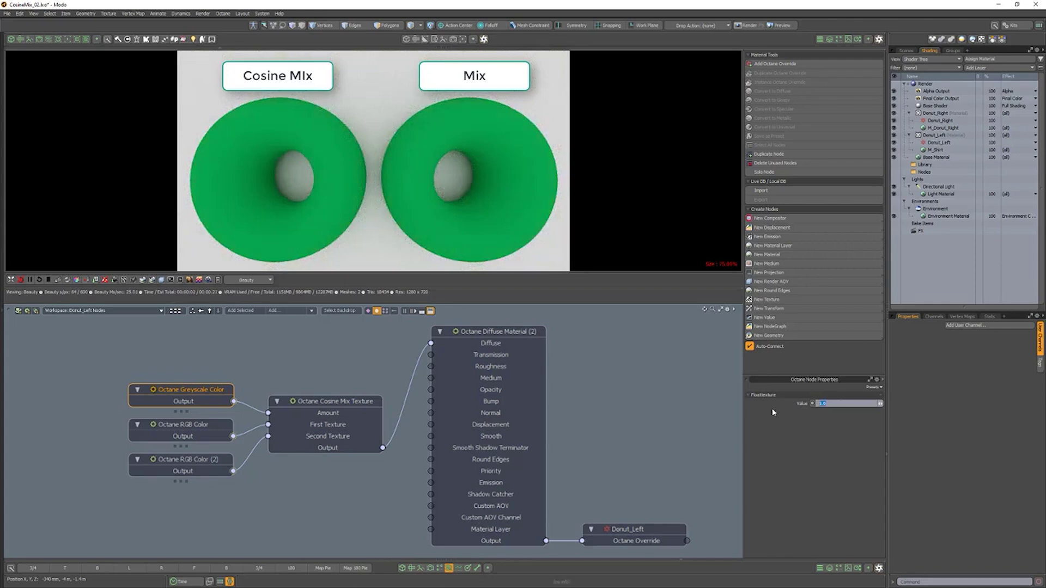
key(Return)
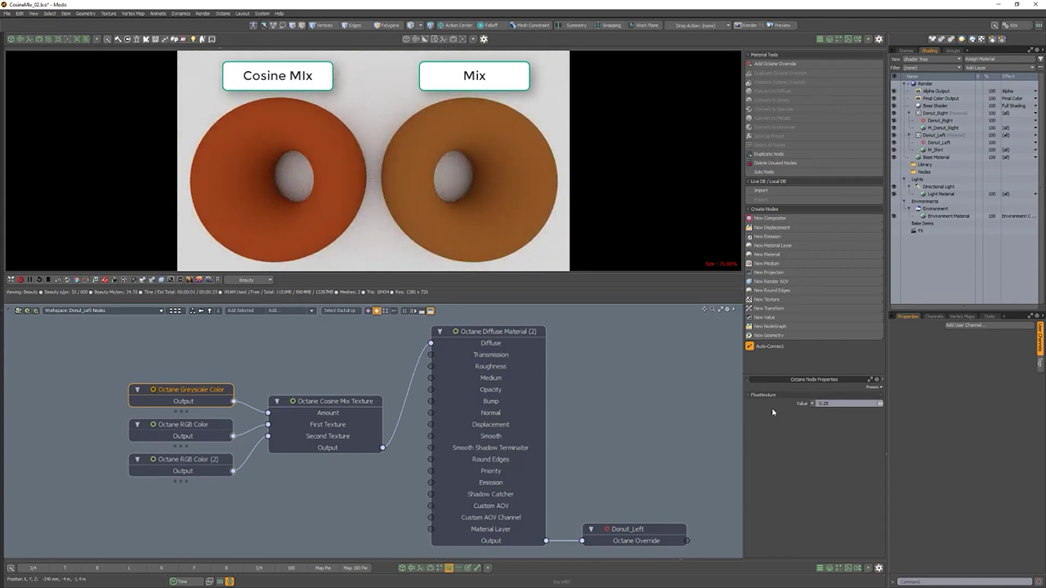
Try Greyscale Color values of 0.75 and 0.15 to compare how the two mix textures blend.
drag(837, 404, 805, 409)
text(.75)
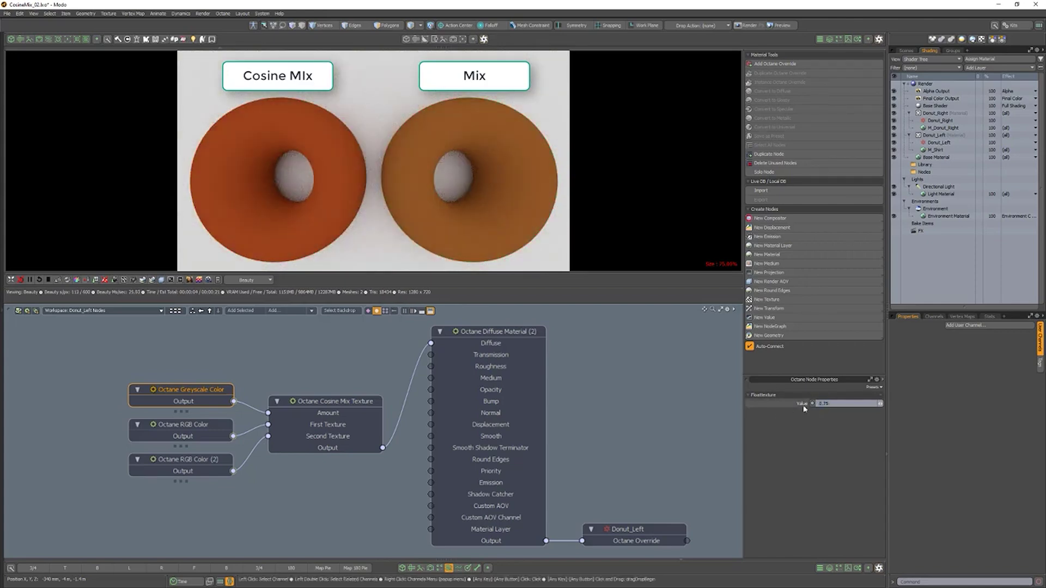
key(Return)
drag(843, 404, 804, 406)
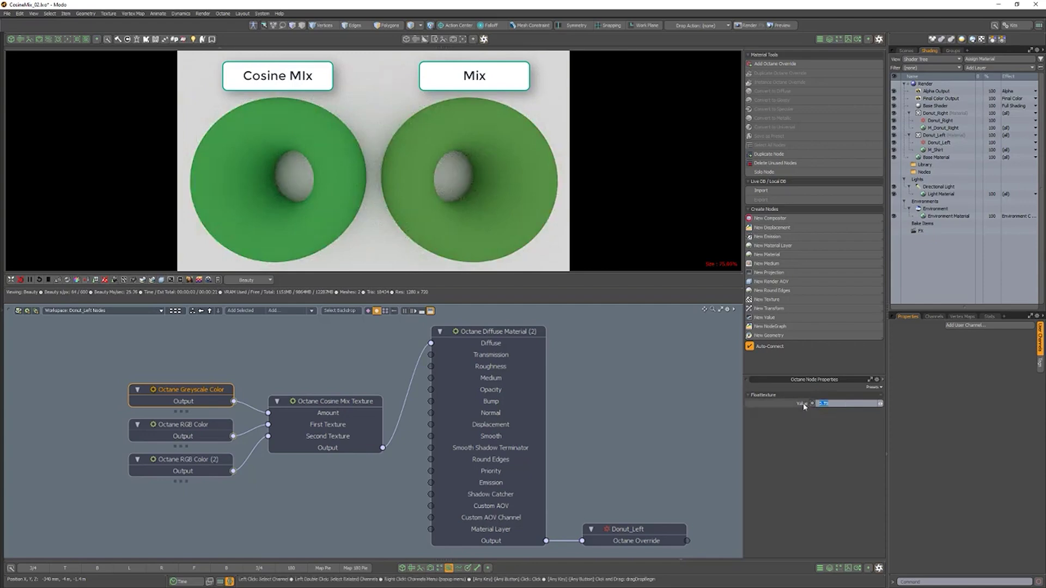
text(0.15)
key(Return)
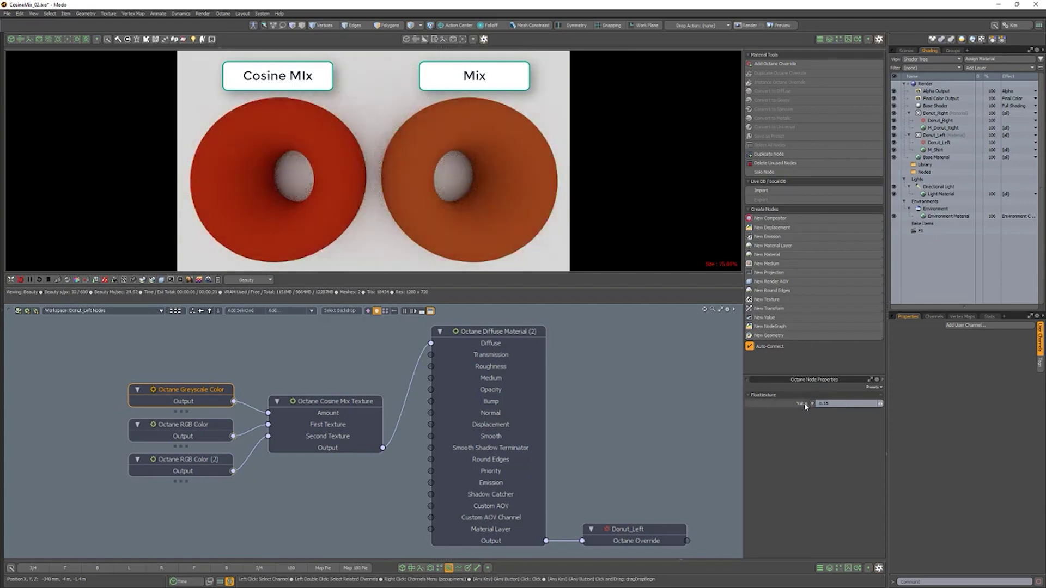
Set the Greyscale Color value driving the mix amount to 0.85.
drag(840, 407, 762, 402)
text(0.85)
key(Return)
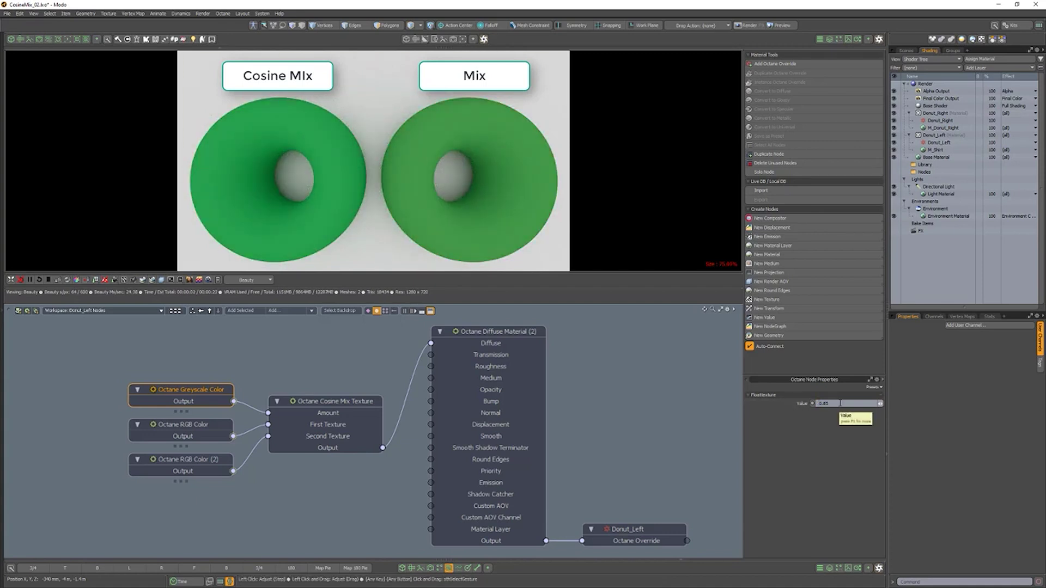
drag(839, 404, 785, 409)
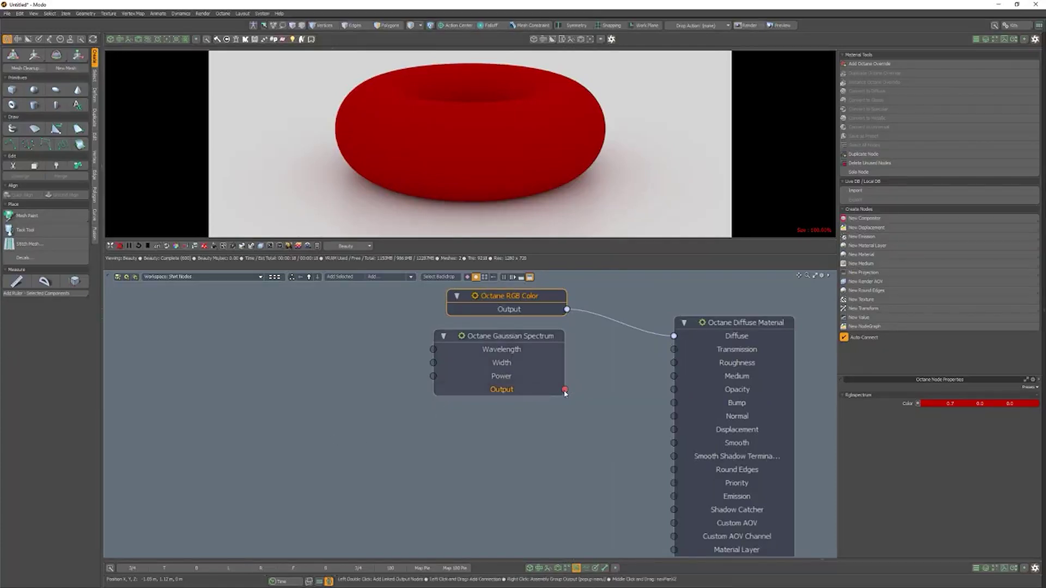
Connect the Gaussian Spectrum output to the Diffuse Material's Diffuse input in place of the RGB Color, and show the Gaussian Spectrum's properties.
drag(565, 390, 674, 336)
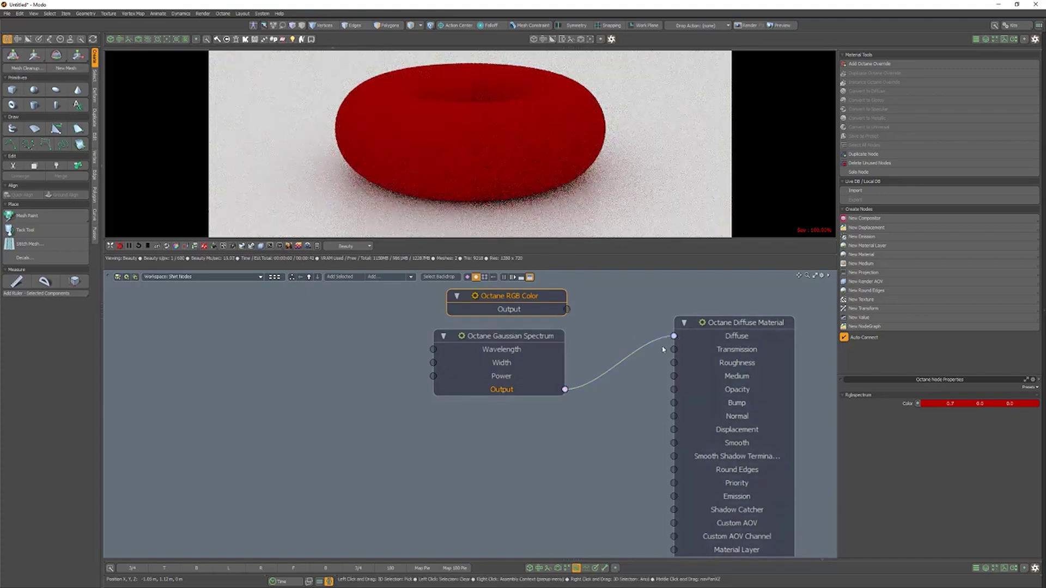
click(531, 340)
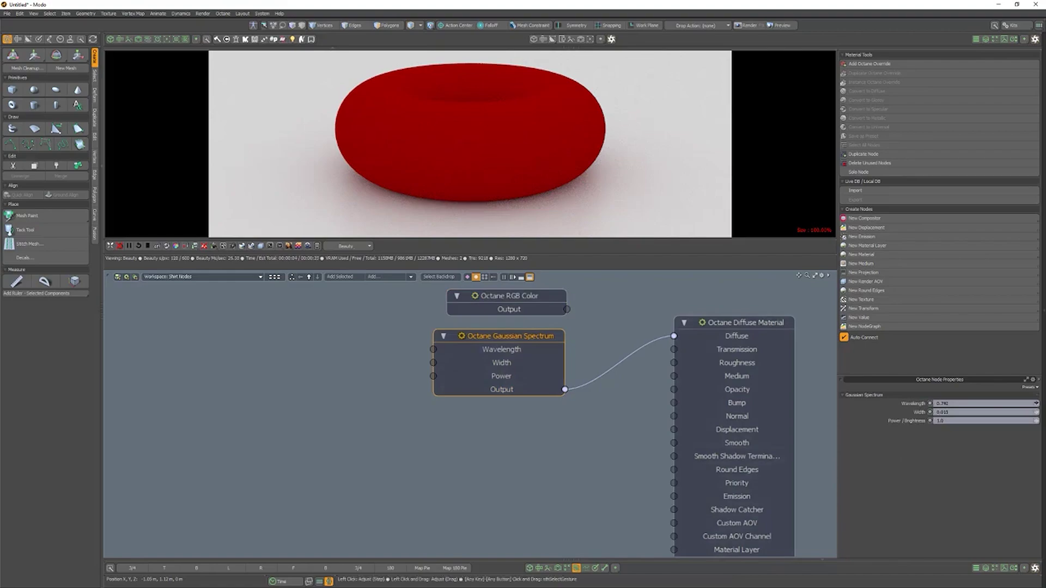
Try a much shorter Wavelength on the Gaussian Spectrum and undo the change.
drag(1037, 403, 974, 404)
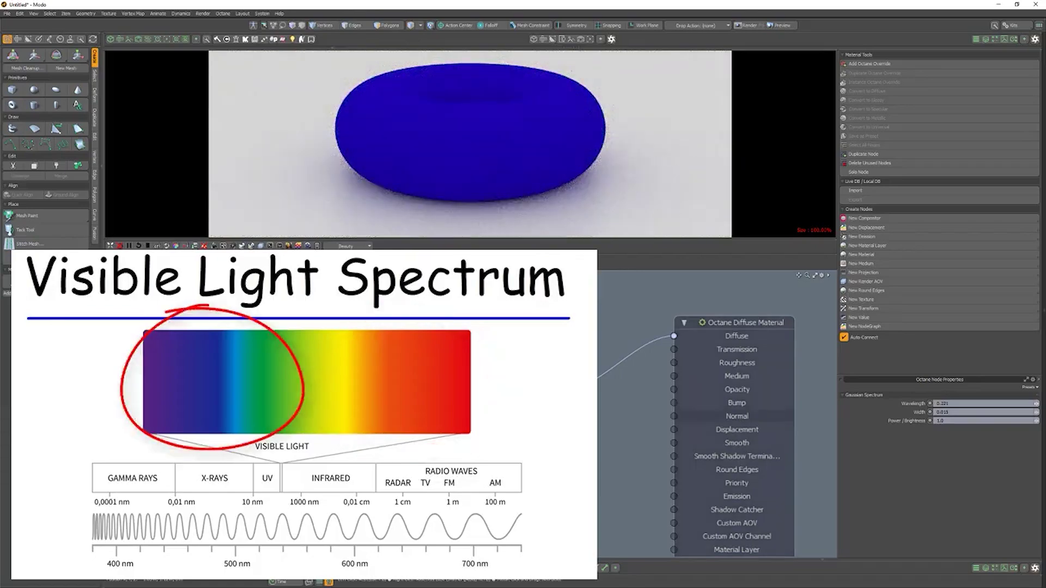
key(ctrl+z)
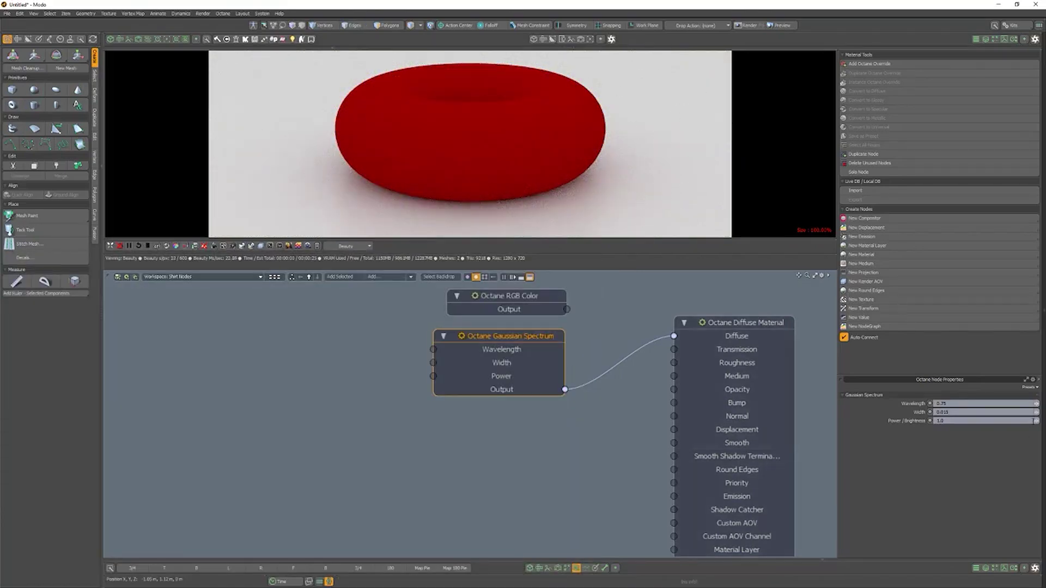
Increase the Gaussian Spectrum's Width slightly, try a much lower Power / Brightness, and undo the brightness change.
drag(1038, 415, 1044, 414)
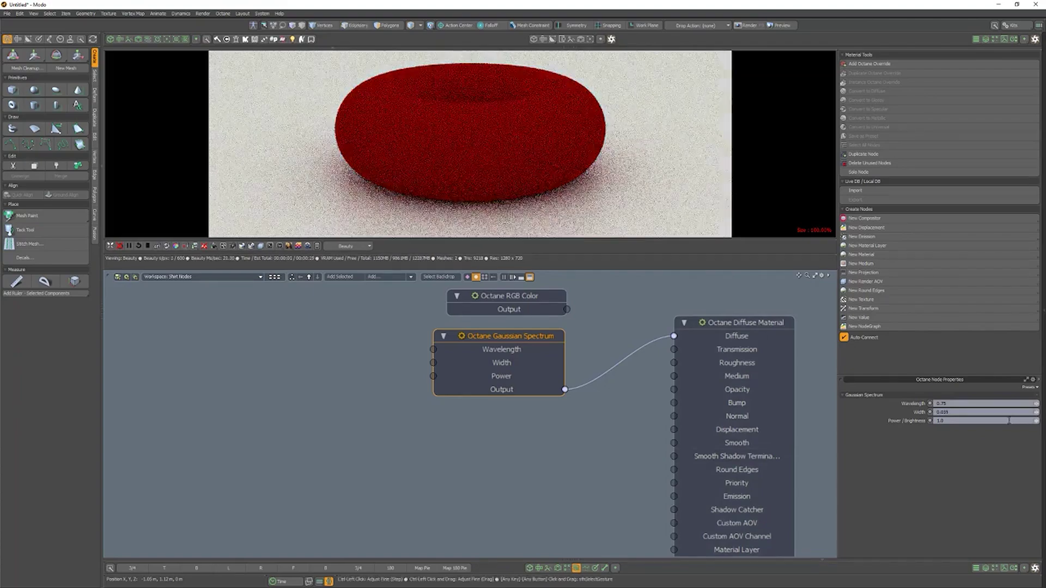
drag(1037, 420, 1026, 421)
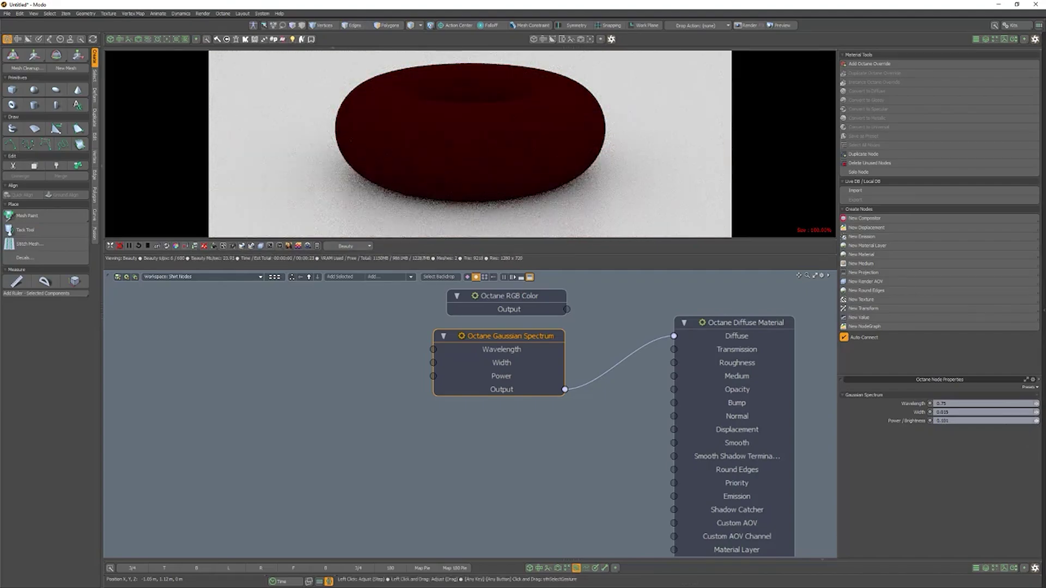
key(ctrl+z)
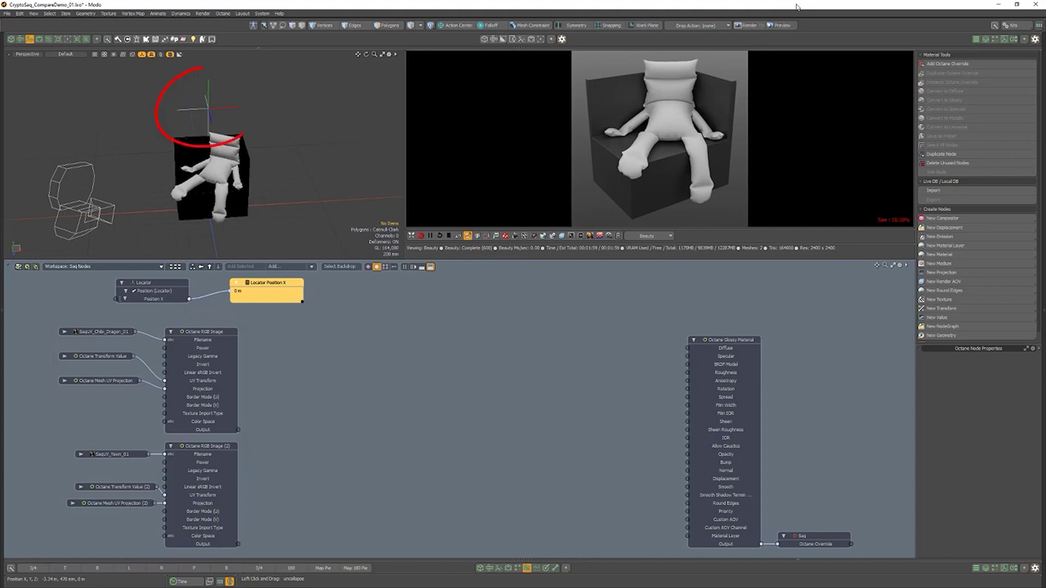
Add a Comparison operator texture node to the Seq material's node graph.
click(941, 300)
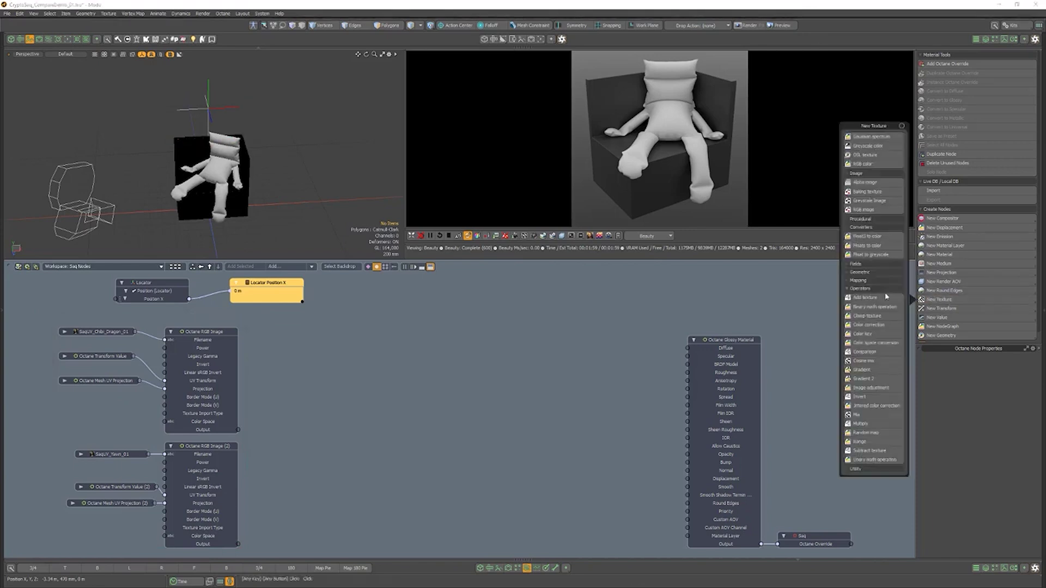
click(873, 355)
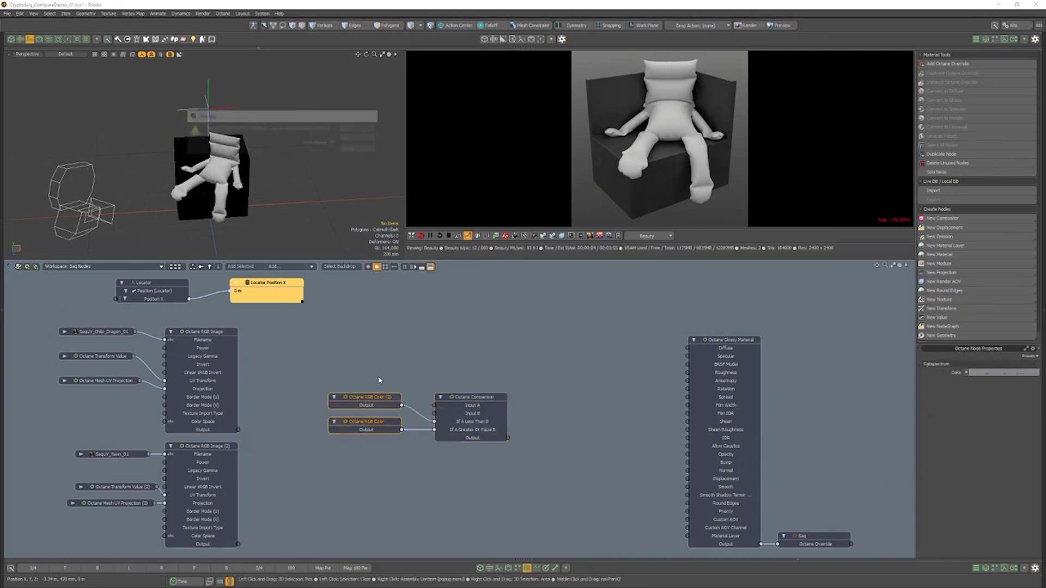
Connect the two RGB Images to the Comparison's If A Less Than B and If A Greater Or Equal B inputs, and its output to Diffuse.
drag(238, 430, 435, 422)
drag(238, 544, 434, 430)
drag(510, 438, 688, 348)
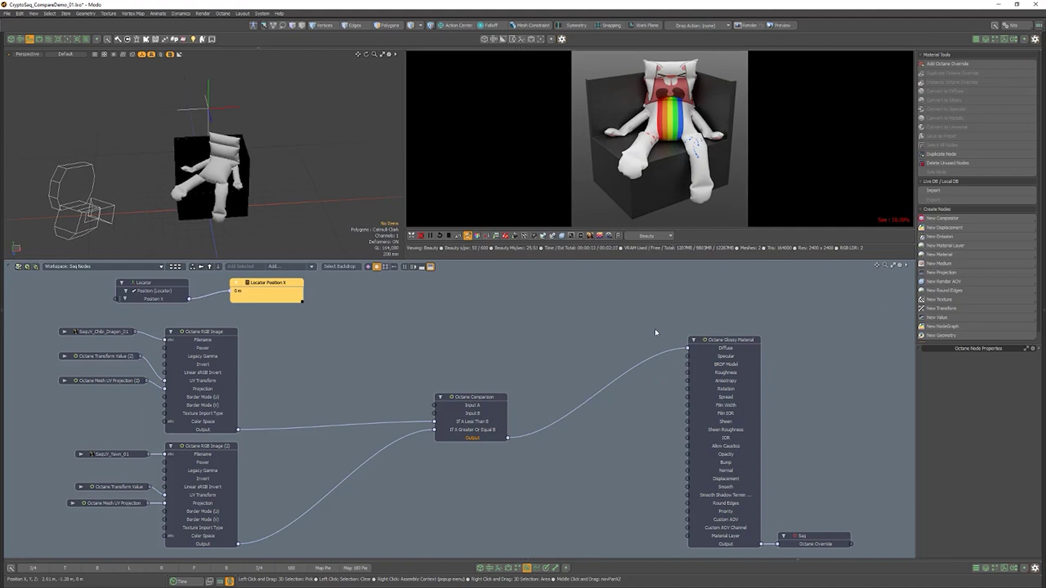
Add a Float To Greyscale texture node and a Float Value node, and arrange them ahead of the Comparison node.
click(940, 299)
click(874, 255)
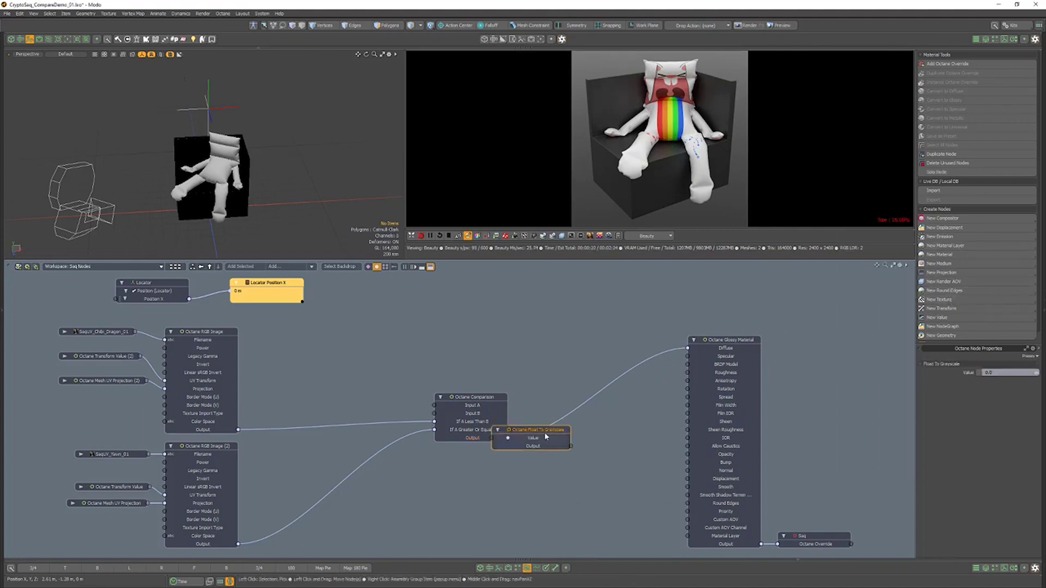
drag(547, 436, 366, 338)
click(937, 318)
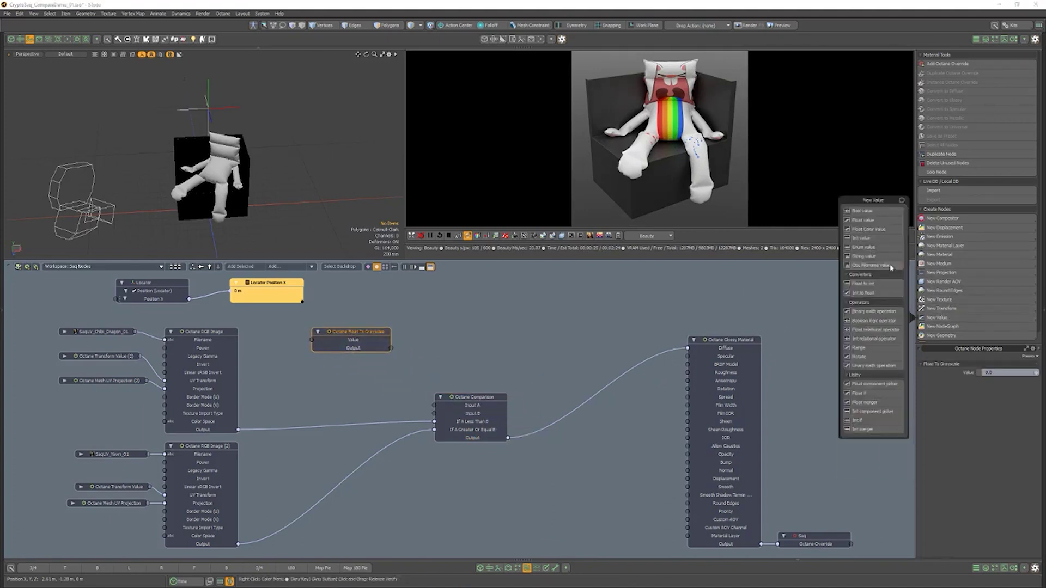
click(863, 220)
drag(528, 445, 357, 373)
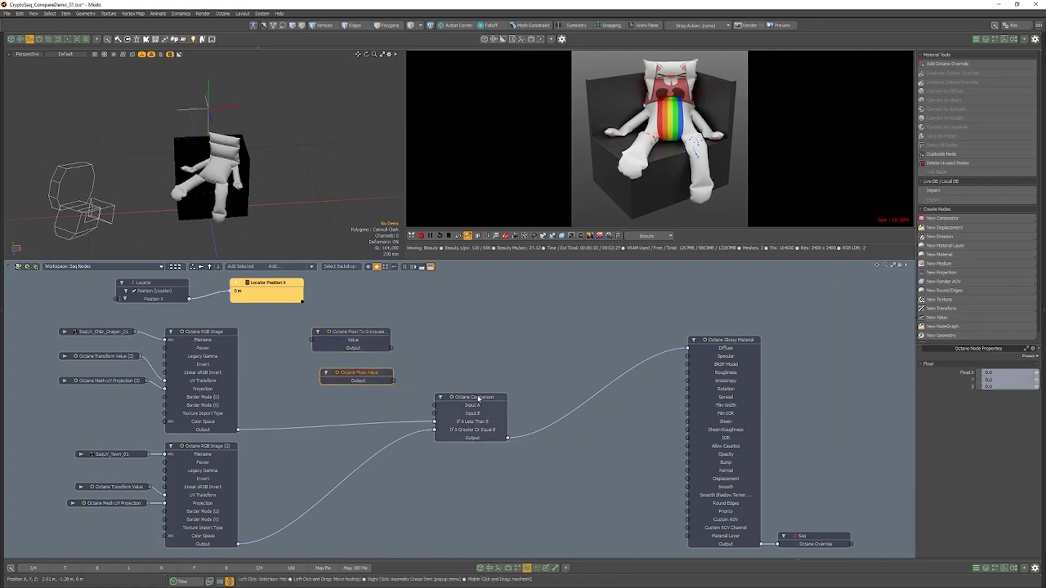
drag(479, 398, 572, 407)
drag(328, 341, 443, 358)
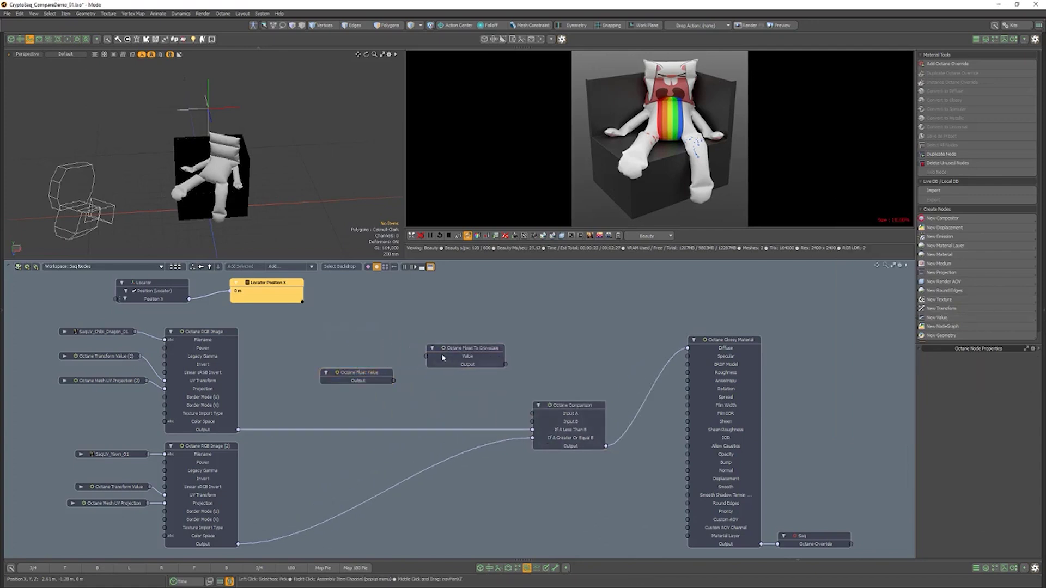
Expose the Float channel on the Float Value node and connect the Locator's Position X to it.
click(366, 376)
right_click(368, 375)
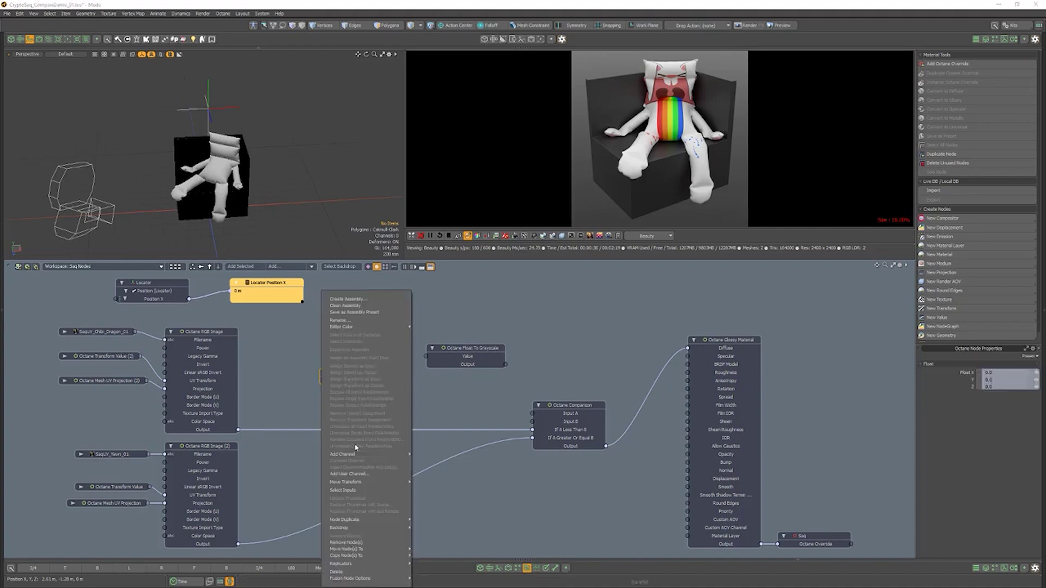
mouse_move(368, 455)
click(430, 462)
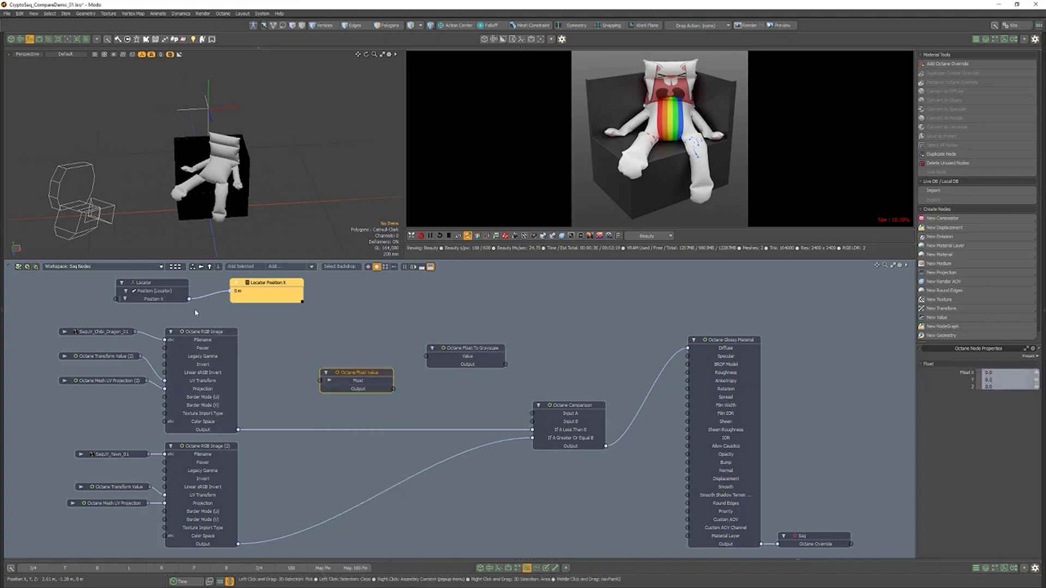
drag(210, 306, 321, 380)
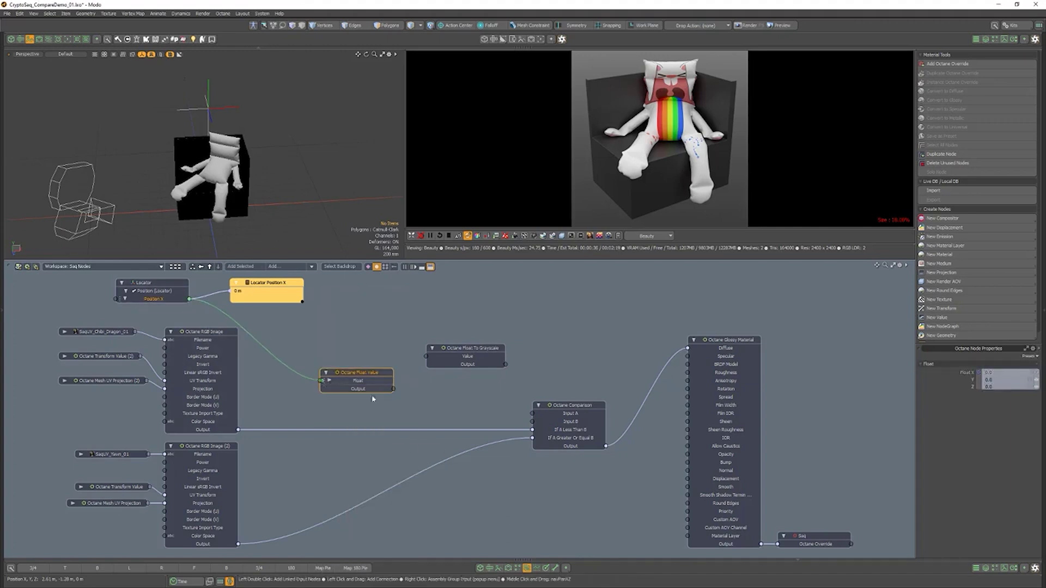
Wire the Float Value through Float To Greyscale into the Comparison's Input A, and move the Locator along its X axis.
drag(393, 388, 427, 356)
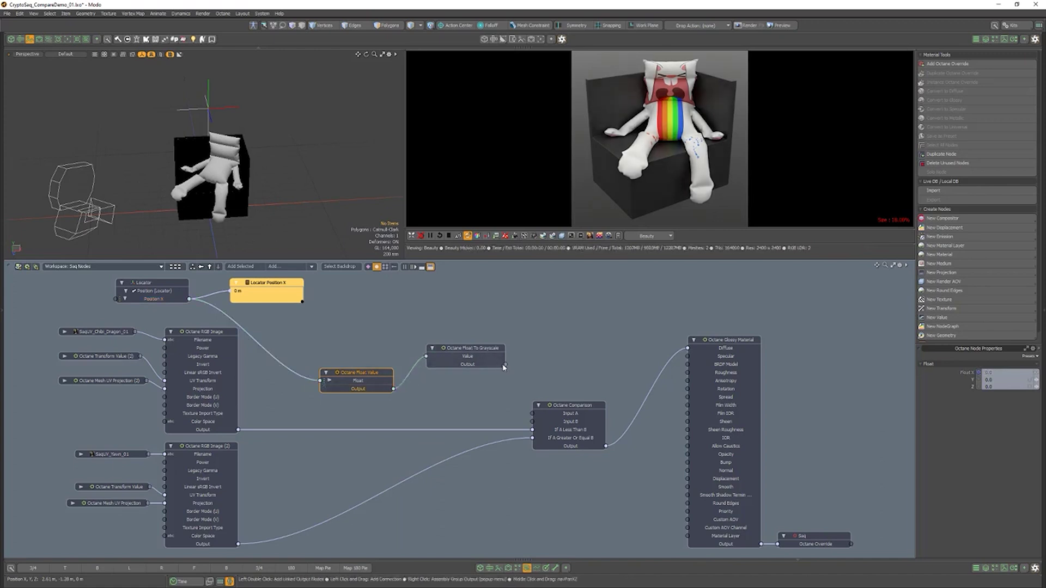
drag(506, 364, 534, 414)
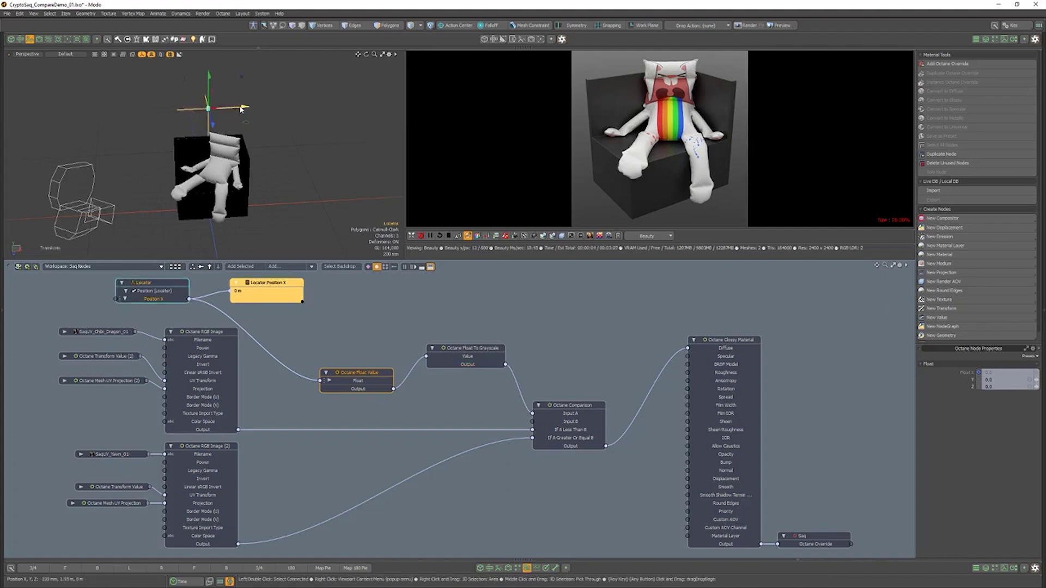
drag(240, 108, 200, 109)
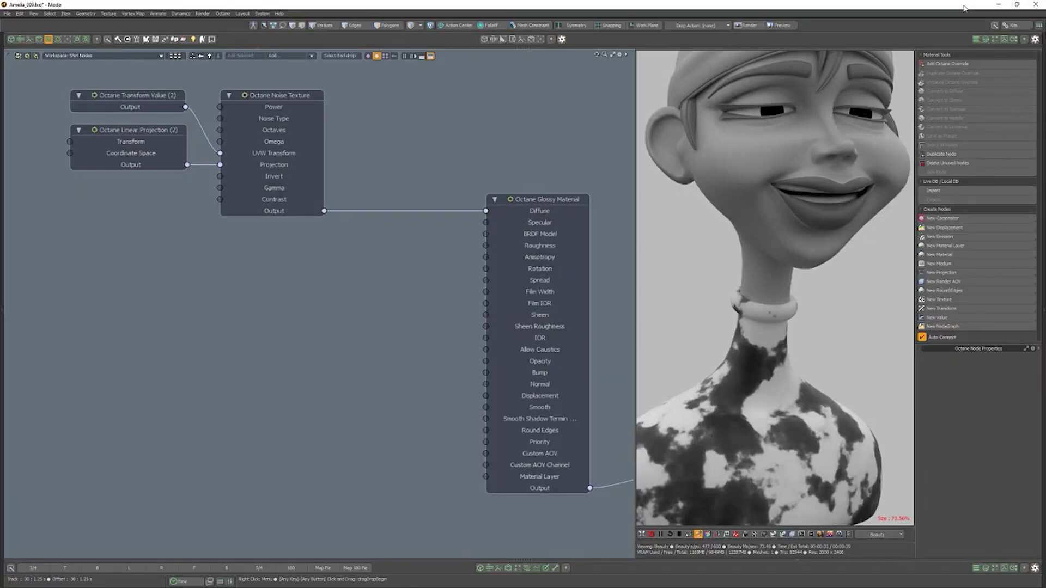
Add a Comparison texture node to the shirt's node graph and connect its output to the Glossy Material's Diffuse in place of the Noise Texture.
click(951, 299)
click(878, 319)
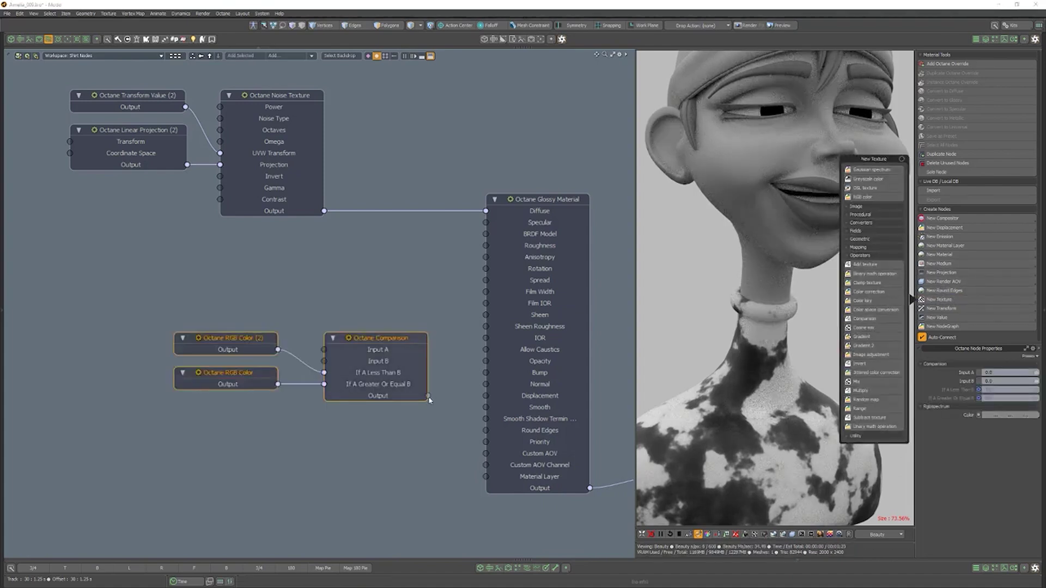
drag(429, 396, 485, 211)
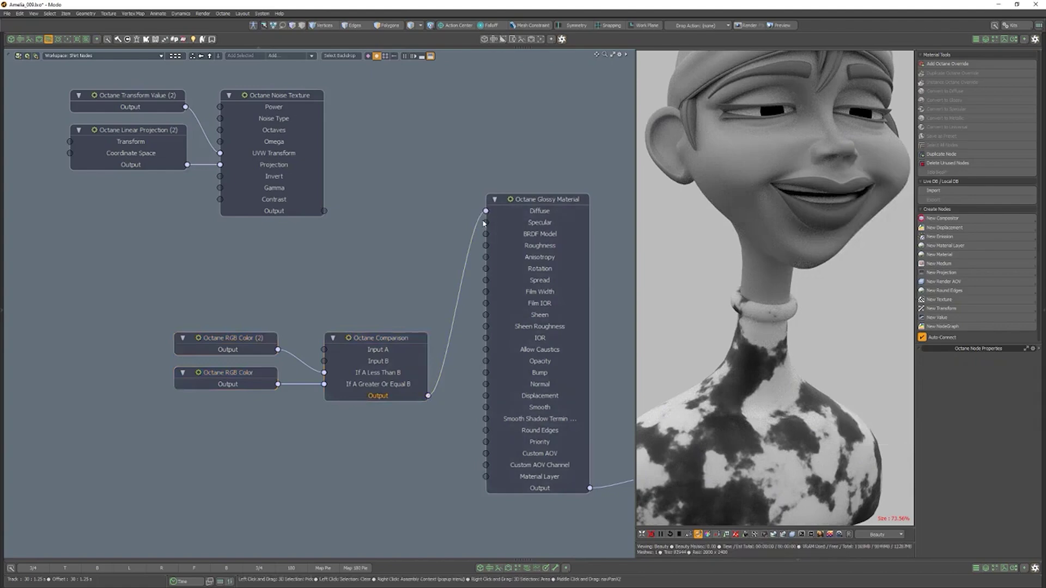
Set the Comparison's RGB Color (2) to magenta and its RGB Color to a bright blue.
click(986, 373)
drag(806, 346, 818, 359)
click(303, 451)
click(253, 378)
click(976, 375)
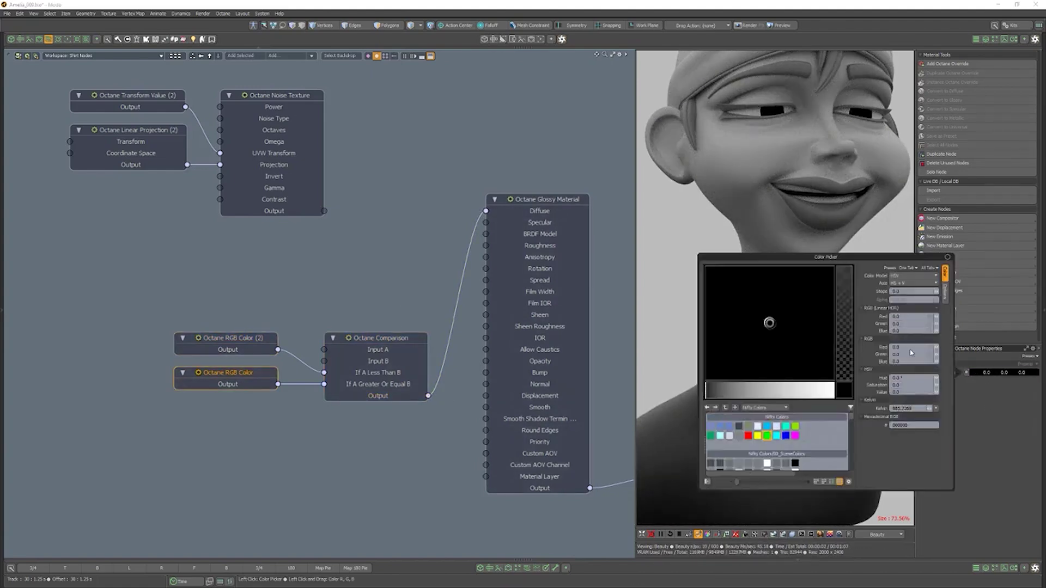
click(740, 351)
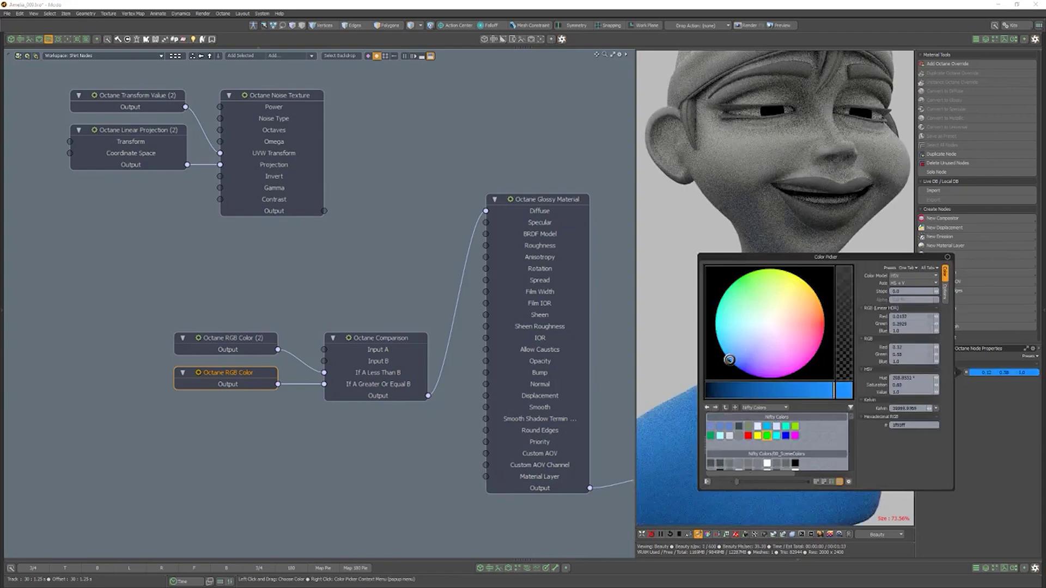
click(322, 432)
Connect the Noise Texture output to the Comparison's Input A, try 0.5 for Input B, and set Input B to 0.18.
drag(325, 211, 407, 342)
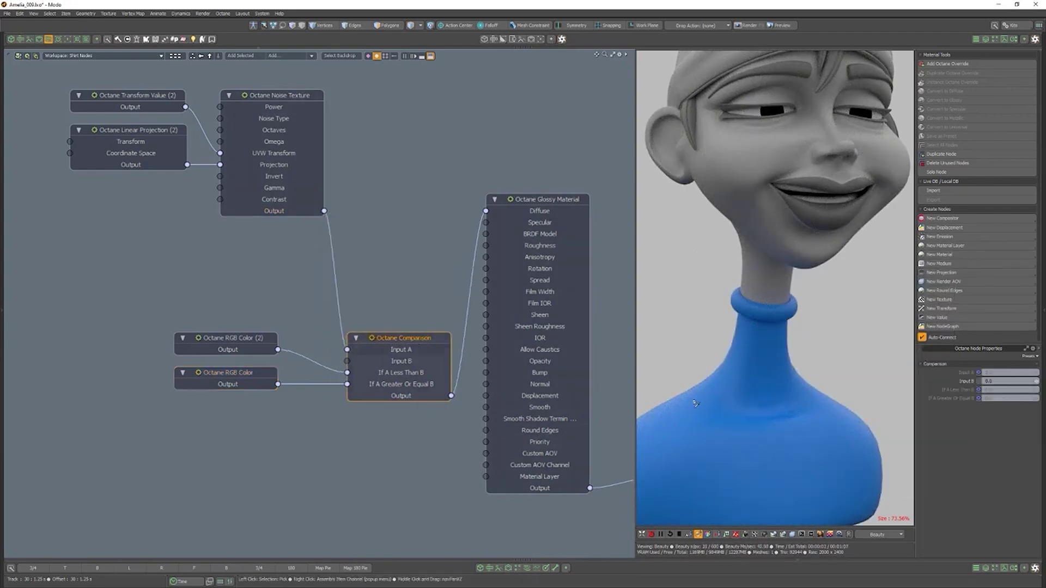
drag(1037, 383, 956, 386)
text(.5)
key(Return)
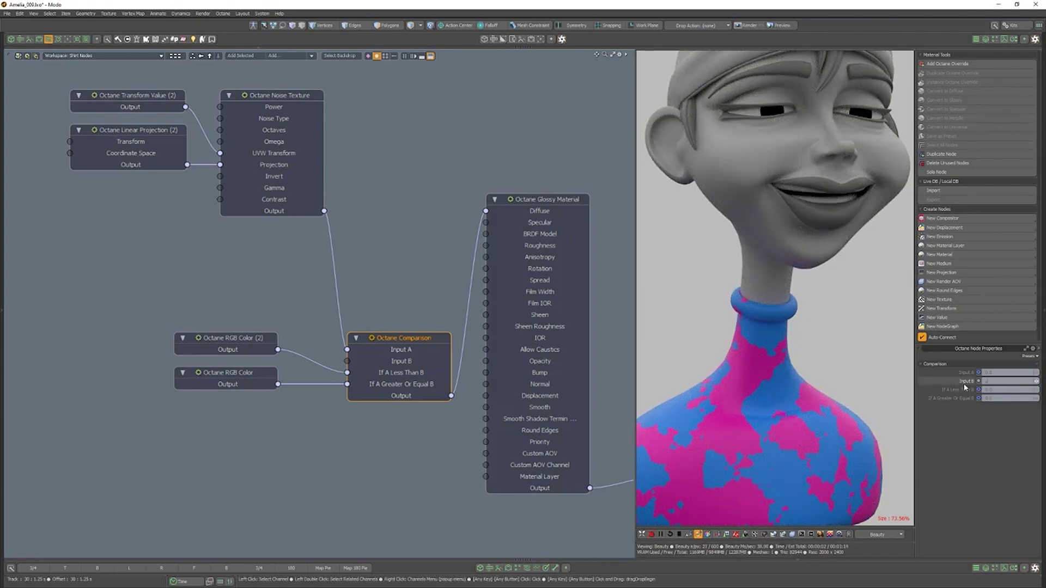
text(.5)
key(Return)
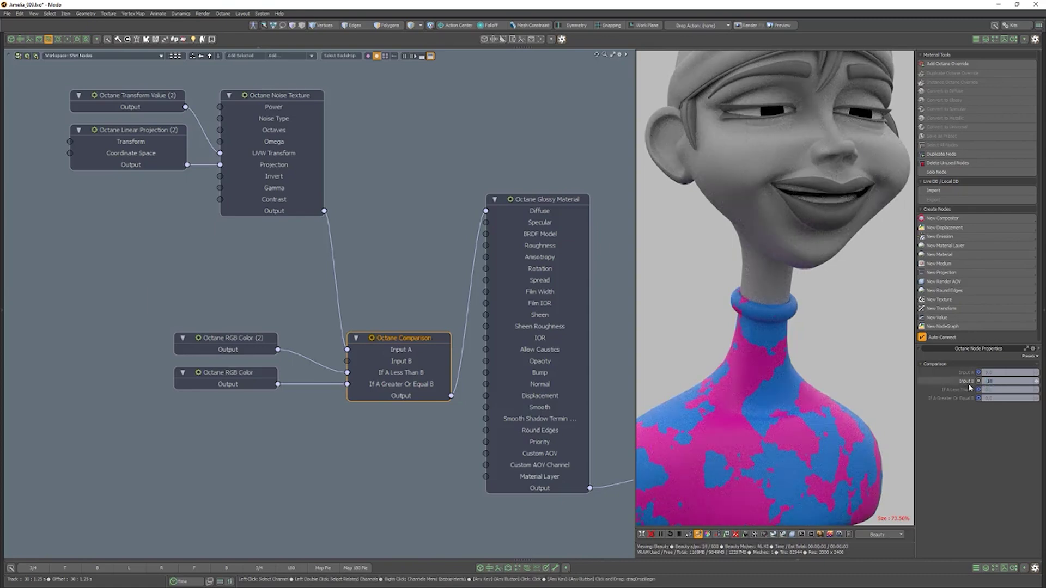
text(.18)
key(Return)
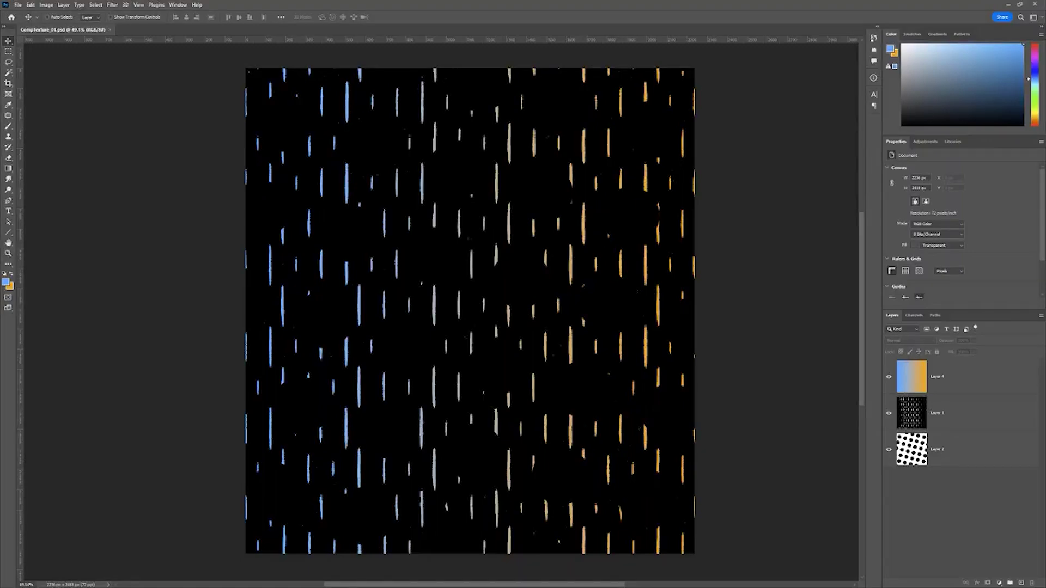
Examine the dashes layer and the gradient layer above it in CompTexture_01.psd.
click(963, 420)
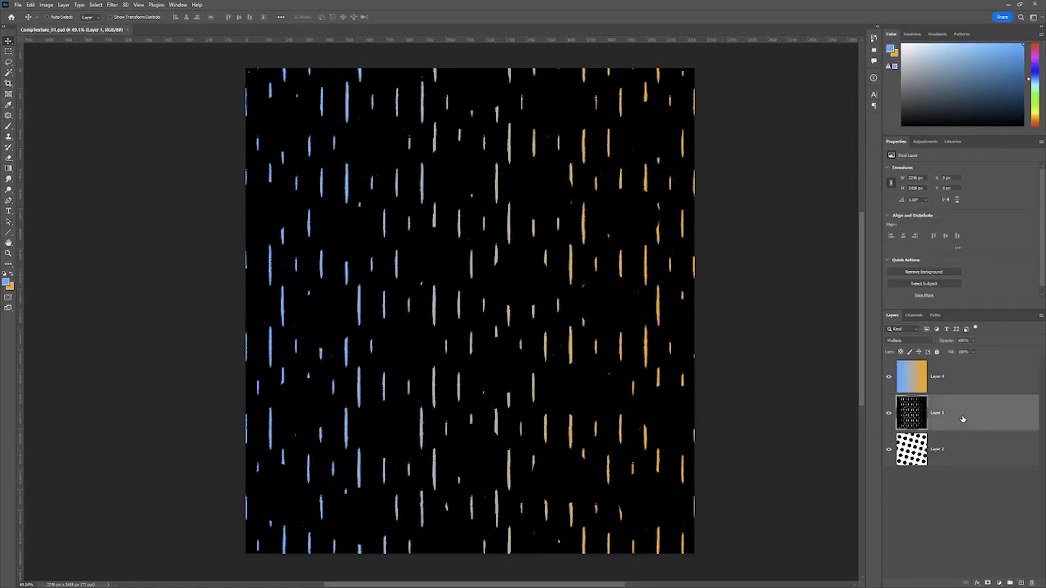
click(963, 380)
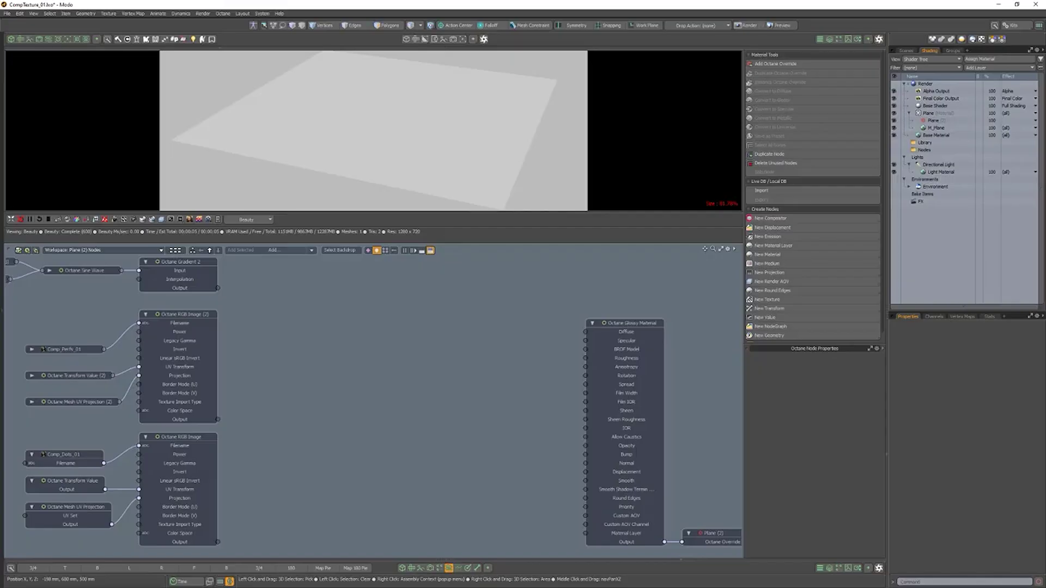
Add a Composite Texture node to the plane's node graph and connect its output to the Glossy Material's Diffuse input.
click(767, 299)
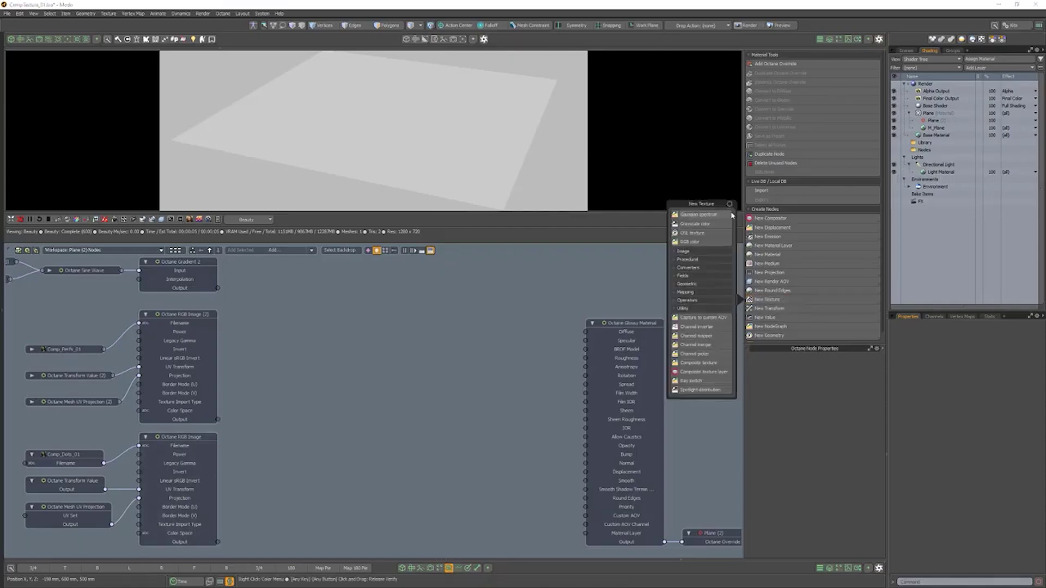
click(709, 262)
drag(399, 405, 503, 396)
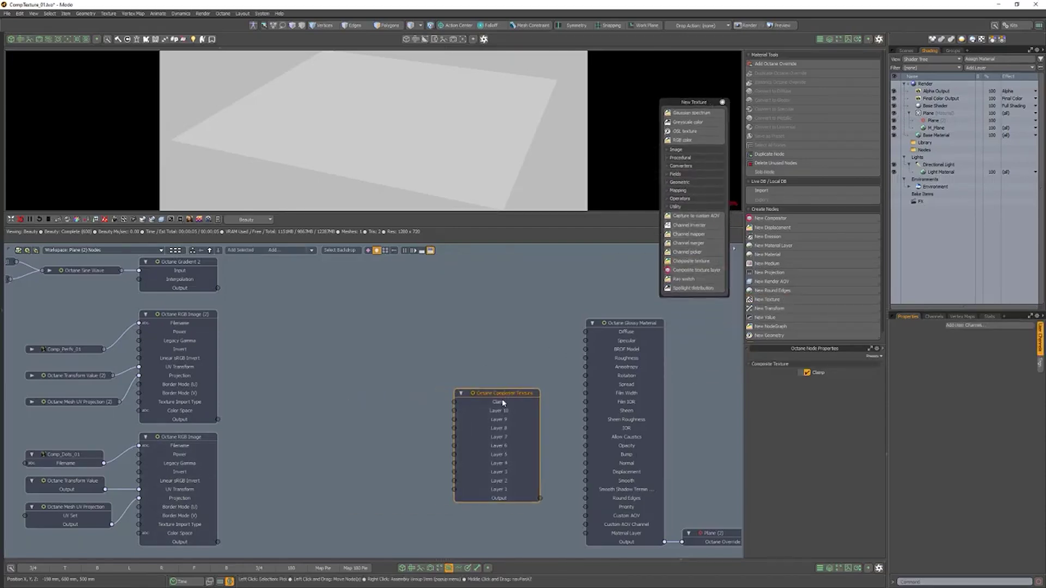
drag(540, 498, 586, 332)
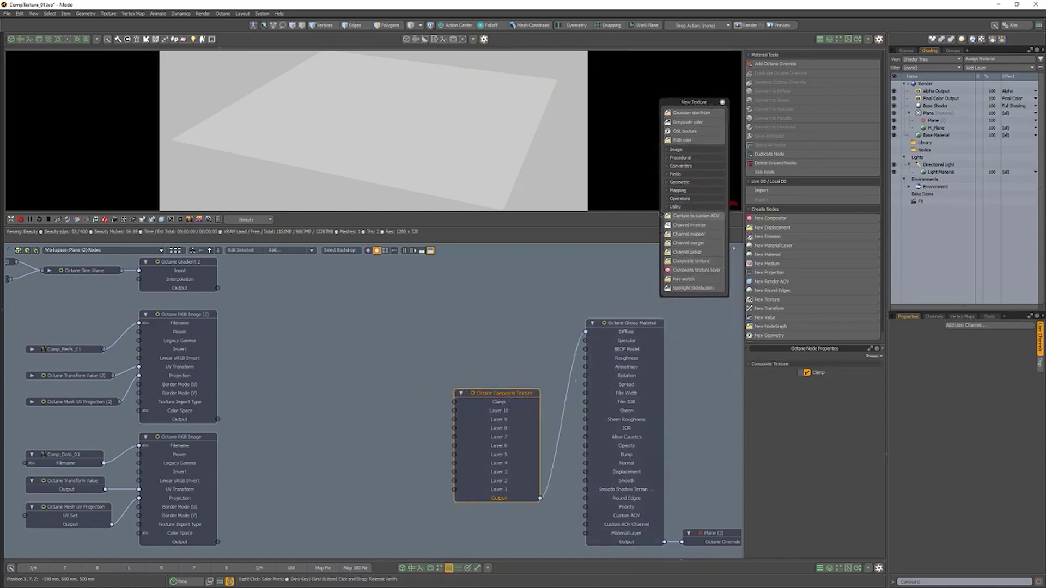
Add three Composite Texture Layer nodes and arrange them in a column between the source textures and the Composite Texture.
click(560, 292)
click(699, 273)
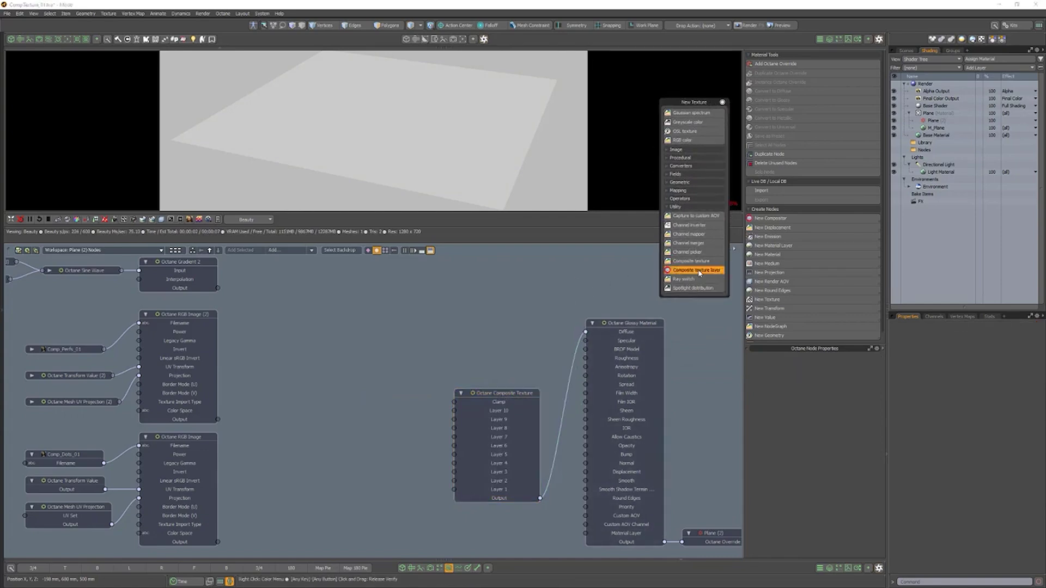
click(700, 272)
click(700, 272)
drag(427, 386, 357, 281)
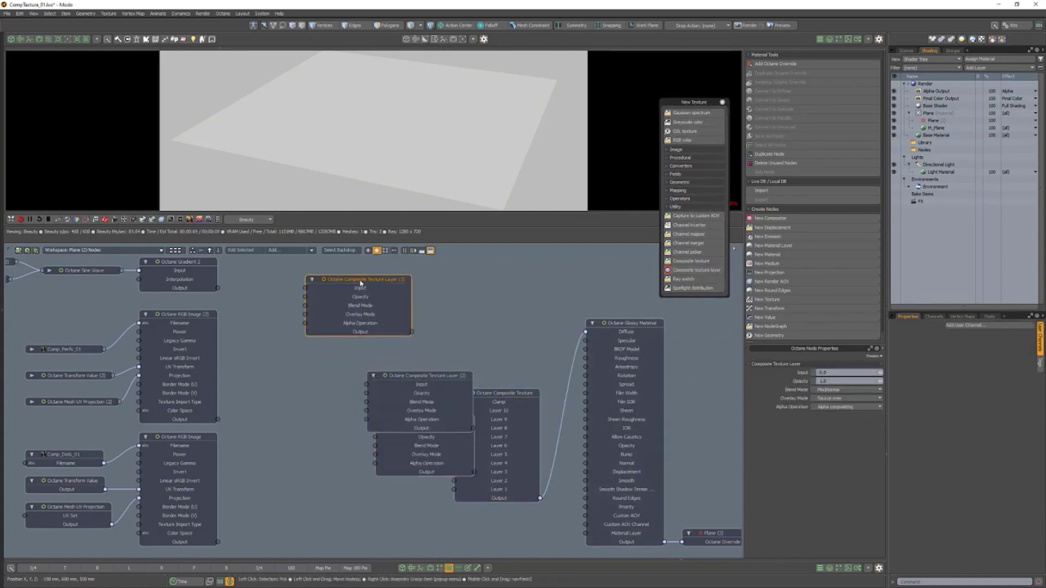
drag(417, 376, 352, 358)
drag(425, 423, 346, 467)
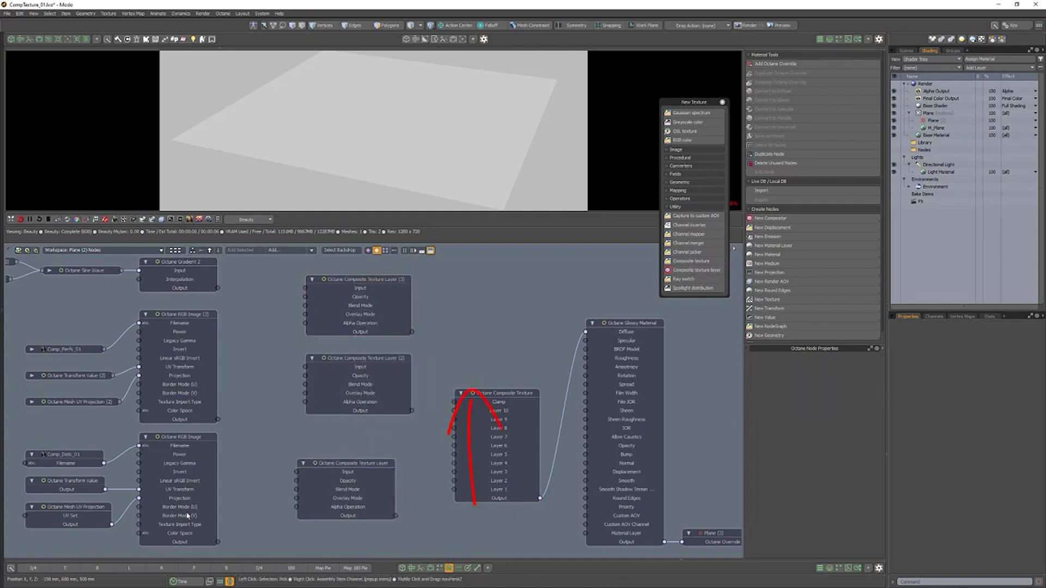
Wire RGB Image through the first Composite Texture Layer into Layer 1, and RGB Image (2) through Composite Texture Layer (2) into Layer 2.
mouse_move(217, 542)
mouse_down()
mouse_move(304, 480)
mouse_move(296, 472)
mouse_up()
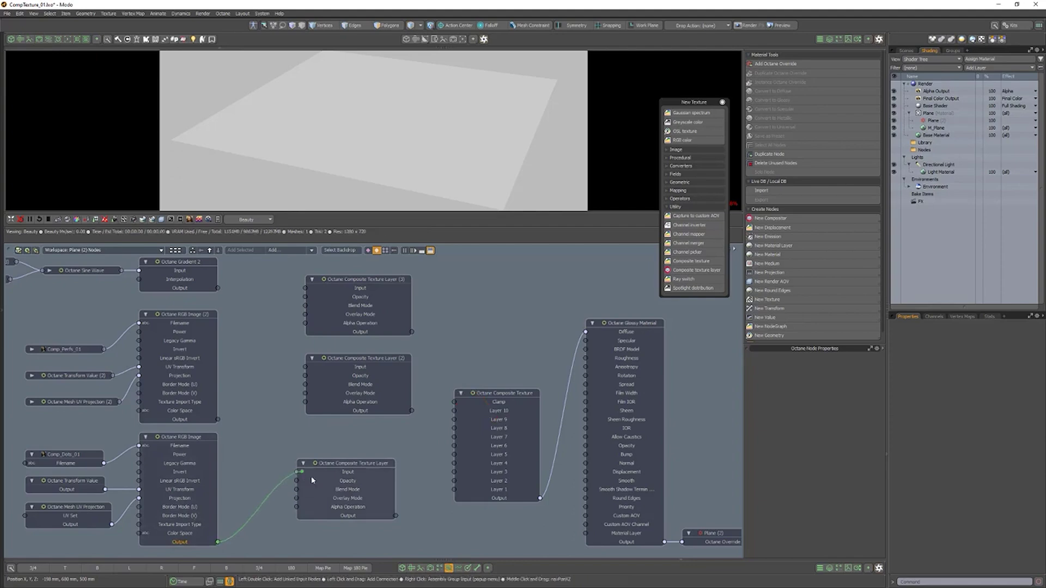
drag(396, 516, 455, 490)
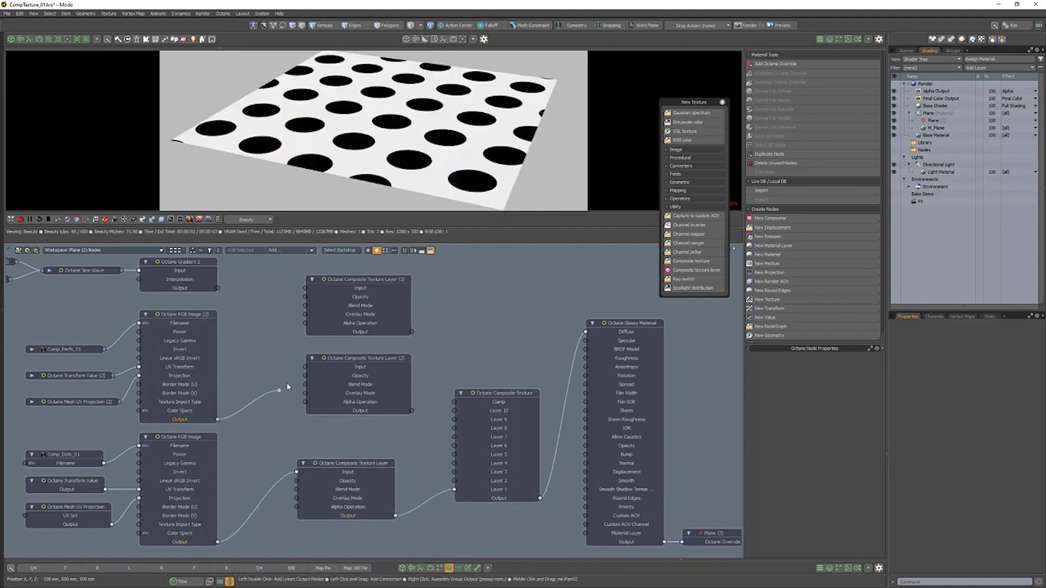
drag(287, 386, 306, 368)
drag(450, 459, 455, 481)
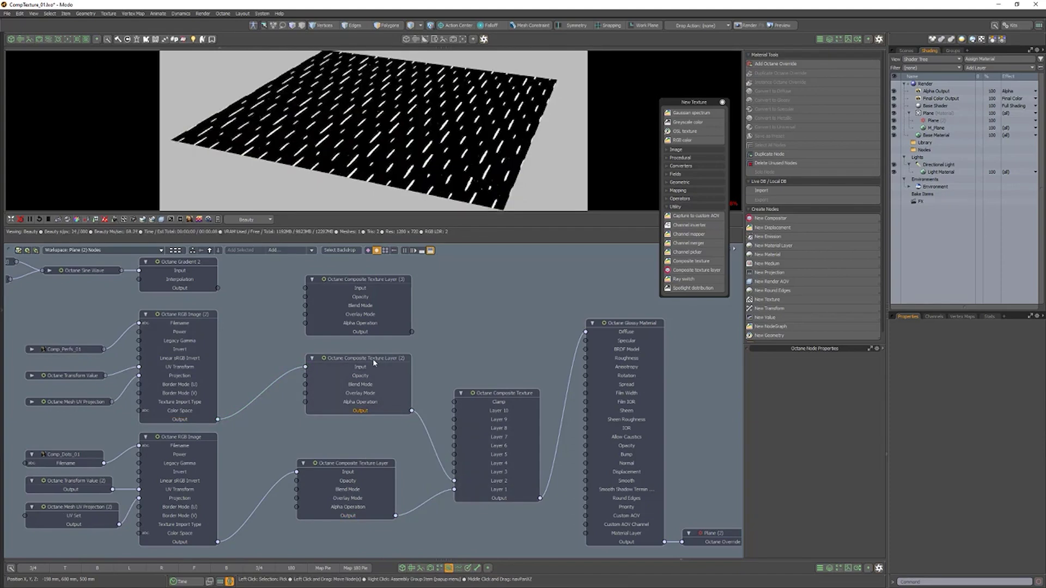
Set the Blend Mode of Composite Texture Layer (2) to Blend|Multiply.
click(373, 359)
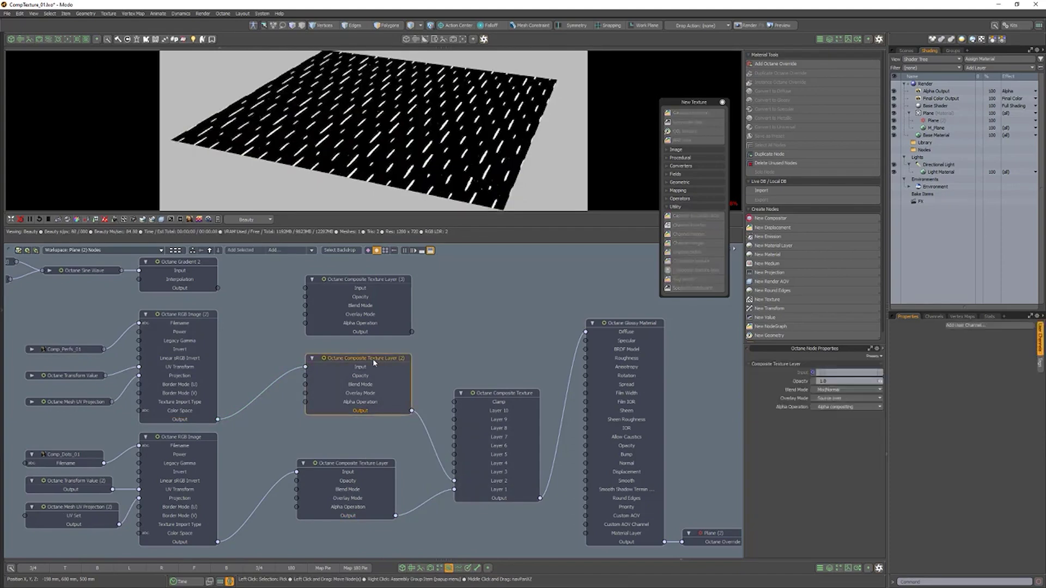
click(831, 392)
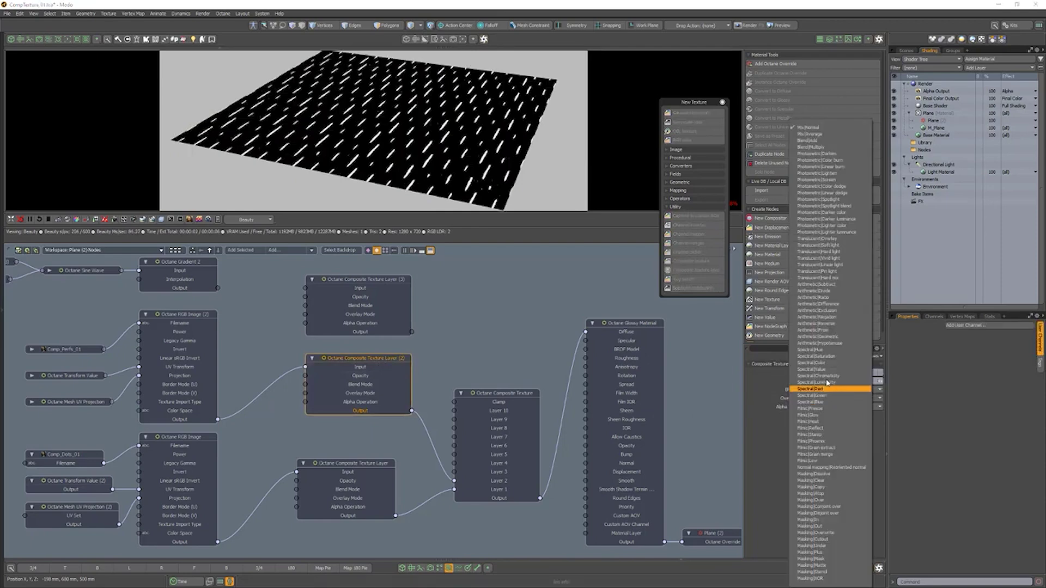
click(825, 147)
click(483, 343)
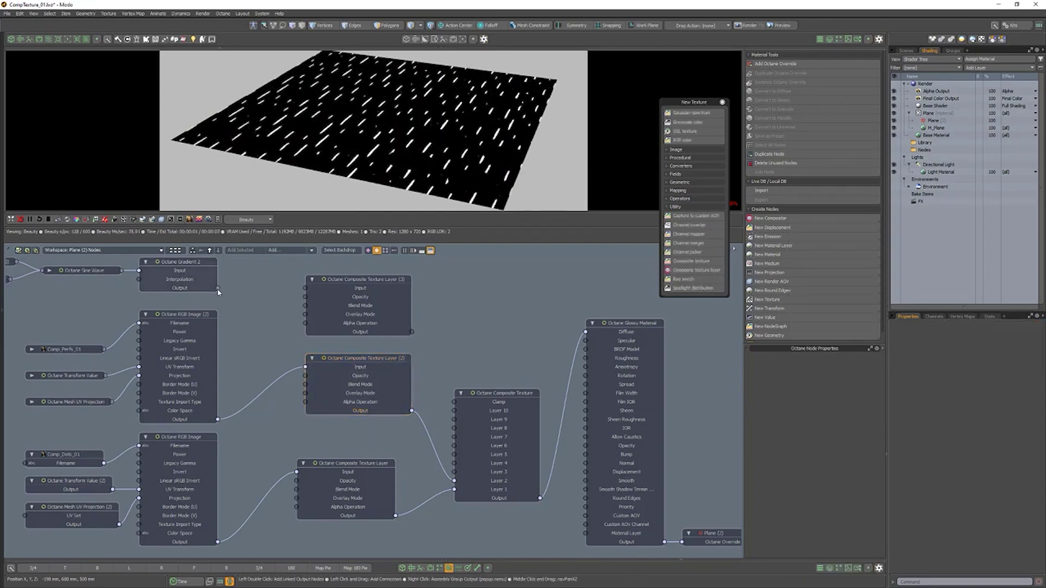
Wire Gradient 2 through Composite Texture Layer (3) into Layer 3 of the Composite Texture.
drag(307, 288, 305, 288)
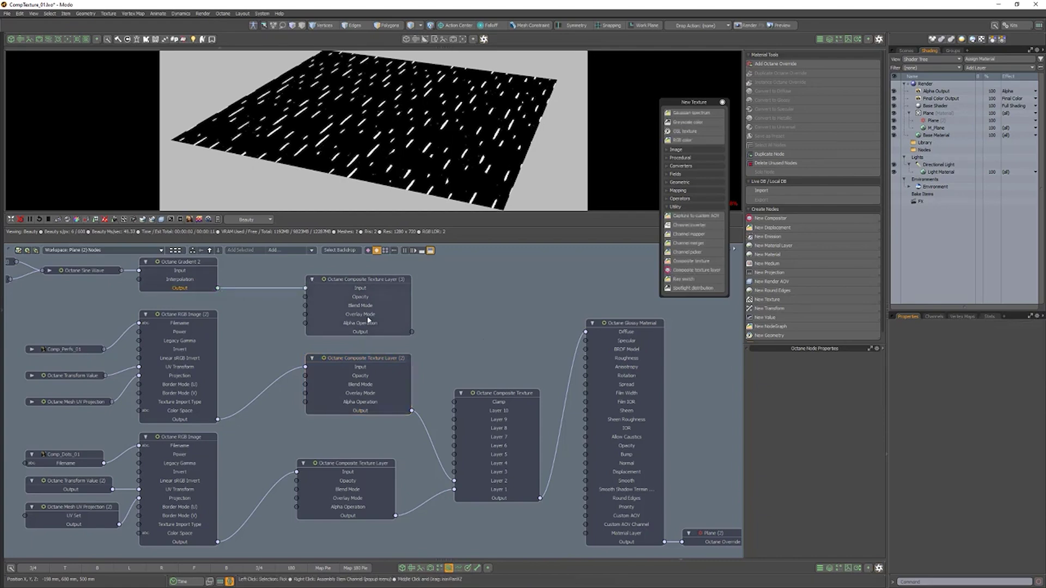
drag(411, 332, 441, 370)
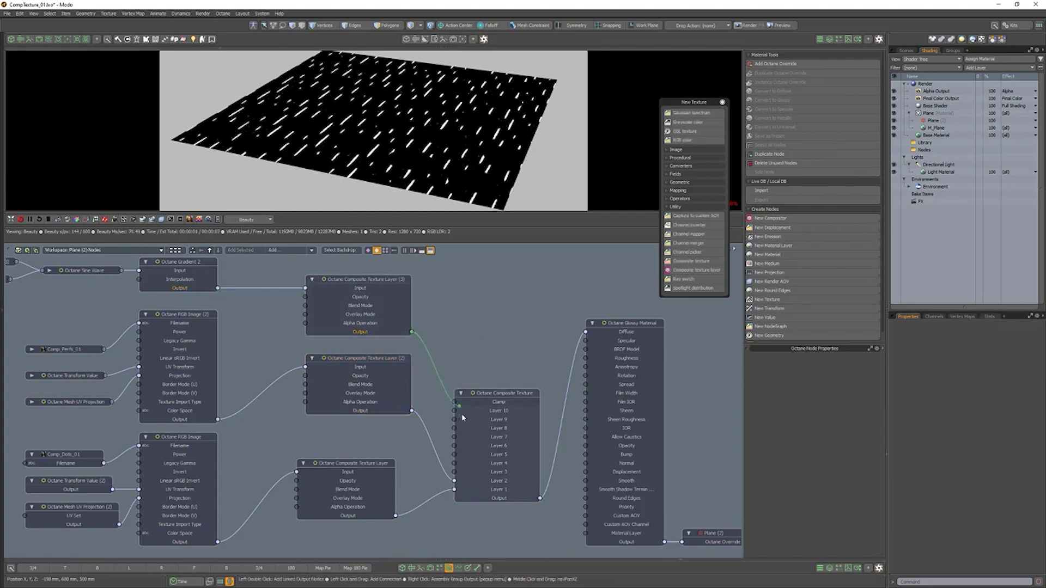
drag(466, 476, 457, 473)
Change the Blend Mode of the gradient's Composite Texture Layer (3).
click(373, 280)
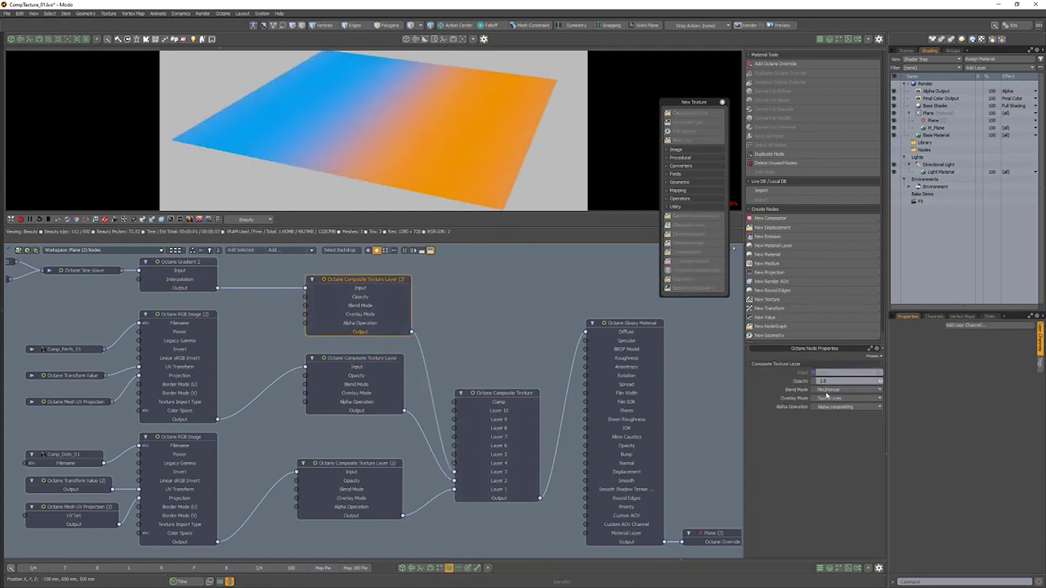
click(853, 390)
click(850, 171)
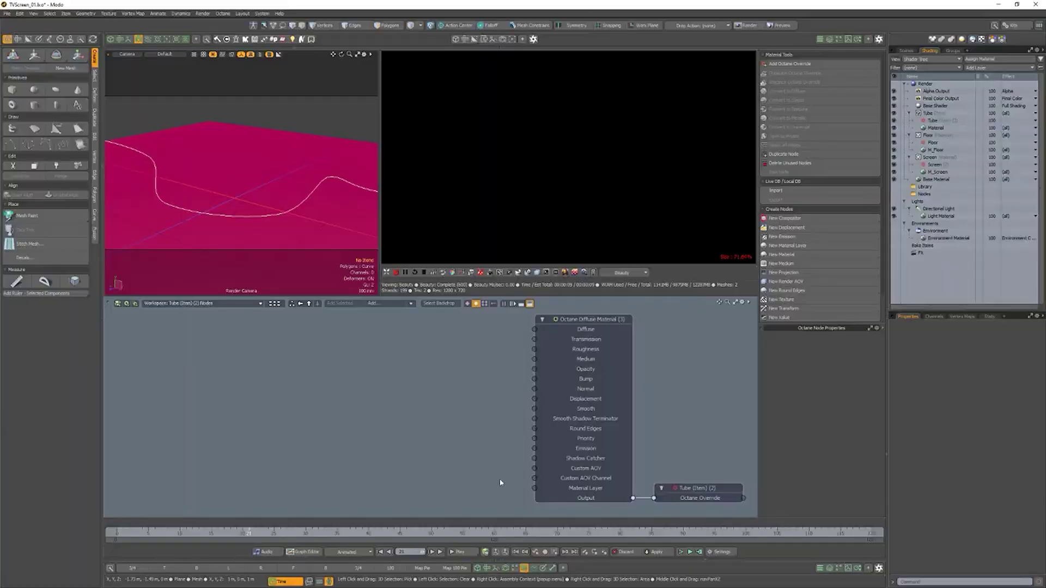
Add a Texture Emission to the tube's Diffuse Material Emission input, with Texture at 1.0 and Surface Brightness enabled.
click(598, 453)
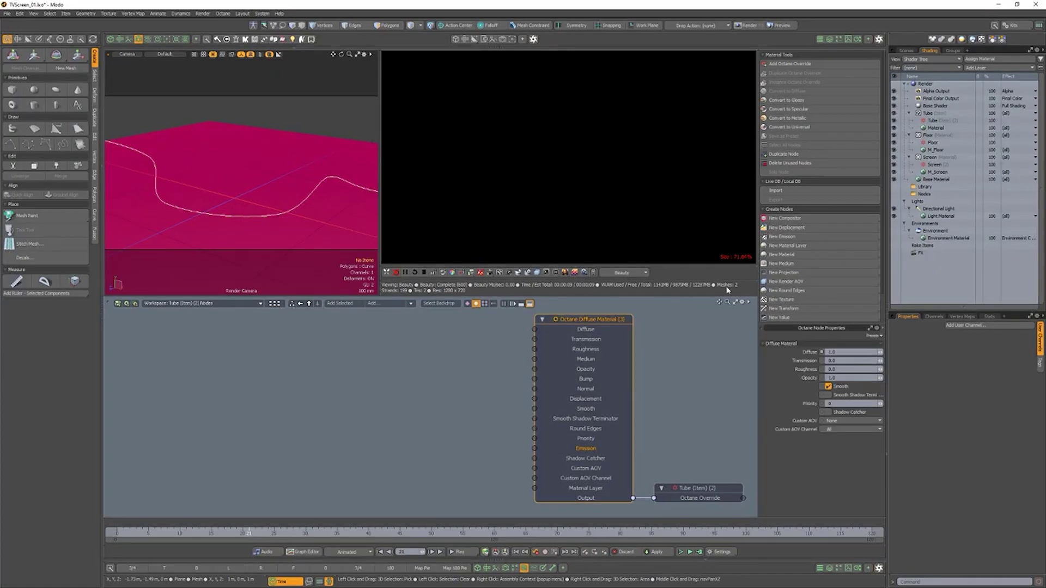
click(801, 241)
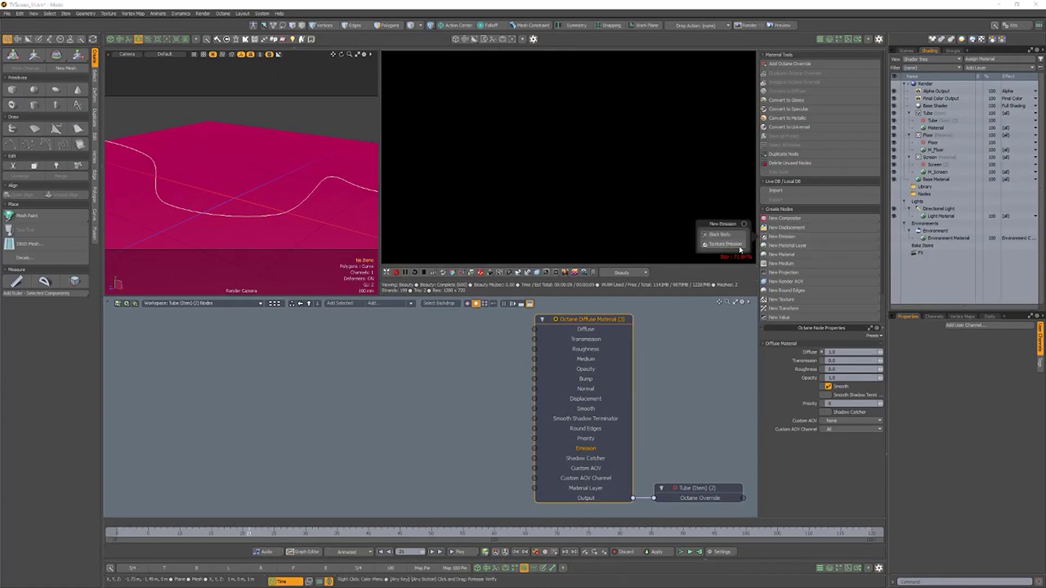
click(722, 249)
drag(544, 386, 474, 346)
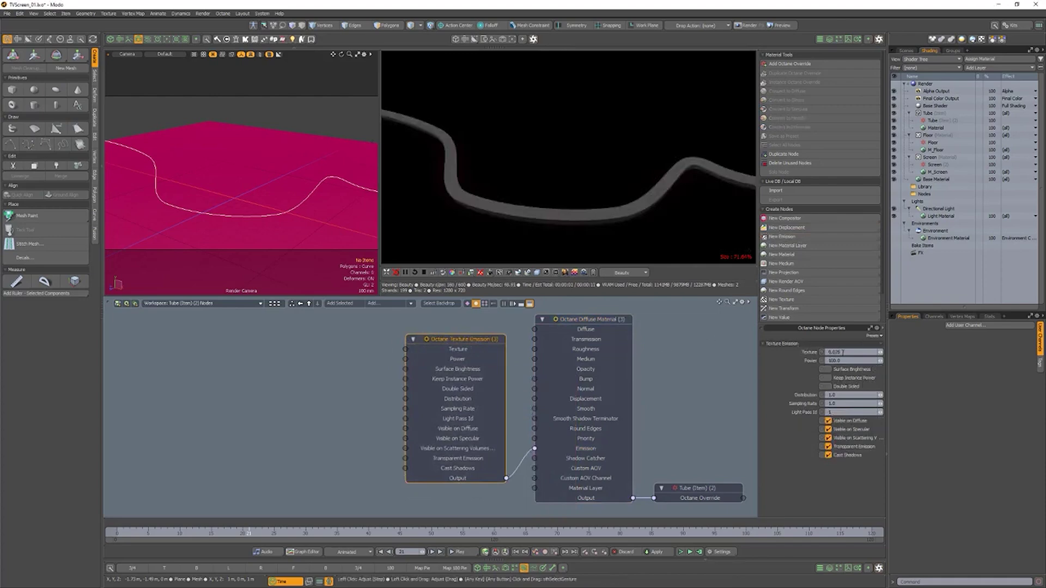
drag(847, 352, 800, 361)
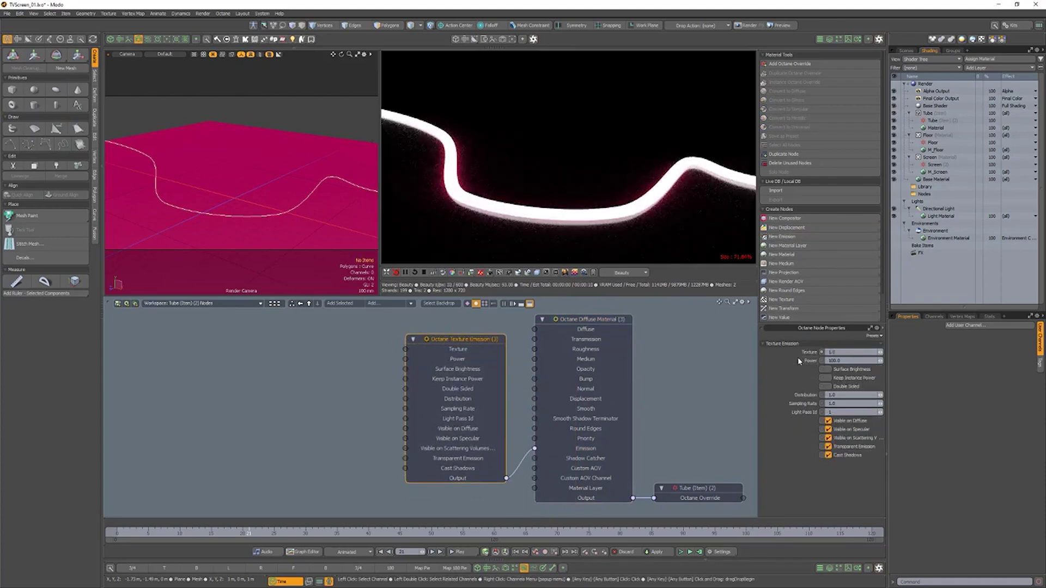
click(829, 370)
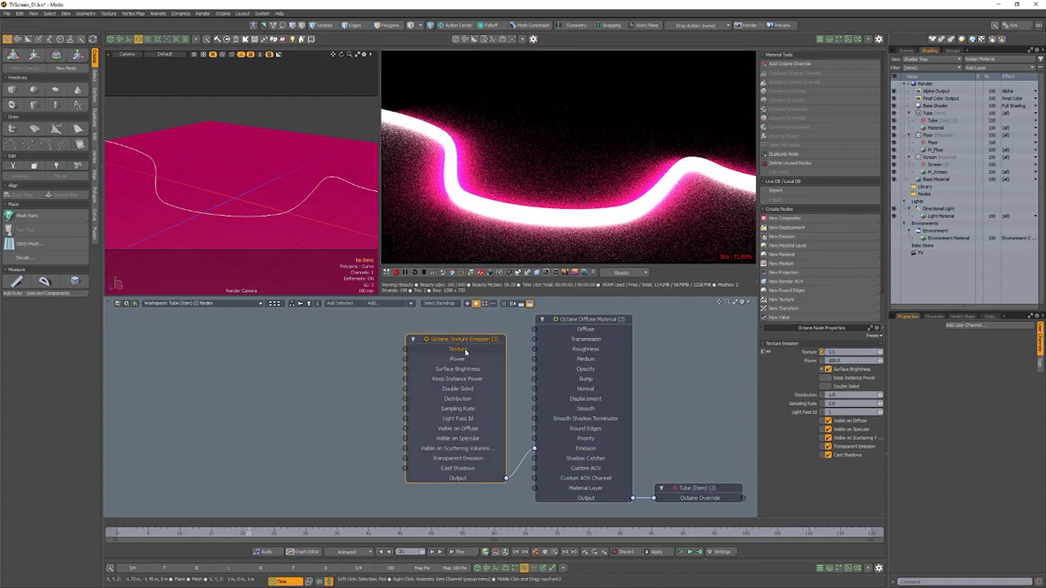
Add an RGB Color node to the Texture Emission's Texture input and choose its emission color.
click(782, 300)
click(704, 75)
drag(475, 449, 358, 348)
click(820, 353)
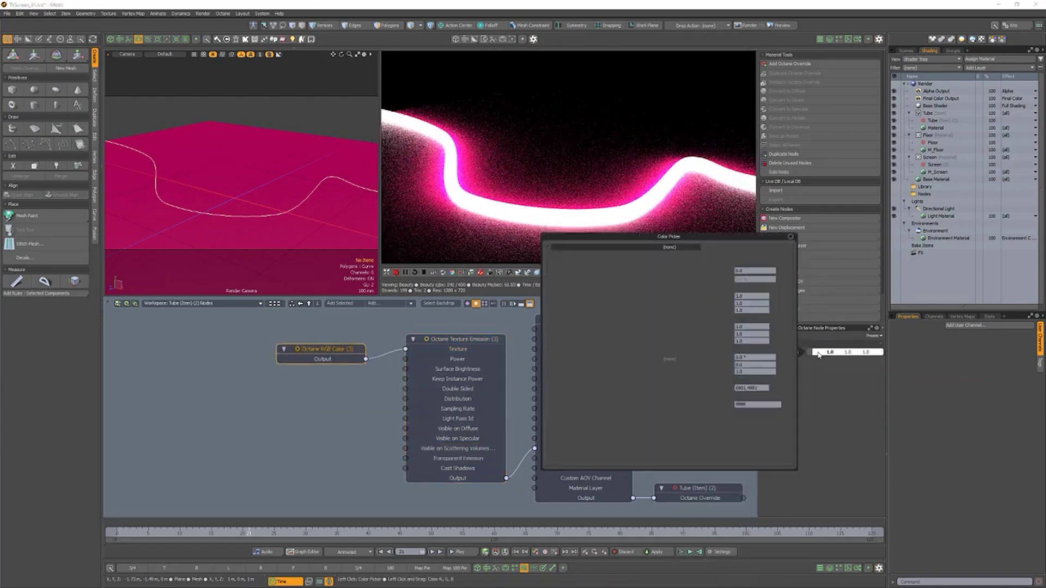
click(663, 282)
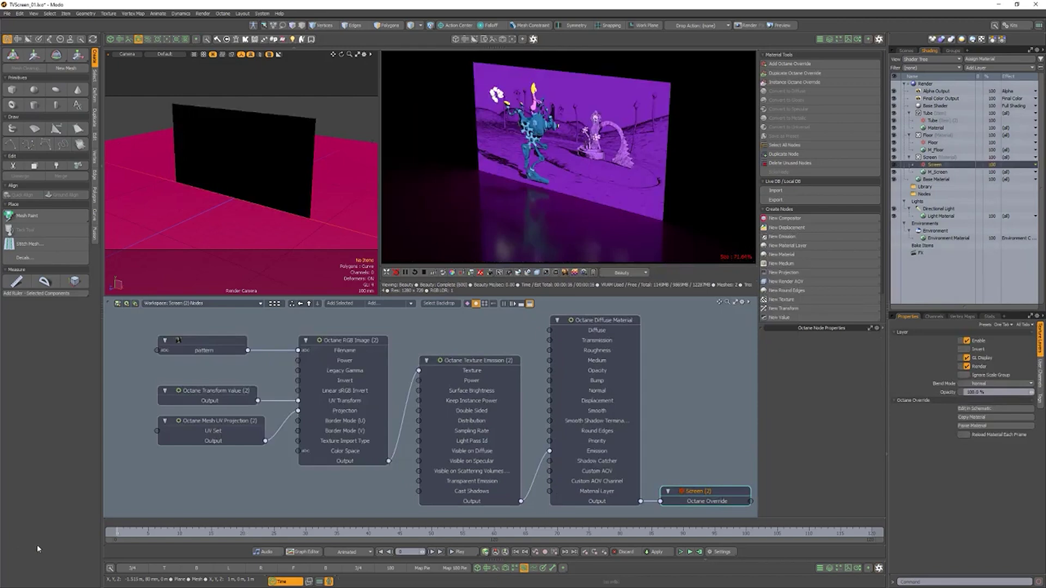
Scrub the timeline from the start to about frame 120 to preview the emissive screen in the render.
drag(125, 537, 872, 538)
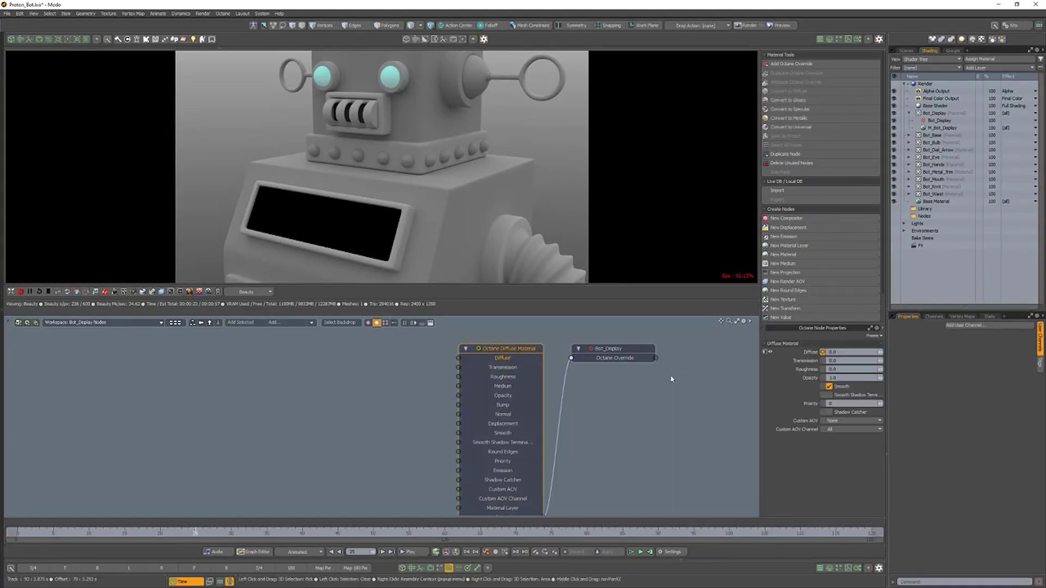
Add a Digits texture to the Diffuse input of the robot display's material and place its nodes clear of the material.
click(783, 299)
click(728, 162)
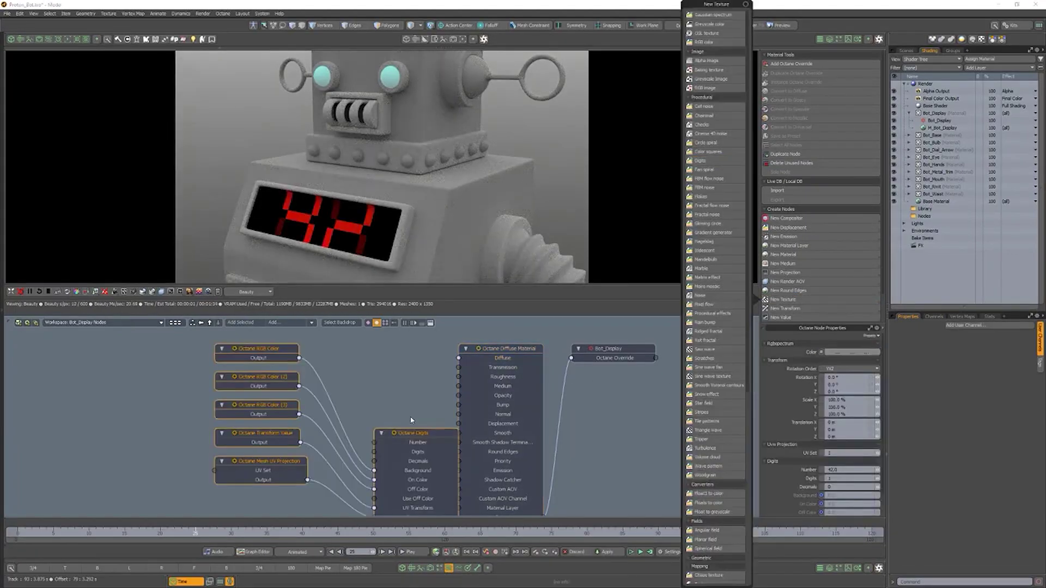
drag(433, 435, 353, 425)
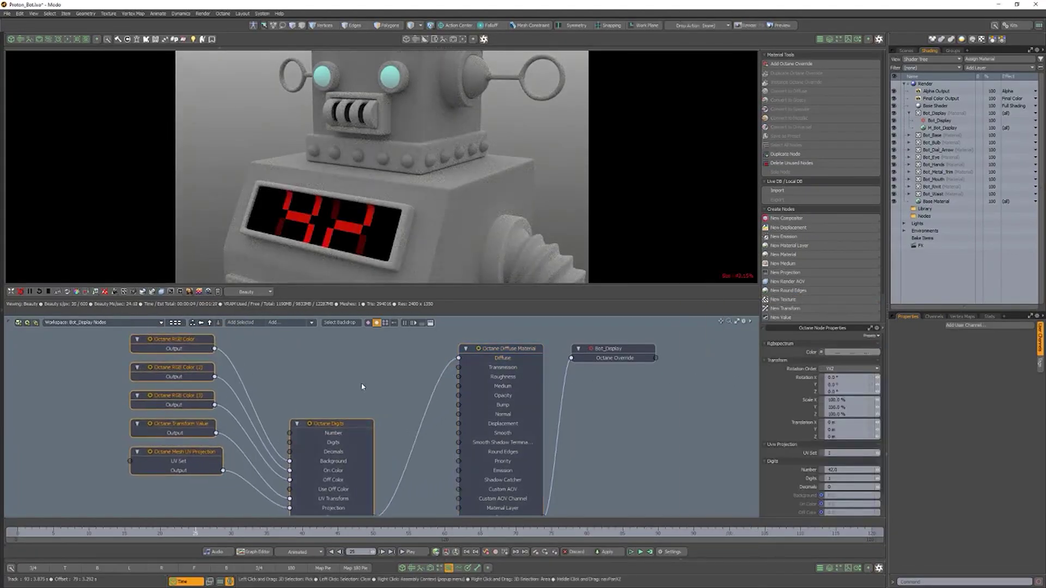
Set the Digits node's Number to 1408 and its Digits to 8.
click(353, 425)
click(845, 353)
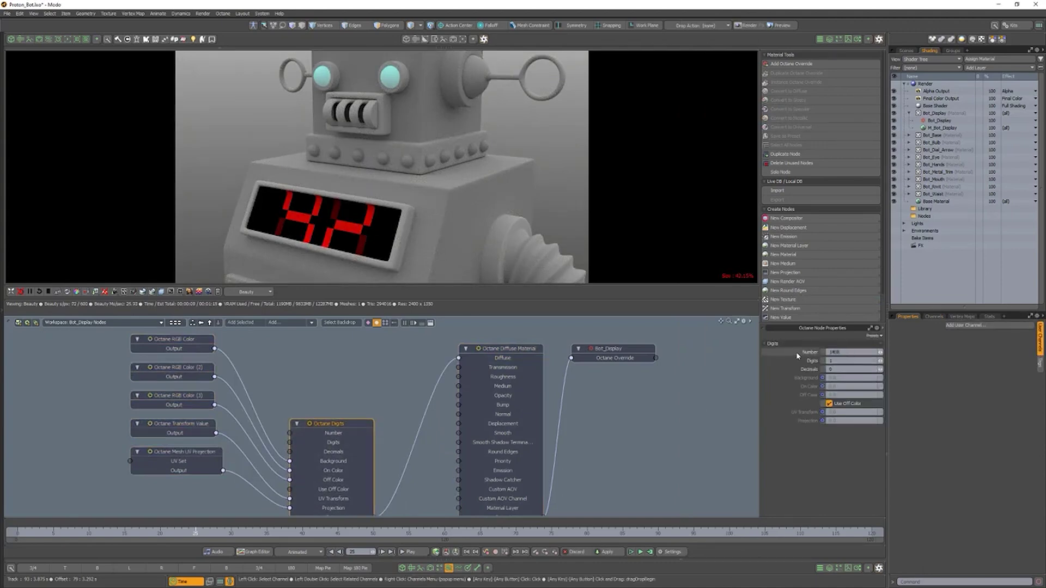
text(1408)
key(Return)
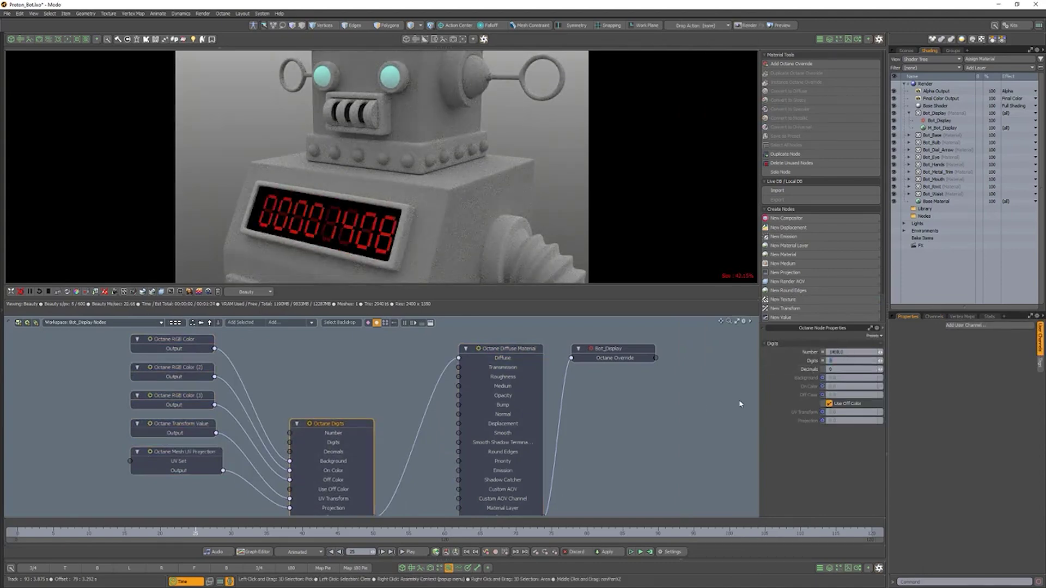
Change the display's On Color, RGB Color (2), to bright green.
click(183, 339)
click(181, 372)
click(818, 353)
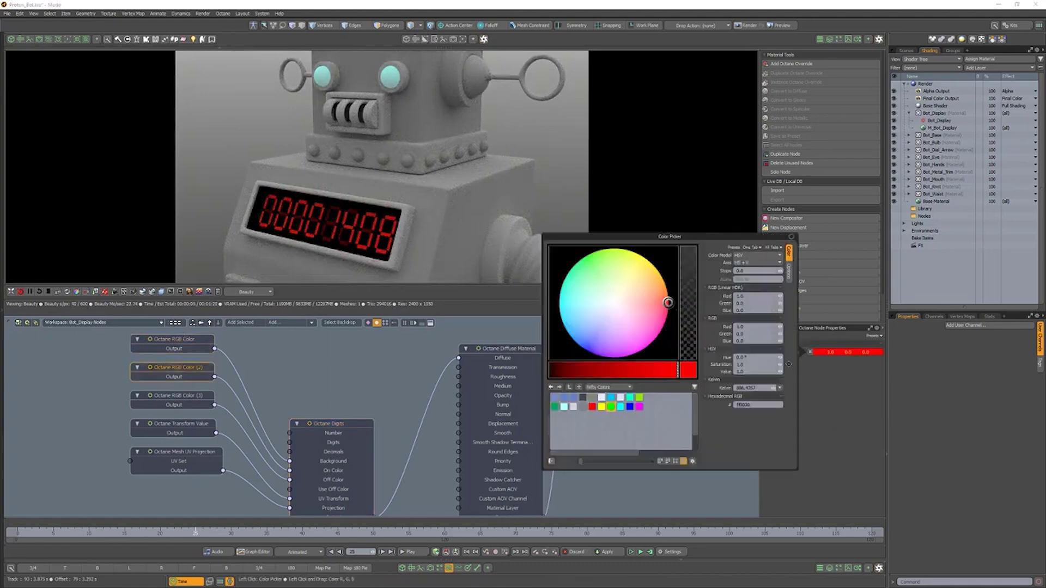
click(612, 416)
Change the display's Off Color, RGB Color (3), to a dark green with RGB values 0.0, 0.38, 0.0.
click(180, 396)
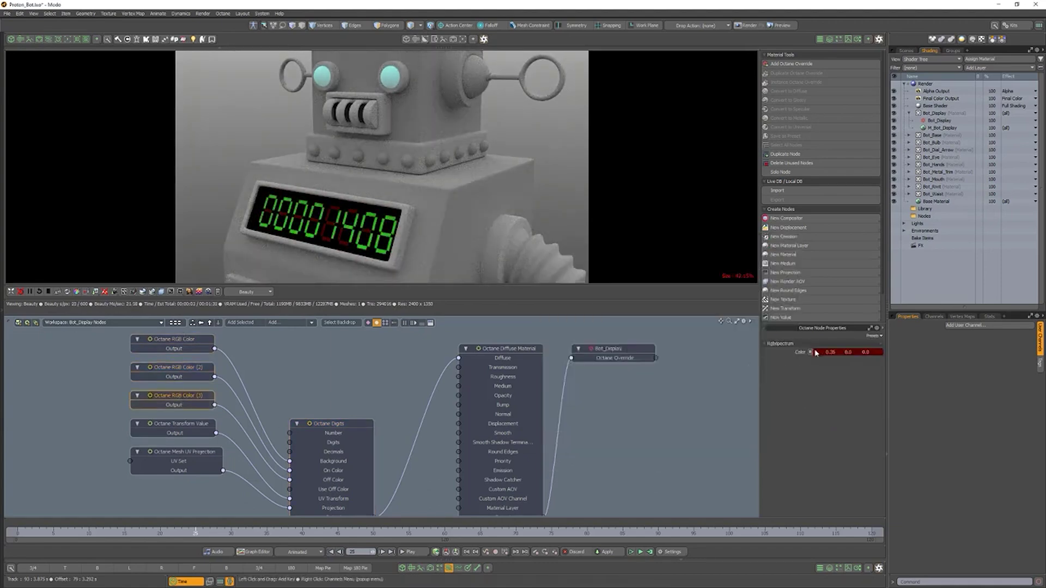
click(823, 353)
click(612, 417)
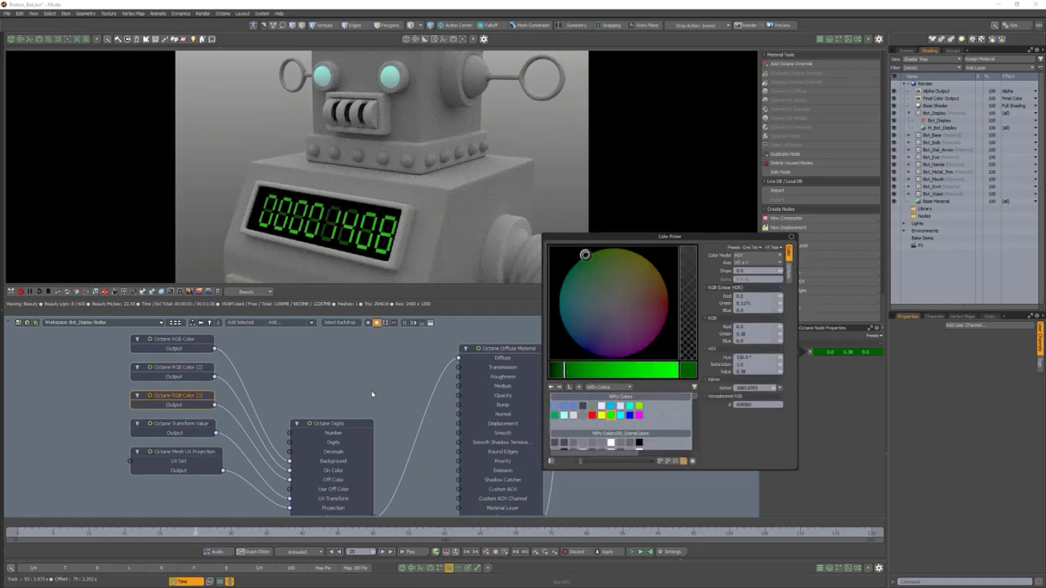
Move the Digits node higher beside the Diffuse Material, and switch Use Off Color off and back on.
drag(349, 421, 368, 382)
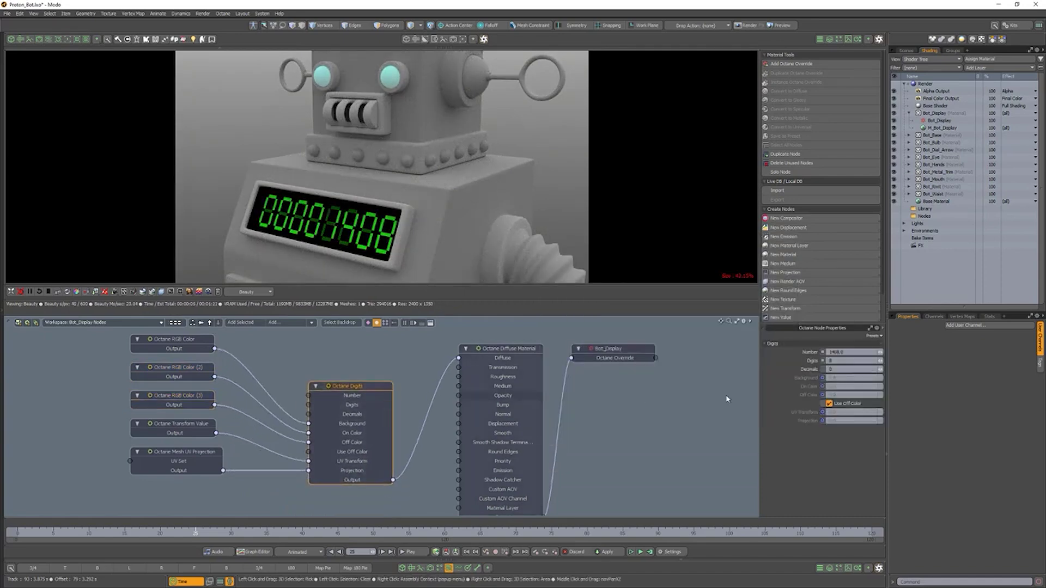
click(832, 404)
click(831, 404)
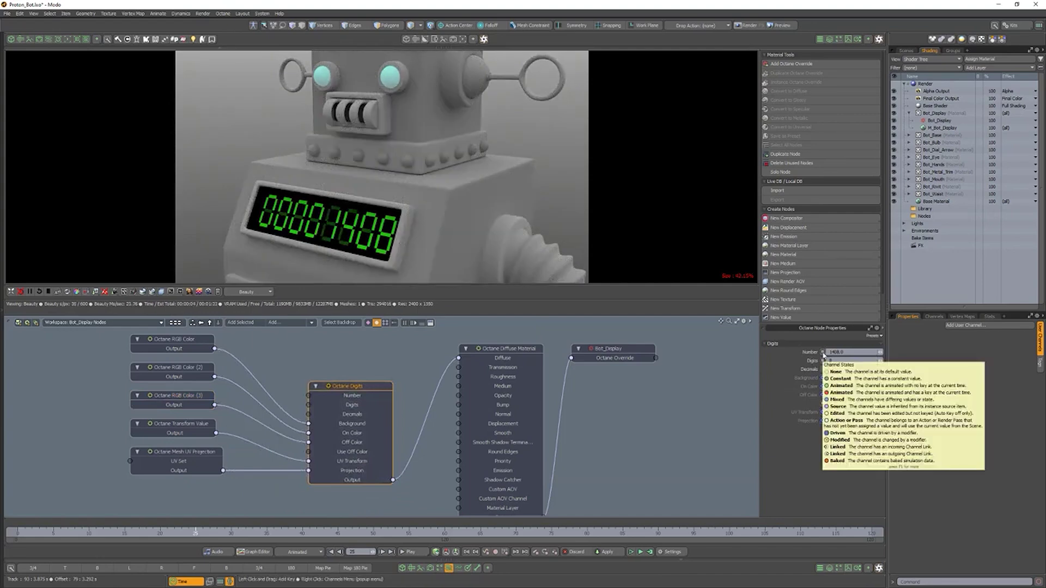
Animate the Digits Number between frames 25 and 53, and scrub the timeline to preview the changing display.
click(396, 536)
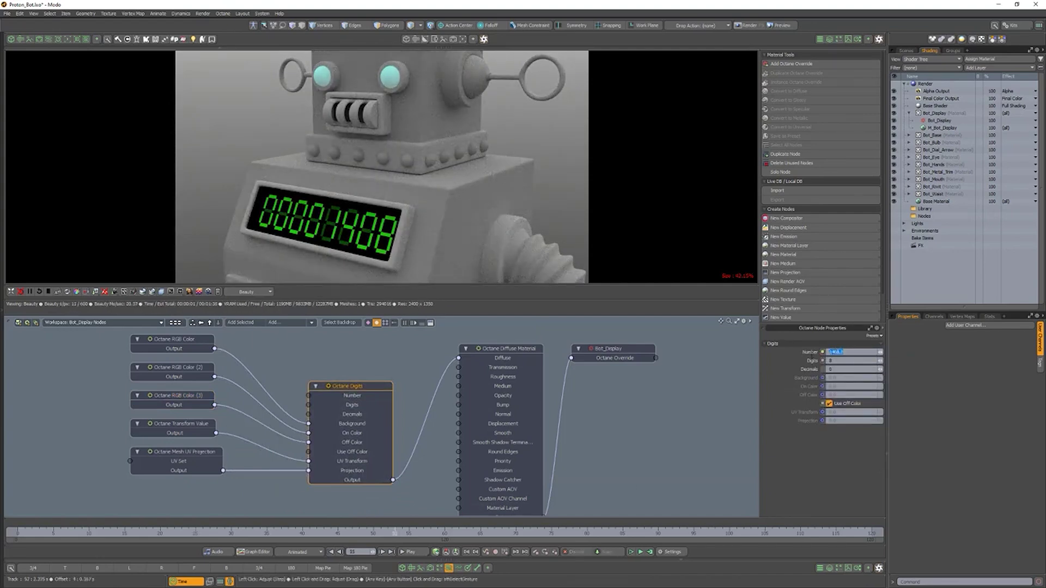
click(273, 534)
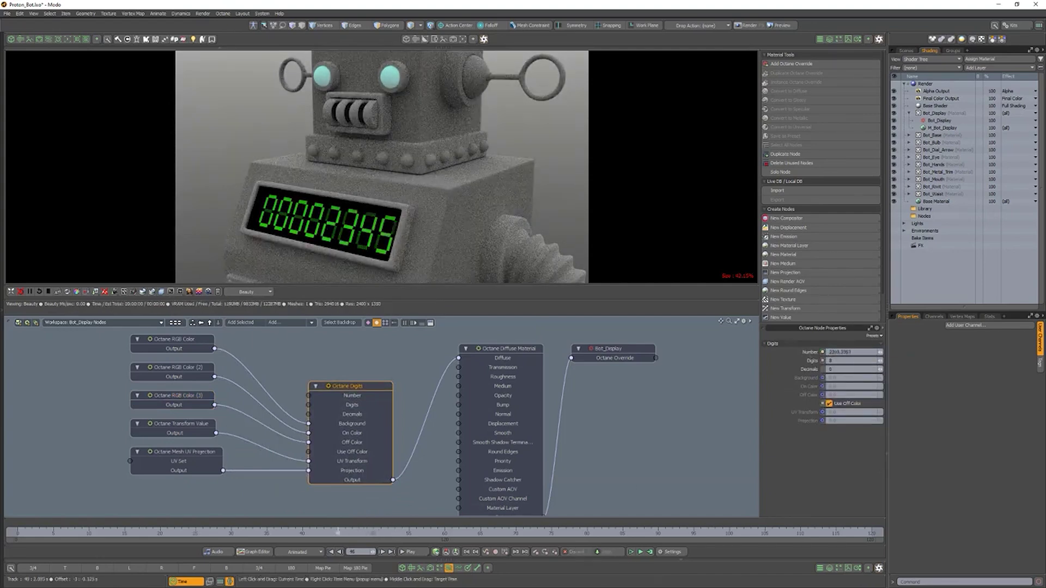
drag(343, 533, 309, 533)
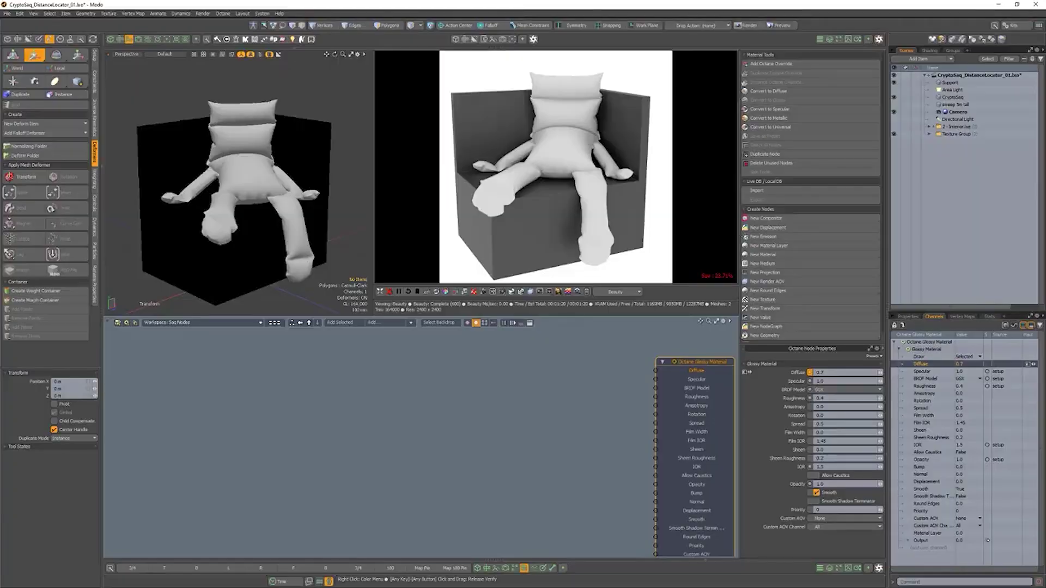
Add a Gradient 2 node to the character's Glossy Material Diffuse input and place it next to the material.
click(785, 301)
click(710, 444)
drag(427, 441, 610, 344)
Add a control point to the gradient and color its end magenta.
middle_click(837, 412)
click(879, 410)
drag(825, 235, 861, 267)
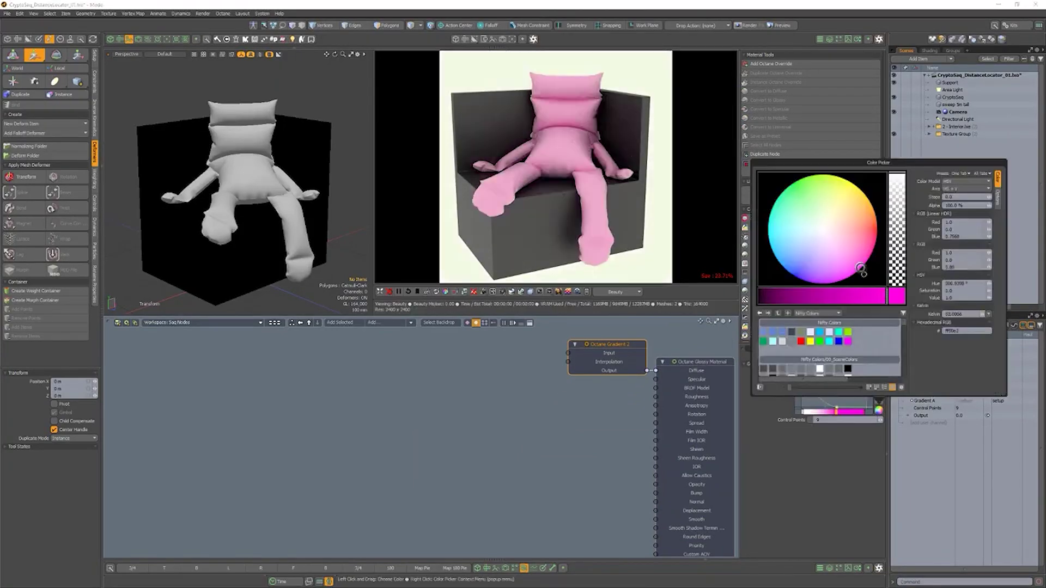
Add a Relative Distance texture to Gradient 2's Input and arrange it with its Transform Value and Float Value nodes.
click(616, 356)
click(773, 301)
click(699, 283)
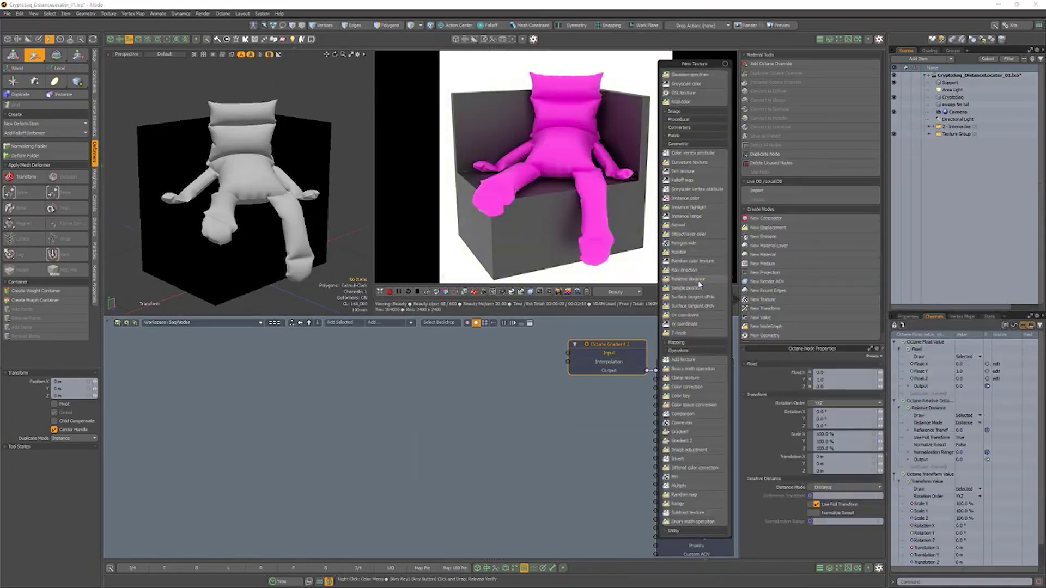
drag(436, 412, 524, 403)
click(475, 383)
drag(480, 365, 409, 426)
drag(493, 338, 432, 390)
Add a locator to the scene and raise it about 800 mm along Y to the character's torso.
click(13, 82)
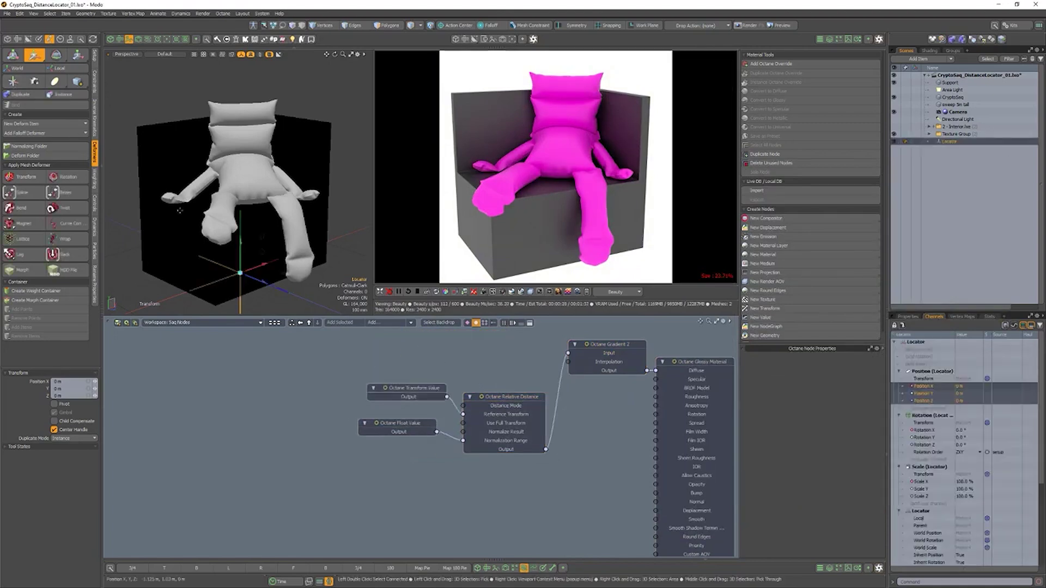
drag(241, 246, 241, 149)
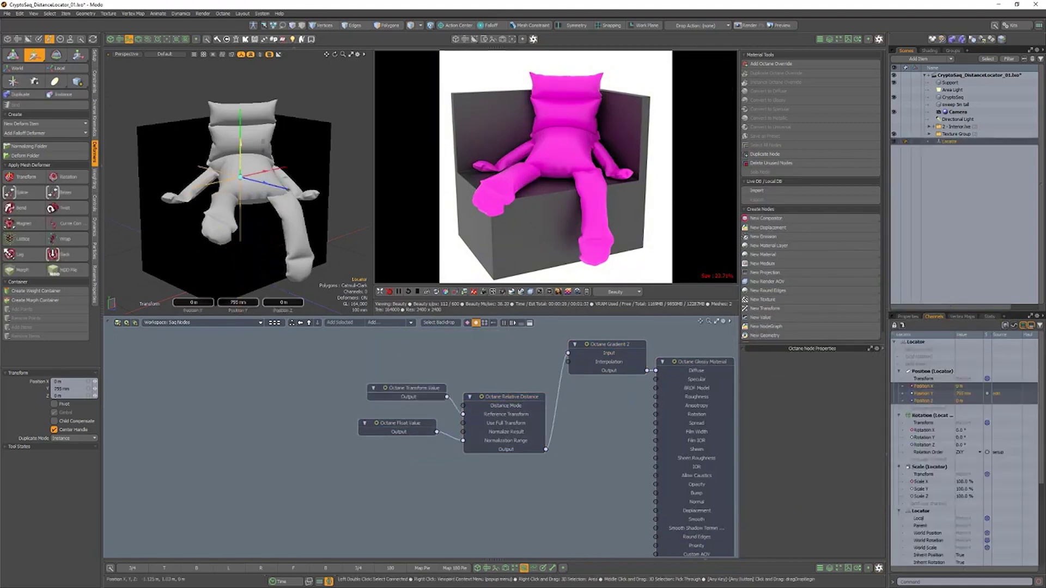
Add the locator's Position channels to the node graph, away from the other nodes, and expand them to X, Y and Z.
right_click(926, 393)
click(935, 509)
drag(489, 408, 165, 401)
click(122, 414)
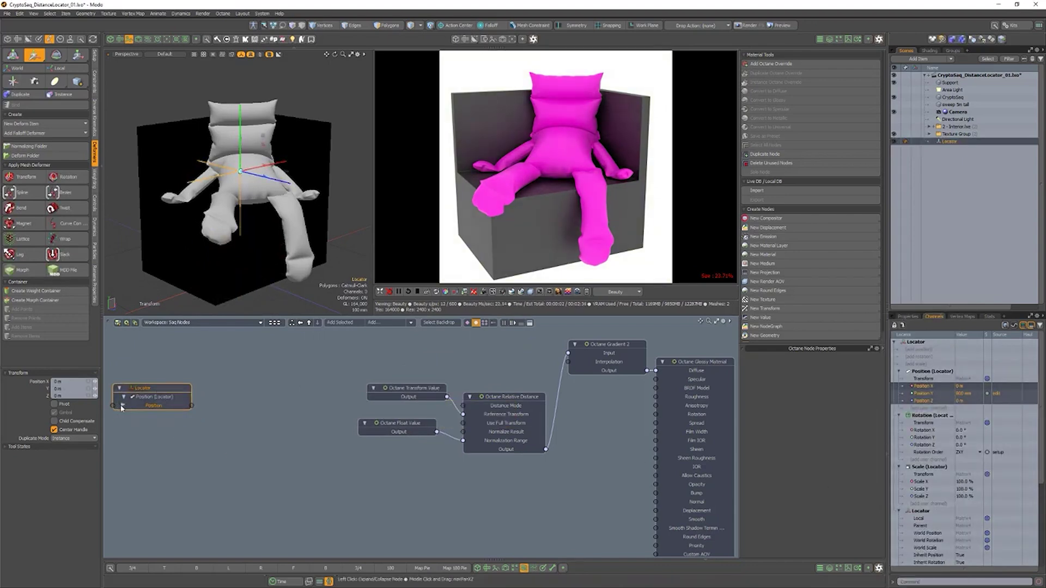
Add a new Float Value node and place it beside the Locator node.
click(220, 420)
click(762, 317)
click(704, 223)
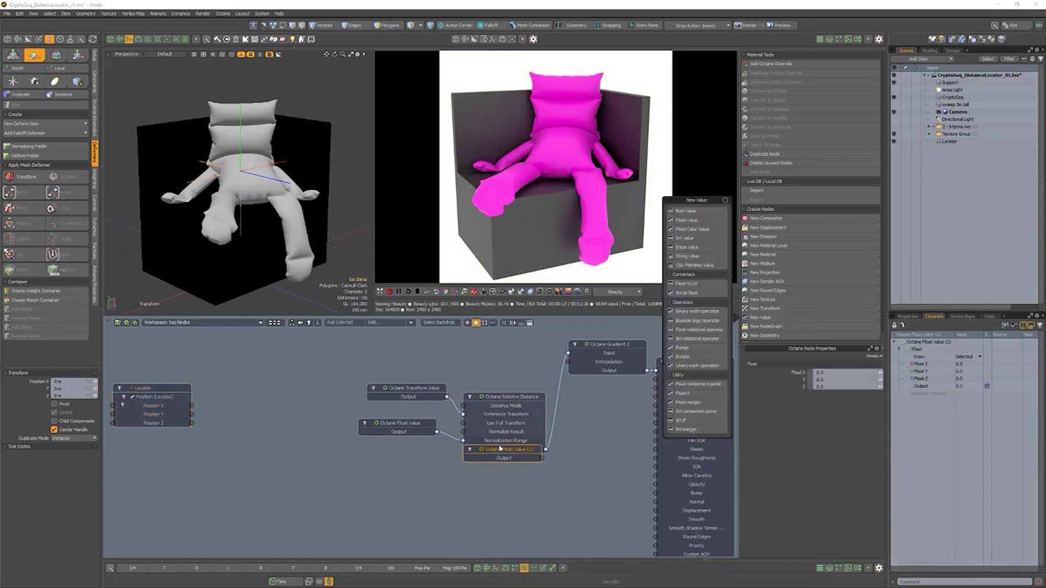
Expose the new Float Value's X, Y and Z channels and link the locator's Position X, Y and Z to them.
right_click(228, 401)
mouse_move(275, 460)
click(321, 461)
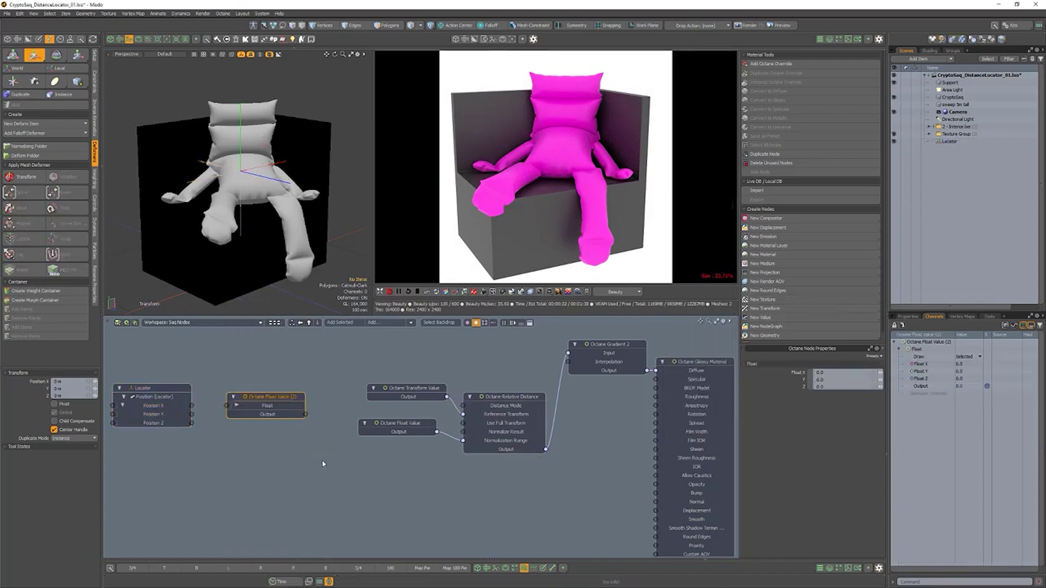
click(236, 406)
mouse_move(216, 409)
mouse_down()
mouse_move(227, 407)
mouse_move(226, 423)
mouse_up()
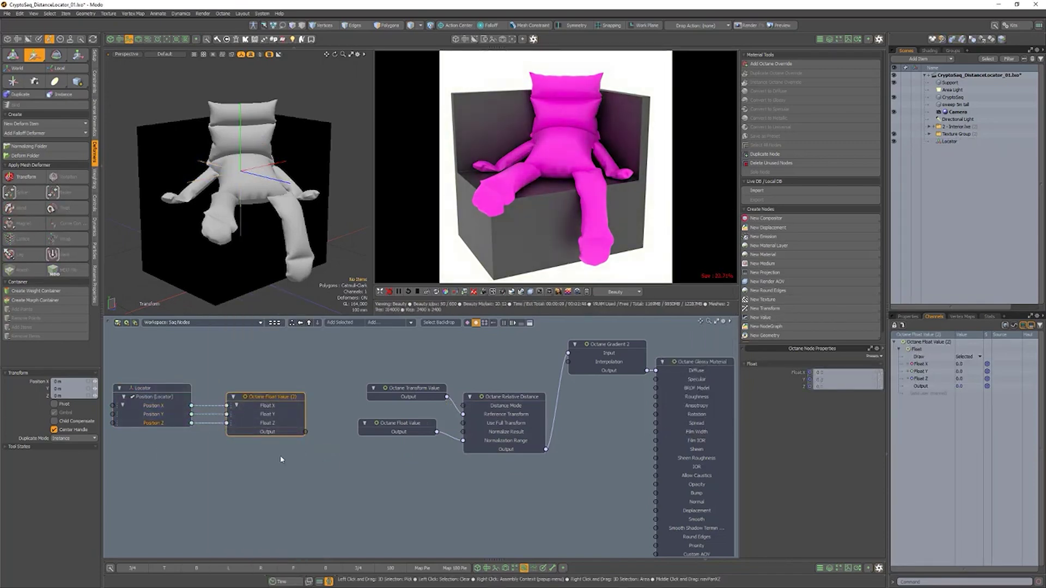
Add a 3D Transform with its Float Value nodes and place the group below the locator's Float Value node.
click(280, 456)
click(765, 308)
click(718, 318)
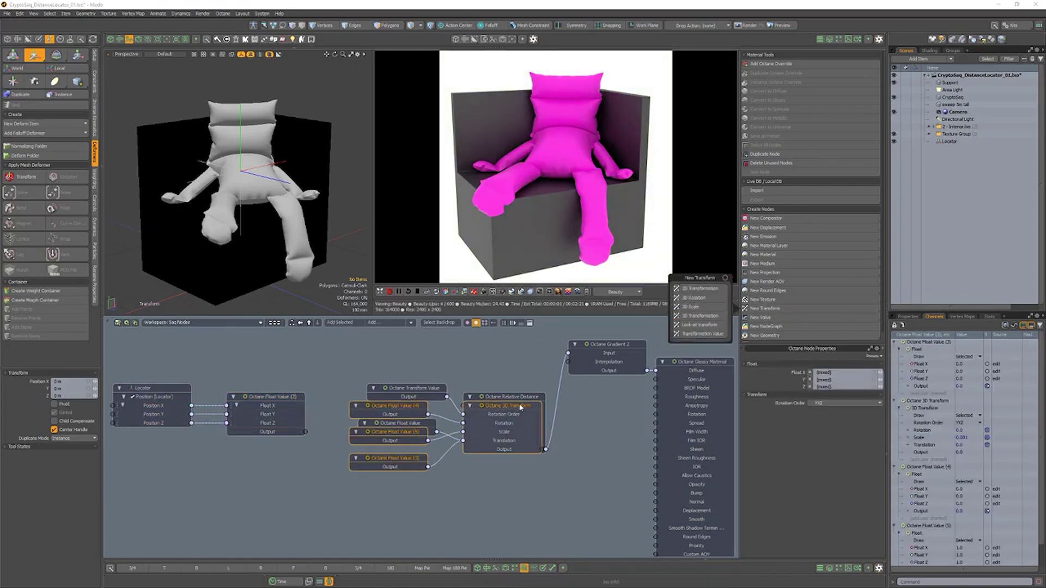
drag(524, 406, 403, 470)
Connect Float Value (2) to the 3D Transform's Translation, and the 3D Transform's output to Relative Distance's Reference Transform.
drag(346, 505, 341, 502)
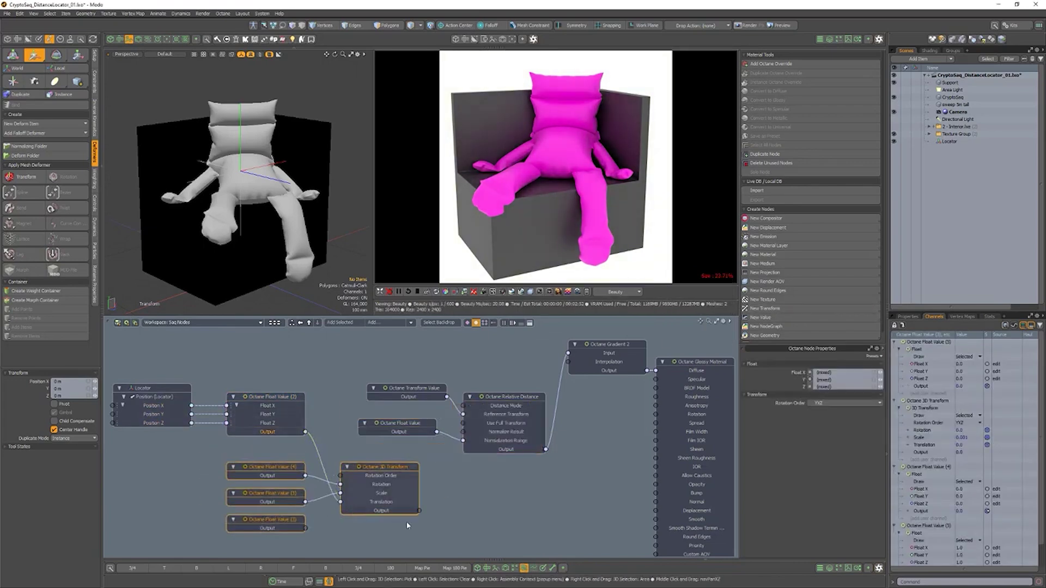
drag(467, 417, 464, 414)
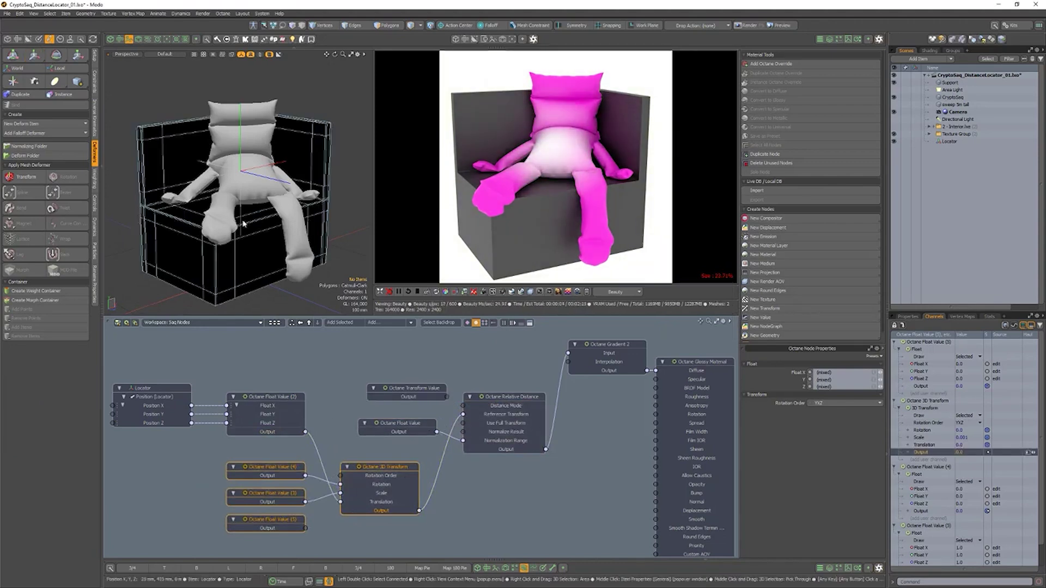
Shift the locator slightly on the character and set Relative Distance's Distance Mode to Y-axis offset.
click(282, 178)
mouse_move(284, 175)
mouse_down()
mouse_move(300, 180)
mouse_move(288, 170)
mouse_up()
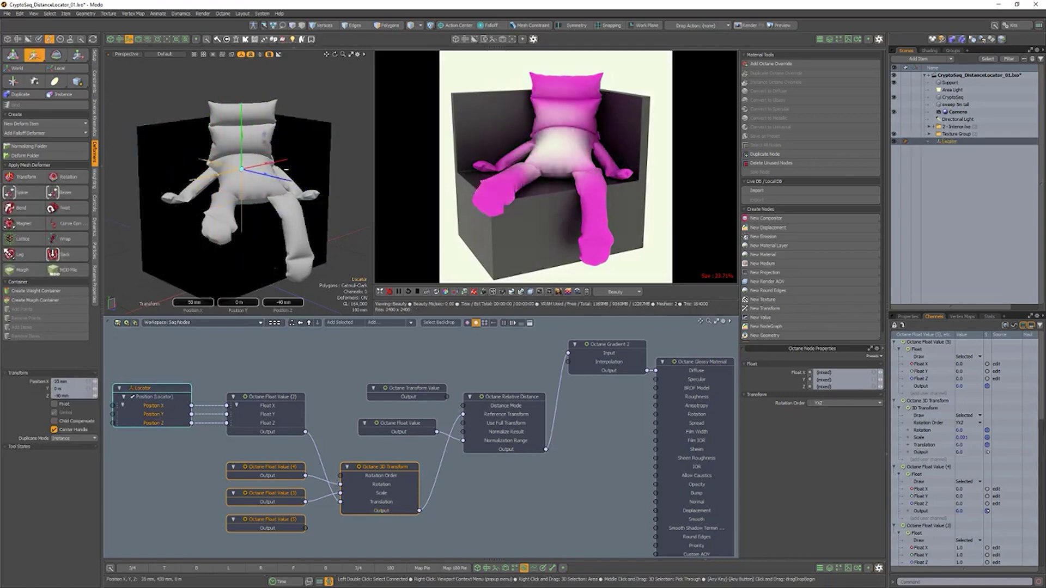
click(503, 400)
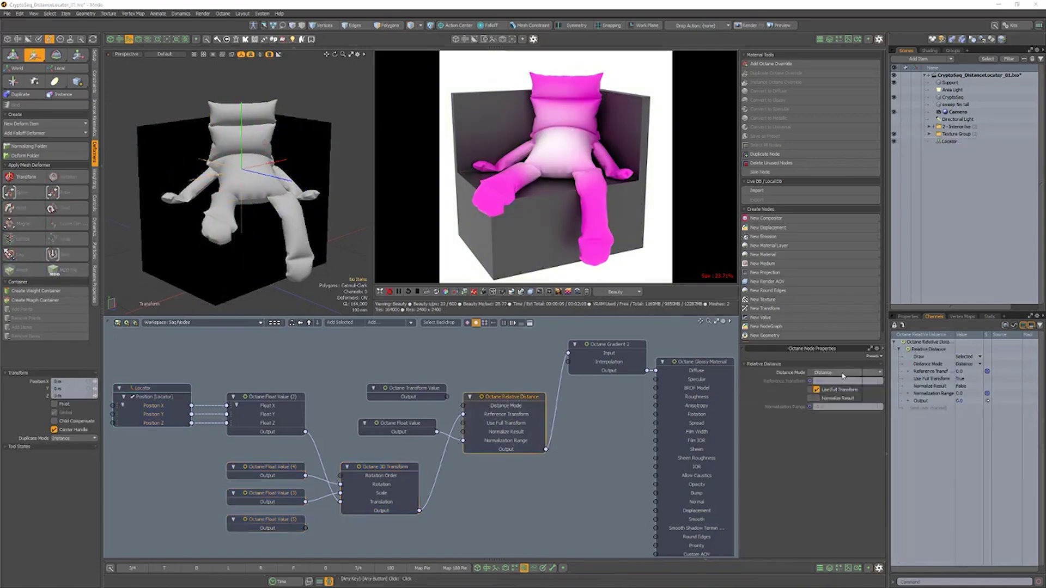
key(q)
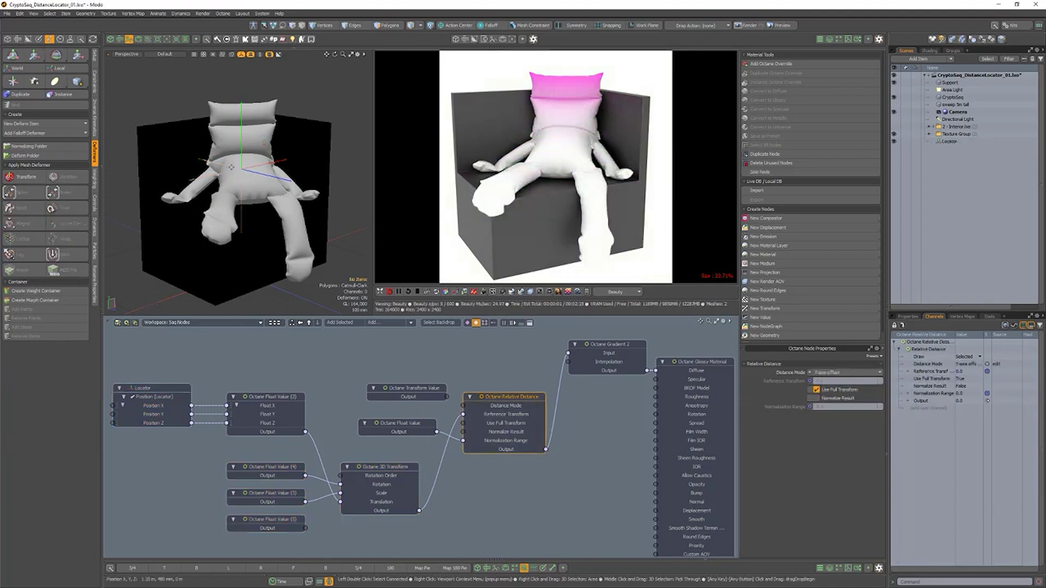
Move the locator down along its Y axis, from the character's belly towards the seat.
click(243, 166)
key(w)
drag(243, 138, 243, 232)
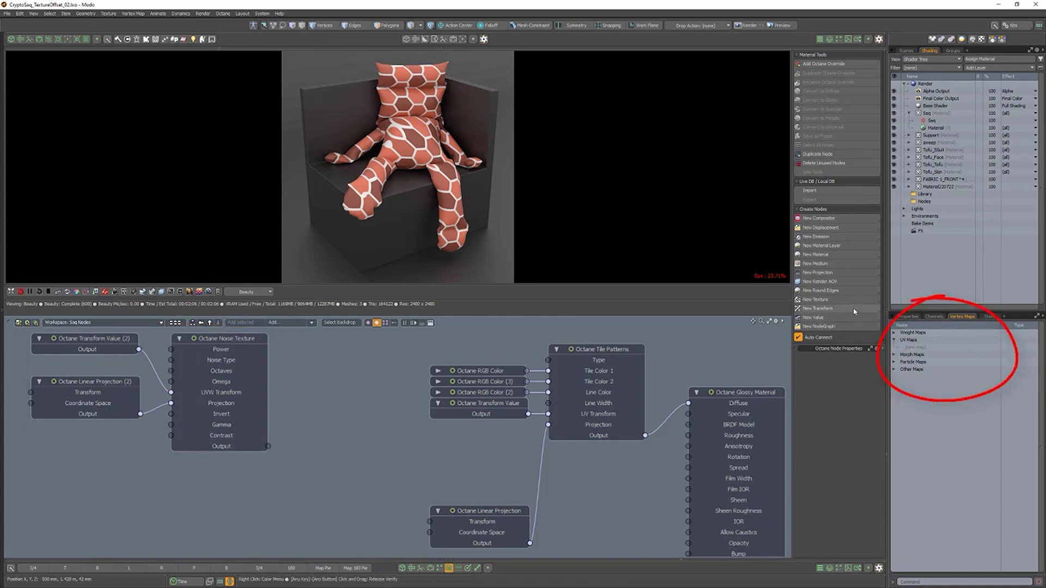
Add a UV Coordinate texture with its Mesh UV Projection and place them below the Noise Texture.
click(837, 301)
click(759, 317)
drag(482, 406, 258, 480)
Duplicate Linear Projection (2), connect the copy to UV Coordinate's Projection, and move the Mesh UV Projection aside.
right_click(119, 387)
mouse_move(129, 520)
click(167, 521)
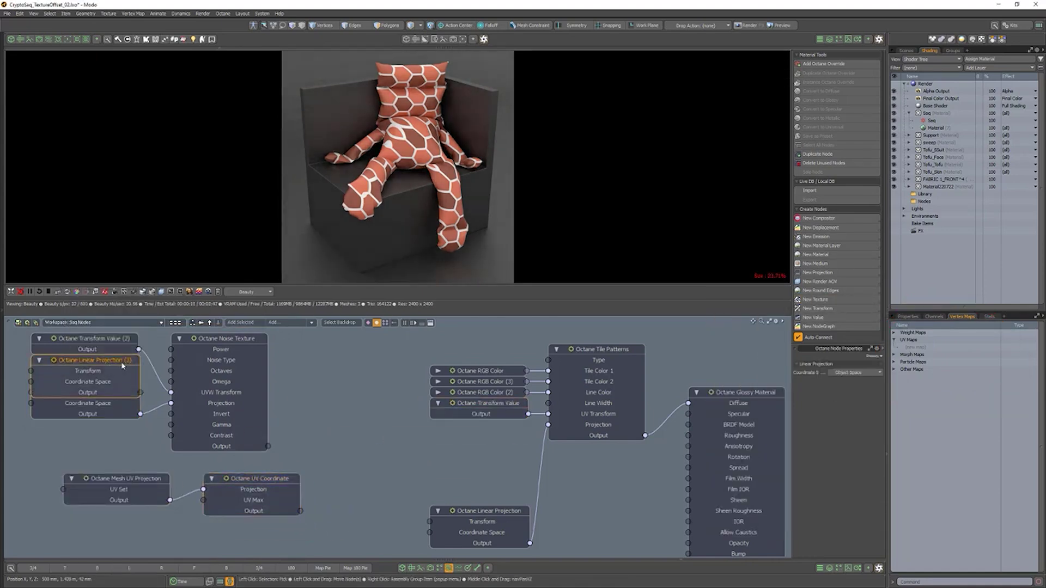
drag(124, 363, 204, 489)
drag(158, 478, 138, 512)
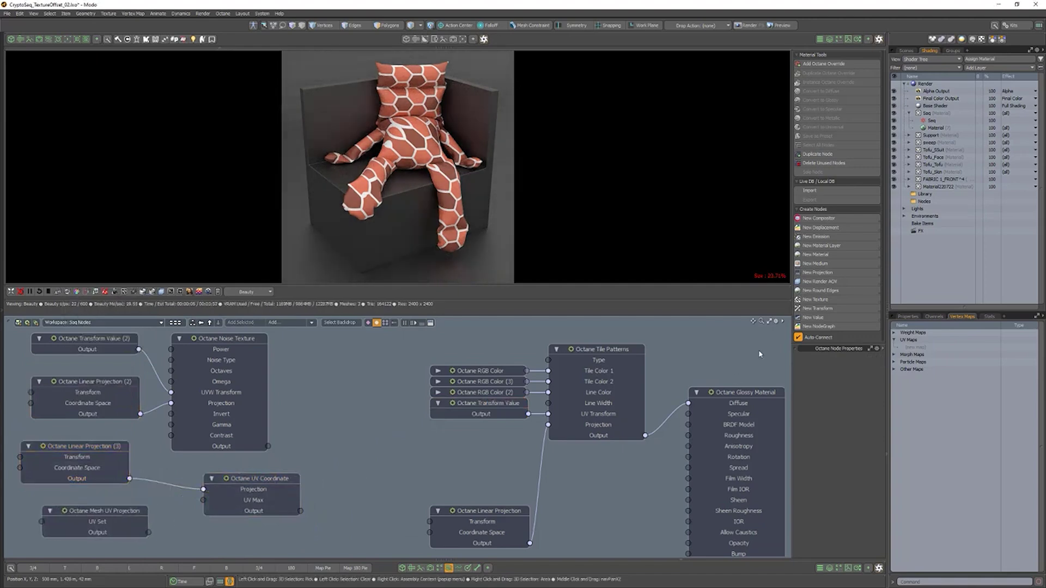
Add an Add Texture node with the Noise Texture feeding Texture 1 and UV Coordinate feeding Texture 2.
click(816, 300)
click(736, 360)
drag(461, 457, 376, 435)
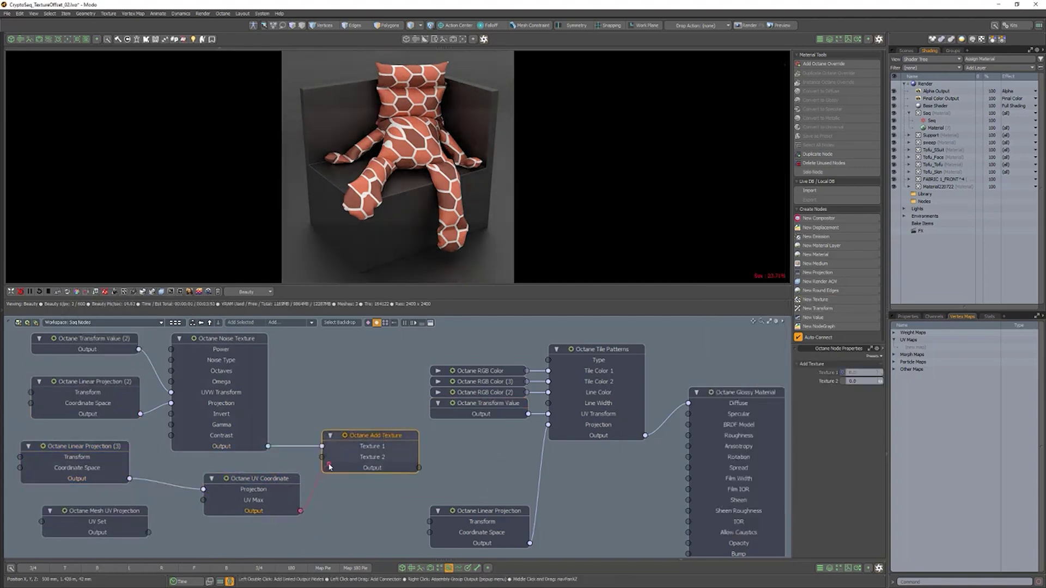
drag(322, 458, 300, 511)
click(351, 517)
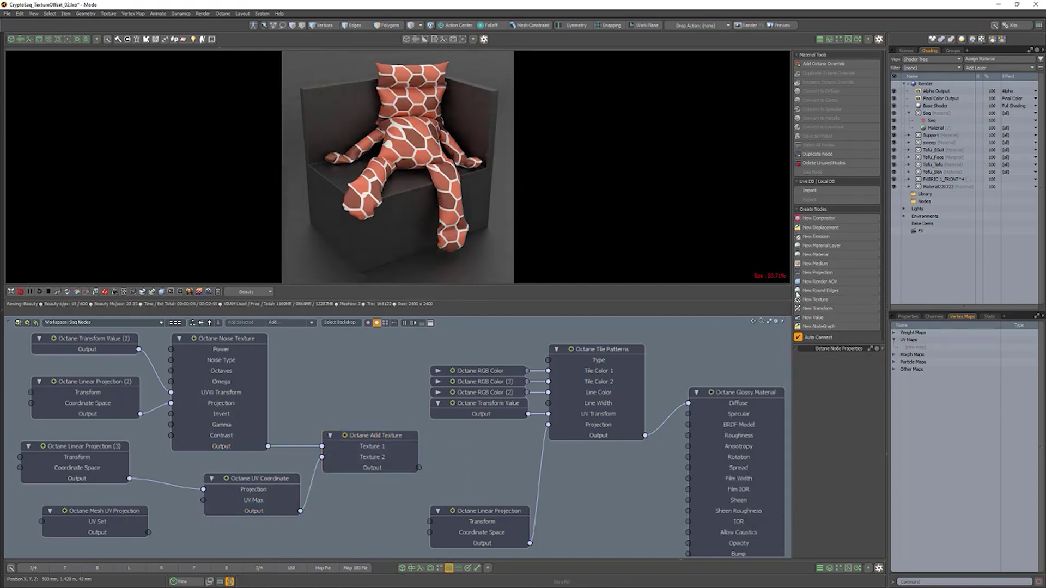
Add a Color to UVW projection between Add Texture's output and the Tile Patterns' Projection input.
click(823, 276)
click(764, 227)
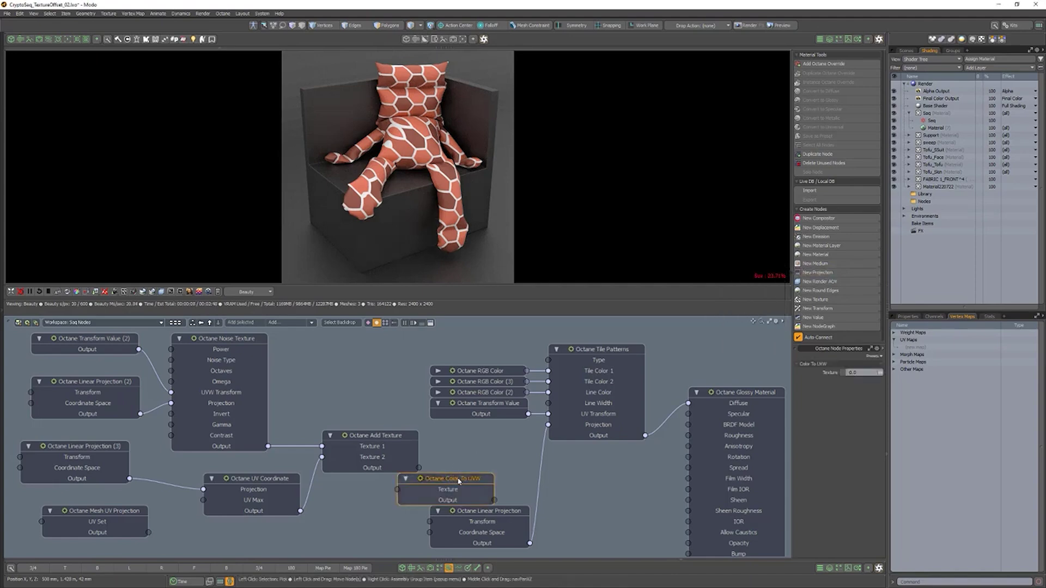
drag(451, 480, 495, 449)
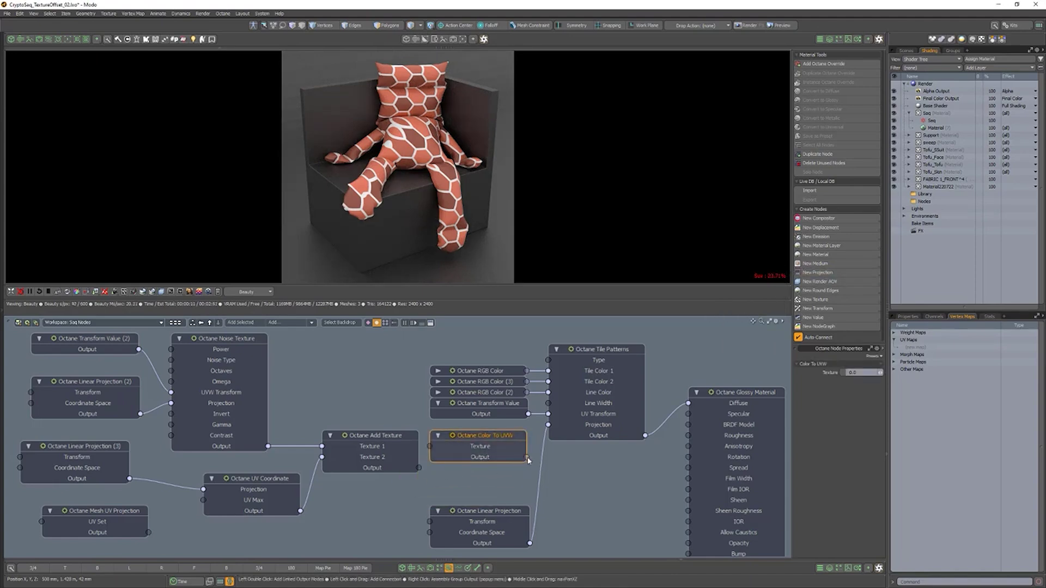
drag(556, 428, 548, 425)
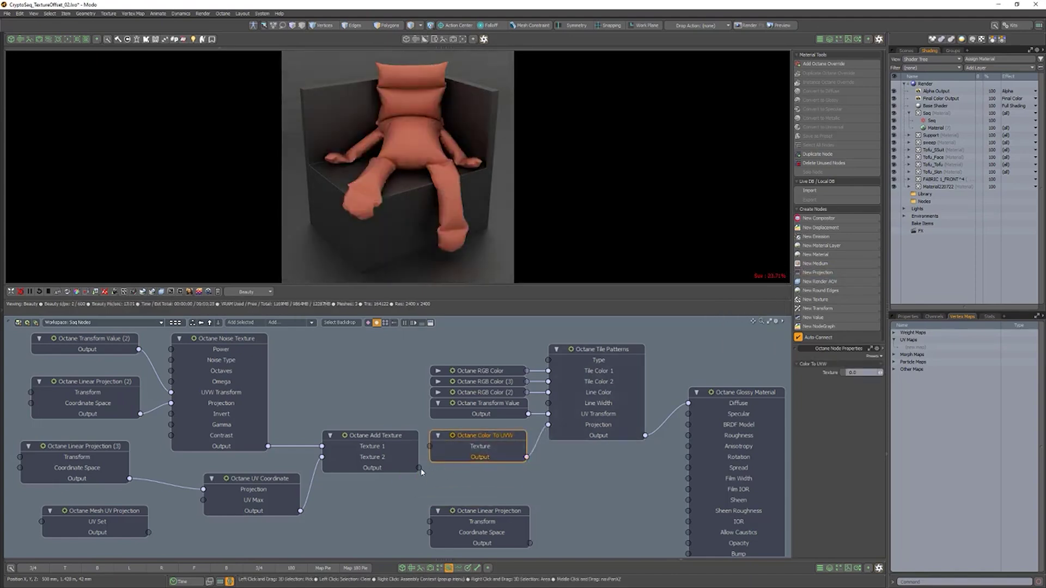
drag(419, 468, 431, 448)
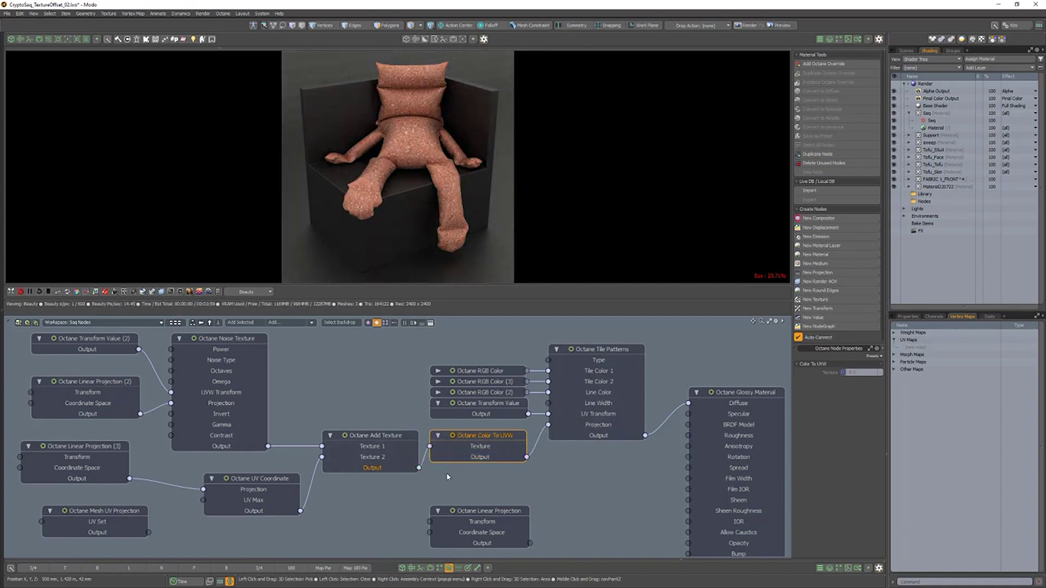
Lower the Noise Texture's Power value.
click(242, 344)
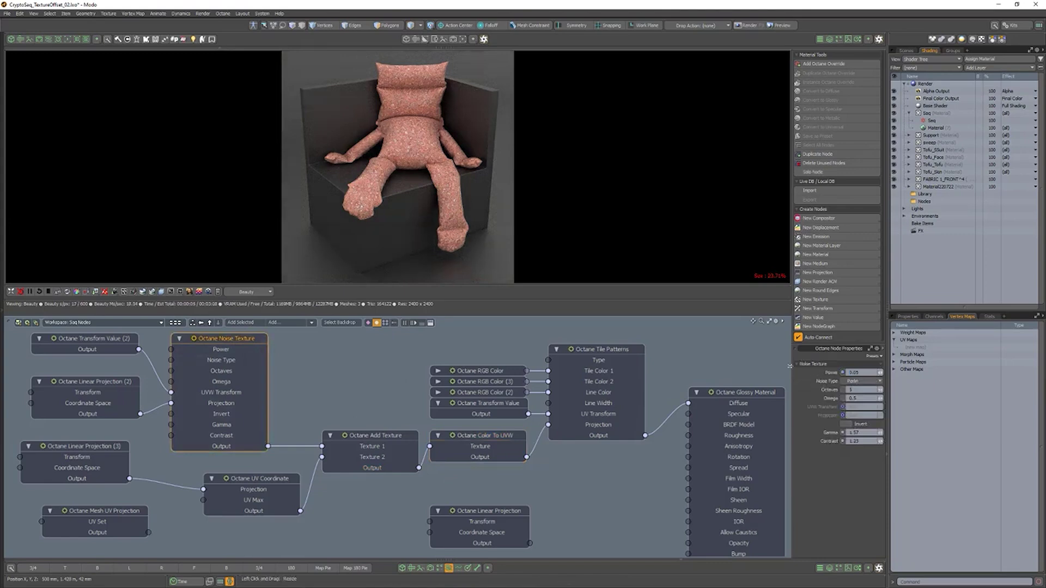
drag(880, 372, 870, 373)
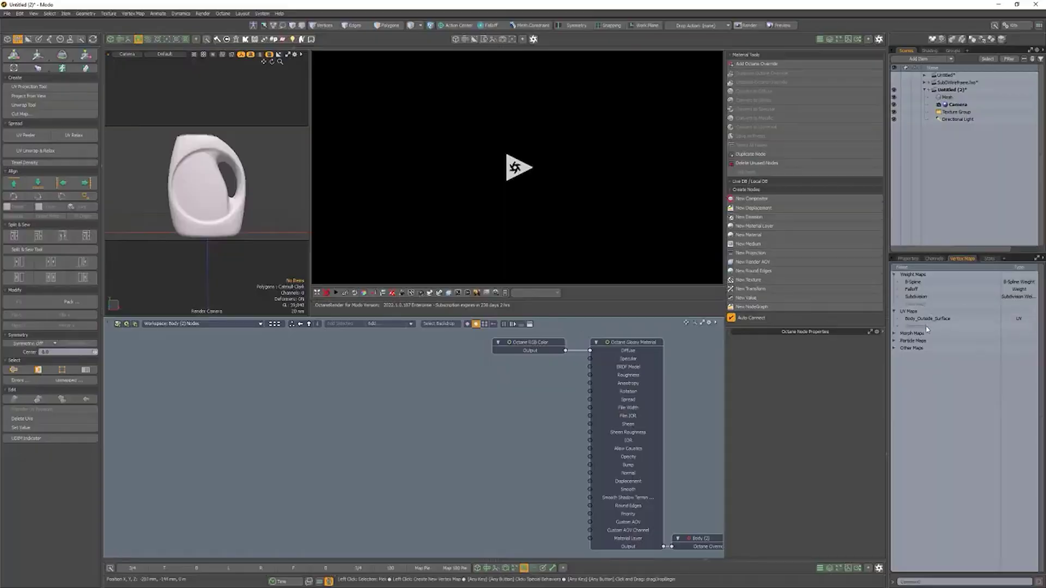
Create a new UV vertex map named Wire for the bottle mesh.
click(927, 326)
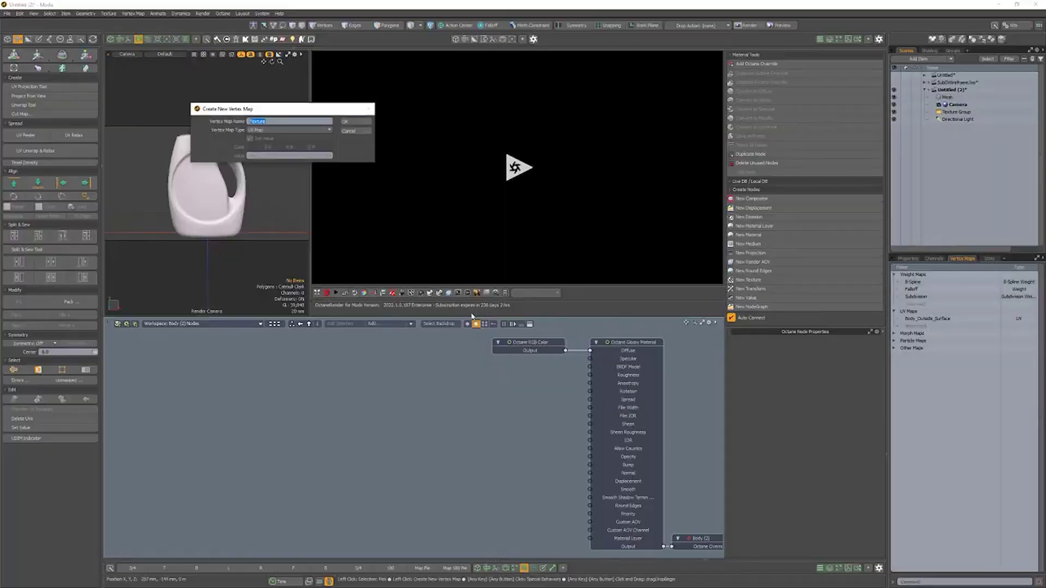
text(Wire)
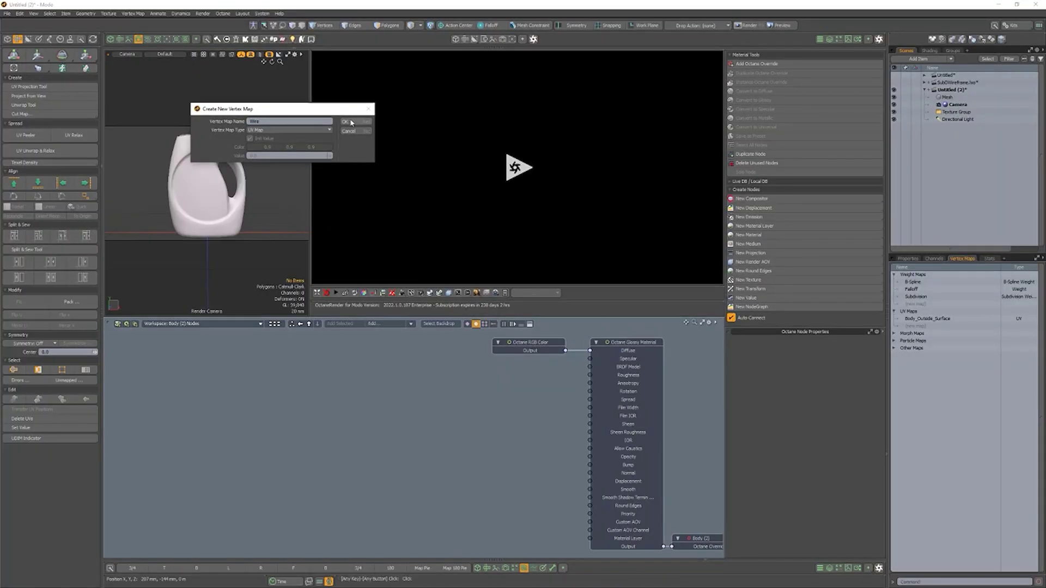
click(349, 121)
Project UVs into the Wire map with the UV Projection Tool using the Barycentric projection type.
click(32, 86)
click(120, 39)
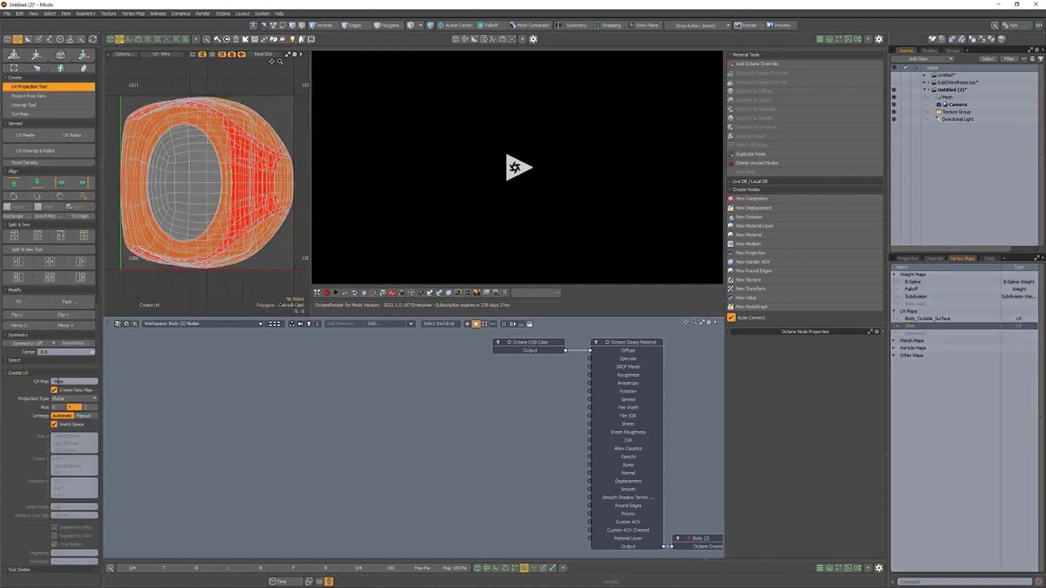
click(77, 398)
click(78, 424)
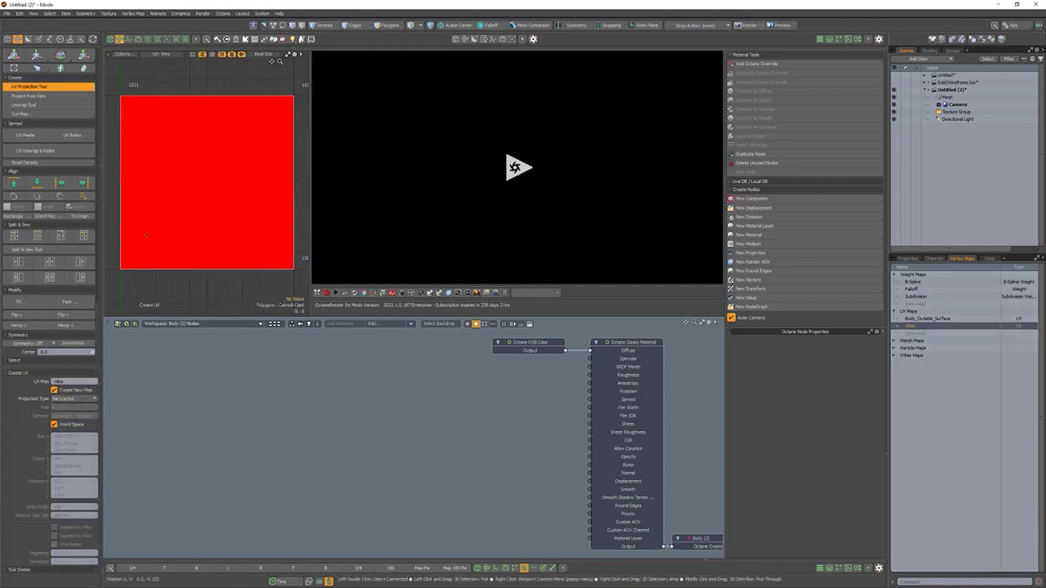
click(68, 87)
click(140, 40)
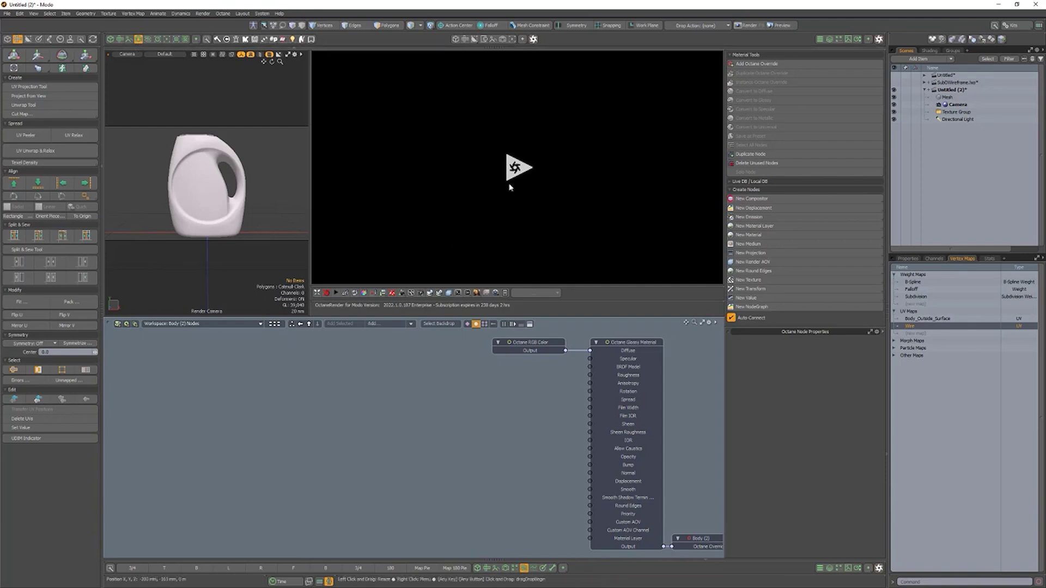
Start the Octane live render and convert the bottle's Glossy Material to a Diffuse material.
click(518, 168)
click(632, 344)
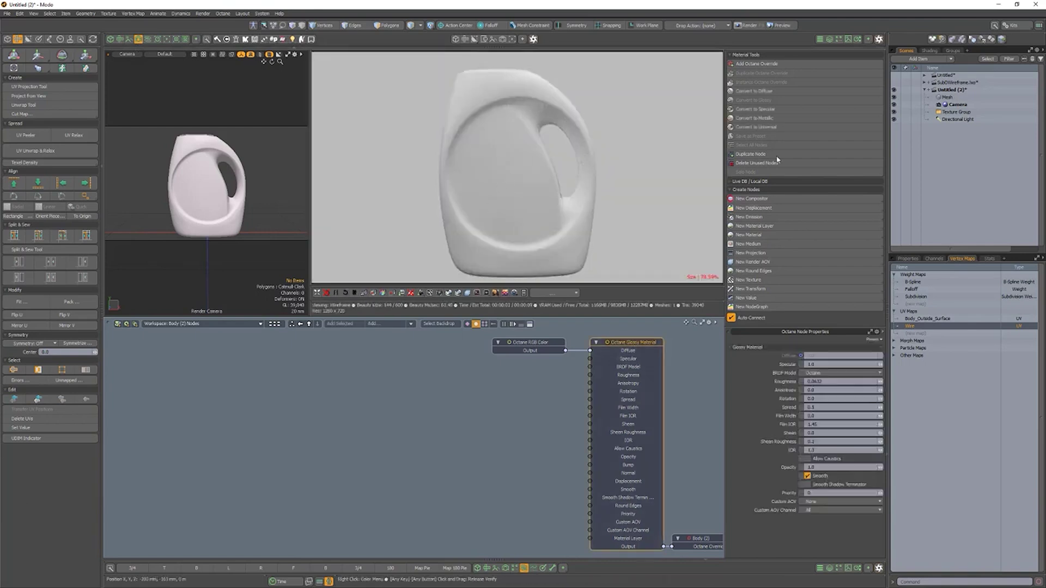
click(774, 93)
click(359, 144)
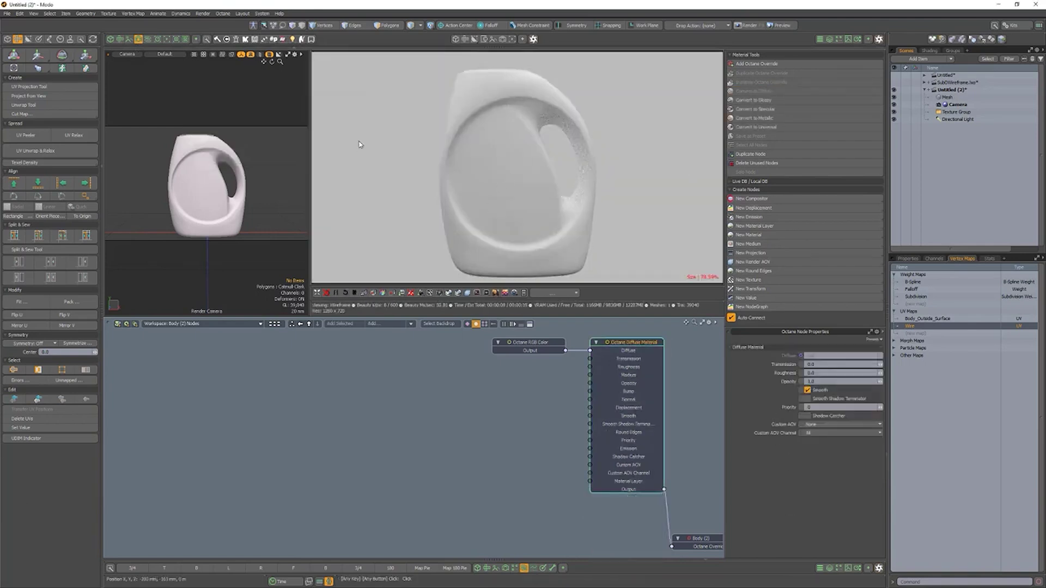
Delete the RGB Color node and set the Diffuse Material's Diffuse value to 0.
click(534, 404)
click(538, 346)
key(Delete)
click(610, 344)
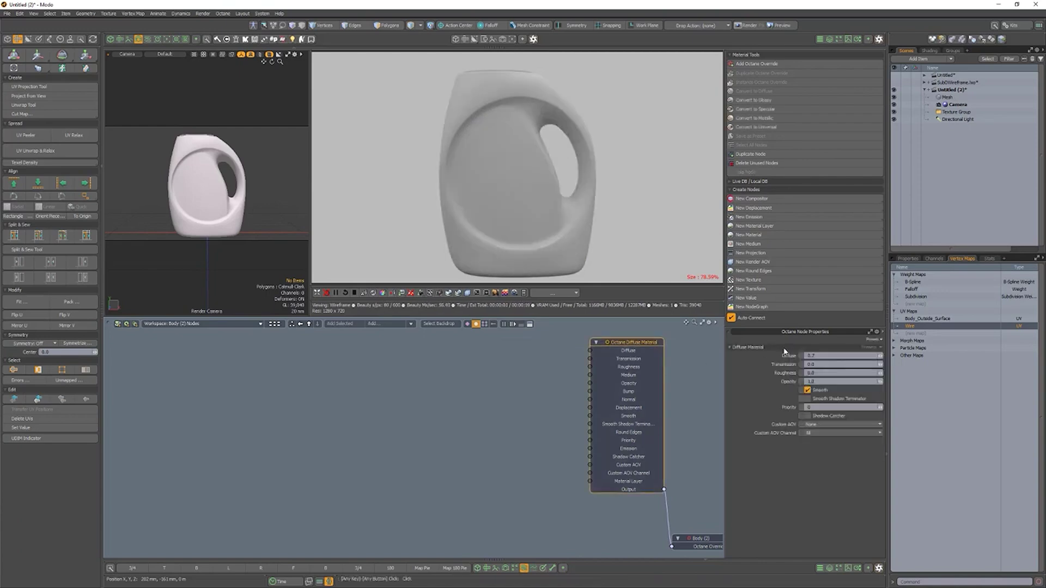
drag(816, 356, 805, 356)
text(0)
key(Return)
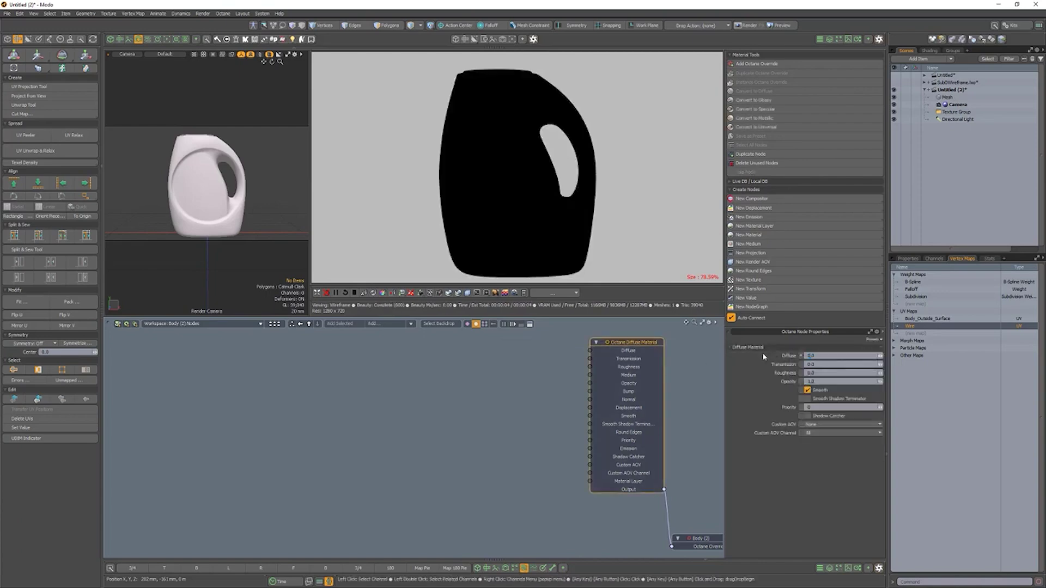
Add a Gradient Generator with its input nodes, set its Gamma to 0.34 and enable Invert.
click(768, 283)
click(676, 223)
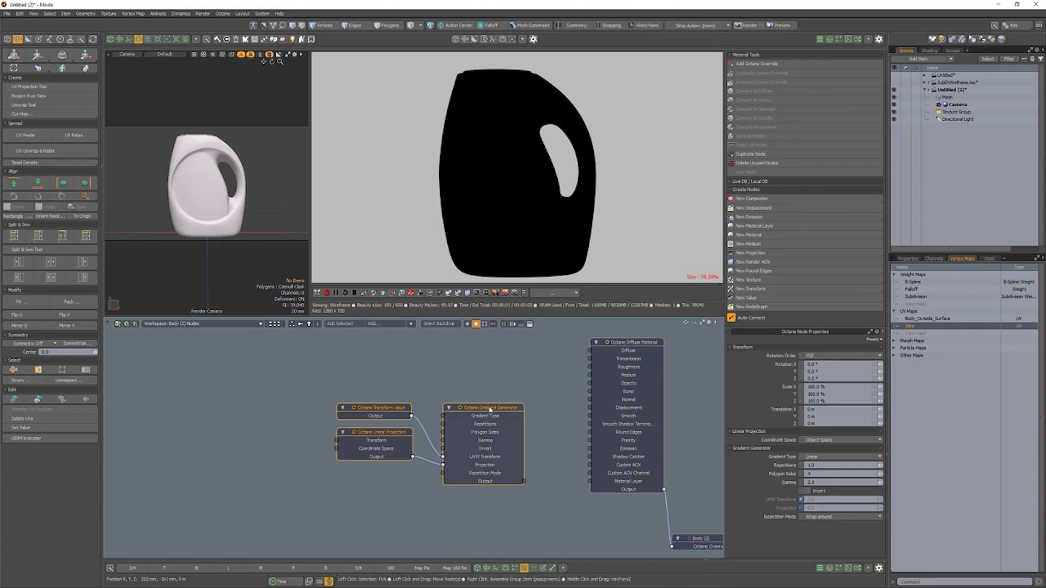
drag(469, 386, 376, 386)
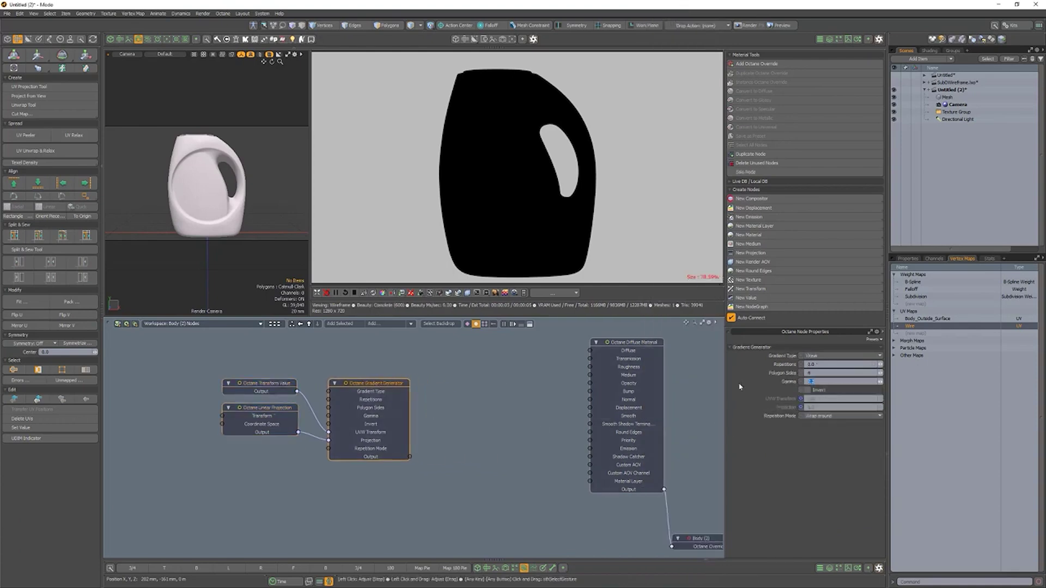
key(Return)
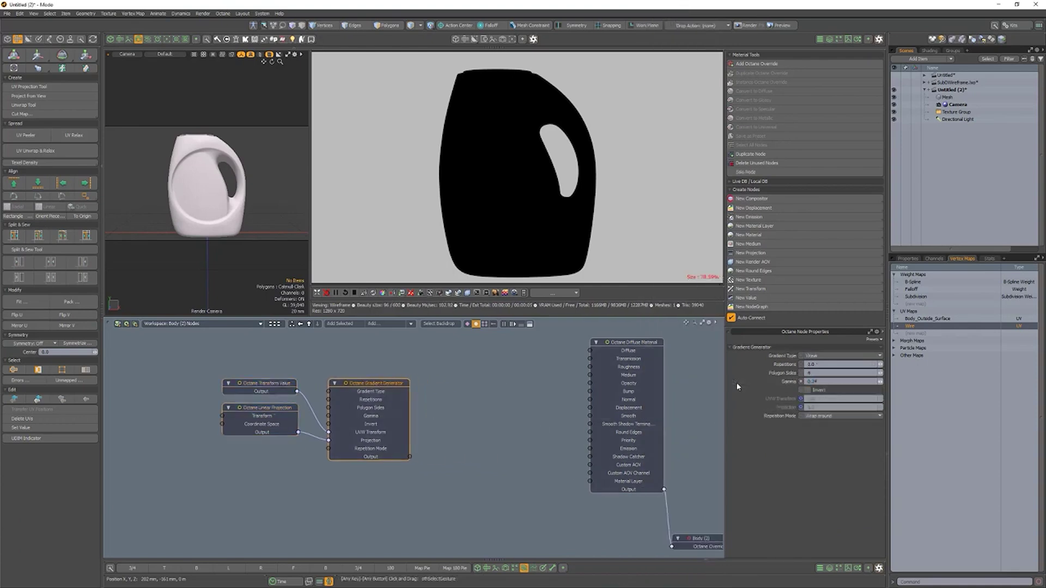
click(808, 391)
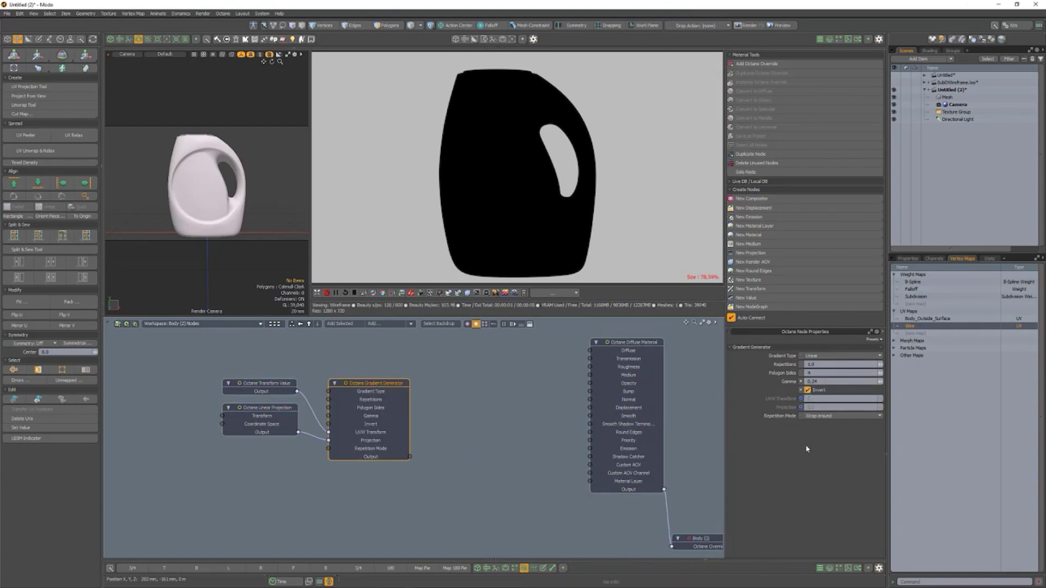
Replace the Gradient Generator's Linear Projection with a Mesh UV Projection using UV Set 2.
click(752, 253)
click(692, 252)
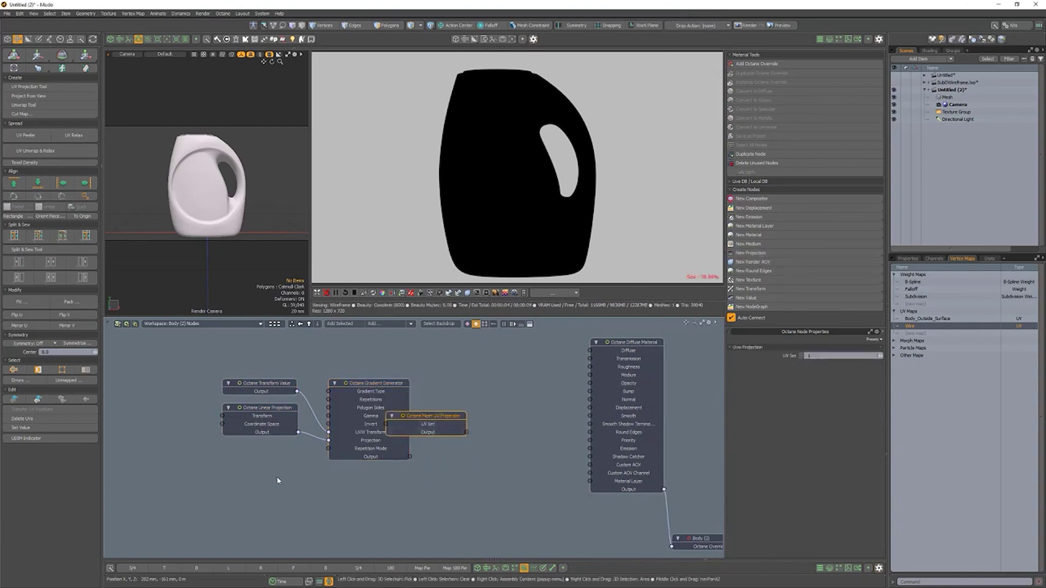
drag(468, 438, 298, 472)
drag(333, 443, 330, 440)
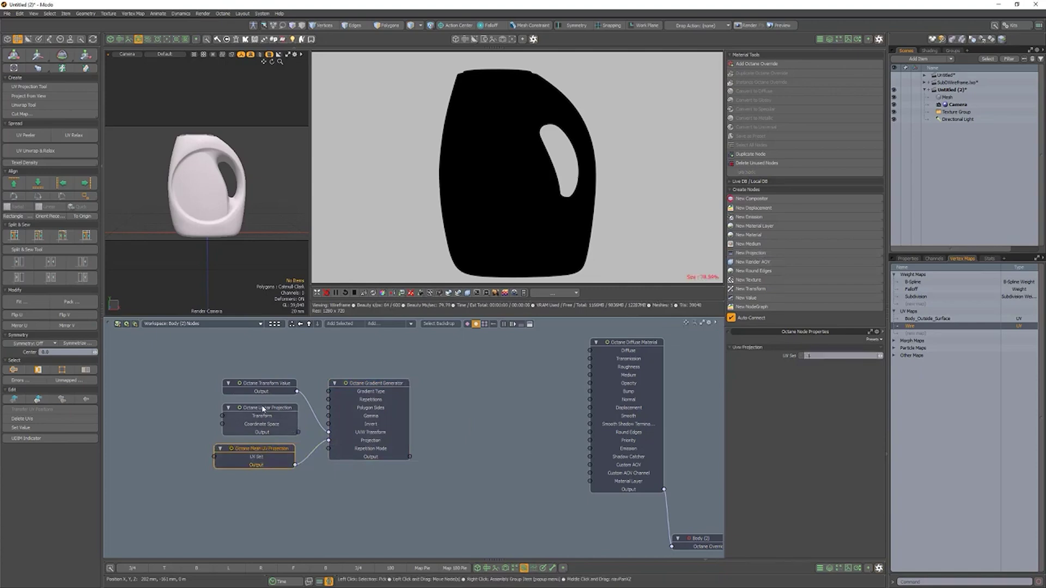
click(264, 420)
key(Delete)
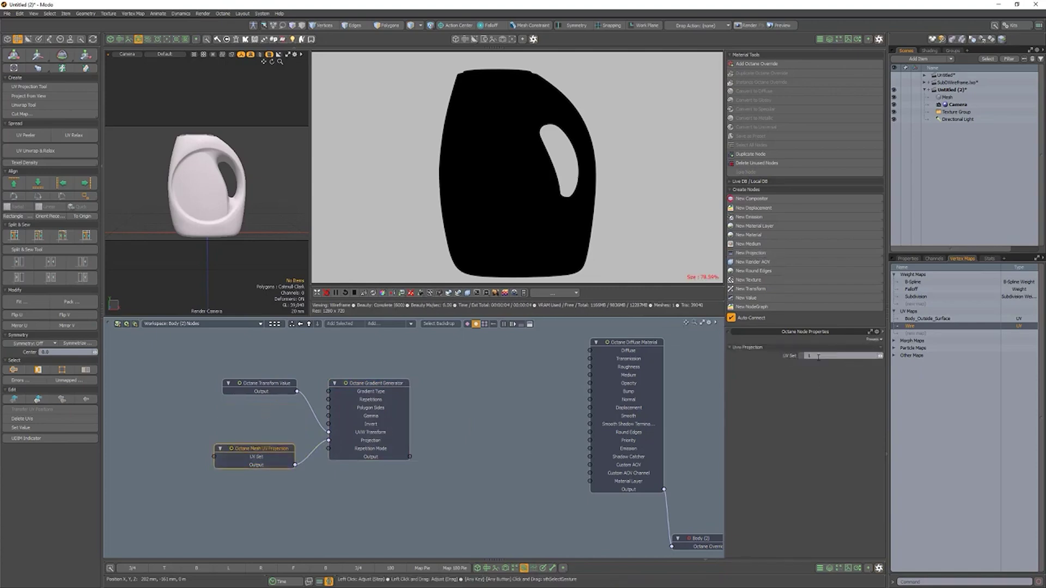
text(2)
key(Return)
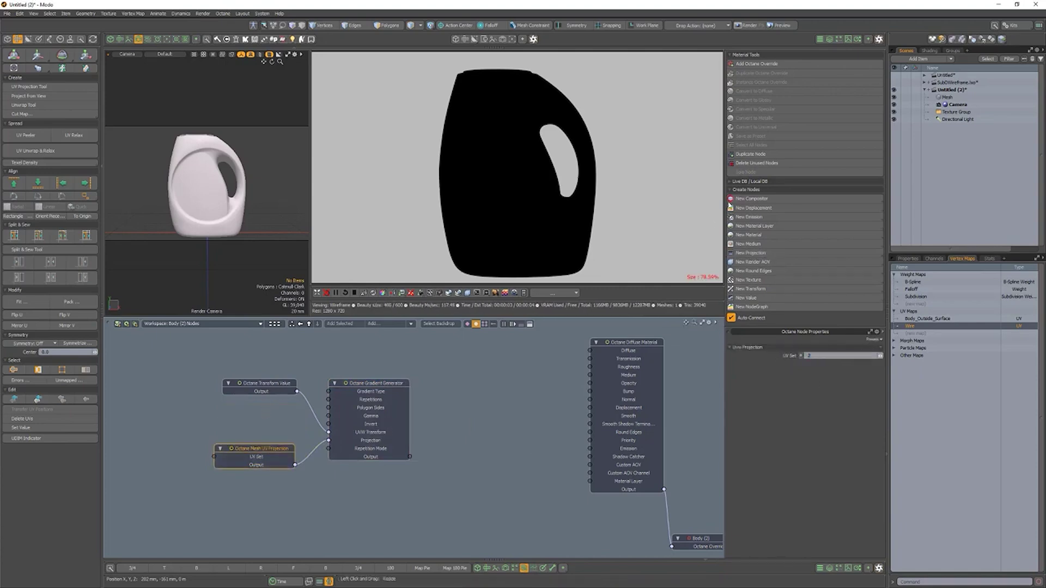
Add a Texture Emission node beside the Diffuse Material and connect it to the material's Emission input.
click(763, 220)
click(694, 225)
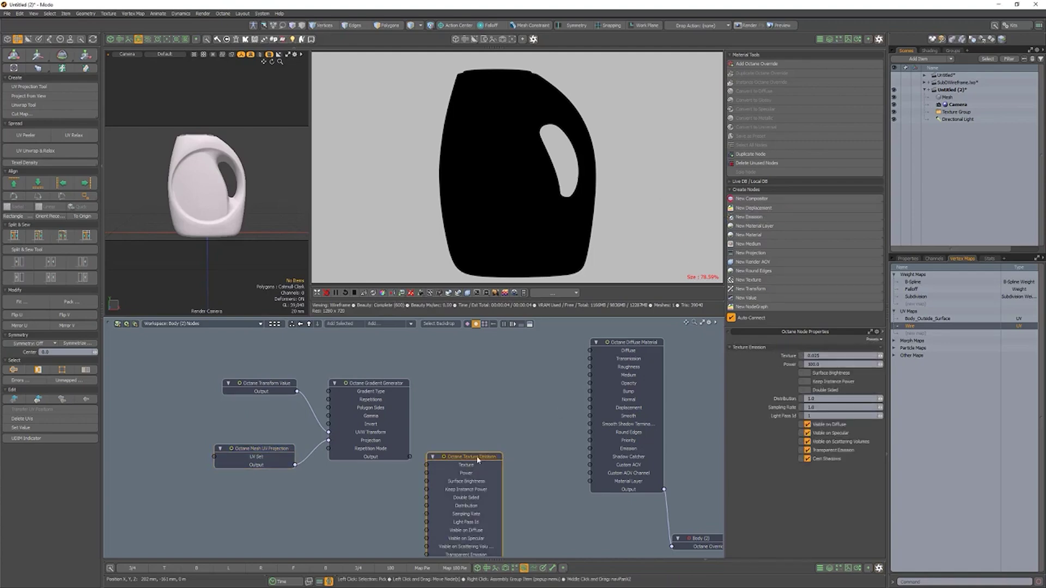
drag(483, 459, 551, 371)
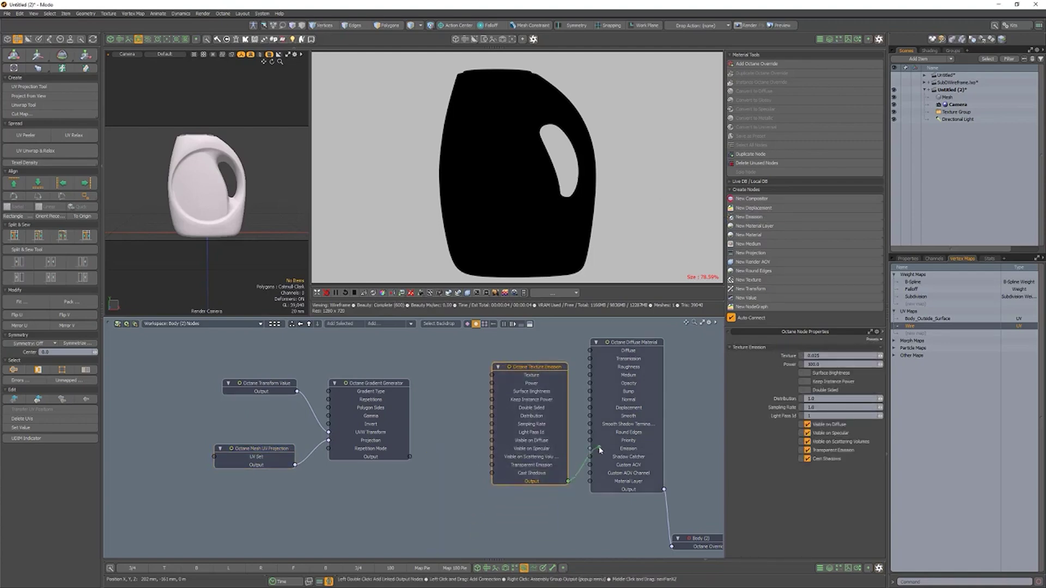
drag(600, 450, 598, 449)
Set the Texture Emission's Power to 1 and enable Surface Brightness.
drag(822, 365, 772, 369)
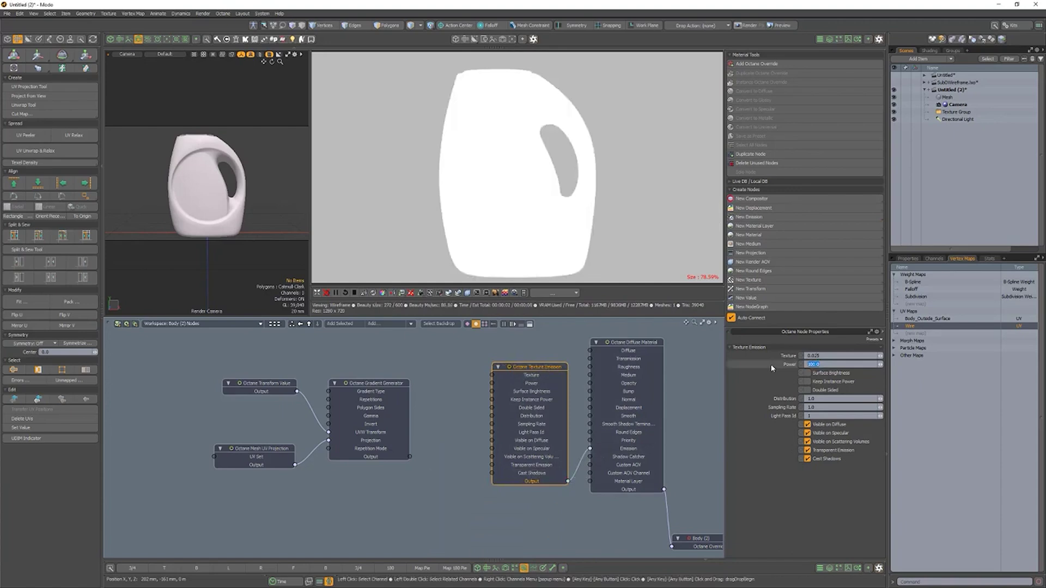
text(1)
key(Return)
click(808, 373)
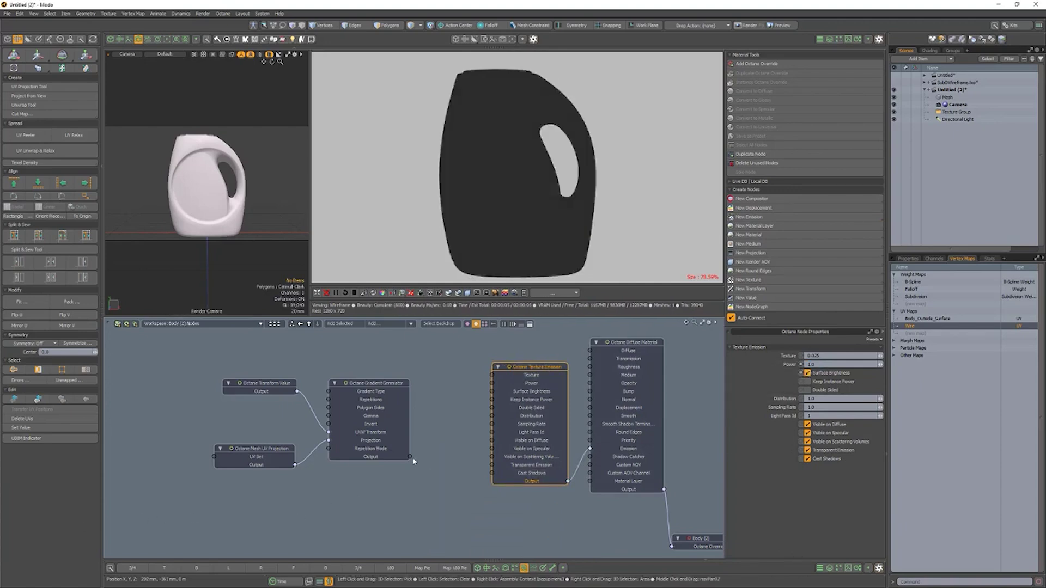
Connect the Gradient Generator to the Texture Emission's Texture input and make it a Polygonal gradient with 4 polygon sides.
drag(494, 375, 494, 376)
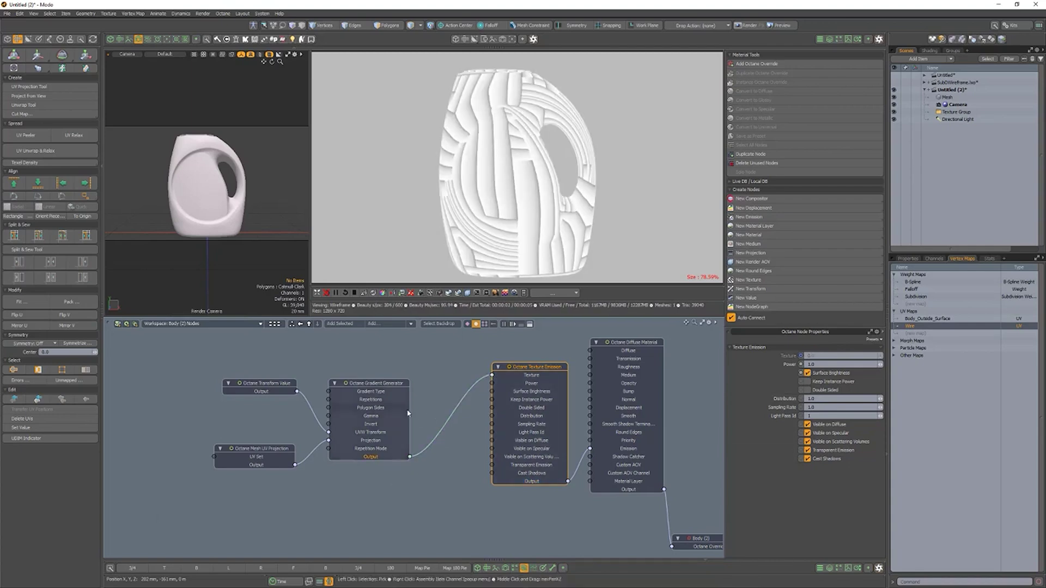
click(381, 384)
click(828, 372)
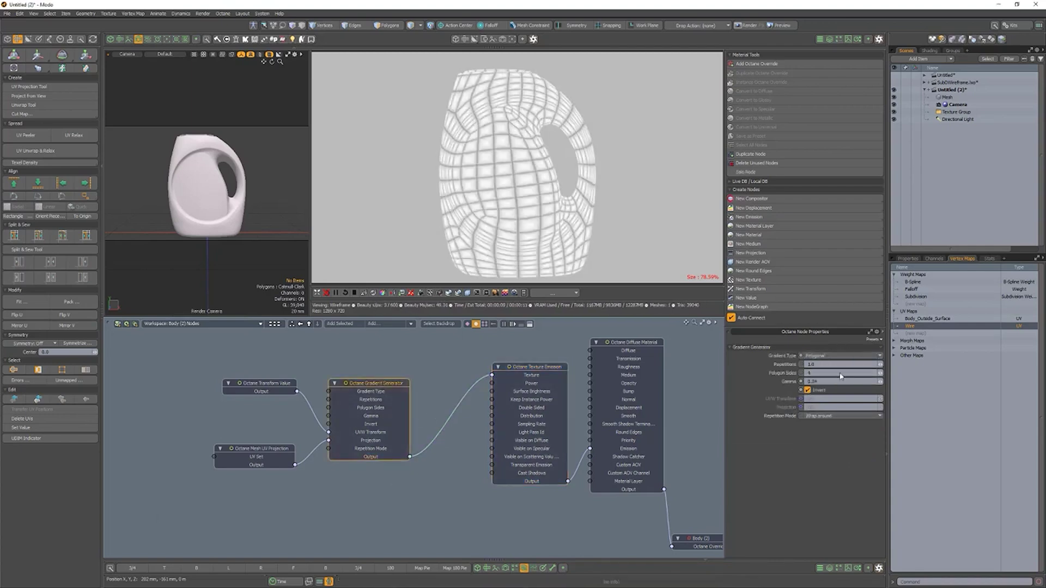
Insert a Color Correction node between the Gradient Generator and the Texture Emission, spacing the nodes apart.
click(462, 401)
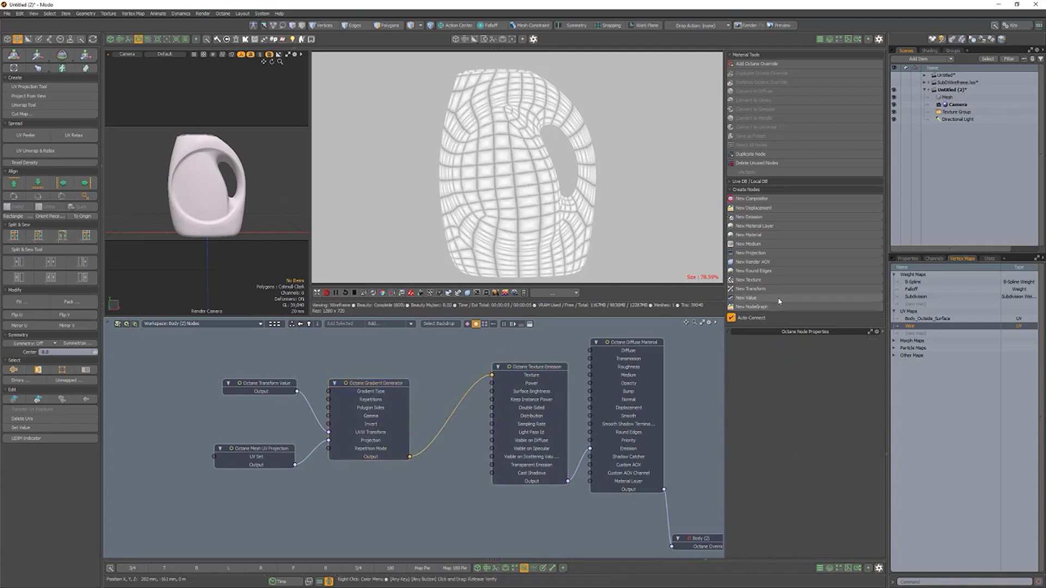
click(748, 280)
click(675, 399)
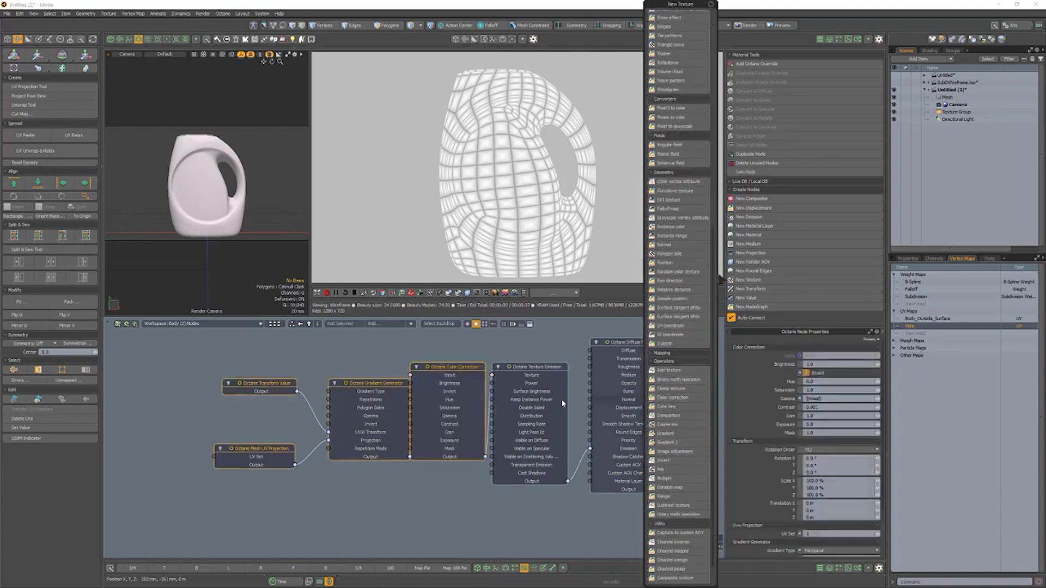
drag(262, 389, 205, 389)
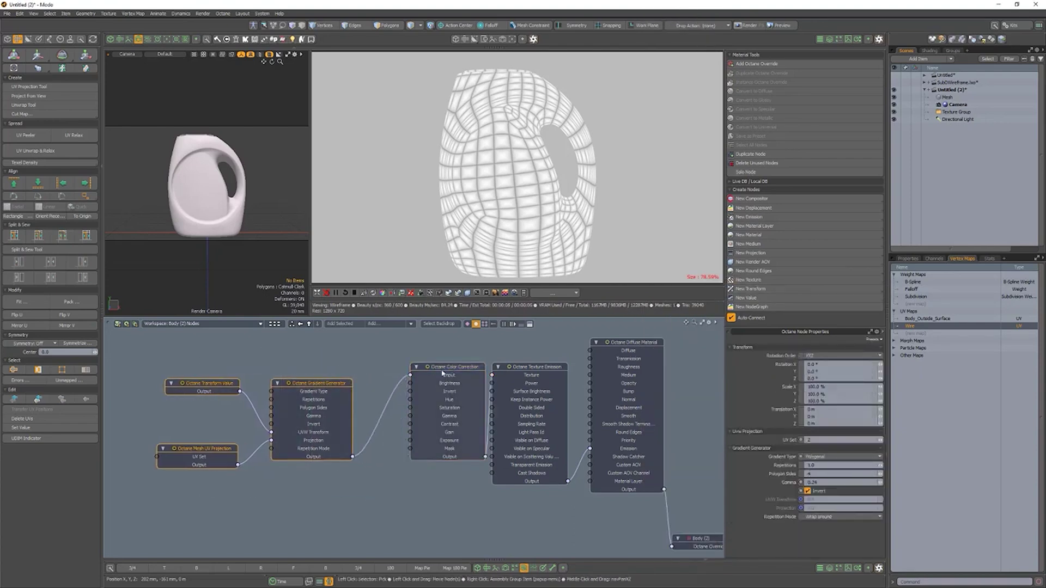
drag(455, 367, 431, 367)
Set the Color Correction's Contrast to 30.
click(764, 412)
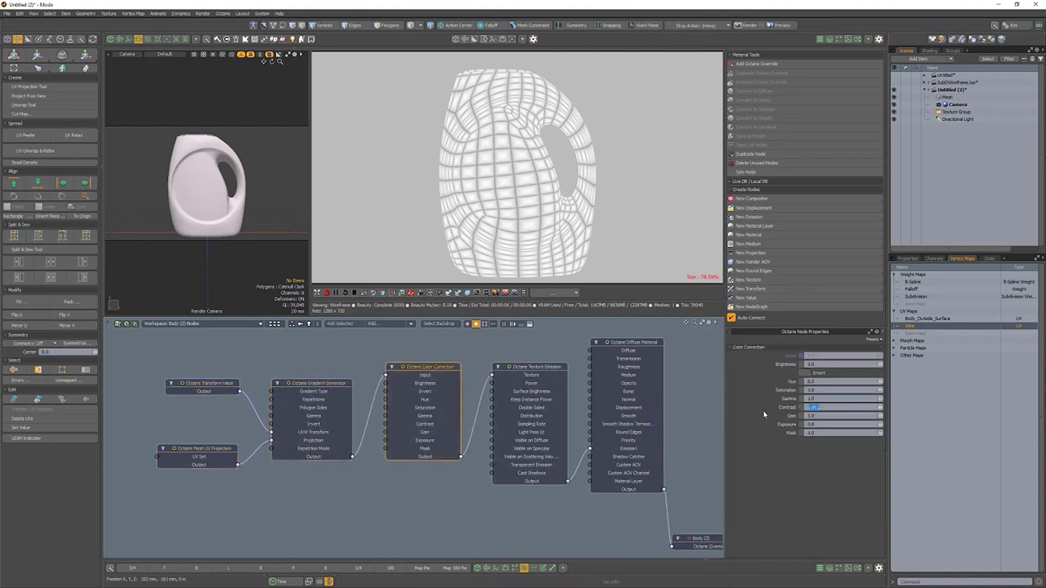
text(30)
key(Return)
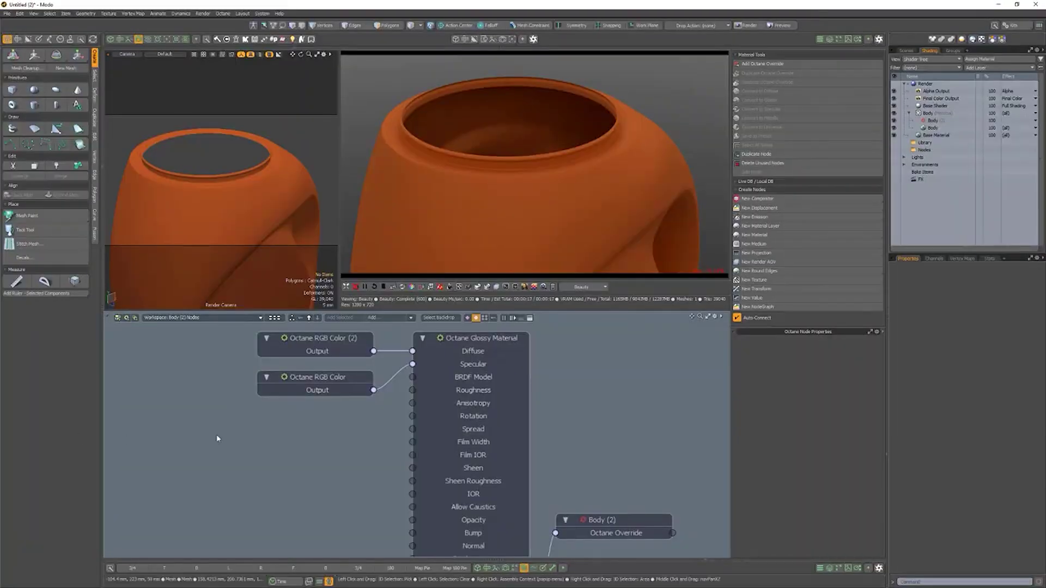
Add a Polygon Side texture to the bottle's Body material nodes and move it within the node graph.
click(785, 281)
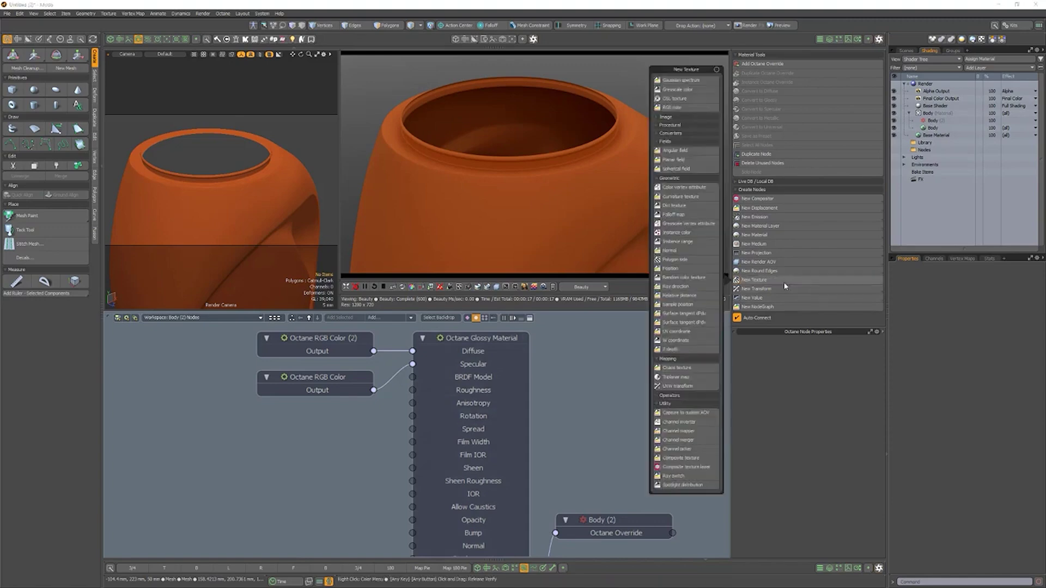
click(675, 260)
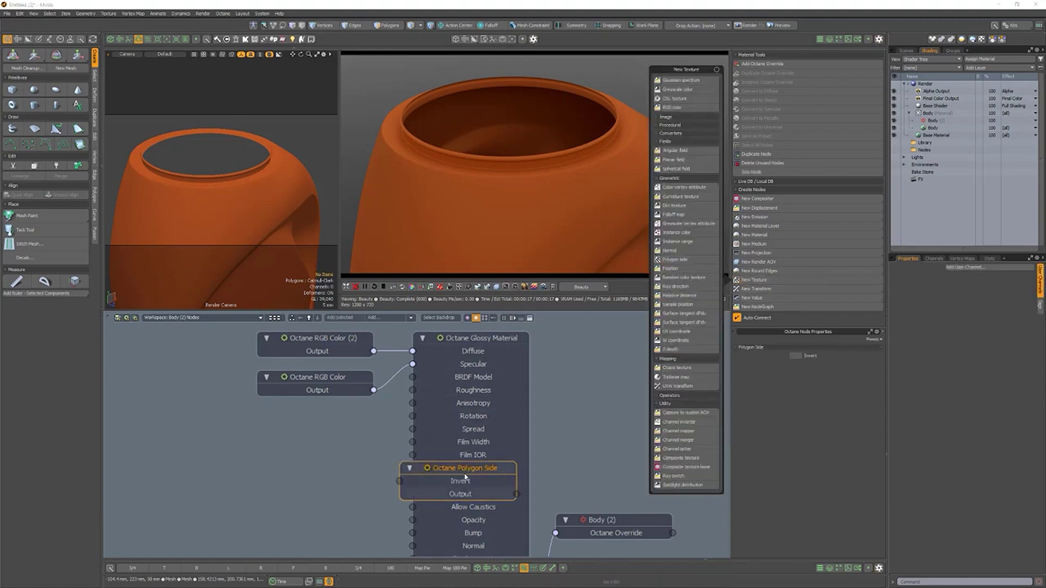
drag(471, 472, 412, 520)
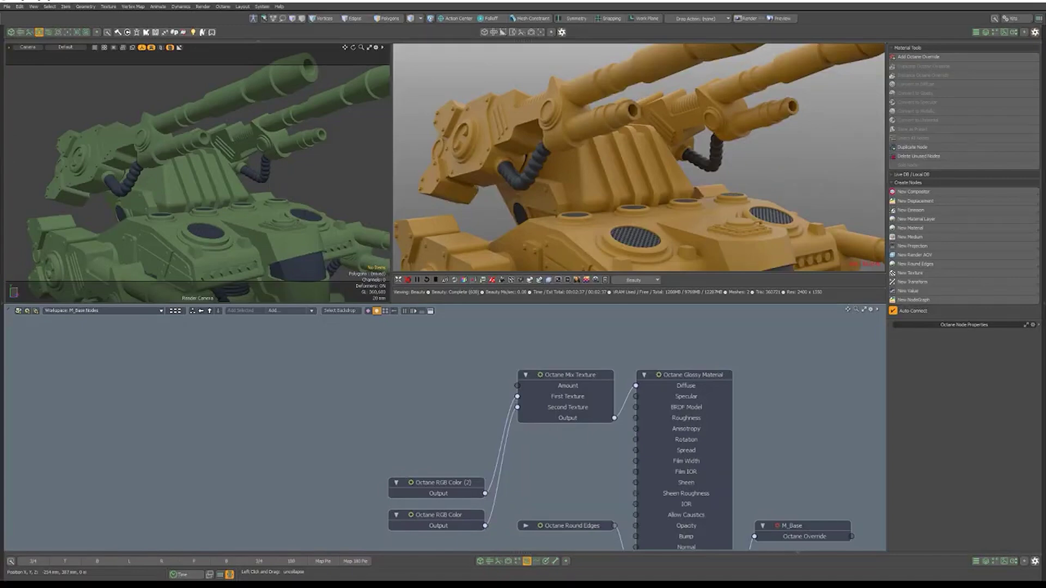
Add a Dirt Texture to the tank's M_Base material and connect it to the Mix Texture's Amount input.
click(910, 273)
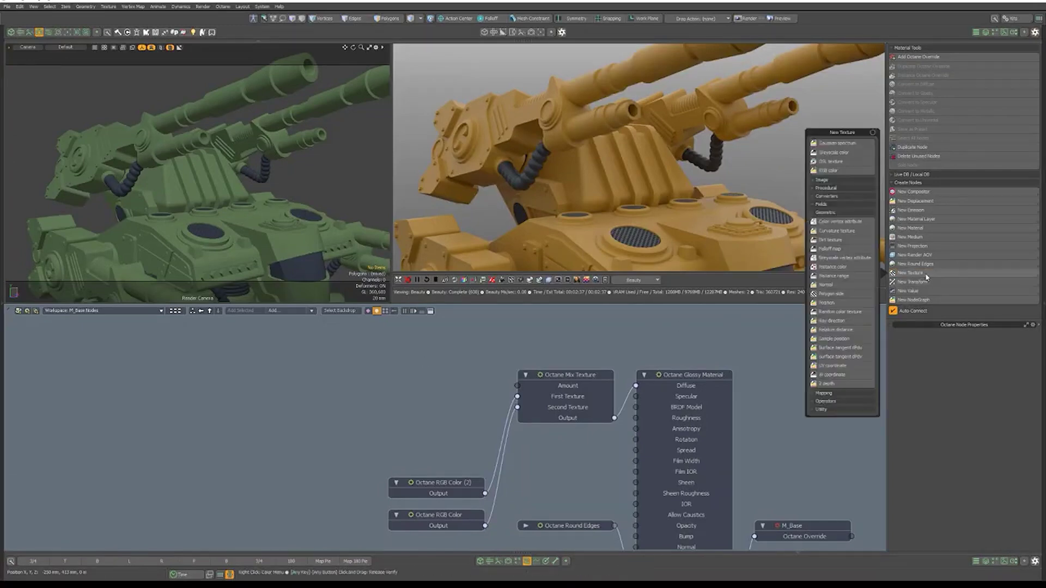
click(831, 240)
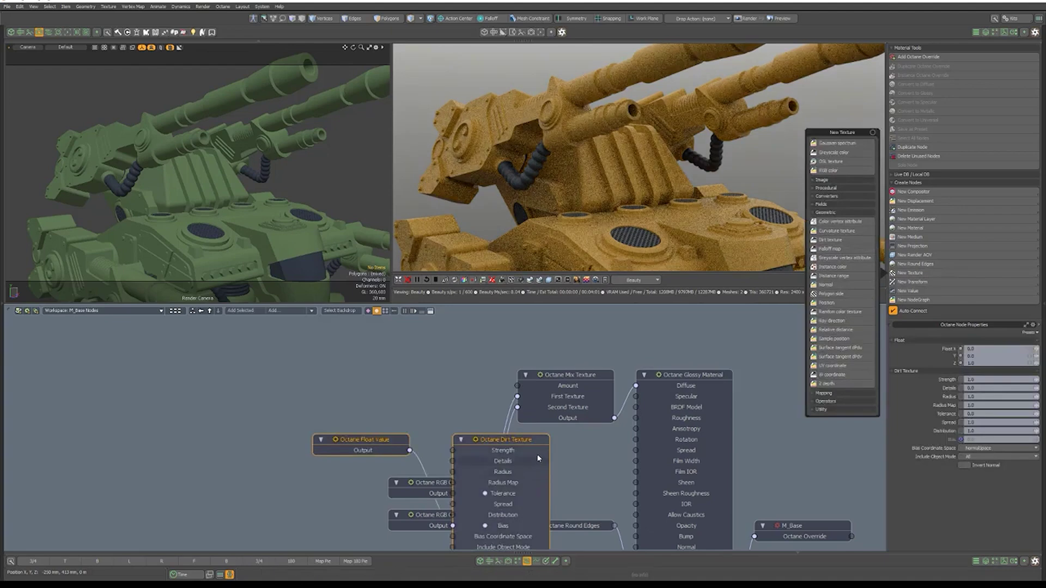
drag(524, 443, 363, 344)
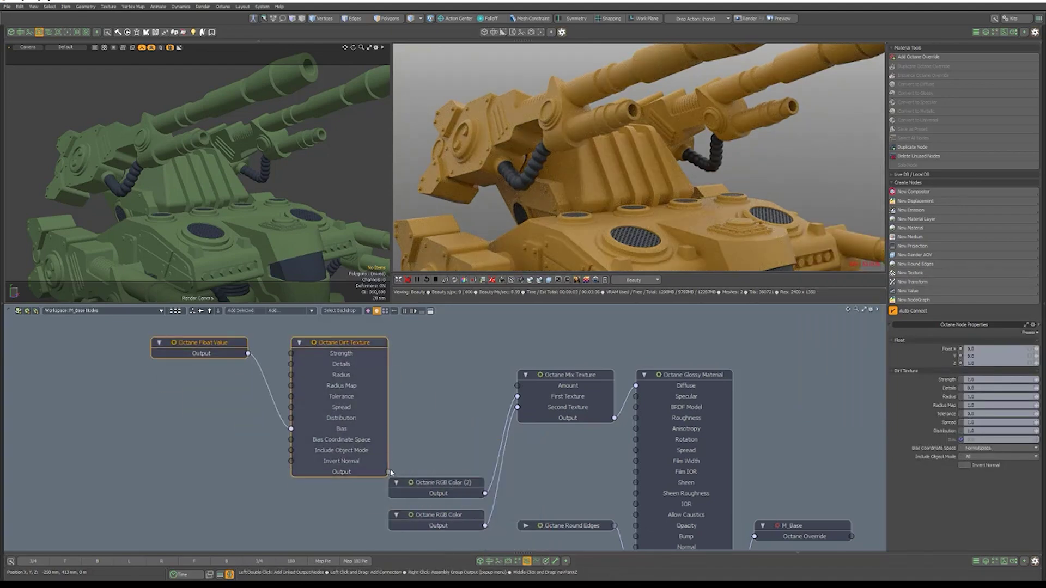
drag(388, 472, 517, 386)
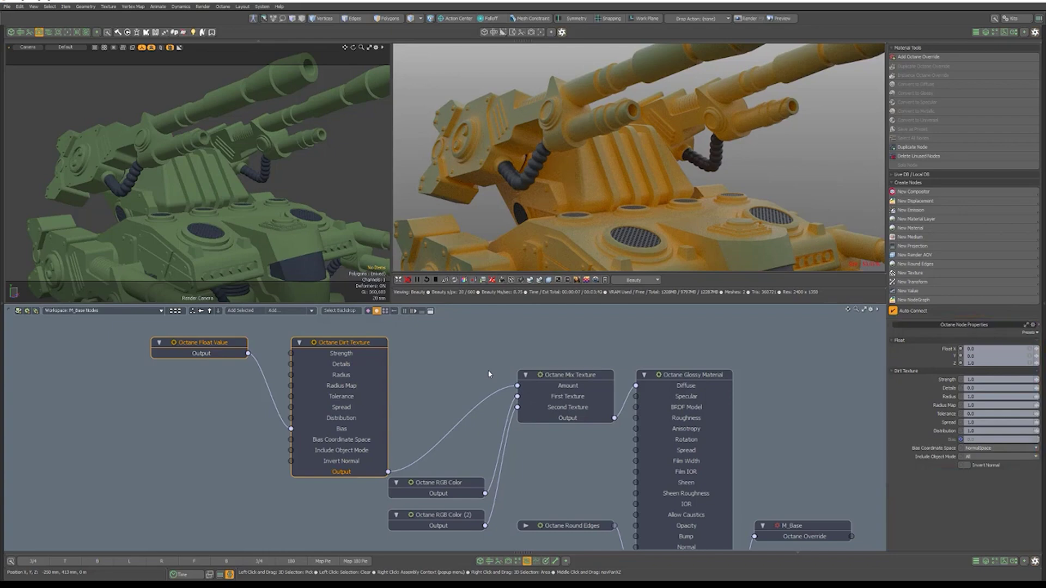
Lower the Dirt Texture's Radius.
click(989, 396)
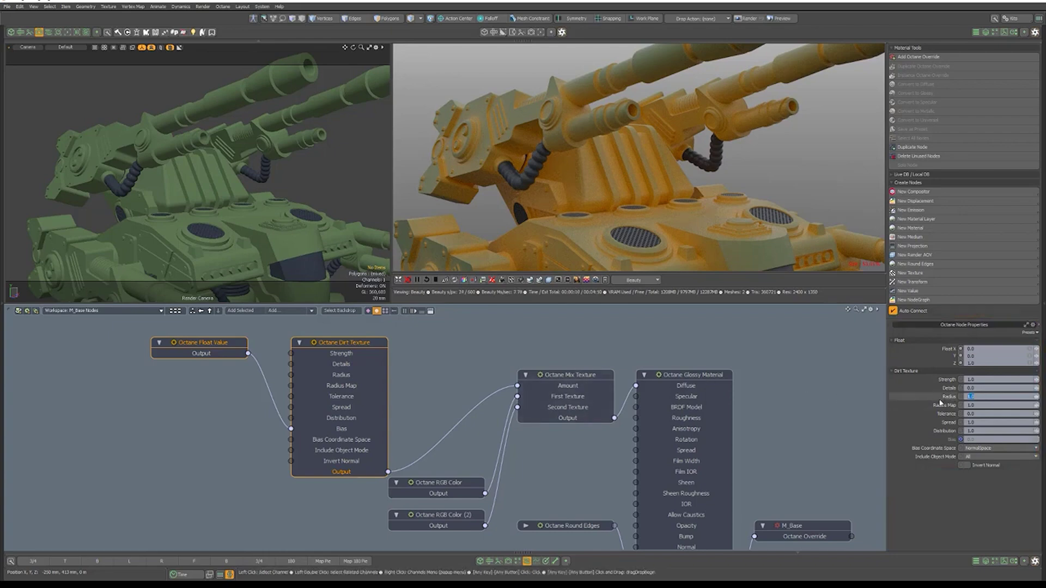
text(.0)
key(Return)
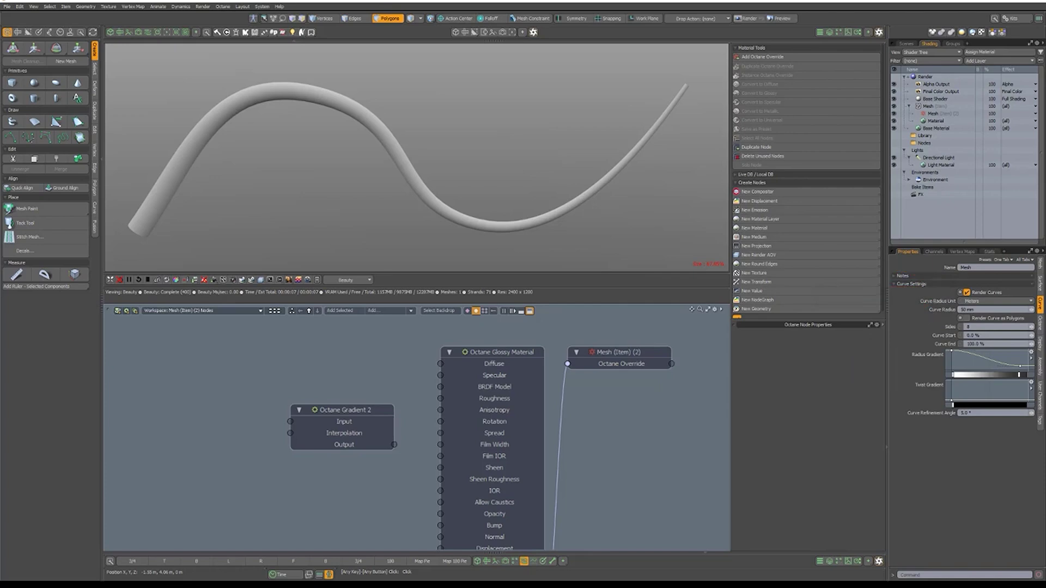
Connect Gradient 2 to the Glossy Material's Diffuse input and feed the gradient's Input from a new W Coordinate texture.
click(344, 420)
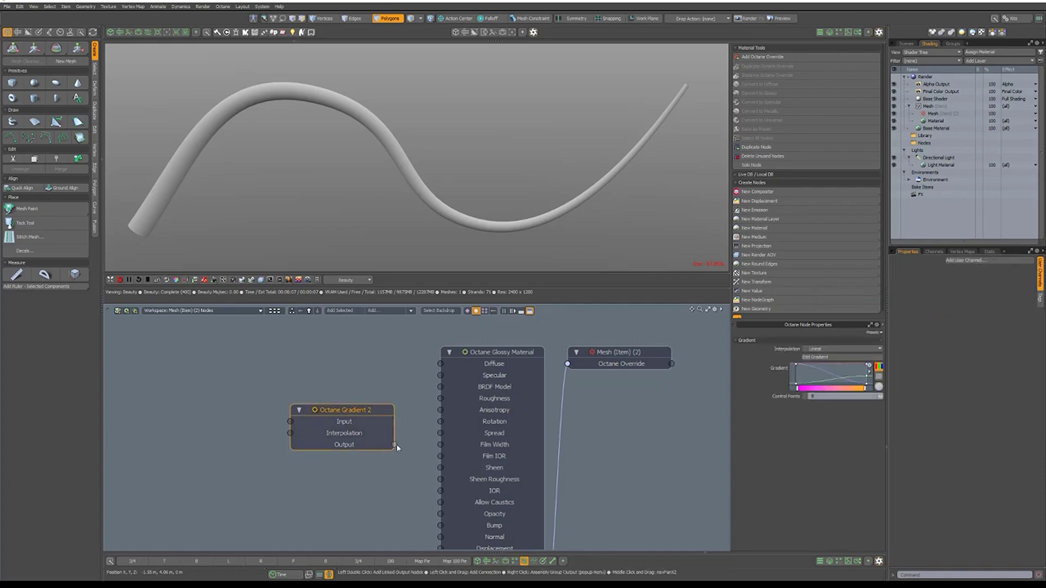
drag(395, 445, 441, 364)
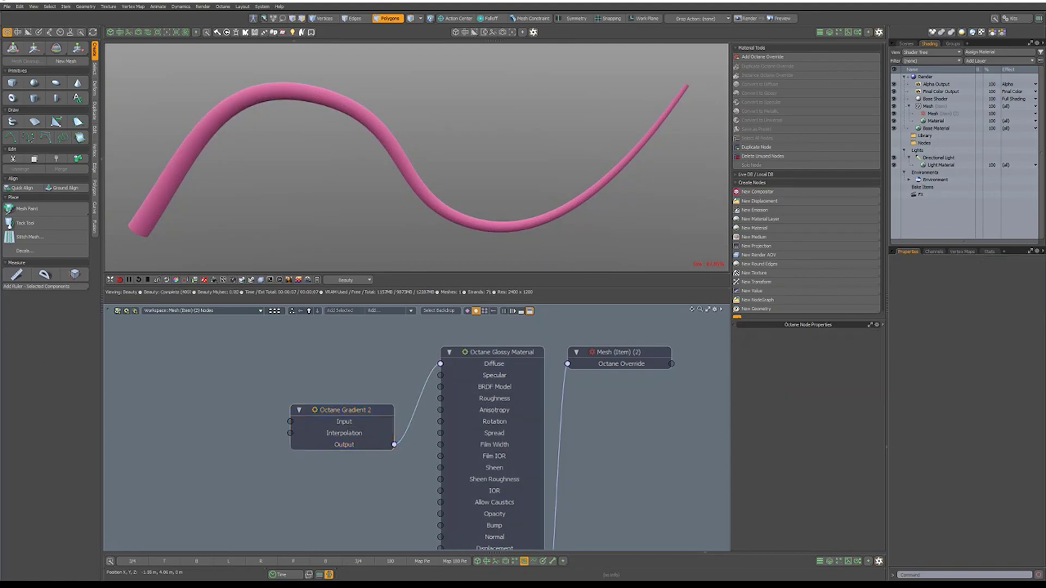
click(761, 275)
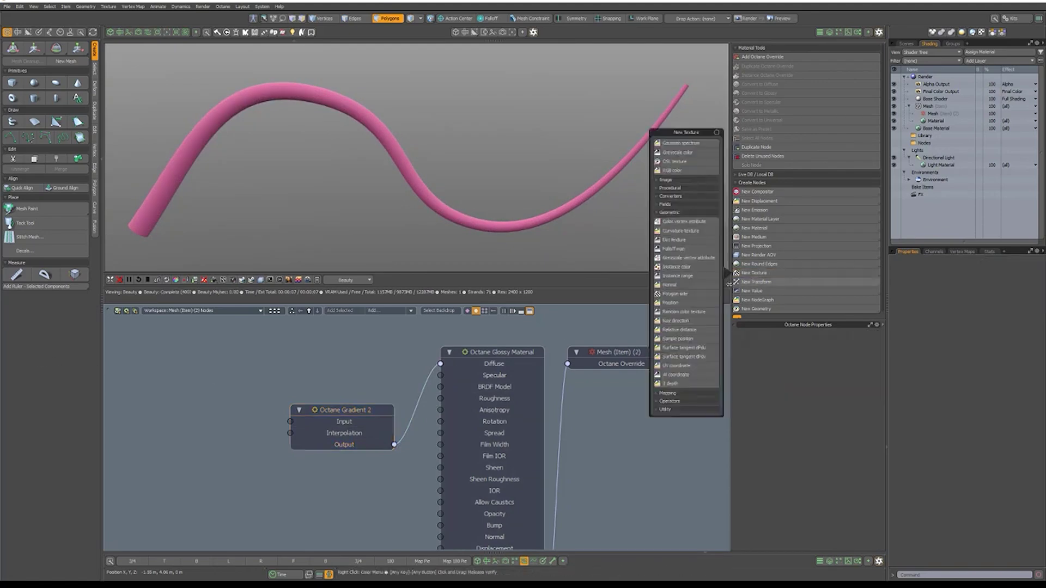
click(675, 374)
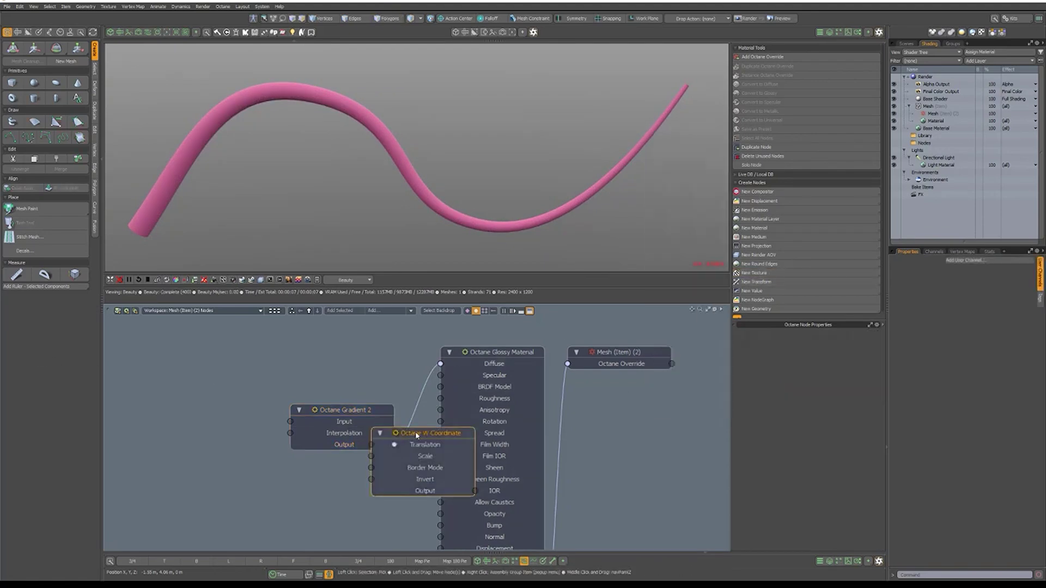
drag(421, 438, 213, 381)
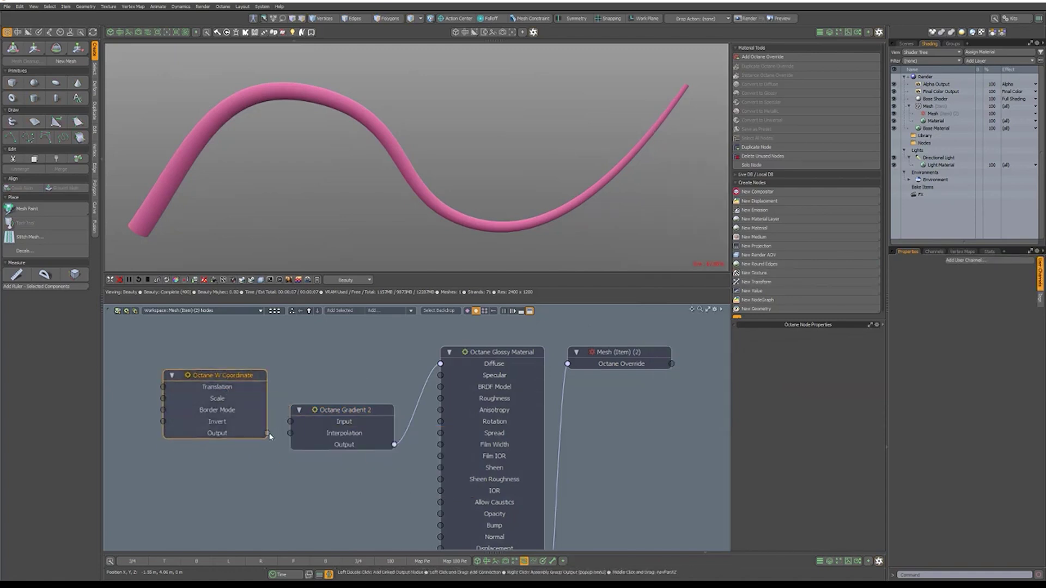
drag(267, 433, 291, 421)
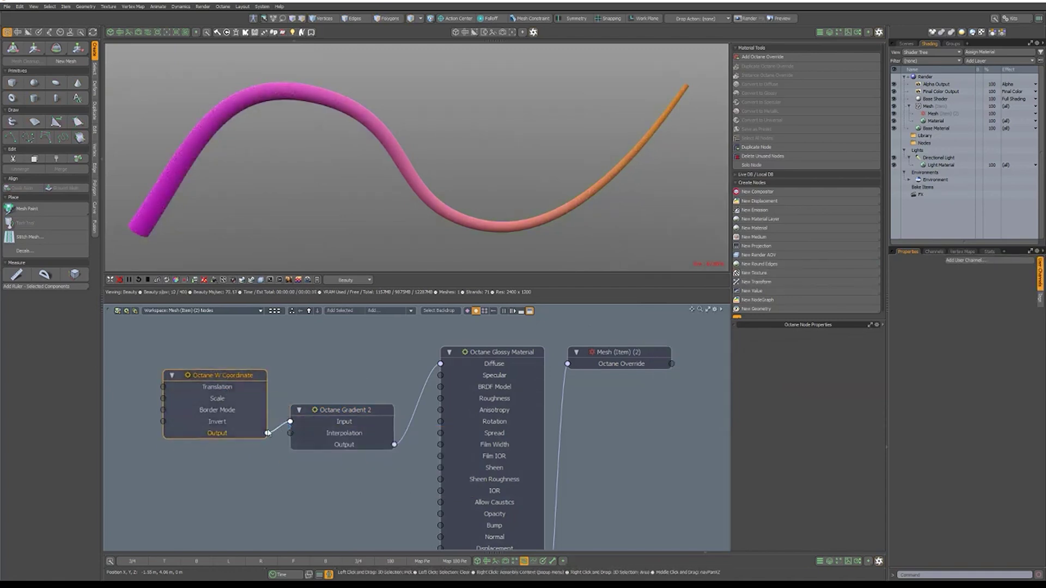
click(338, 420)
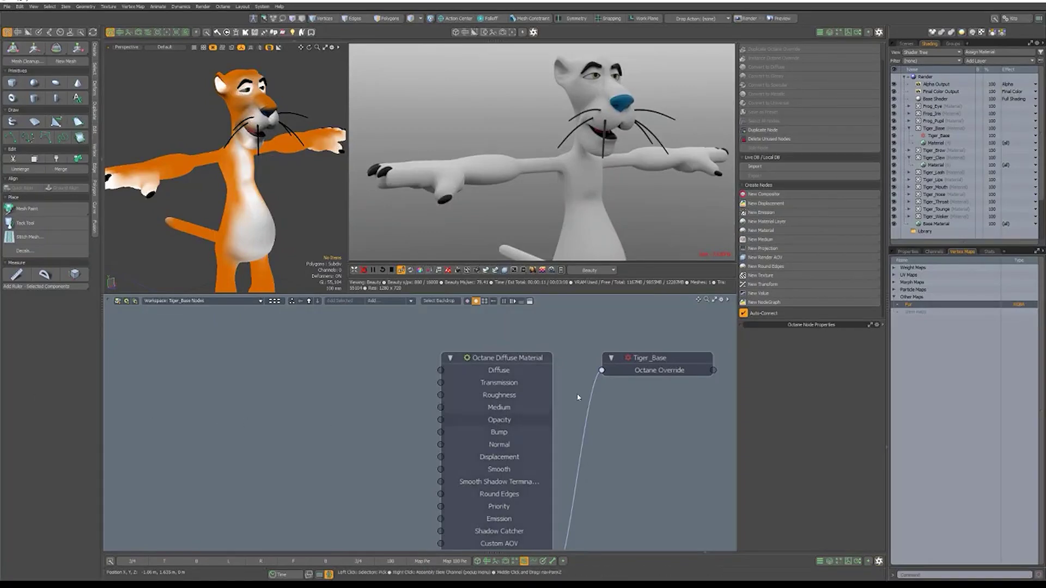
Add a Color Vertex Attribute named Fur and connect it to the Tiger_Base Diffuse Material's Diffuse input.
click(761, 276)
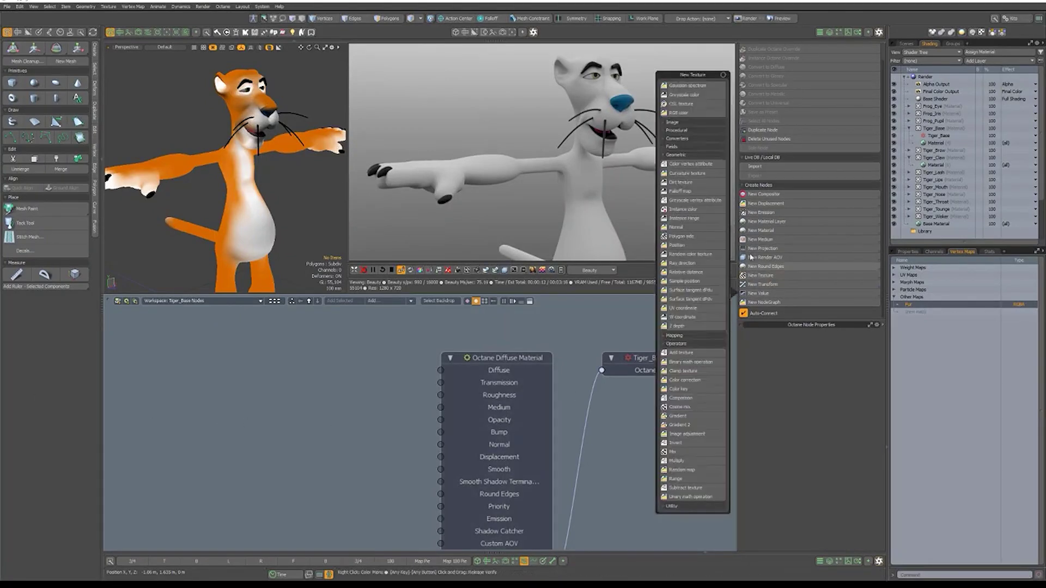
click(691, 164)
drag(574, 381, 441, 371)
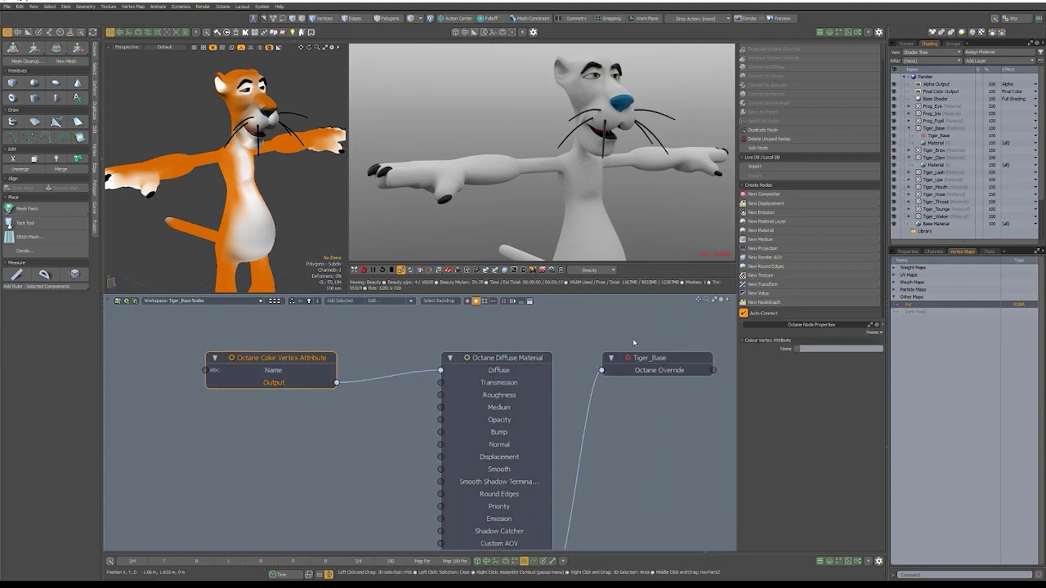
click(816, 351)
text(Fur)
key(Return)
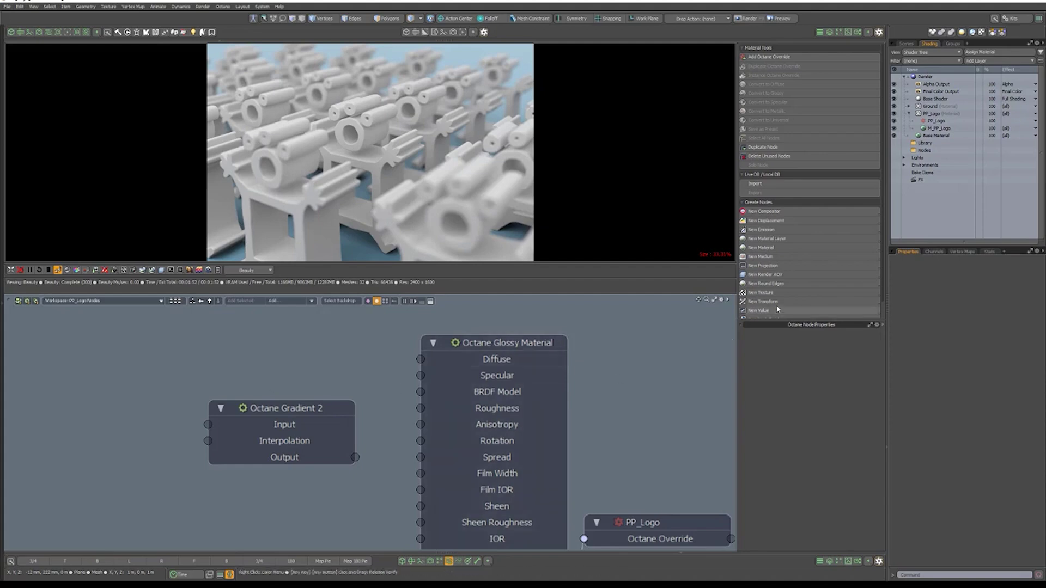
Add a Random Color texture to the PP_Logo material and connect it to the Glossy Material's Diffuse input.
click(761, 292)
click(707, 255)
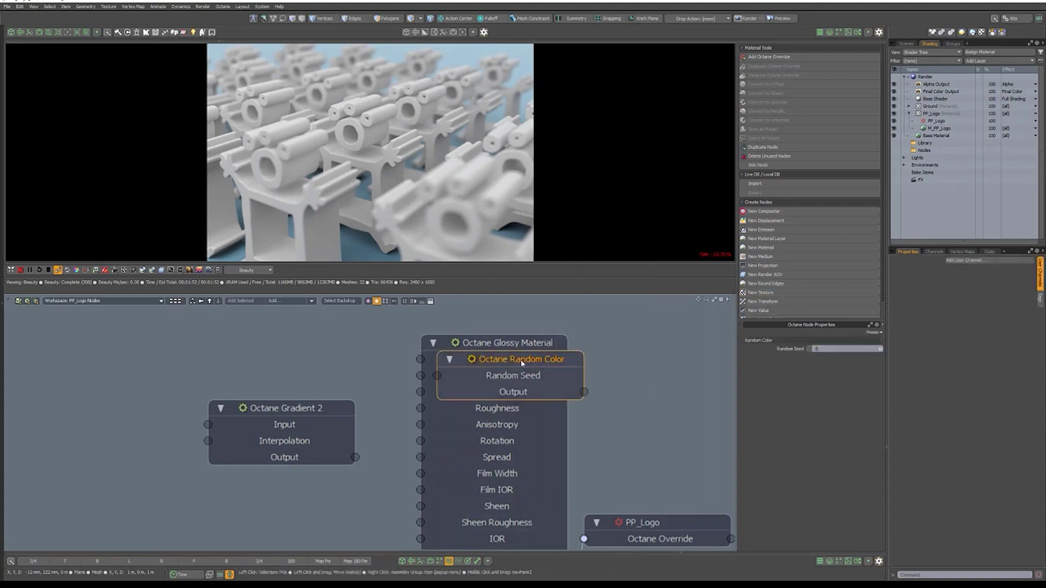
drag(518, 360, 141, 328)
drag(209, 360, 420, 359)
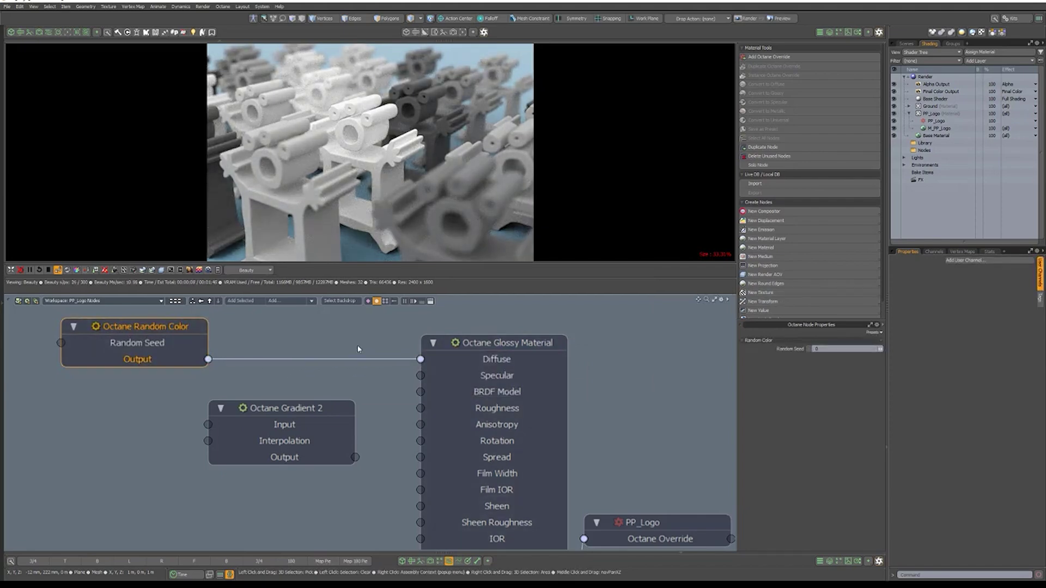
Reroute the Random Color through Gradient 2's Input and connect the gradient's output to the Glossy Material's Diffuse input.
click(282, 409)
drag(209, 360, 209, 424)
drag(355, 458, 420, 359)
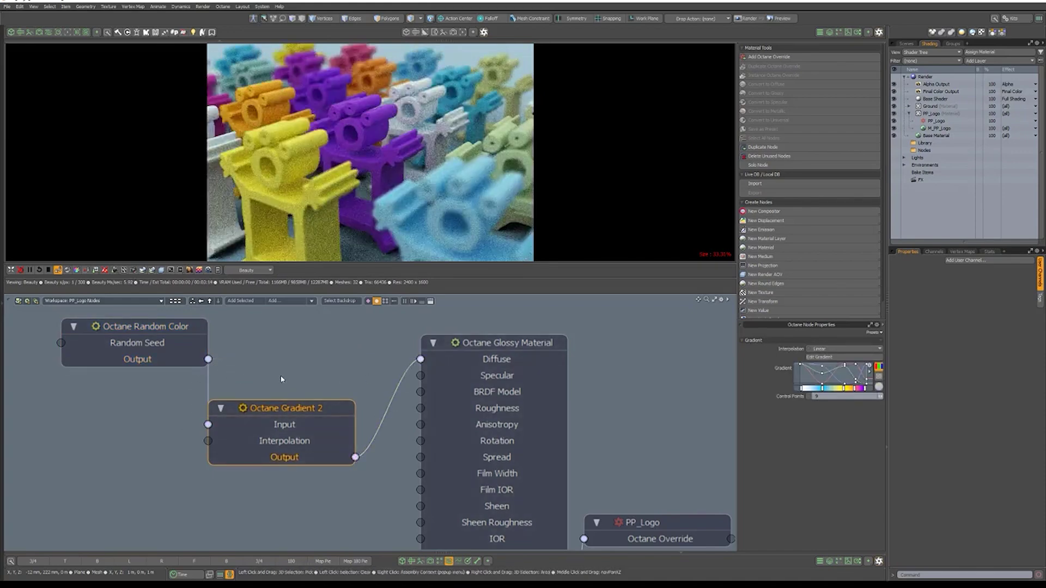
drag(294, 412, 310, 412)
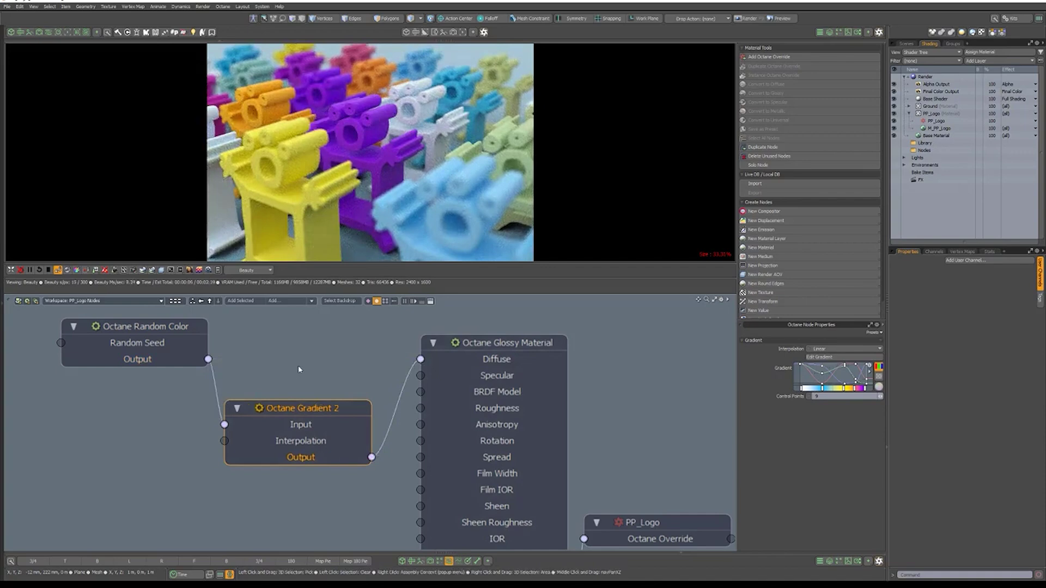
Raise the Random Color's Random Seed by five steps to vary the instance colours.
click(160, 322)
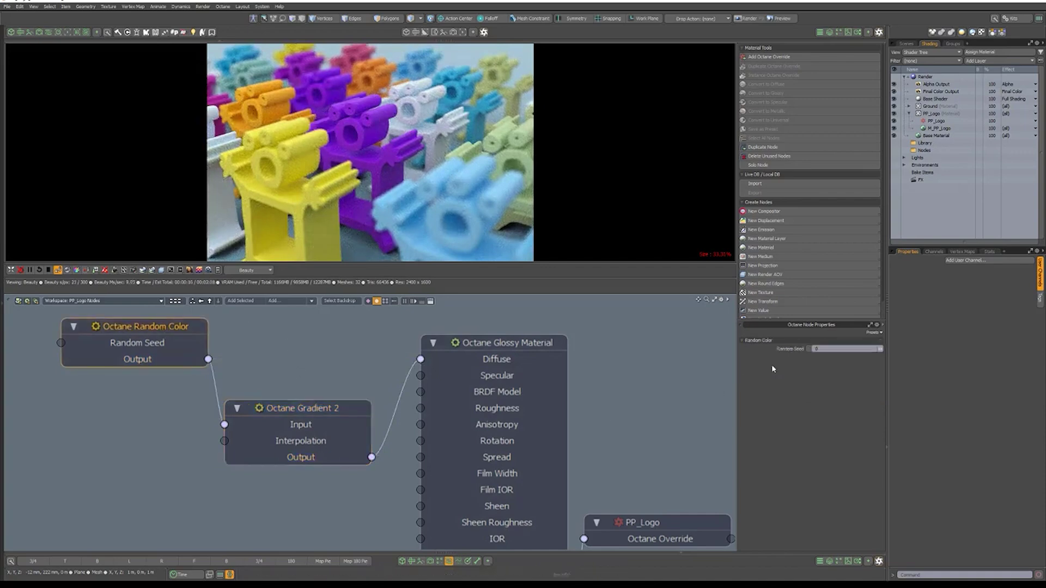
click(881, 349)
click(880, 349)
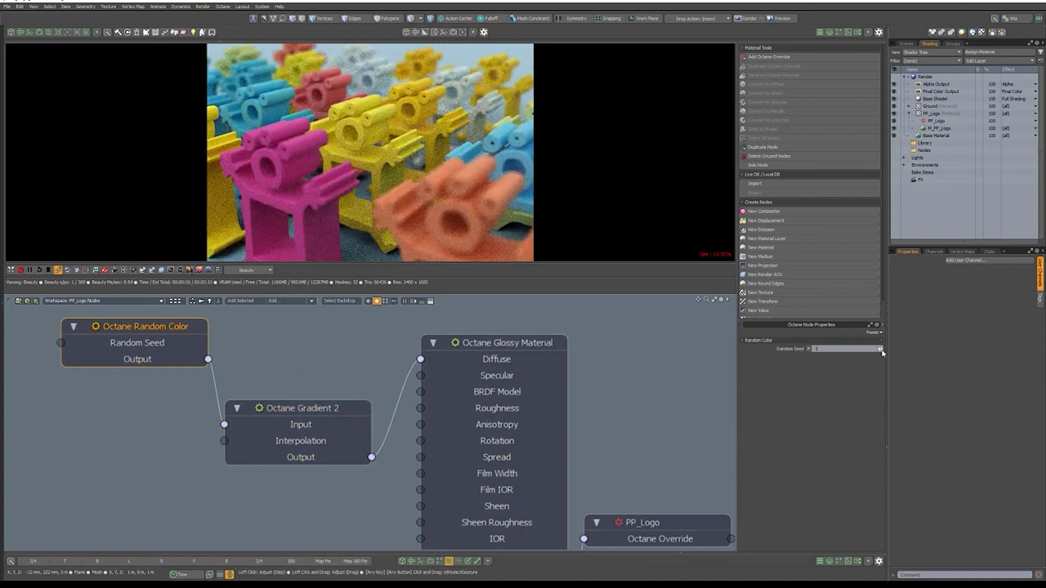
click(880, 349)
click(881, 349)
click(881, 349)
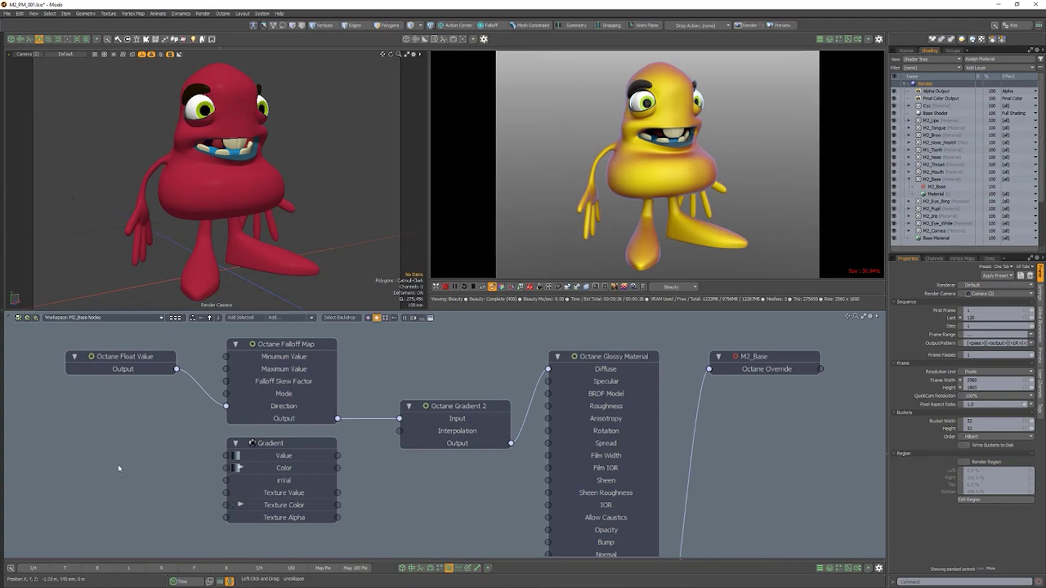
Add a Gradient RGBA channel to the M2_Base Octane Gradient 2 and connect the Gradient node's Color output to it.
right_click(490, 415)
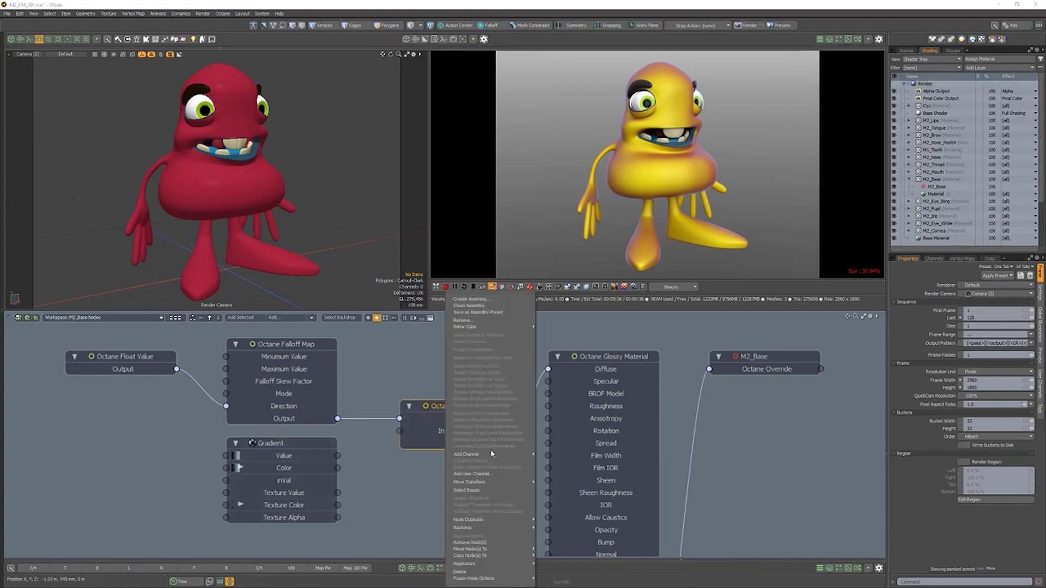
mouse_move(495, 455)
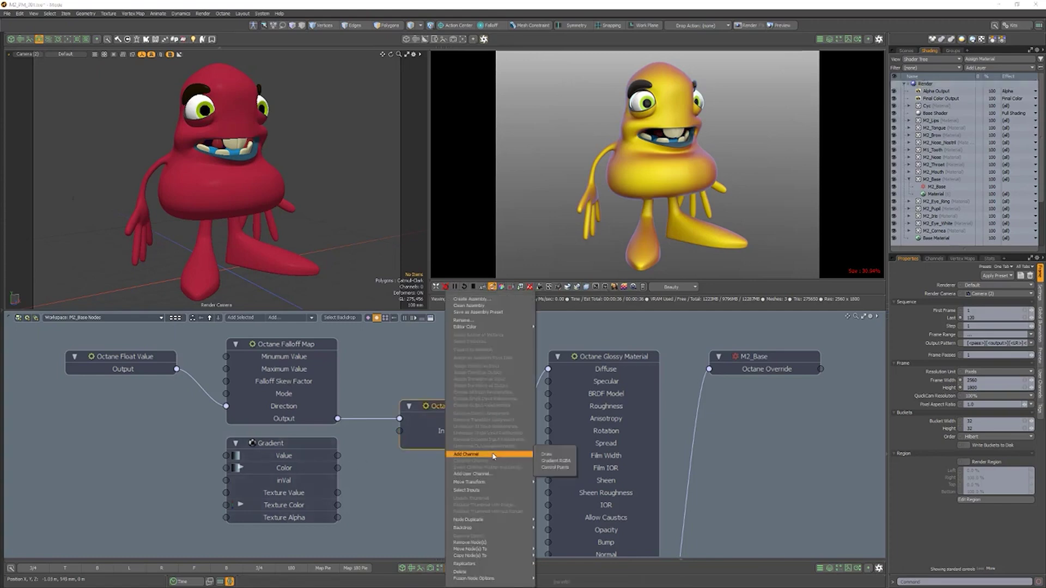
click(565, 465)
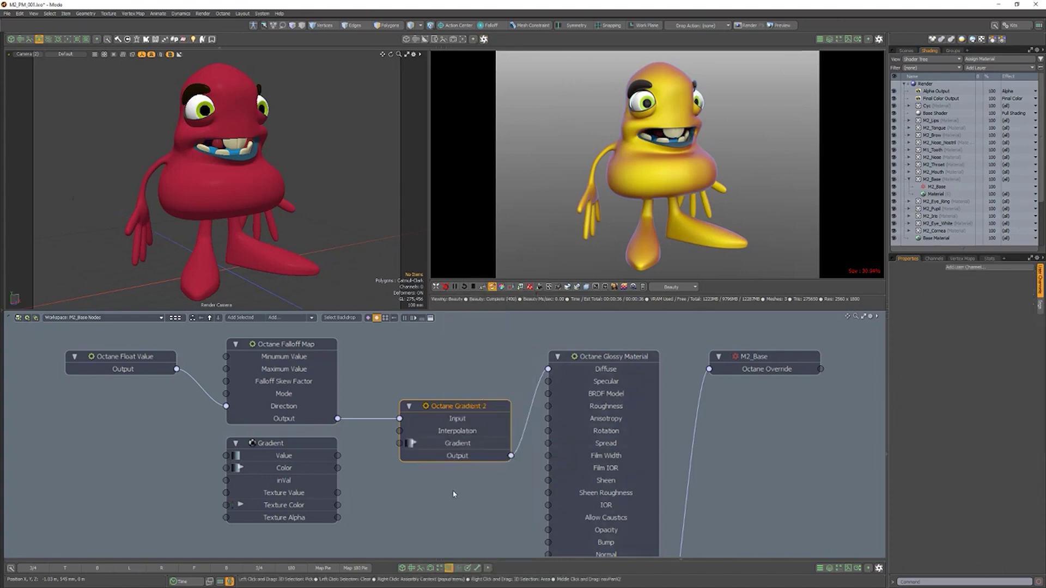
drag(338, 468, 400, 444)
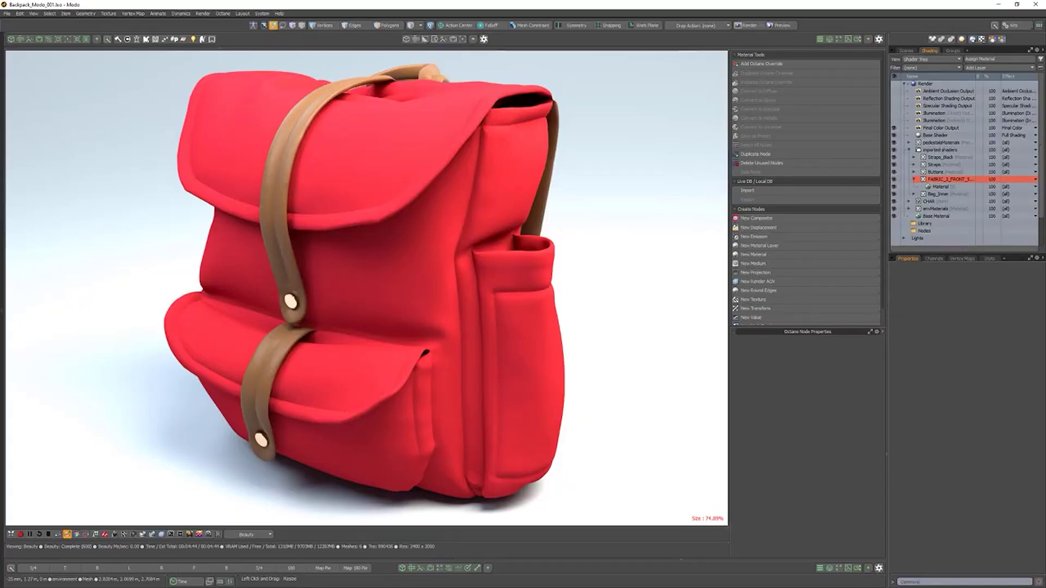
Review the Octane rendering preferences, including the LiveDB texturemap folder.
click(262, 14)
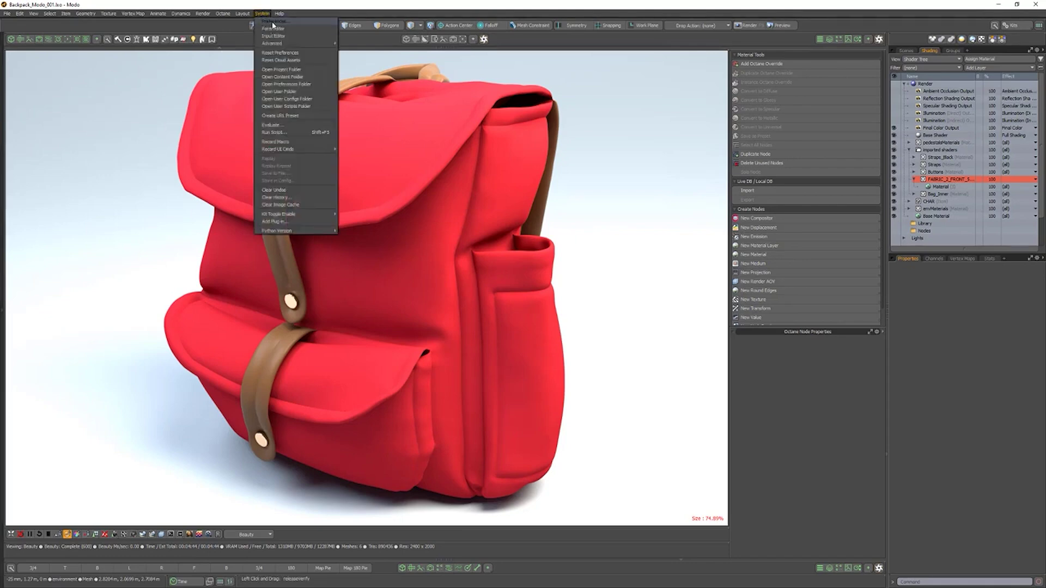
click(267, 29)
scroll(134, 241, down, 6)
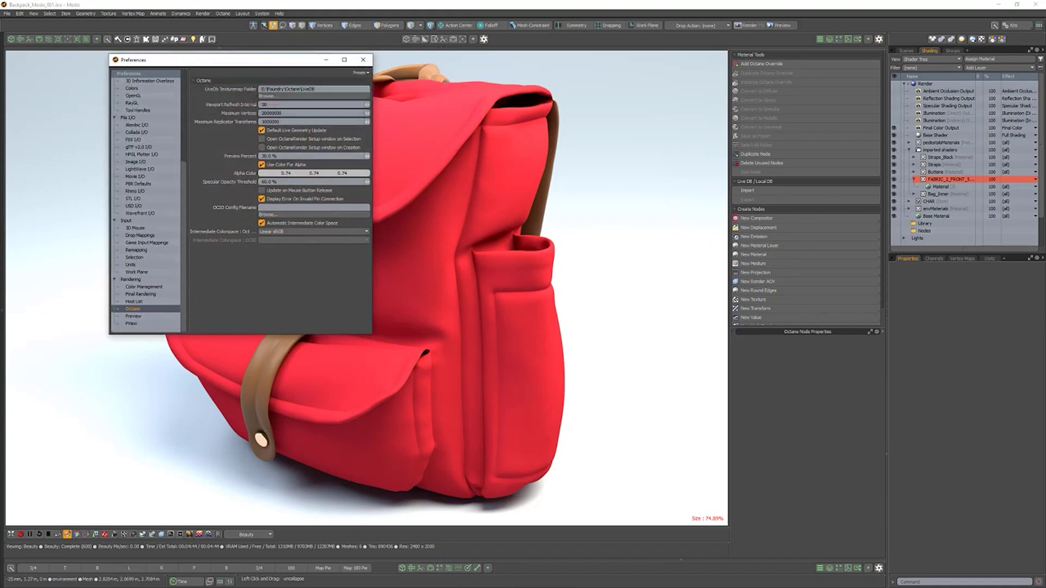
click(363, 59)
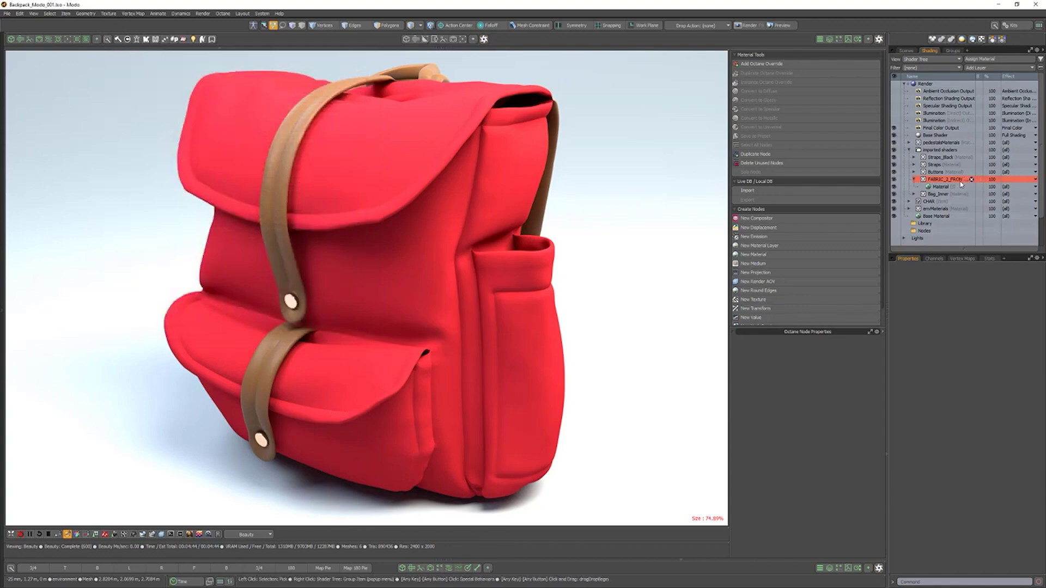
Select the backpack's FABRIC_2_FRONT material group and browse the LiveDB's Non-Organic Cloth materials.
click(960, 182)
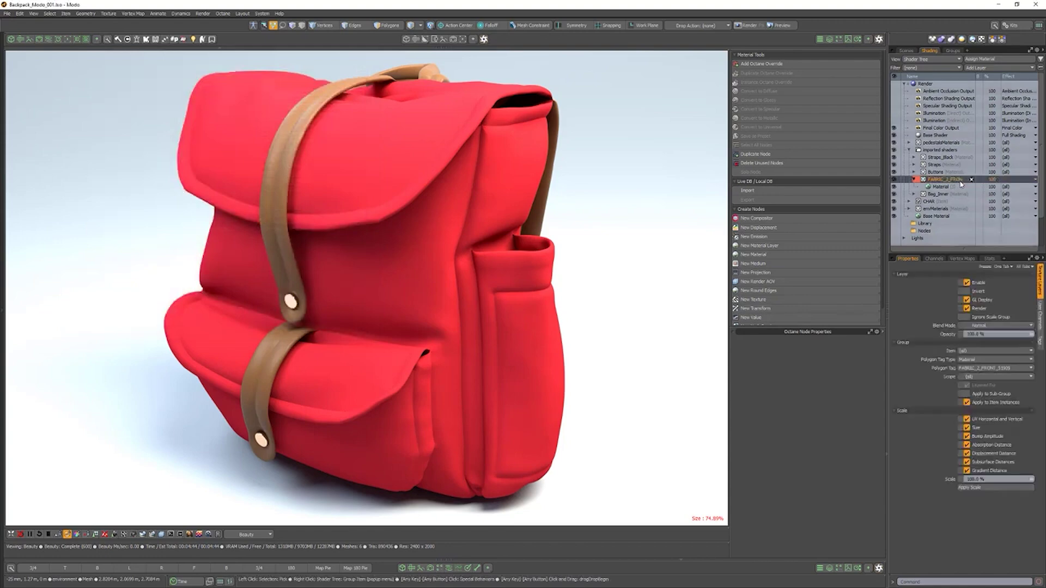
click(767, 195)
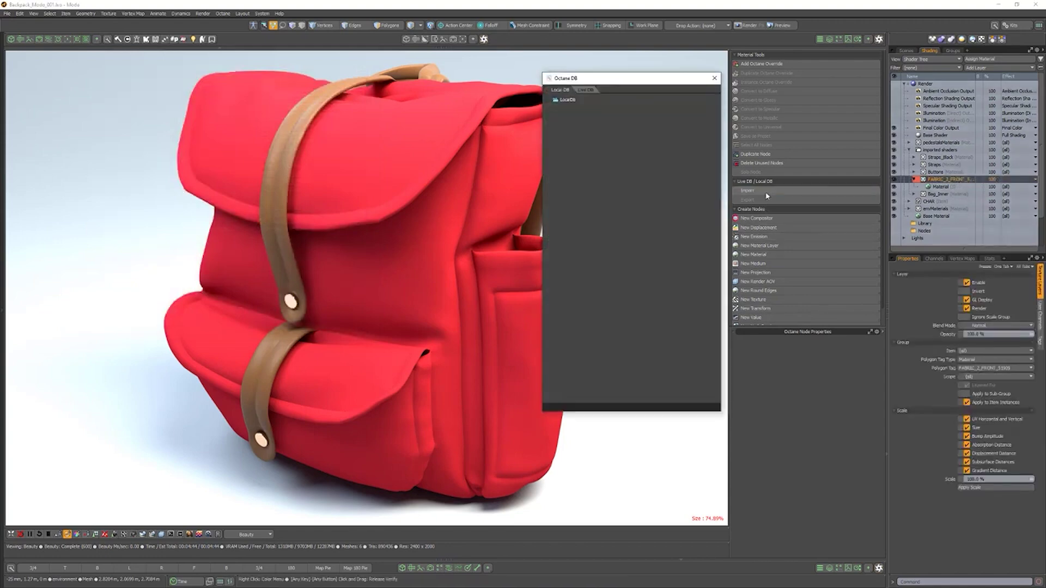
click(586, 92)
click(548, 99)
click(558, 124)
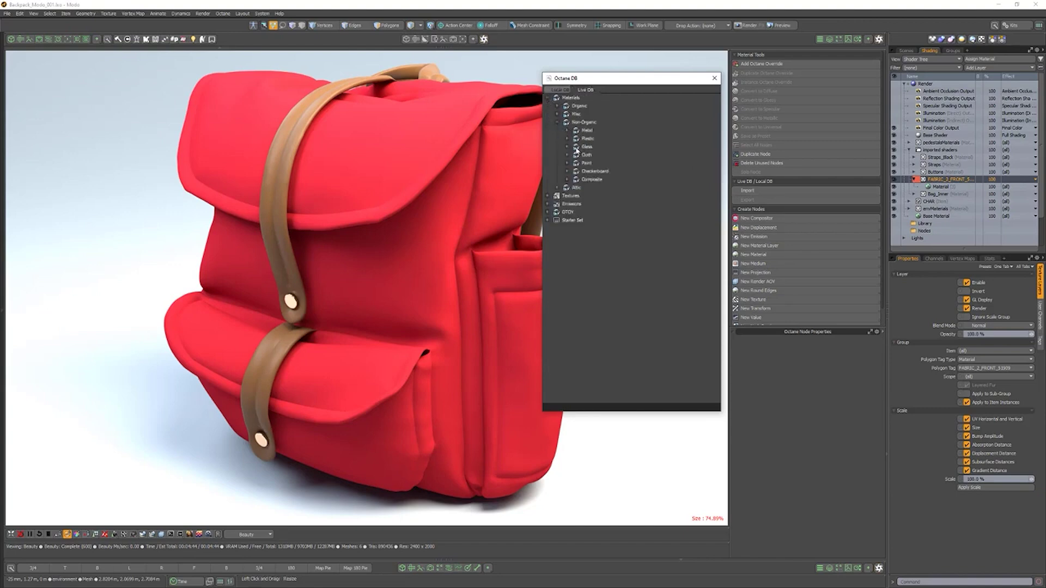
click(582, 155)
scroll(708, 238, down, 10)
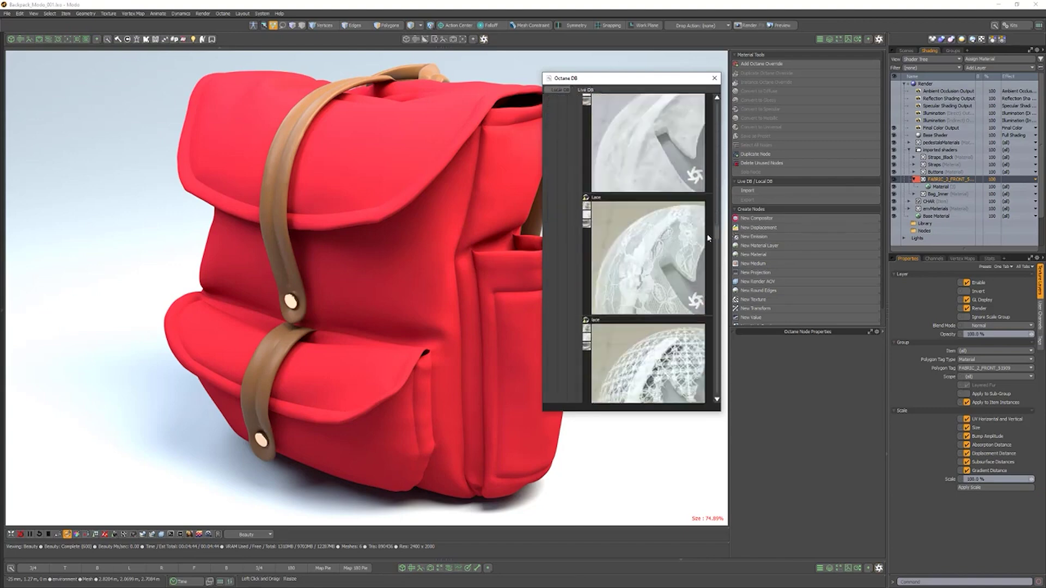
Import the leather black LiveDB material onto the backpack's front fabric and close the node setup and database windows.
scroll(708, 238, down, 5)
click(675, 218)
right_click(664, 199)
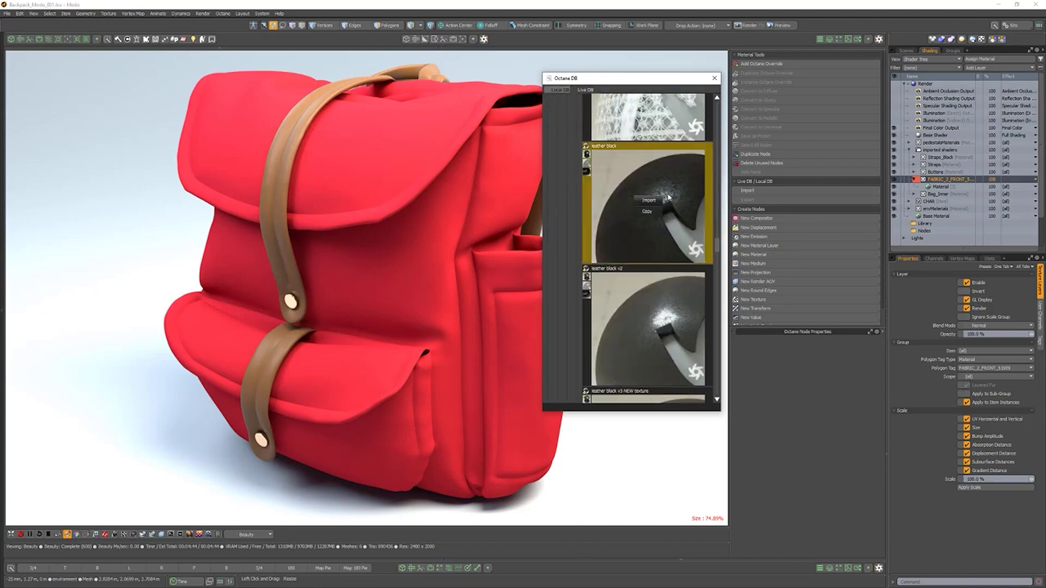
click(654, 201)
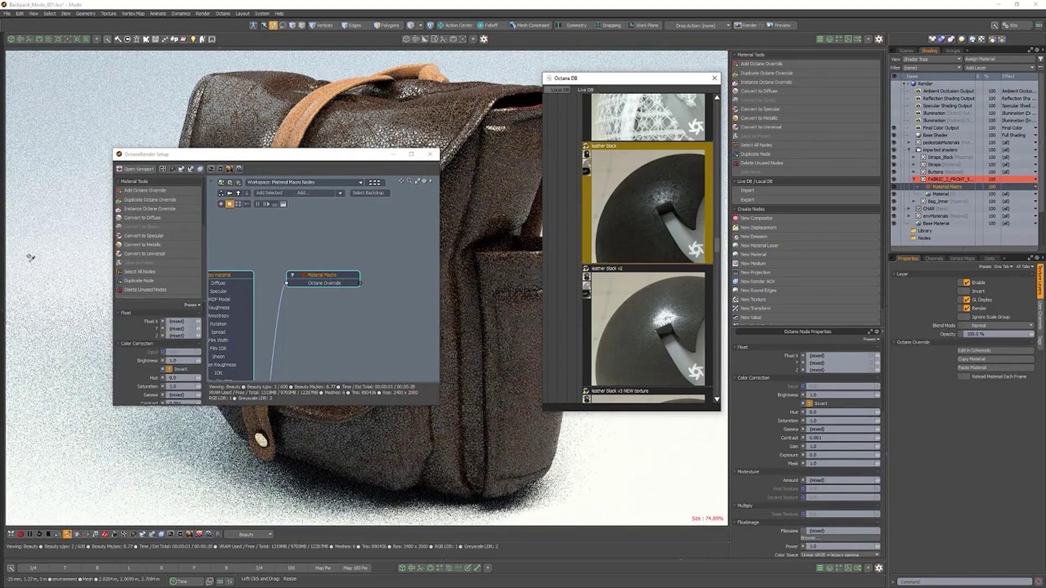
click(431, 154)
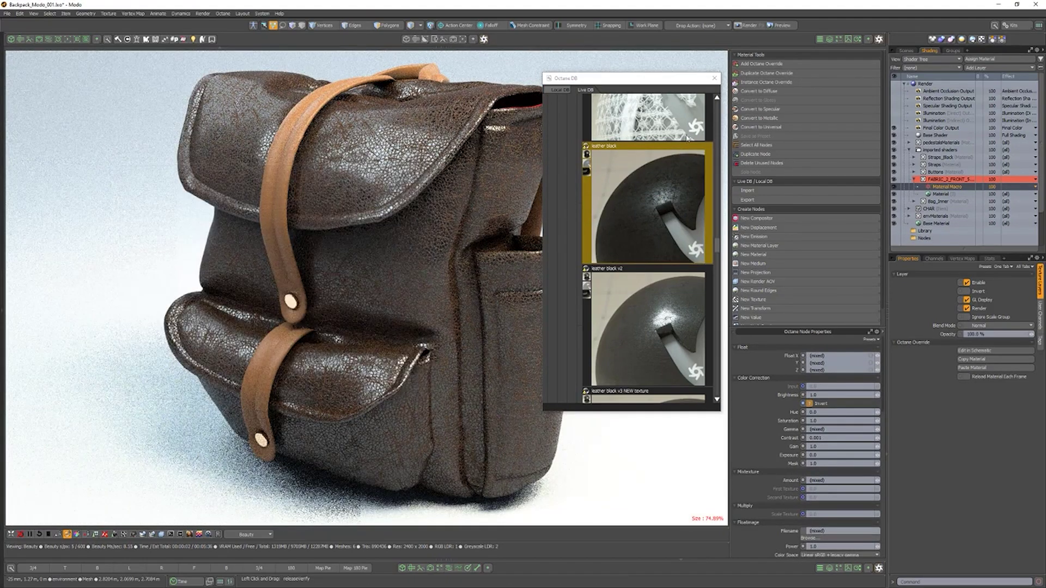
click(715, 82)
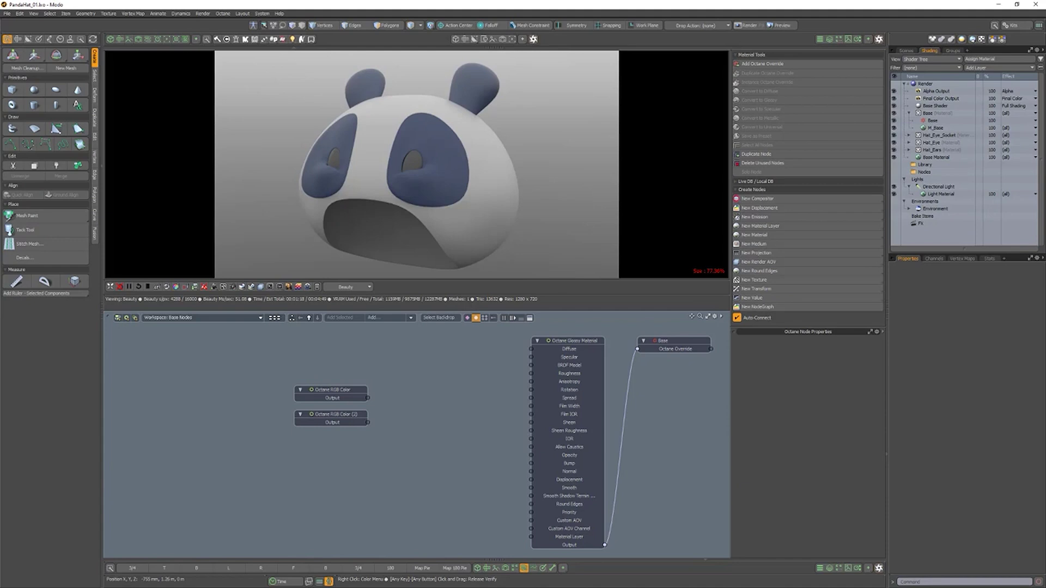
Add a Mix texture combining the panda hat's two RGB Color nodes and connect it to the Glossy Material's Diffuse input.
click(774, 280)
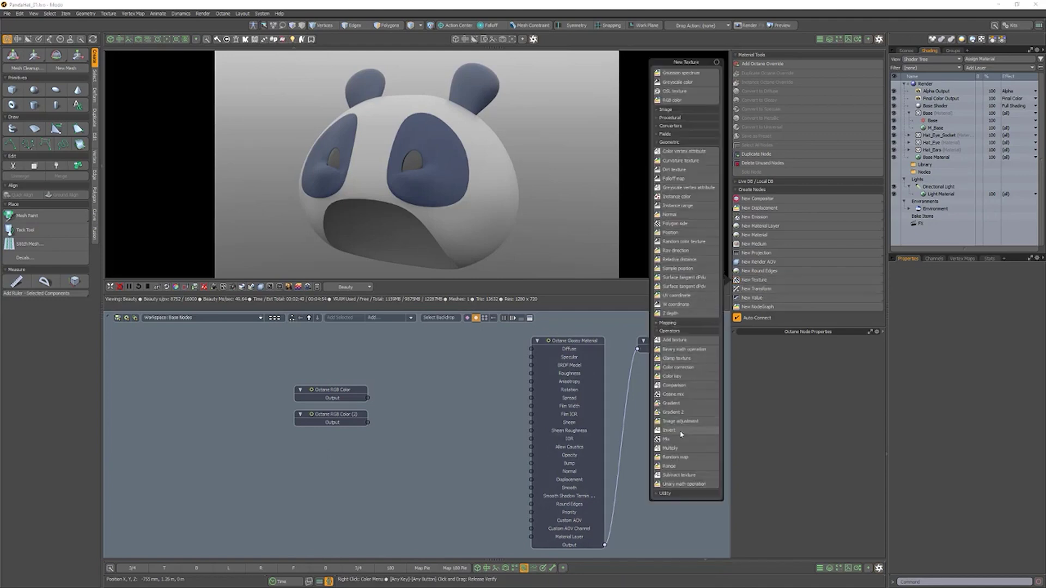
click(681, 440)
drag(480, 434, 447, 384)
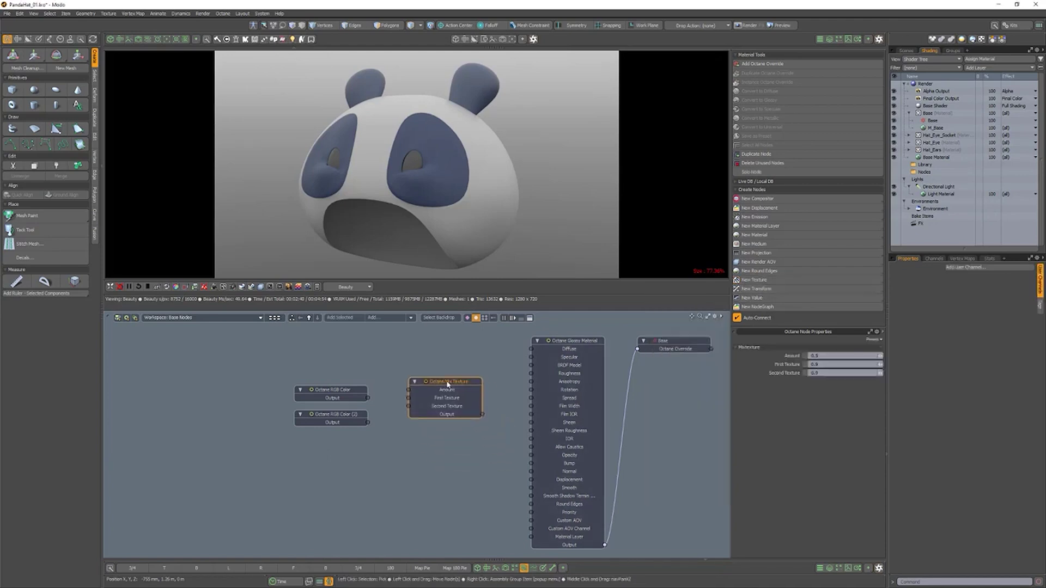
drag(368, 397, 409, 407)
drag(483, 415, 537, 357)
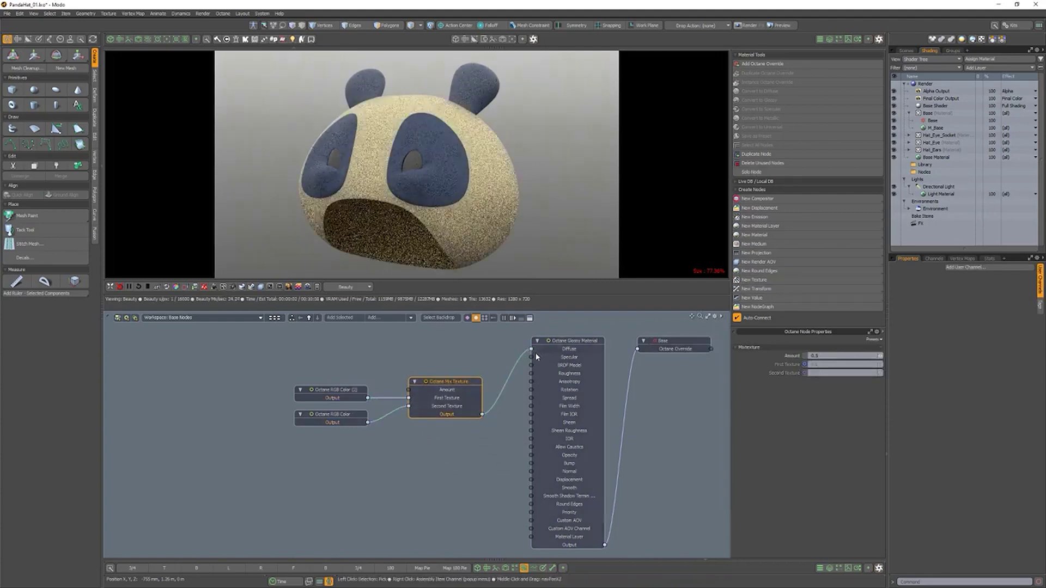
Add a Polygon Side texture and connect its output to the Mix Texture's Amount input.
click(509, 423)
click(755, 280)
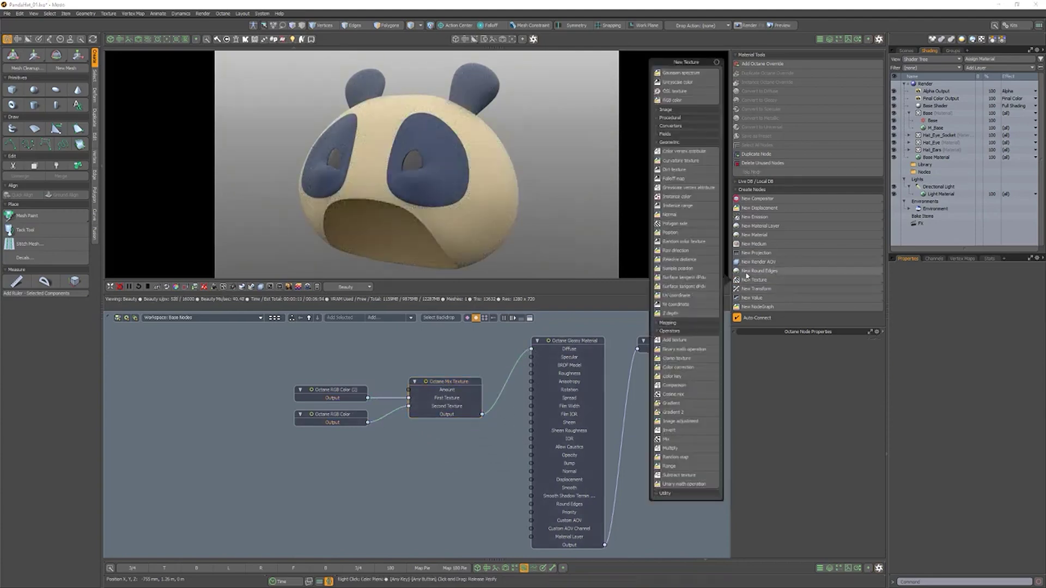
click(698, 226)
drag(510, 410, 345, 356)
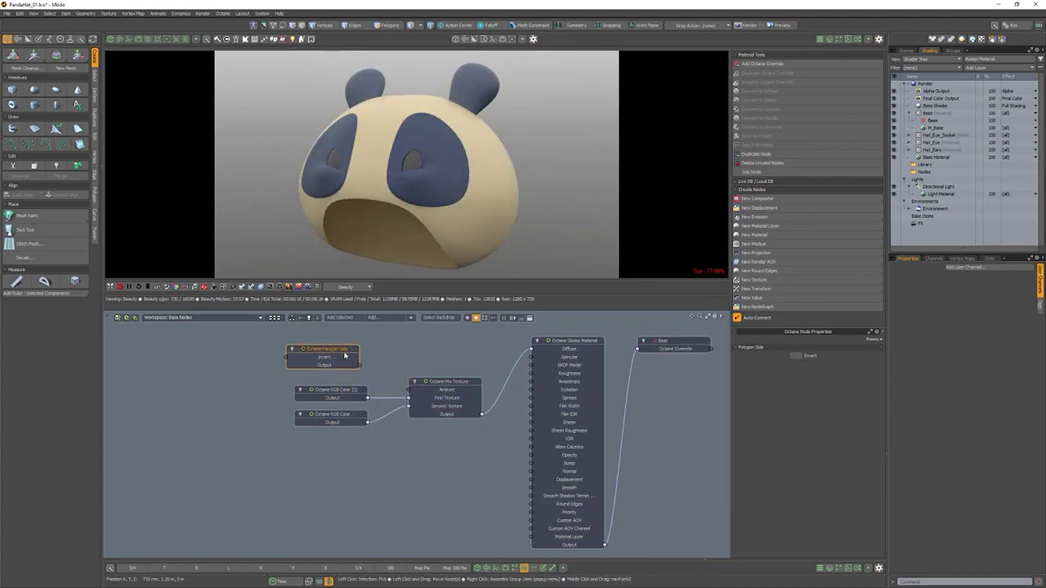
drag(416, 392, 409, 390)
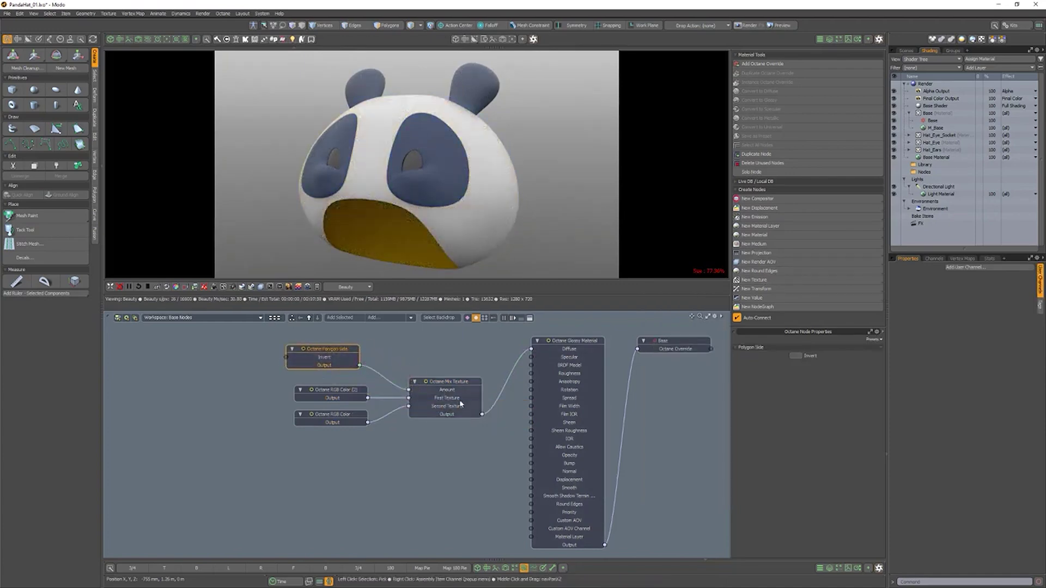
Toggle the Polygon Side texture's Invert option on and off to compare the swapped inner and outer colours.
click(799, 356)
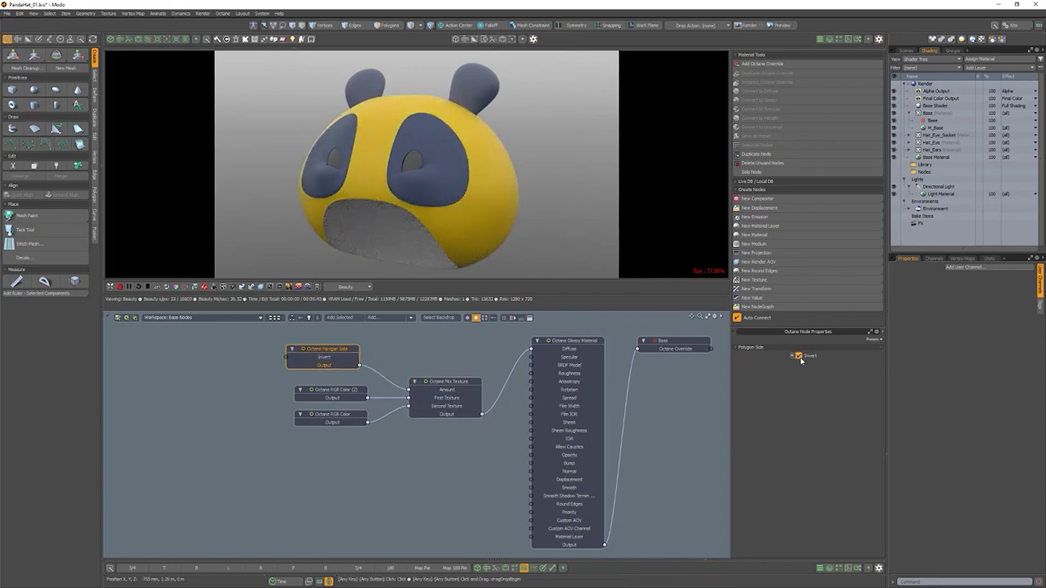
click(800, 356)
click(799, 357)
click(799, 356)
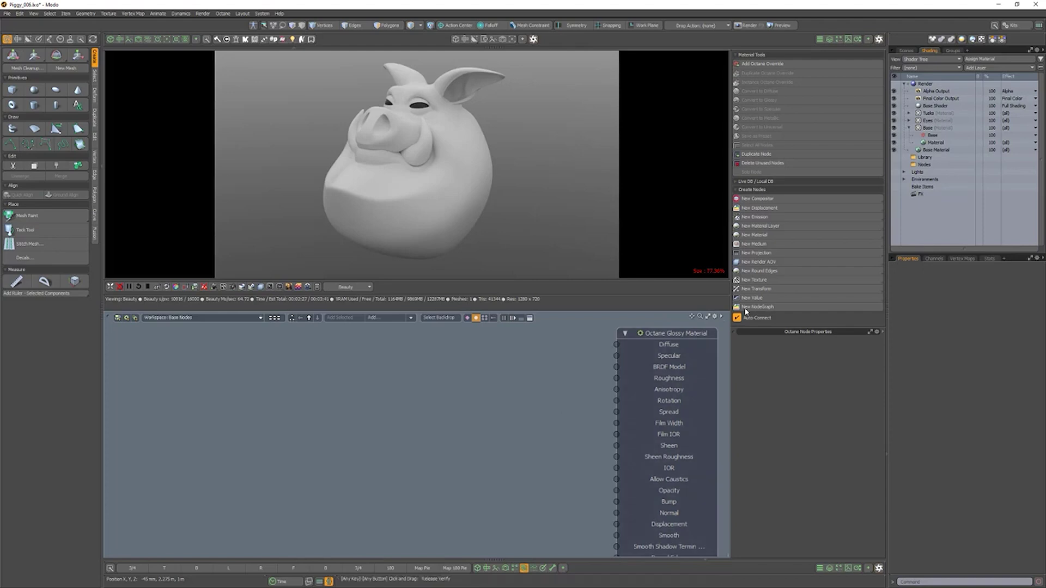
Add a Gradient 2 texture to the piggy's Base material and connect it to the Glossy Material's Diffuse input.
click(757, 280)
click(674, 412)
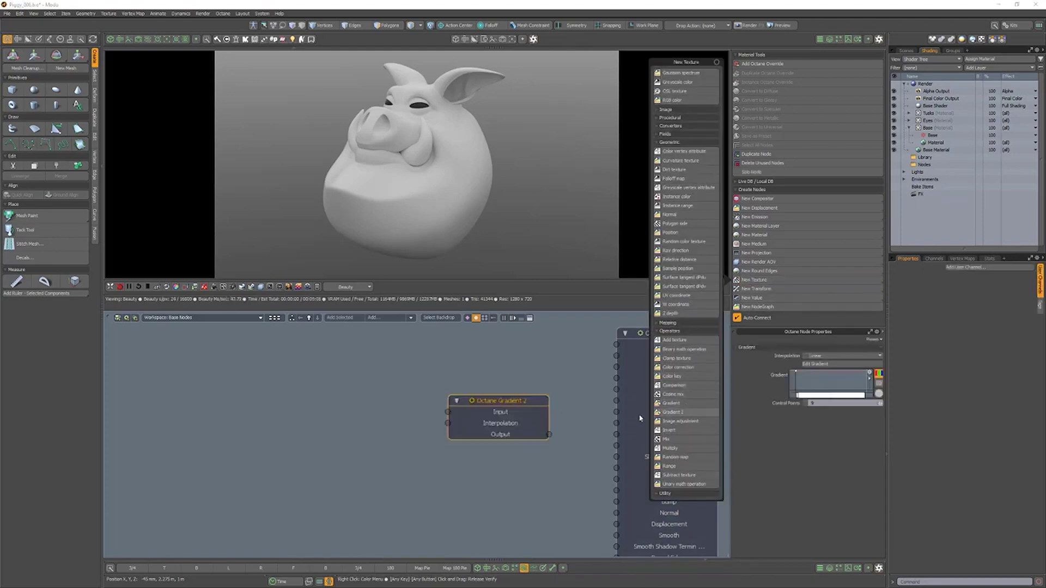
drag(549, 438, 616, 344)
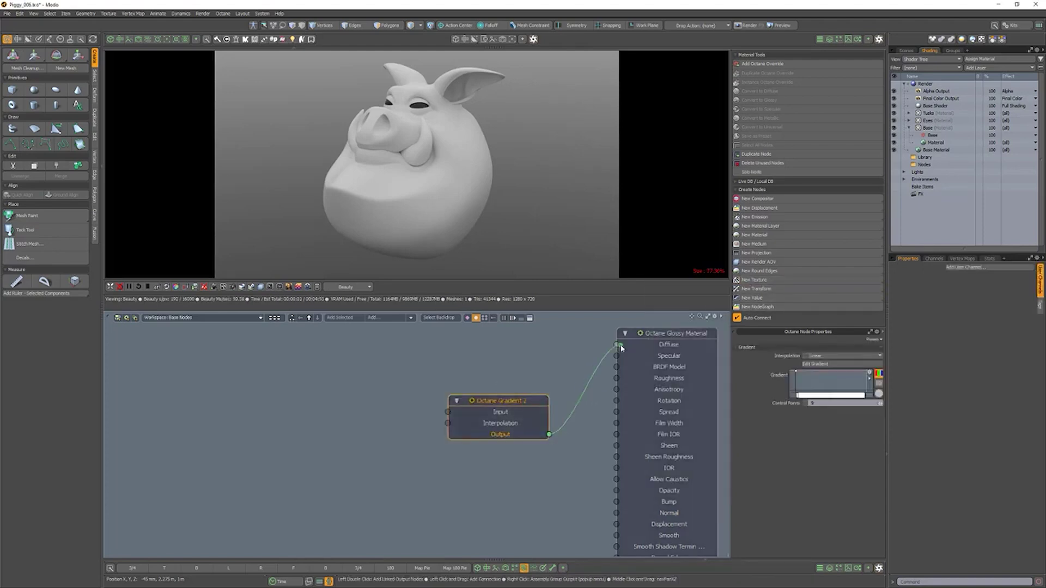
Add a key near the high end of the Gradient 2 ramp and colour it magenta pink.
middle_click(855, 396)
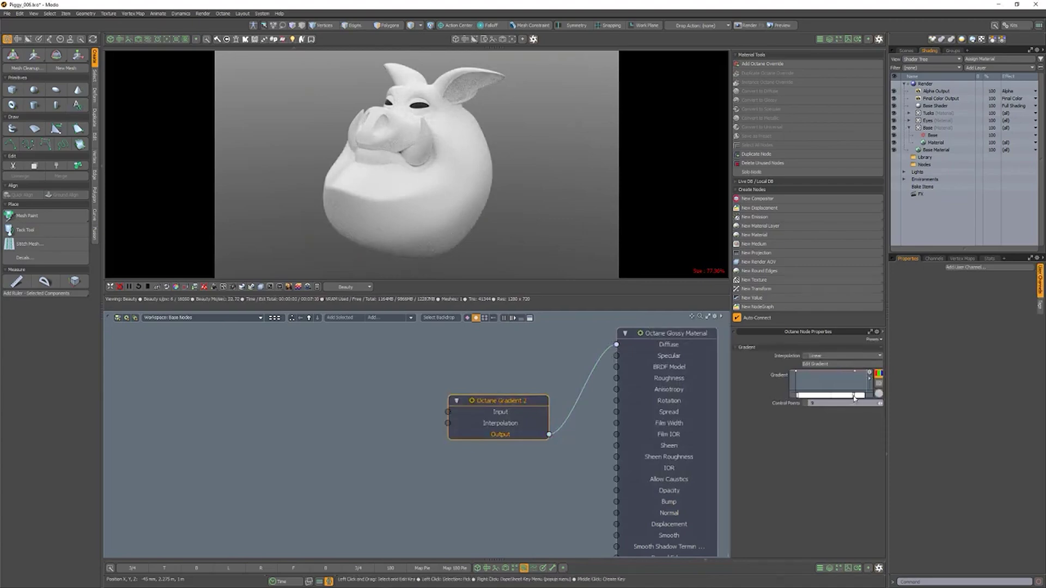
click(878, 395)
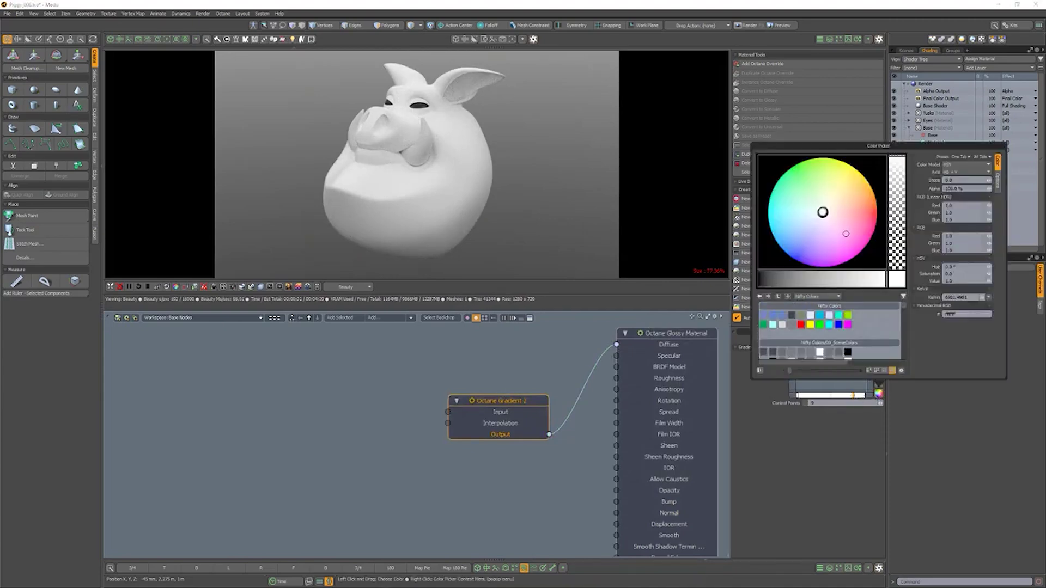
click(856, 255)
click(826, 460)
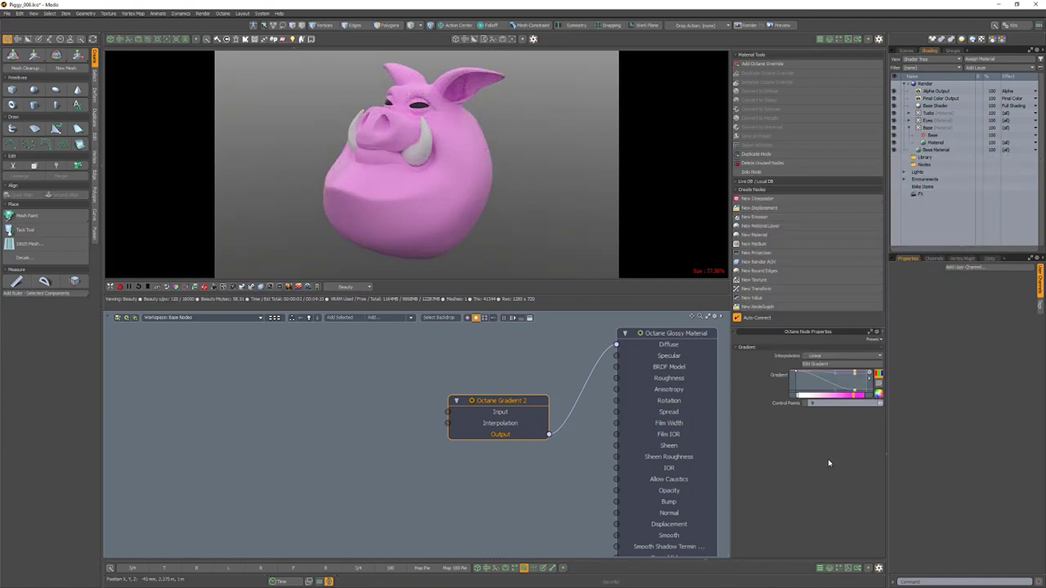
Add a Falloff Map feeding the Gradient 2's Input and place it between the Float Value and gradient nodes.
click(500, 412)
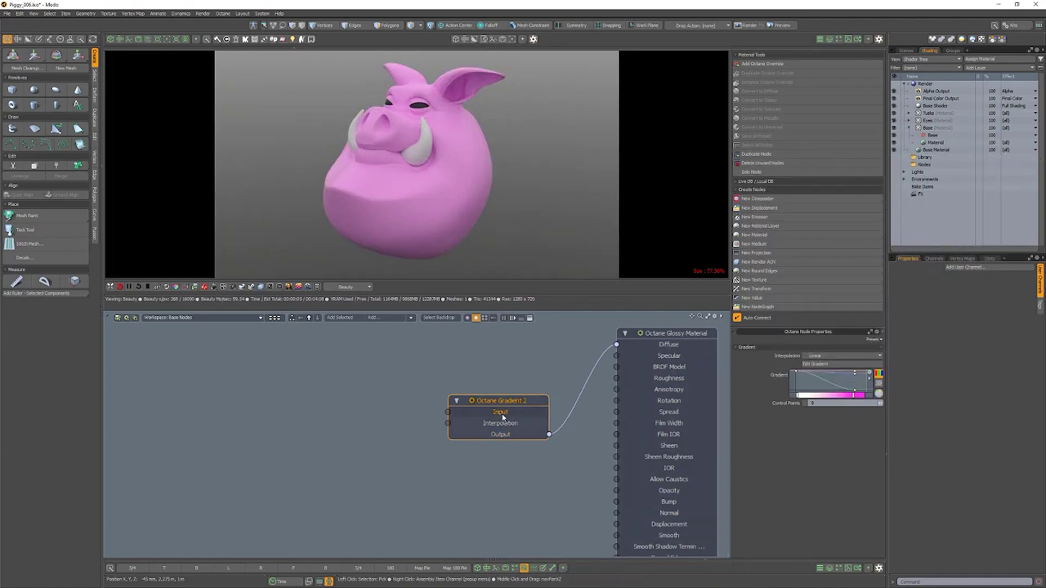
click(767, 280)
click(673, 178)
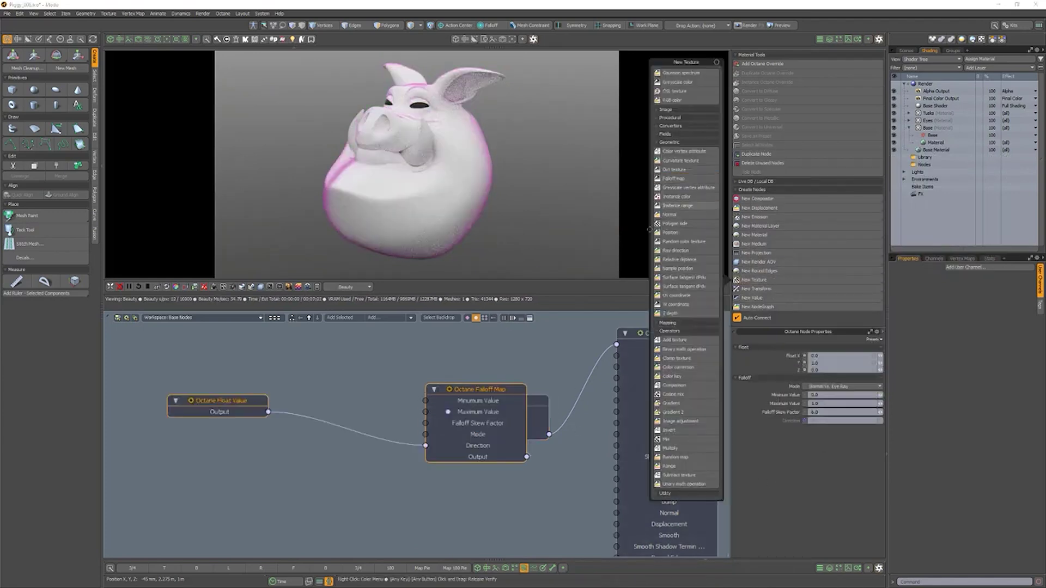
drag(492, 381, 375, 382)
click(375, 381)
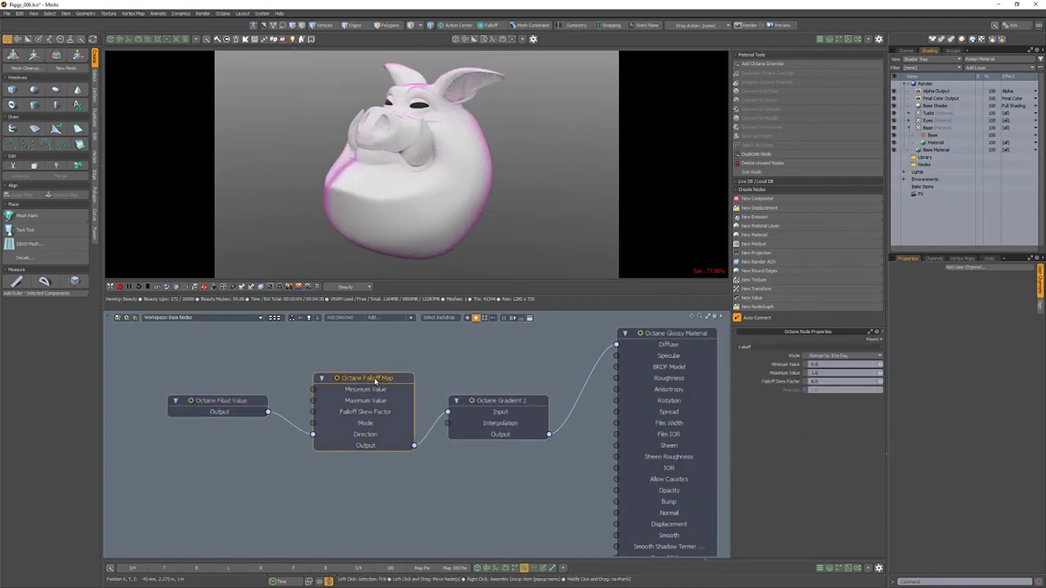
Set the Falloff Map's Falloff Skew Factor to 1.
click(884, 384)
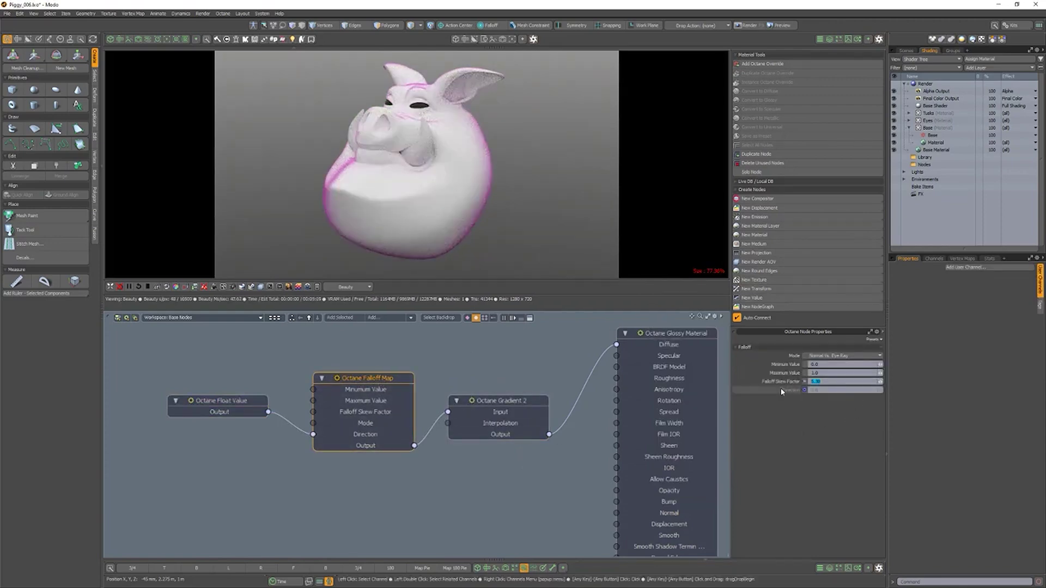
text(1)
key(Return)
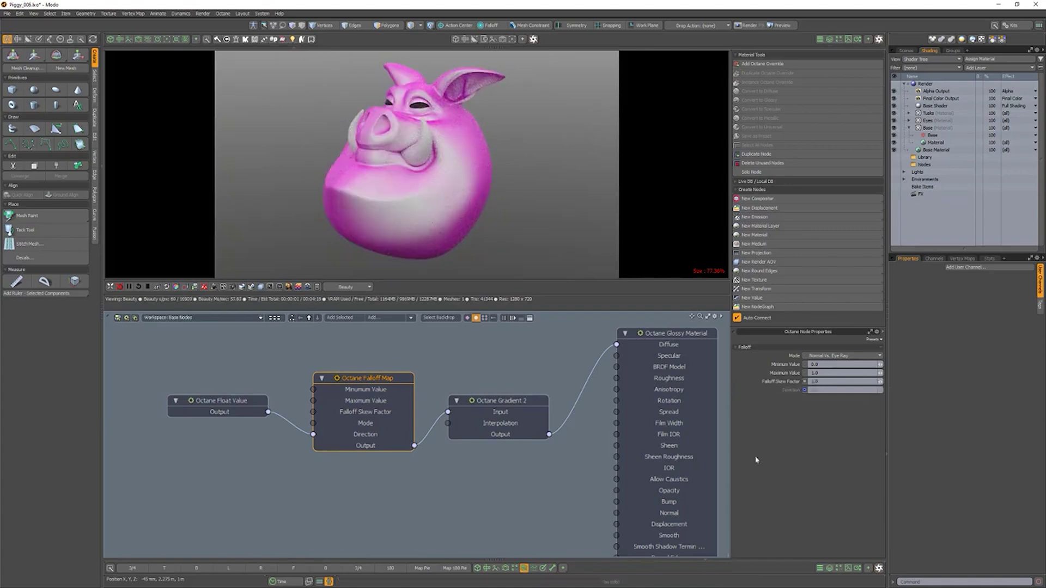
Move the Gradient 2's pink key to the far end of the ramp.
click(523, 402)
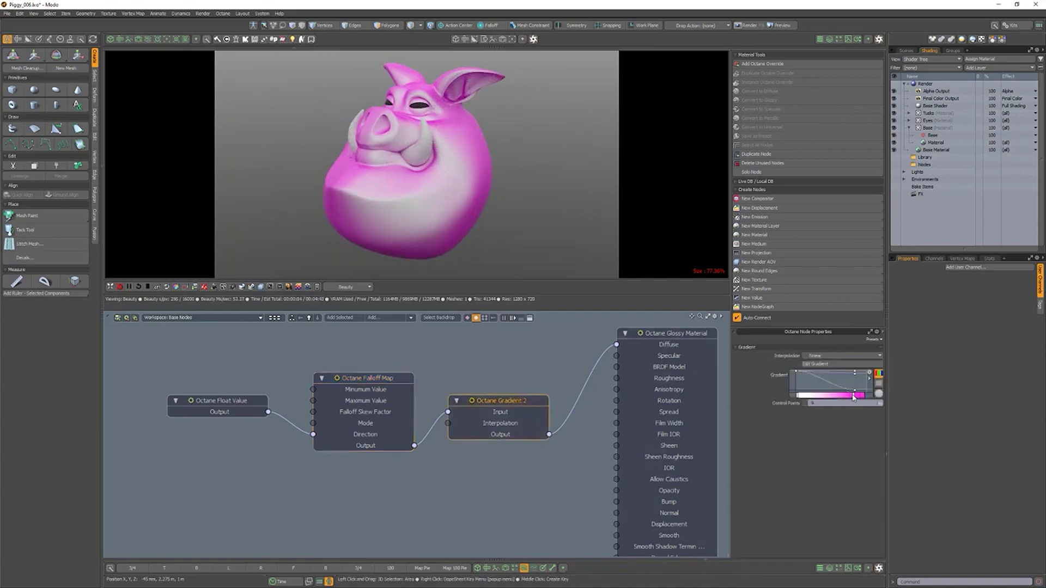
drag(855, 397, 867, 398)
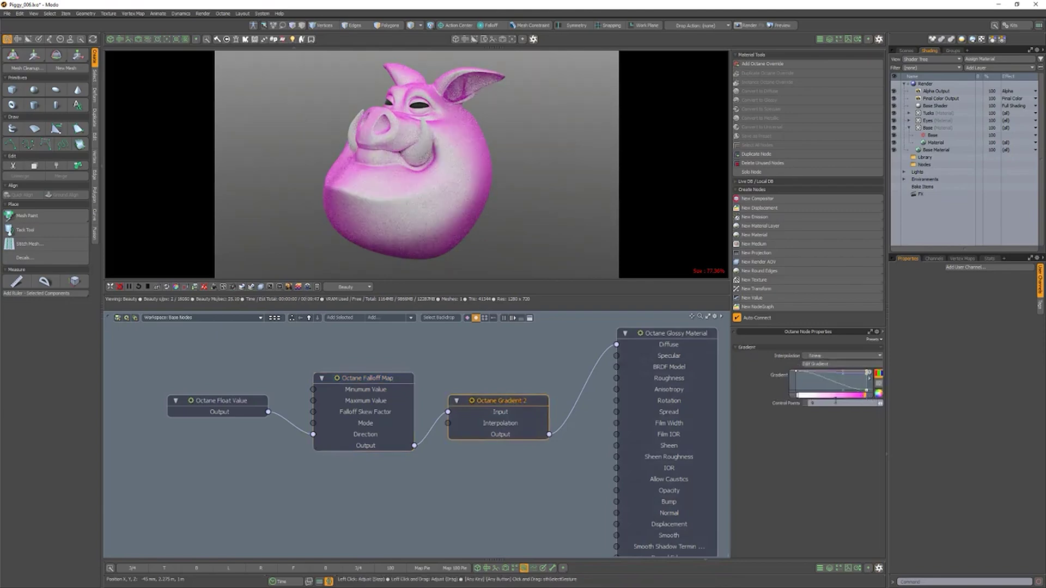
Move the Gradient 2's white starting key further inward along the ramp.
drag(799, 398, 827, 398)
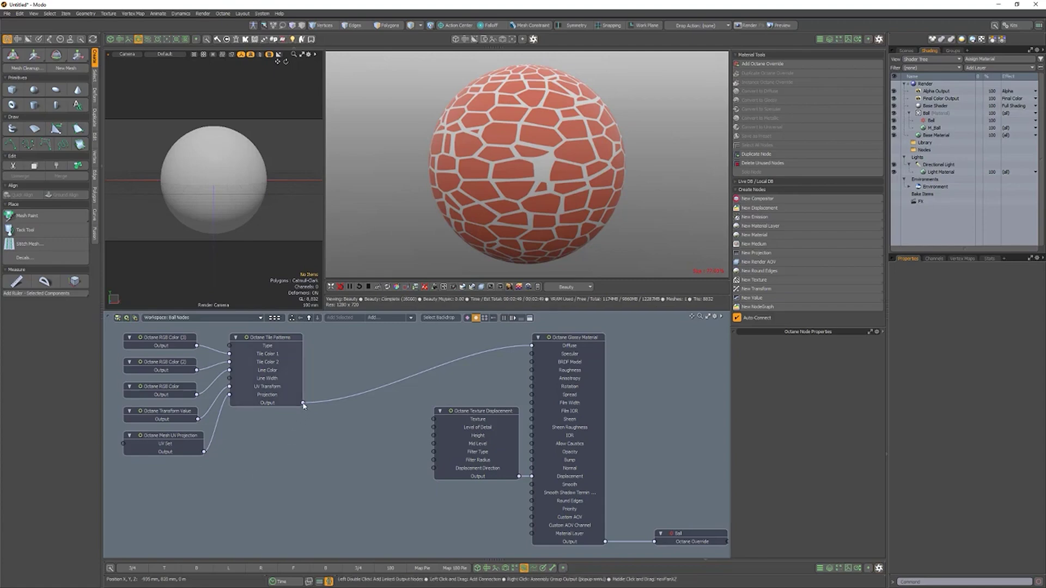
Add a Baking Texture and route the Tile Patterns output through it into the Texture Displacement's Texture input.
drag(380, 449, 448, 419)
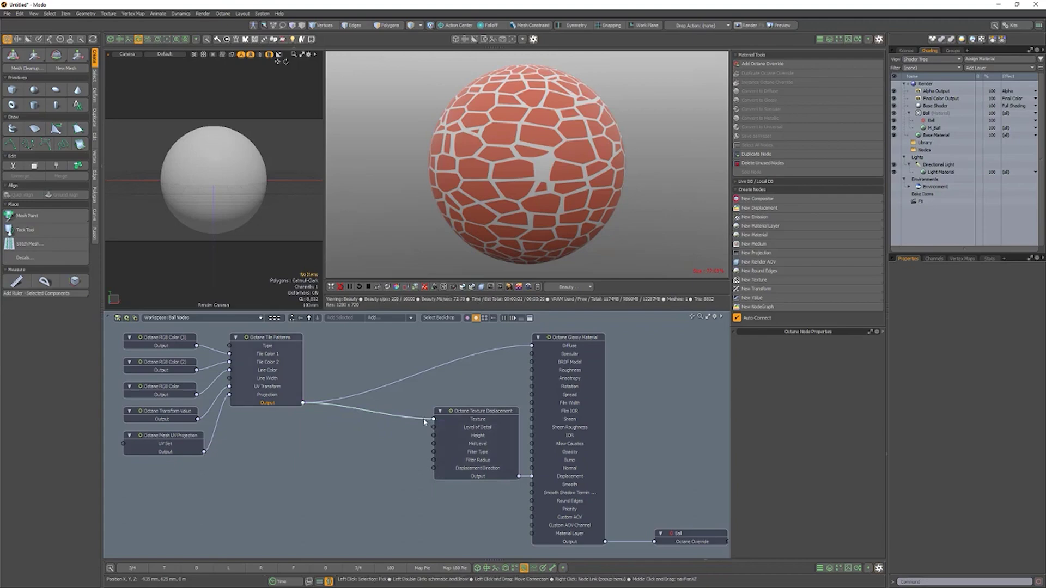
drag(430, 420, 398, 439)
click(755, 280)
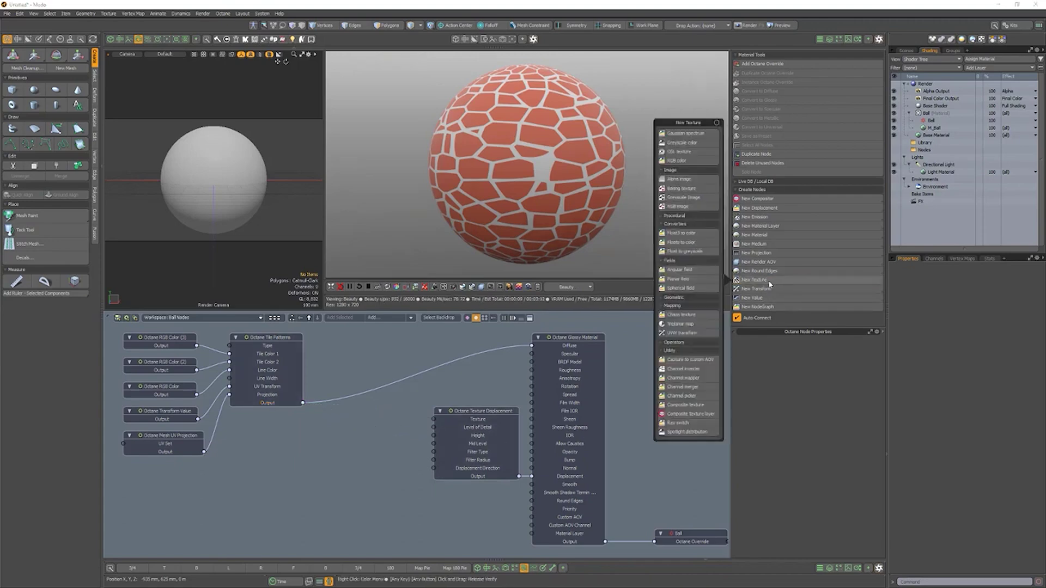
click(691, 192)
drag(479, 446, 382, 421)
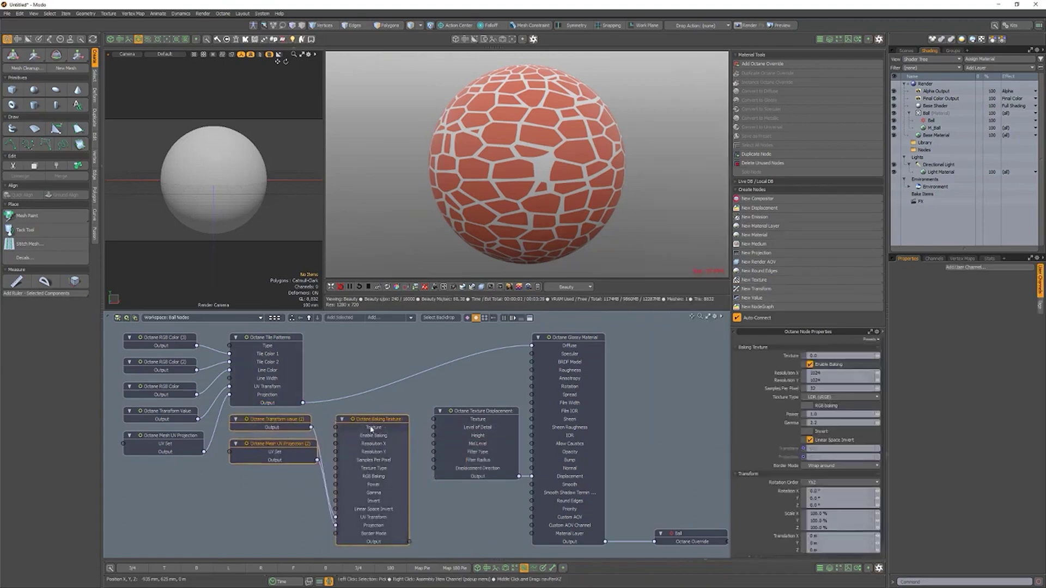
drag(303, 404, 336, 428)
drag(410, 542, 434, 420)
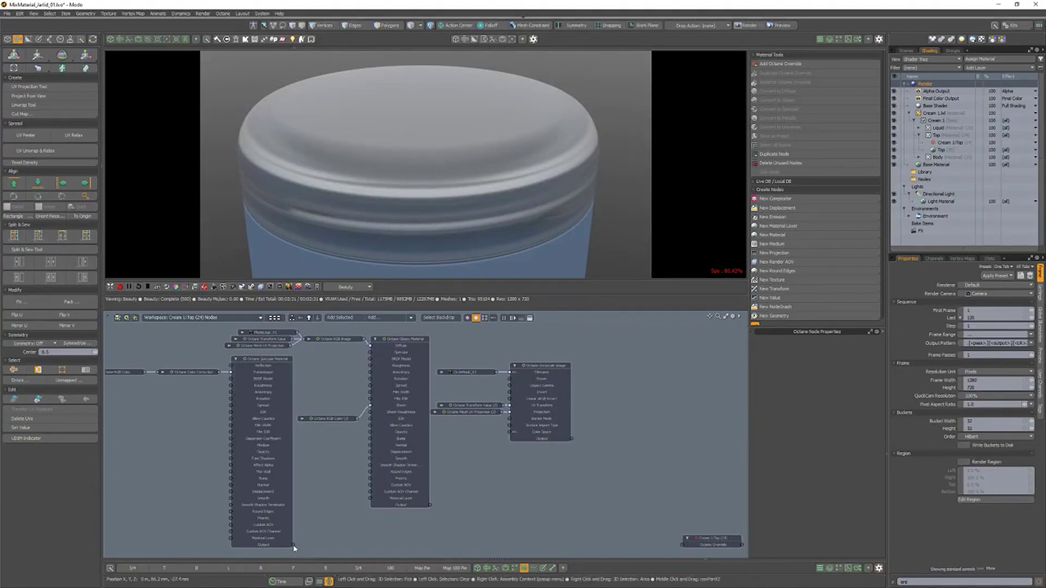
Try the Specular Material and the Glossy Material in turn as the jar top's Octane Override, and disconnect them.
drag(292, 545, 697, 546)
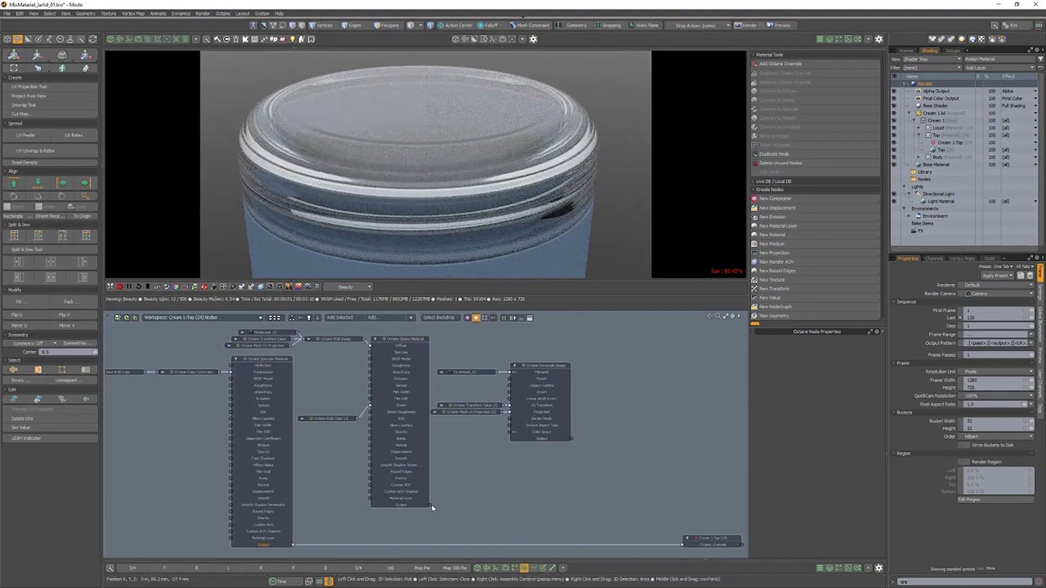
drag(430, 506, 672, 547)
right_click(678, 549)
click(688, 559)
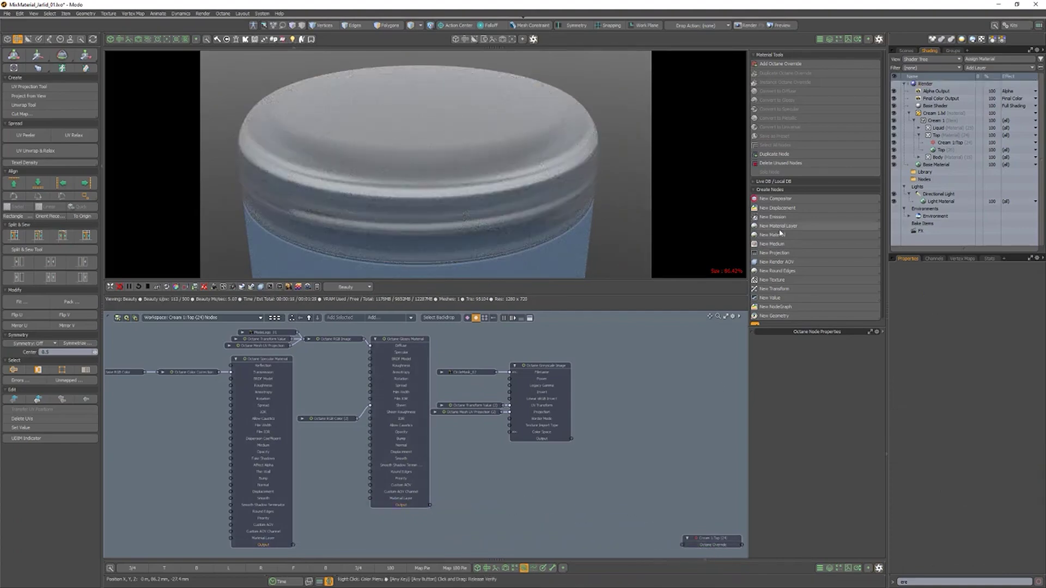
Add a Composite Material and place it below the Greyscale Image node, near the jar top's override node.
click(780, 234)
click(710, 178)
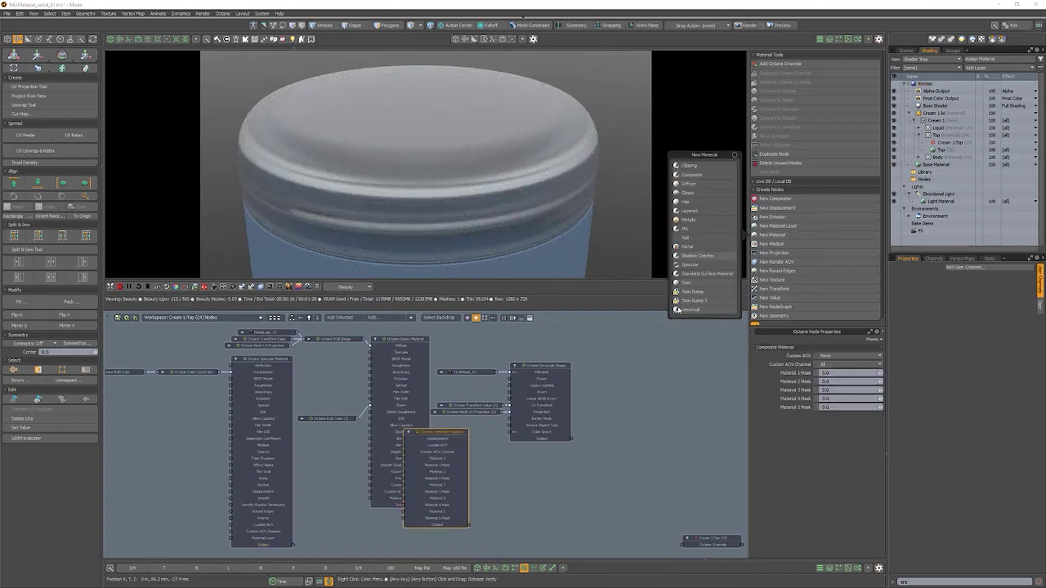
drag(447, 435, 634, 454)
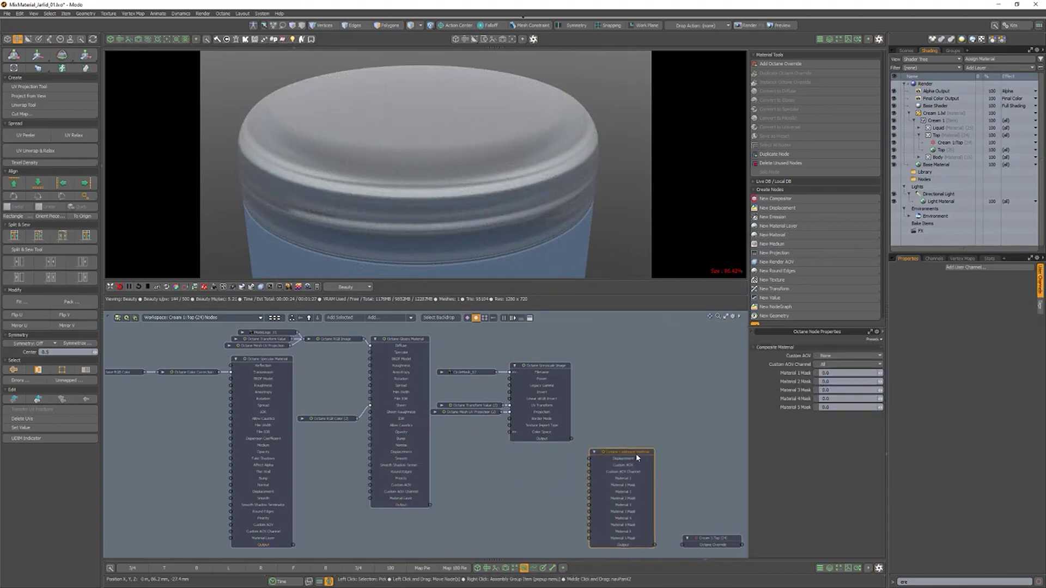
Wire Specular to Material 1, Glossy to Material 2 and the Greyscale Image to Material 2 Mask, with the Composite Material feeding the Octane Override.
drag(292, 546, 586, 482)
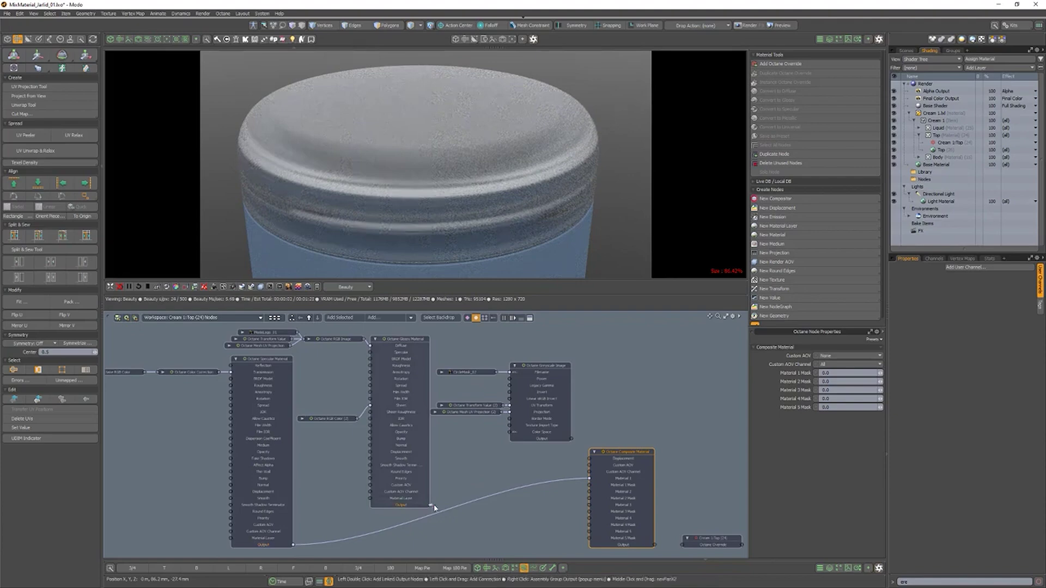
drag(430, 505, 597, 491)
drag(573, 505, 590, 498)
drag(685, 548, 683, 544)
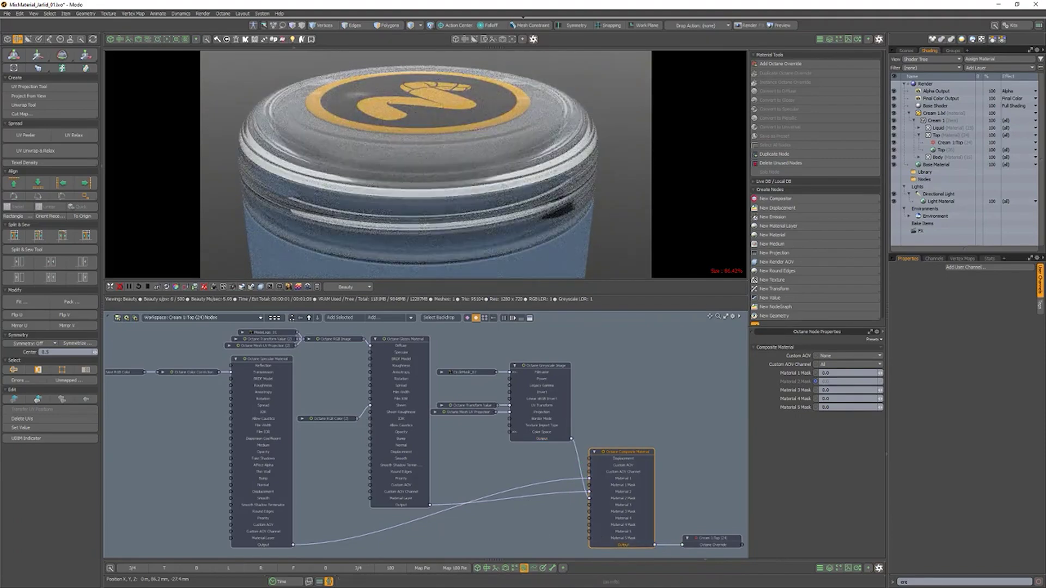
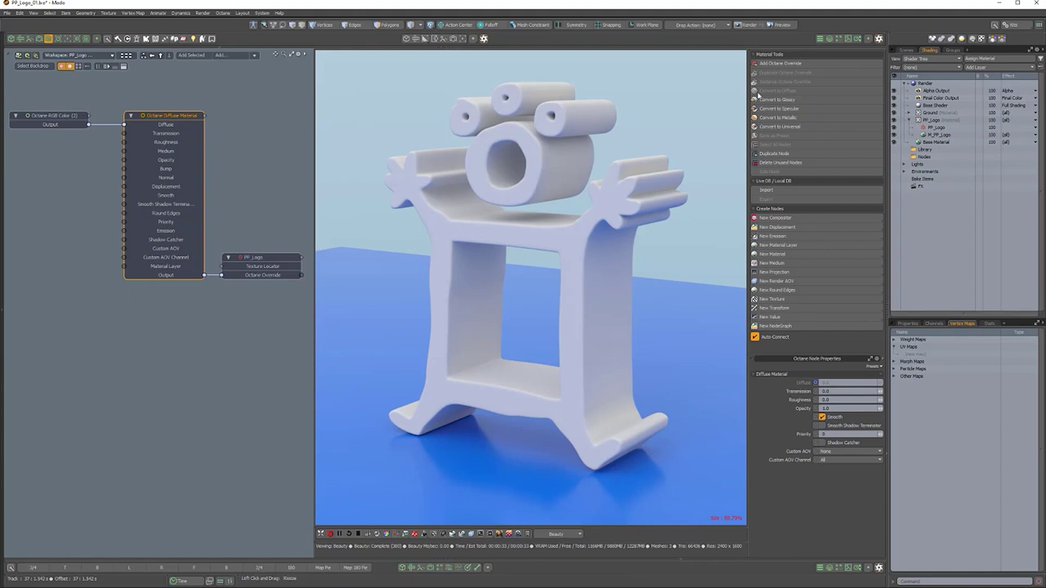
Convert the PP_Logo Diffuse Material to a Glossy Material and that one to a Specular Material.
click(792, 101)
click(730, 81)
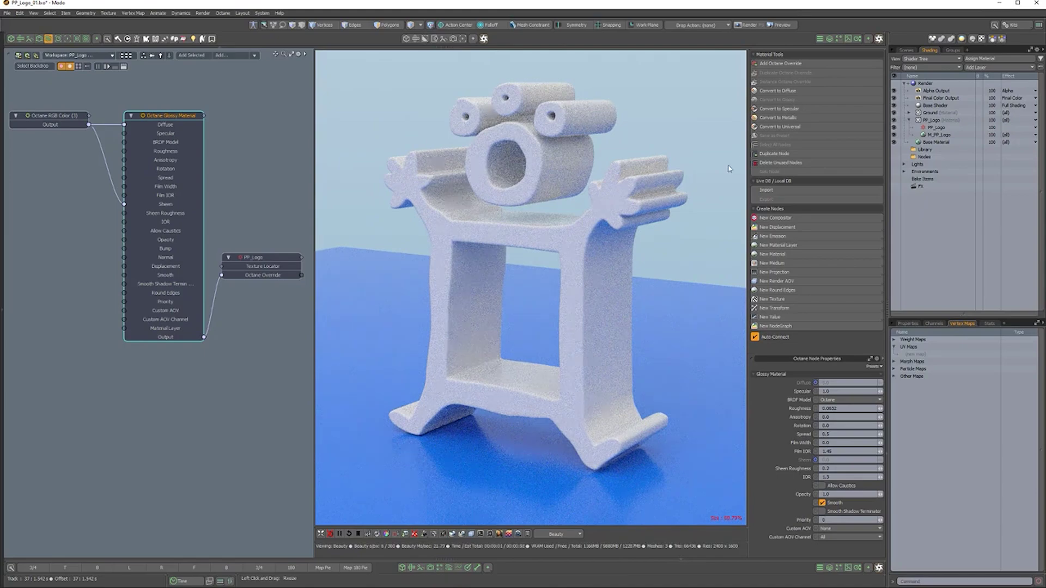
click(785, 108)
click(727, 79)
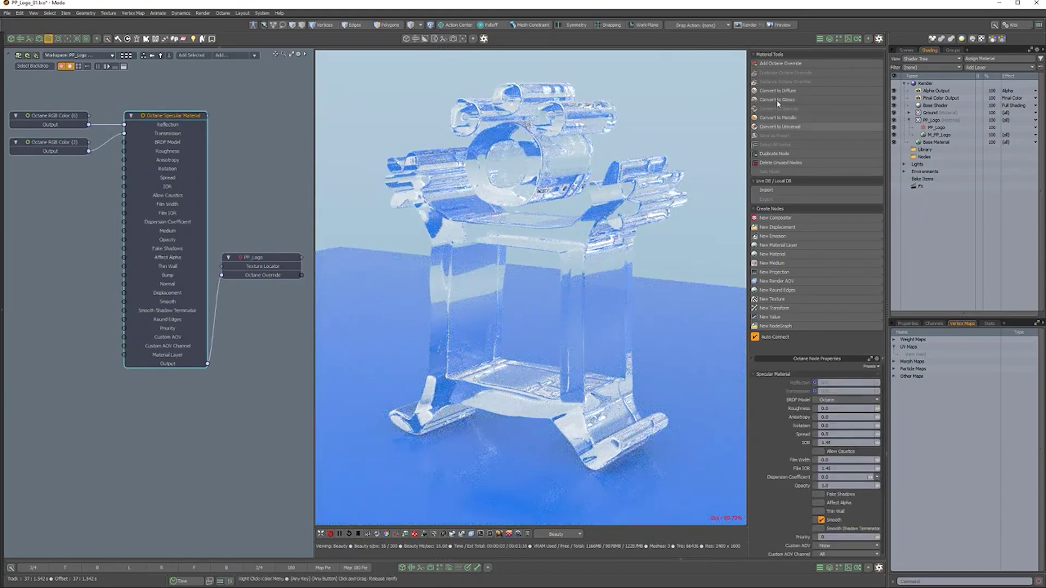
Convert the PP_Logo Specular Material to a Metallic Material and that one to a Universal Material.
click(785, 117)
click(732, 79)
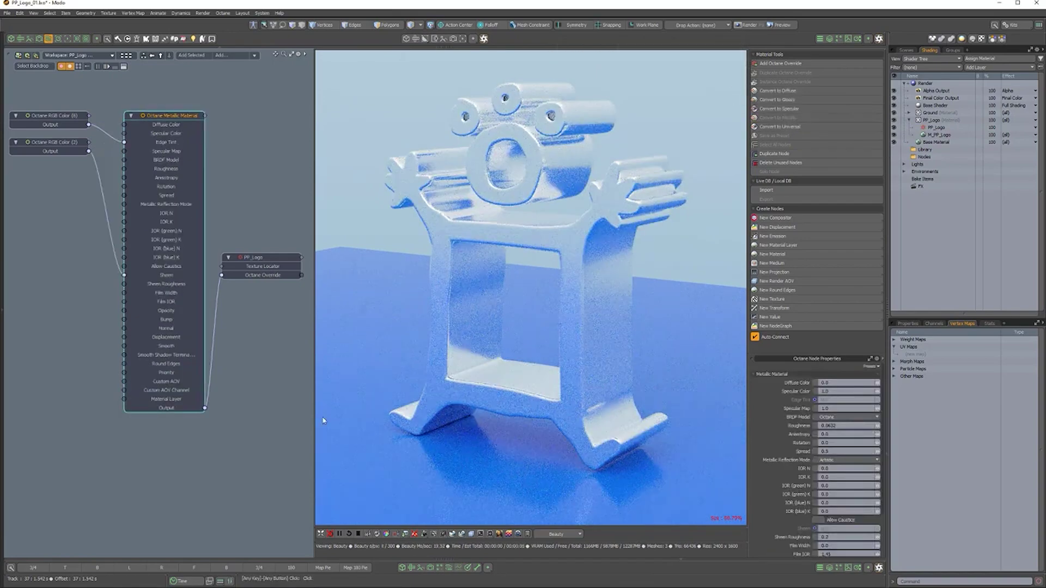
click(787, 126)
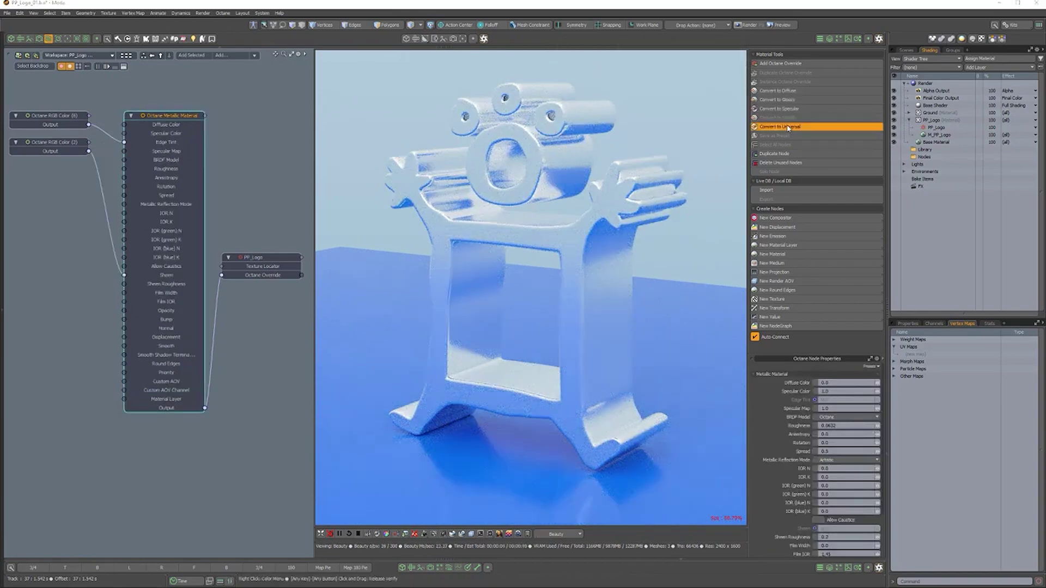
click(731, 79)
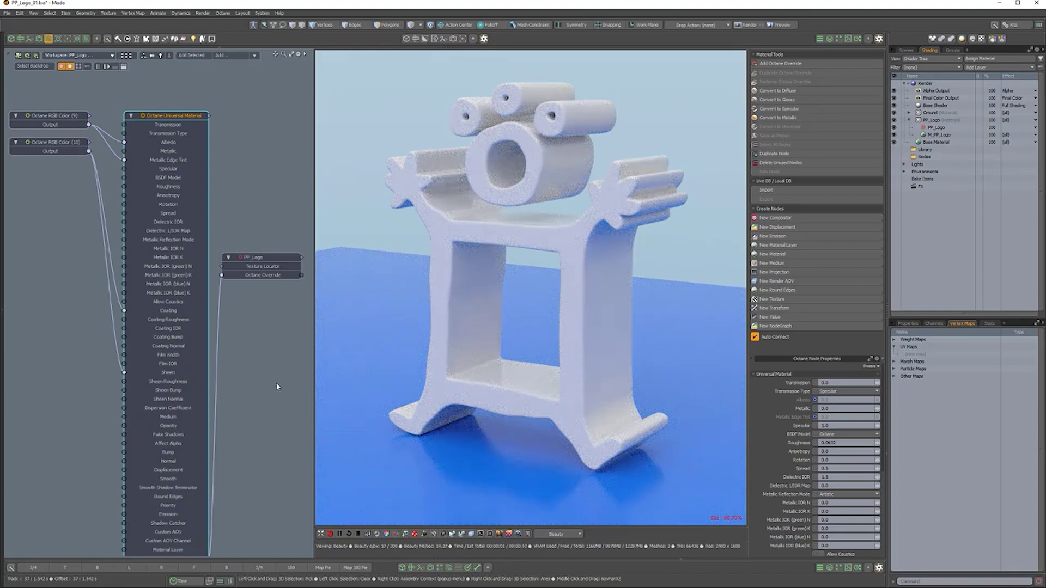
Delete the unused nodes and move the second RGB Color node down, level with the Universal Material's Sheen input.
click(801, 161)
click(695, 71)
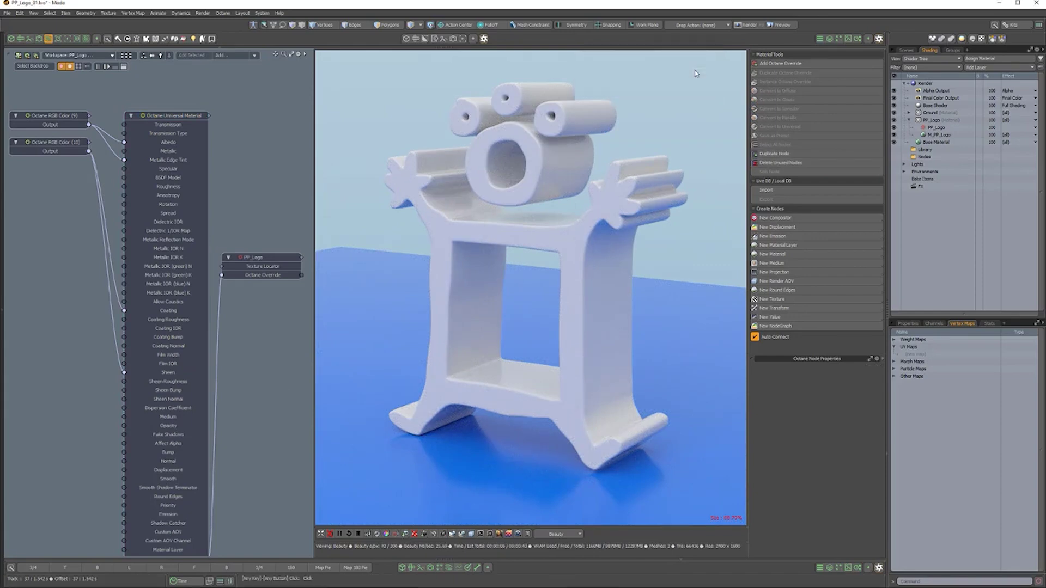
drag(54, 143, 64, 365)
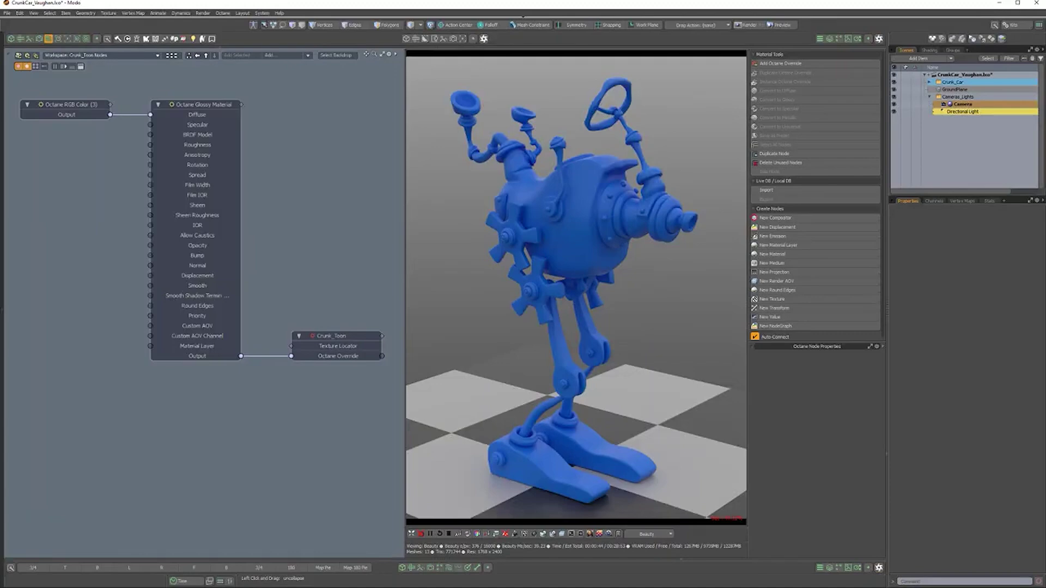
Add a Toon Material, place it below the collapsed Glossy Material and connect it to the Crunk_Toon Octane Override.
click(773, 254)
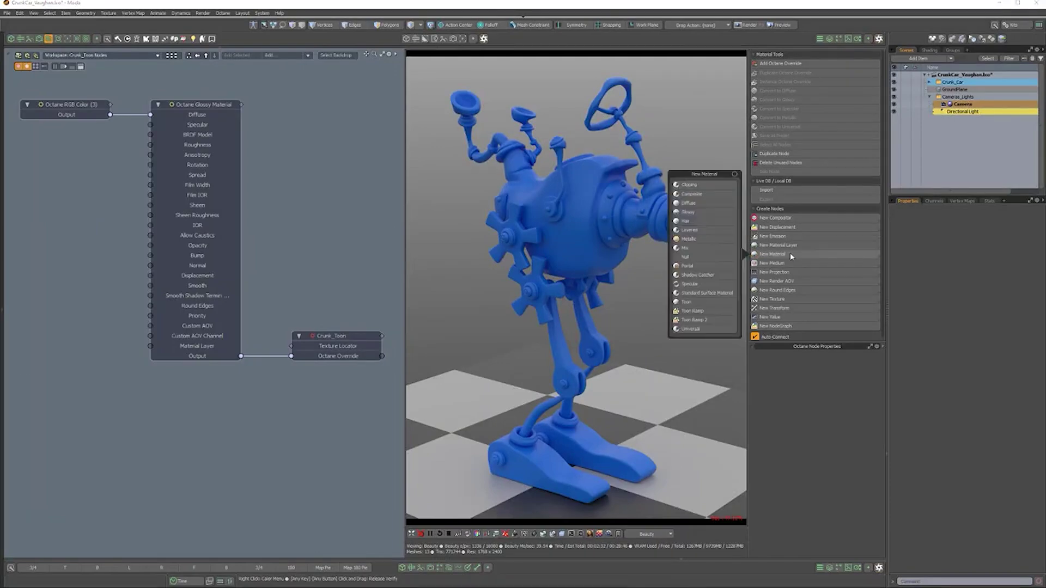
click(696, 303)
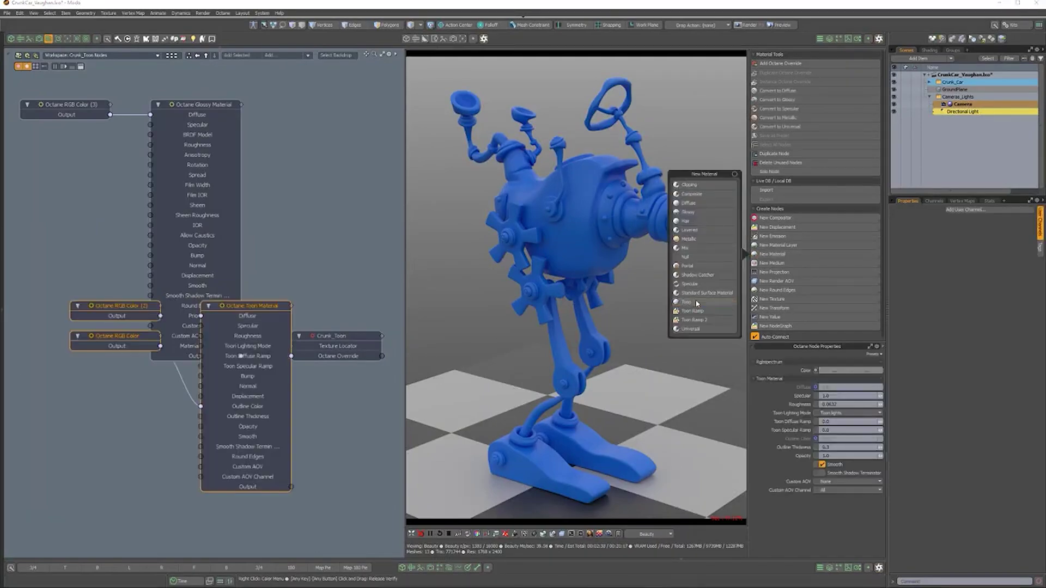
click(157, 104)
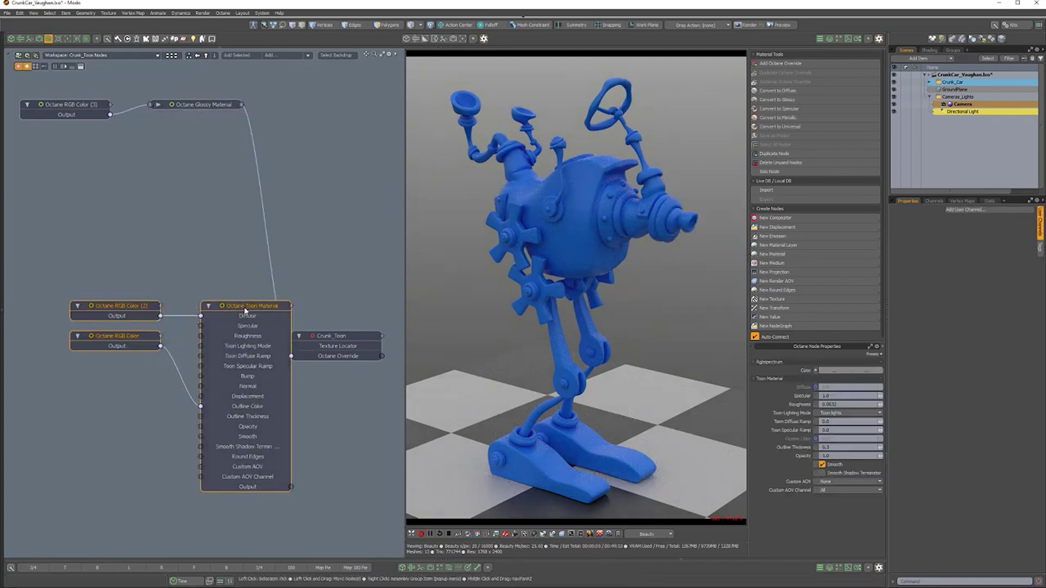
drag(251, 309, 191, 228)
drag(231, 406, 292, 356)
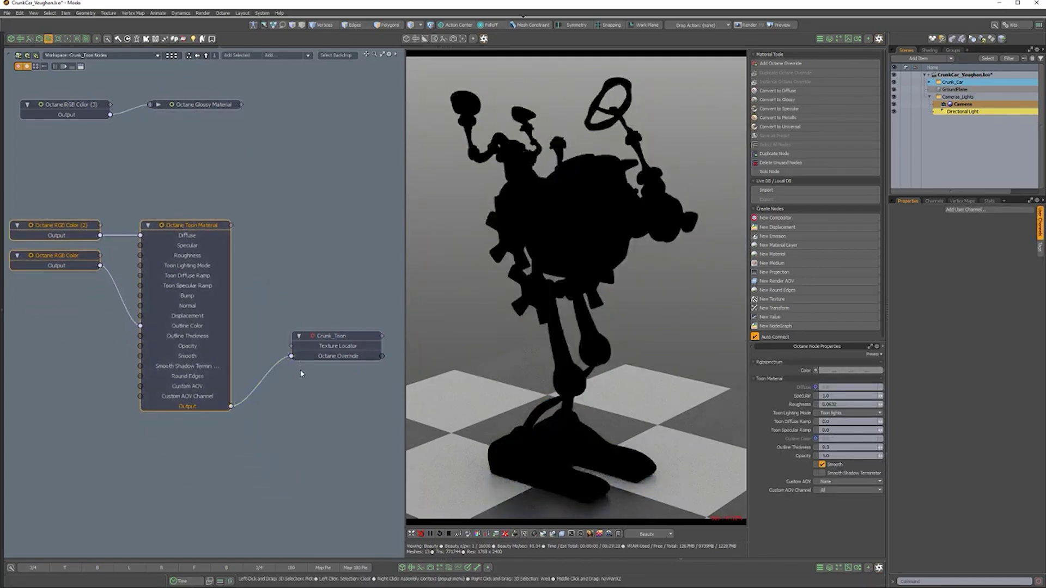
Enable the Toon Directional Light option on the Directional Light.
click(962, 111)
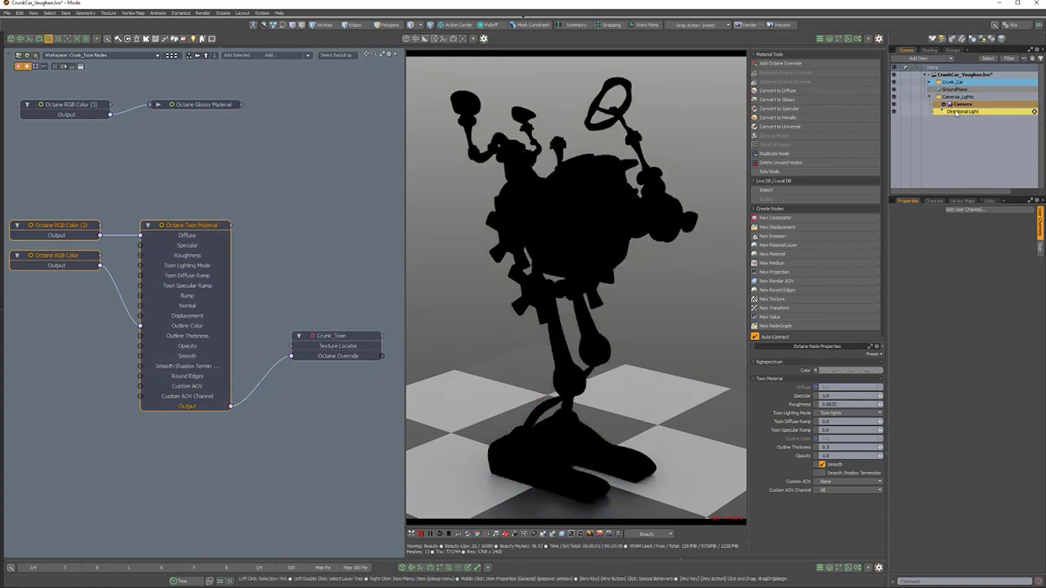
click(967, 502)
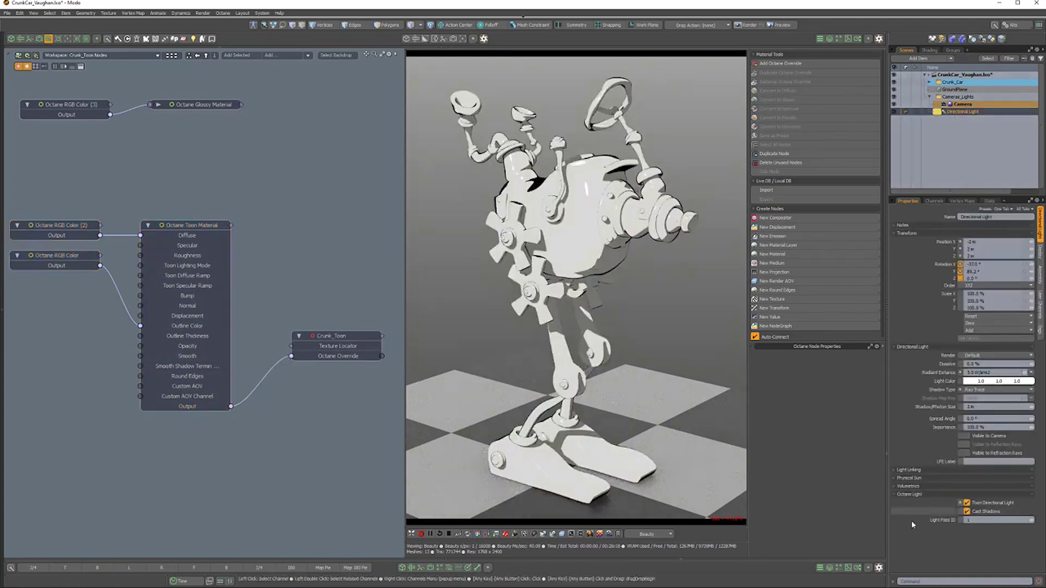
Set the RGB Color node feeding the Toon Material's Diffuse to magenta (0.85, 0.0, 0.71).
click(62, 229)
click(835, 371)
click(649, 355)
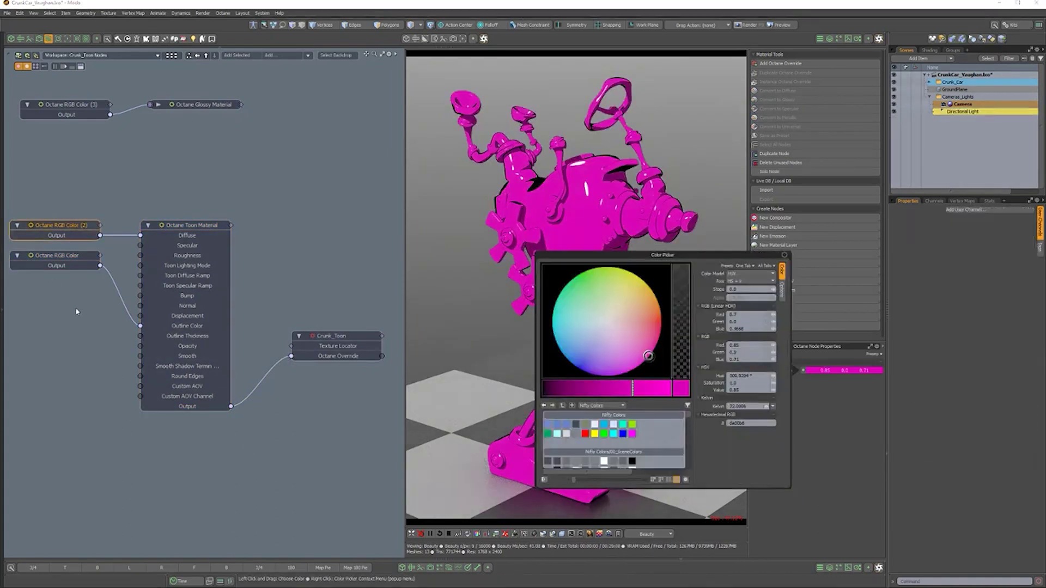
Set the RGB Color node feeding the Toon Material's Outline Color to a saturated blue.
click(61, 258)
click(828, 371)
click(639, 389)
drag(570, 357, 592, 375)
Set the Toon Material's Roughness to 0.272 and Specular to about 0.893, and adjust its Outline Thickness.
click(218, 305)
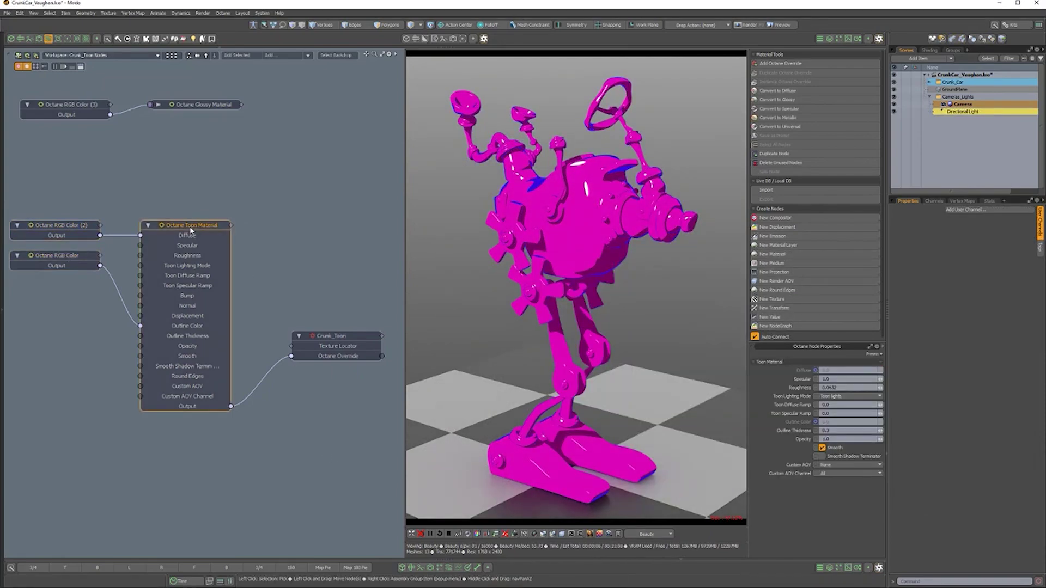
mouse_move(880, 388)
mouse_down()
mouse_move(898, 388)
mouse_move(863, 380)
mouse_up()
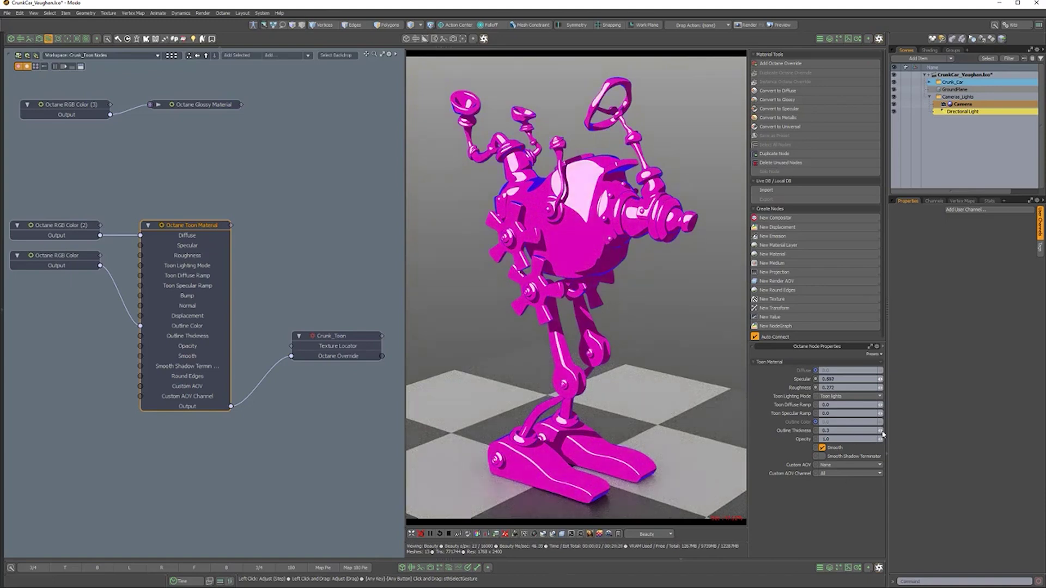
mouse_move(883, 434)
mouse_down()
mouse_move(905, 434)
mouse_move(891, 435)
mouse_up()
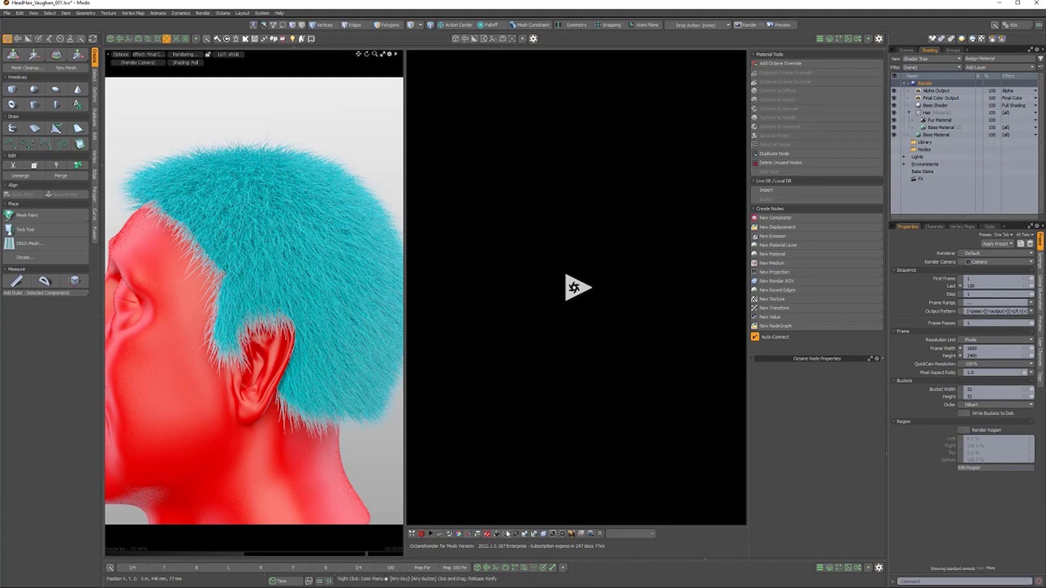
Enable Use Modo Render Cache in the Octane Kernel settings.
click(506, 534)
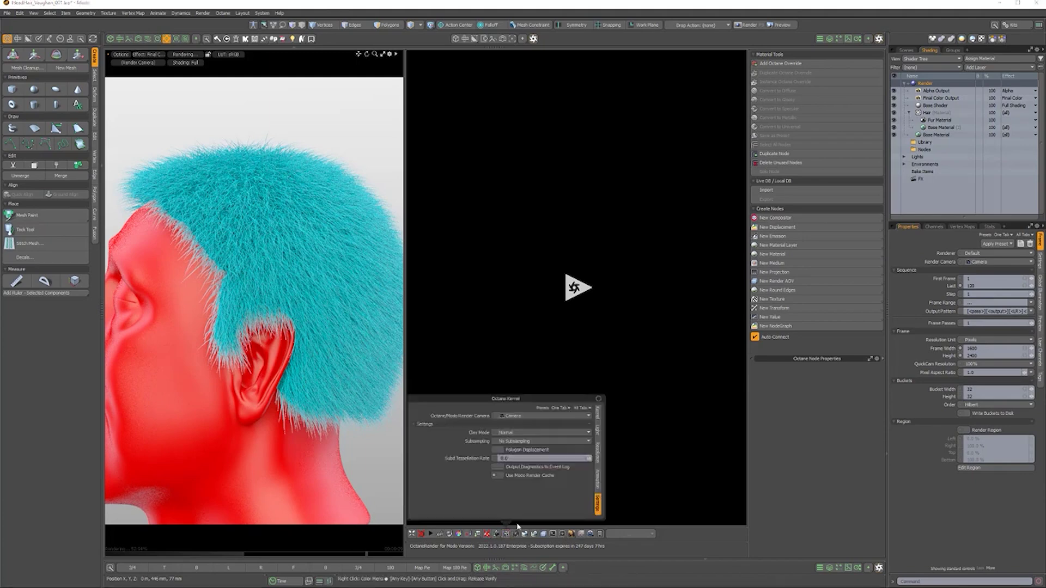
click(525, 477)
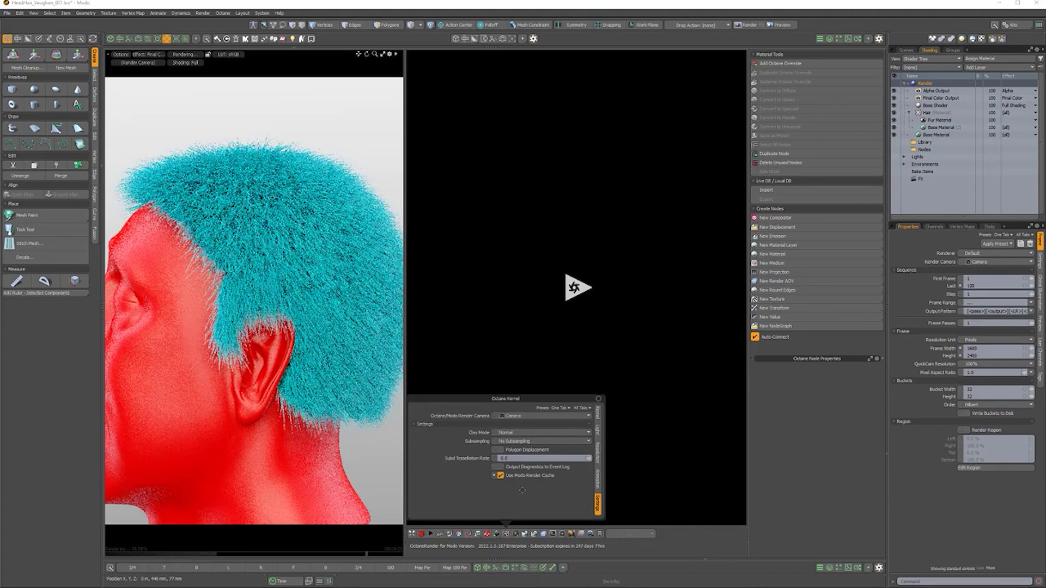
Set the Fur Material's Type to Strips and start the Octane render of the head.
click(939, 121)
click(991, 388)
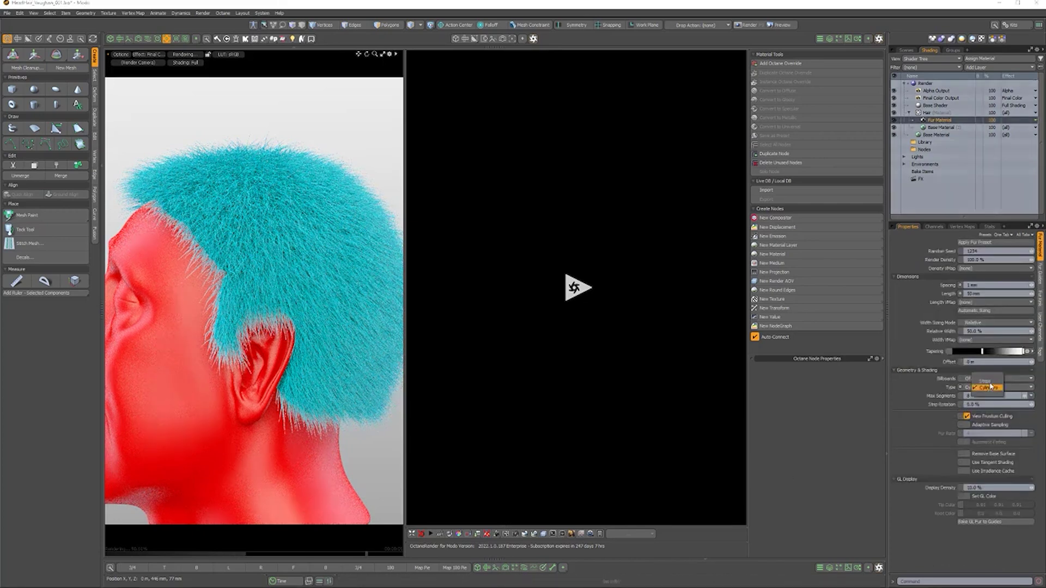
click(992, 381)
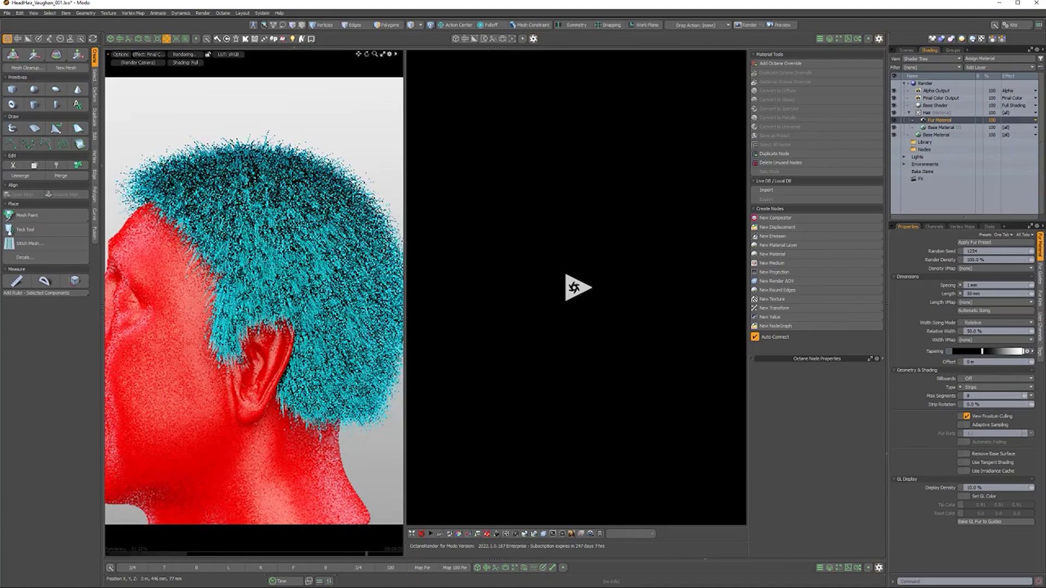
click(576, 288)
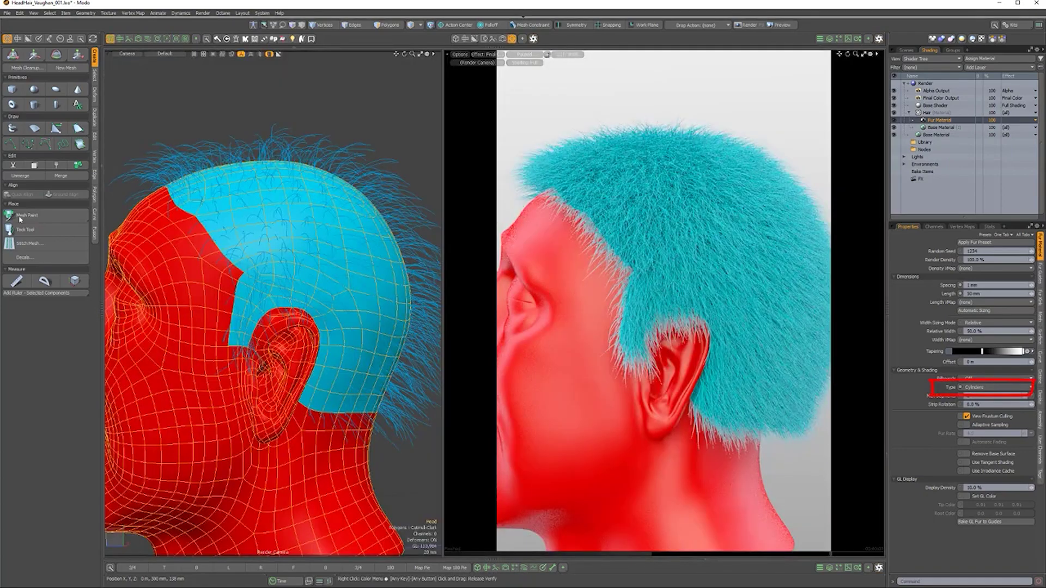
Bake the scene's geometry cache with Surfaces, Shaders and Fur included.
click(202, 12)
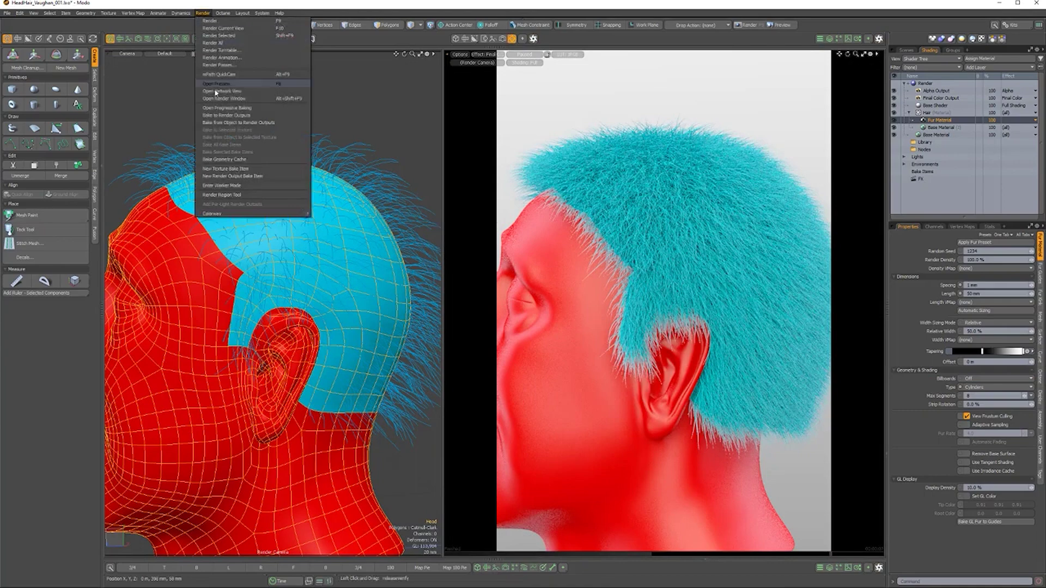
click(245, 159)
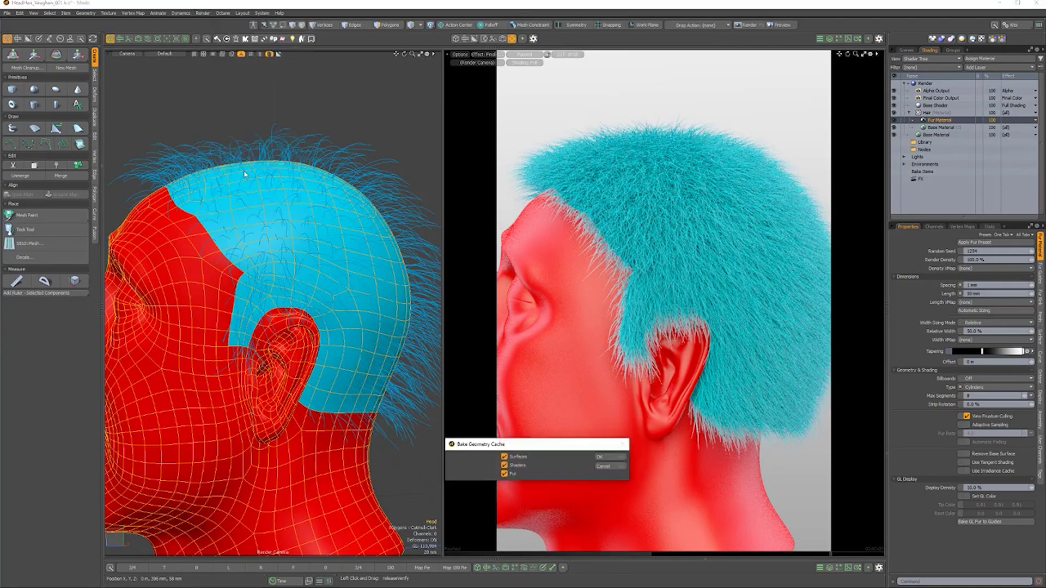
click(603, 456)
Create an item mask for the FUR mesh inside the Baked Geometry group.
click(906, 50)
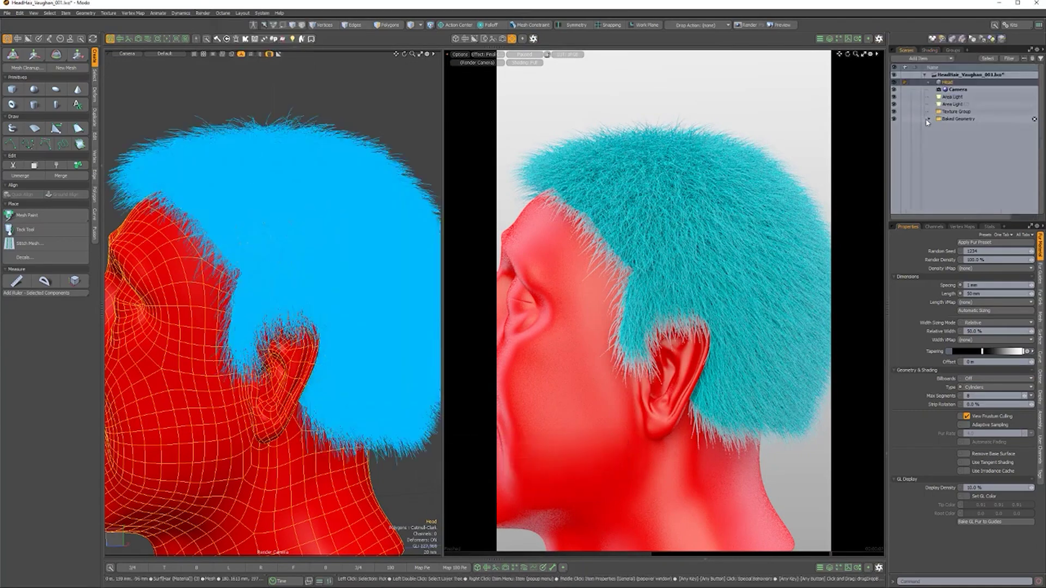
click(946, 142)
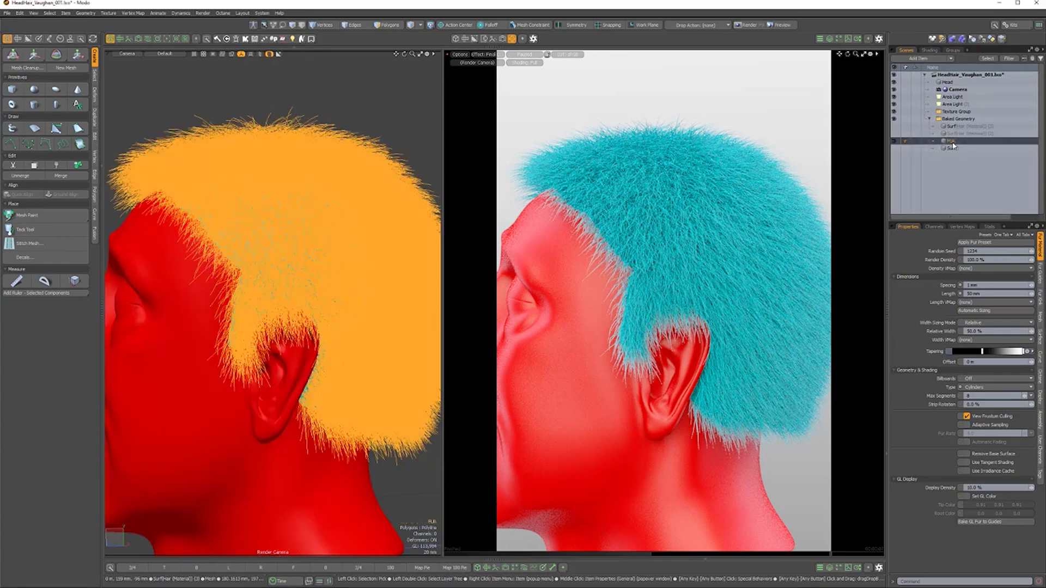
right_click(953, 142)
mouse_move(942, 282)
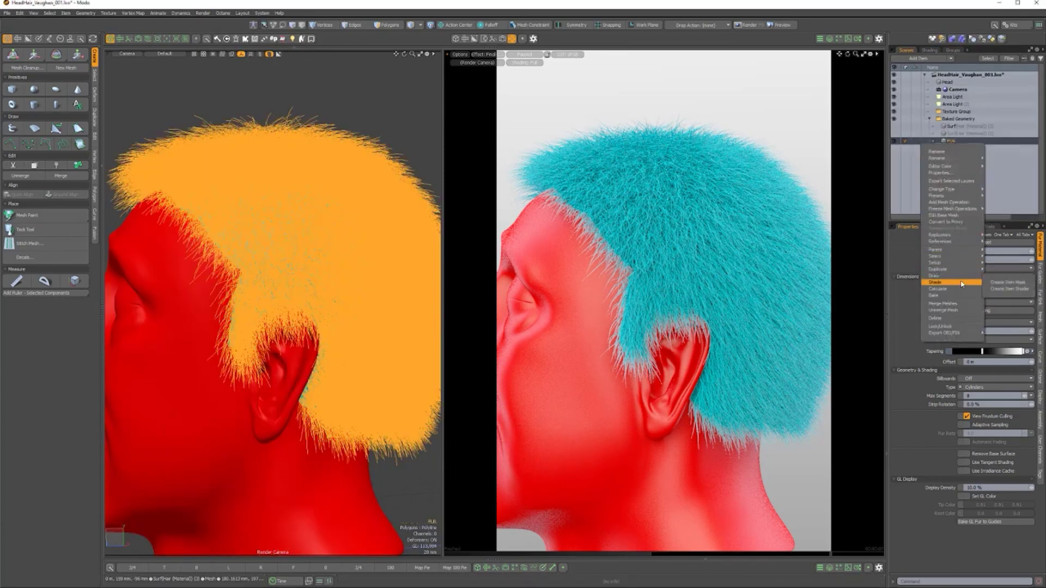
click(1006, 284)
Enable Render Curves on the baked FUR mesh and start the Octane render of the head.
click(1041, 375)
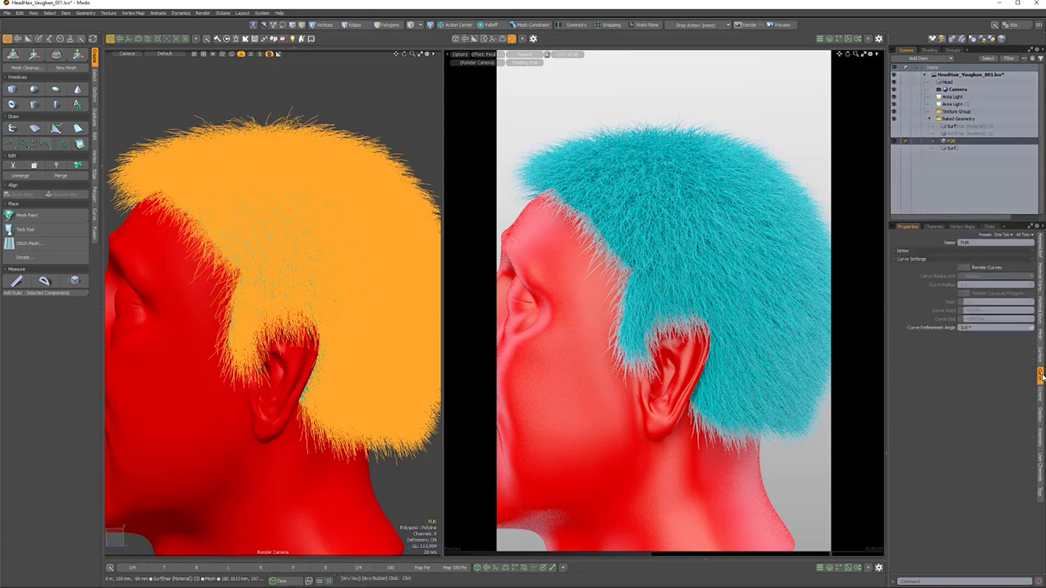
click(966, 268)
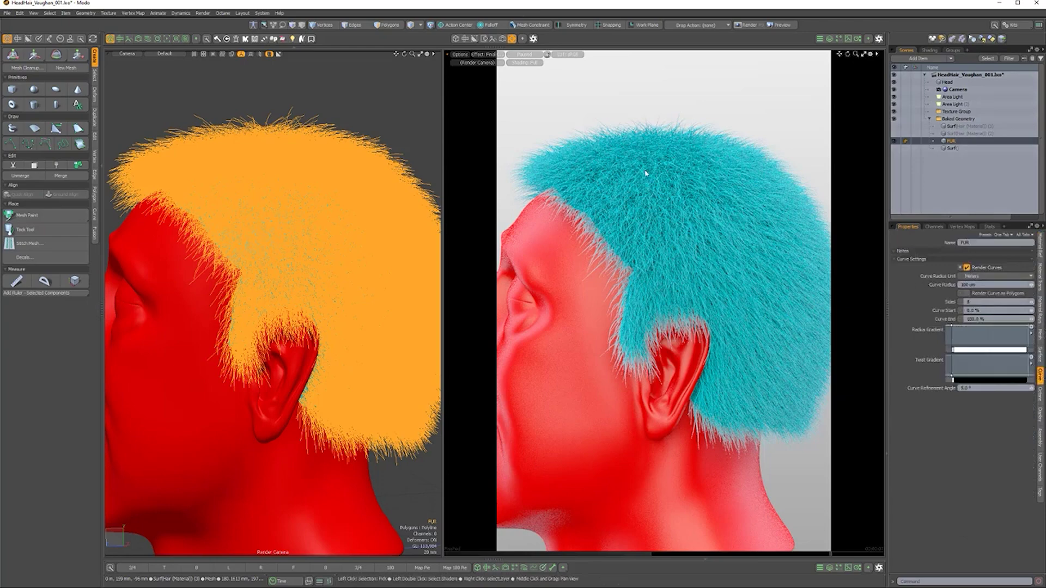
click(533, 39)
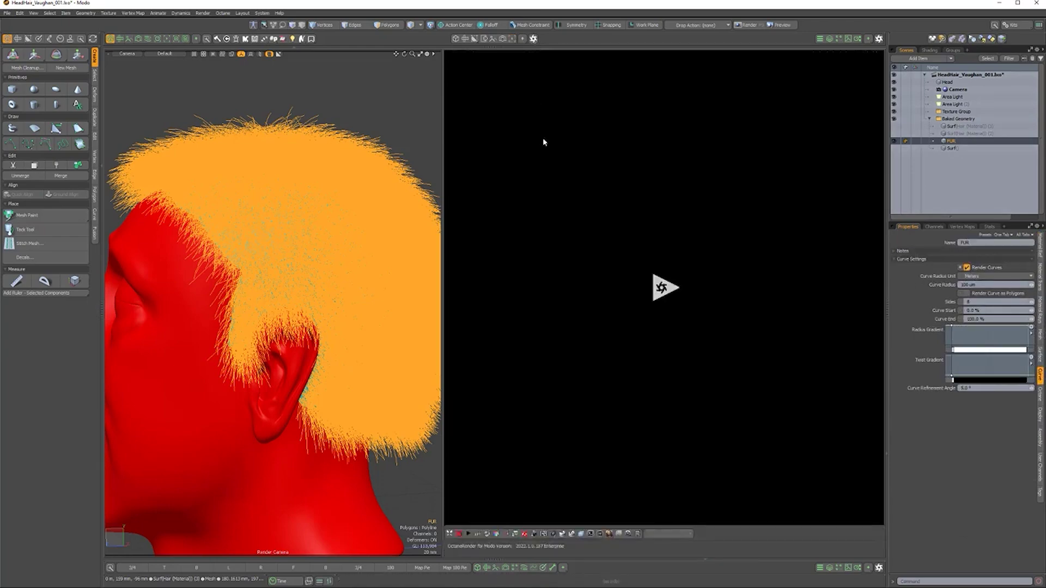
click(664, 288)
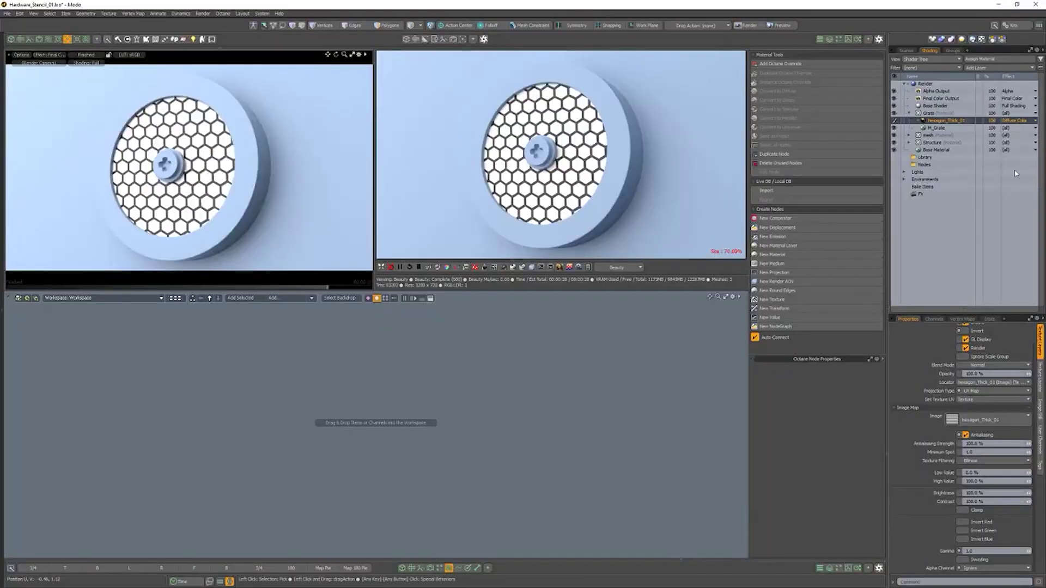
Change the effect of the Hexagon_Thick_01 image in the grate material from Diffuse Color to Stencil.
click(999, 68)
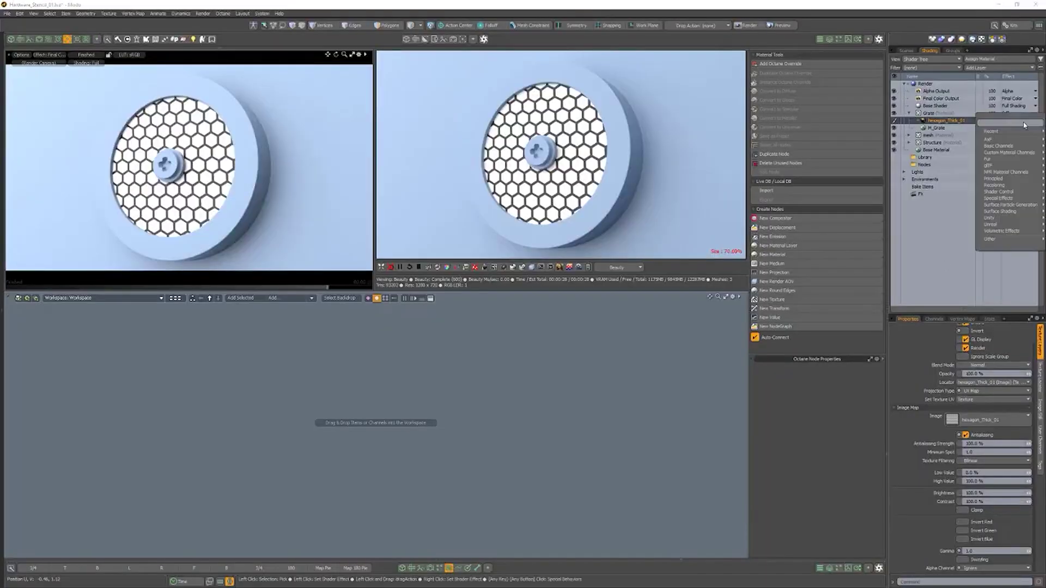
mouse_move(998, 198)
click(941, 208)
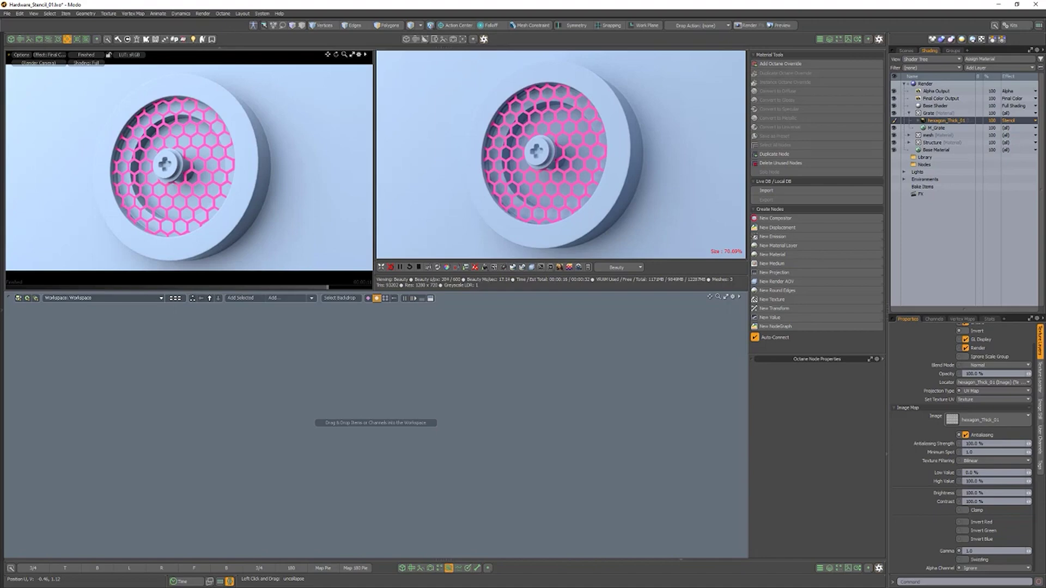
Add an Octane Override to the grate material group.
click(925, 114)
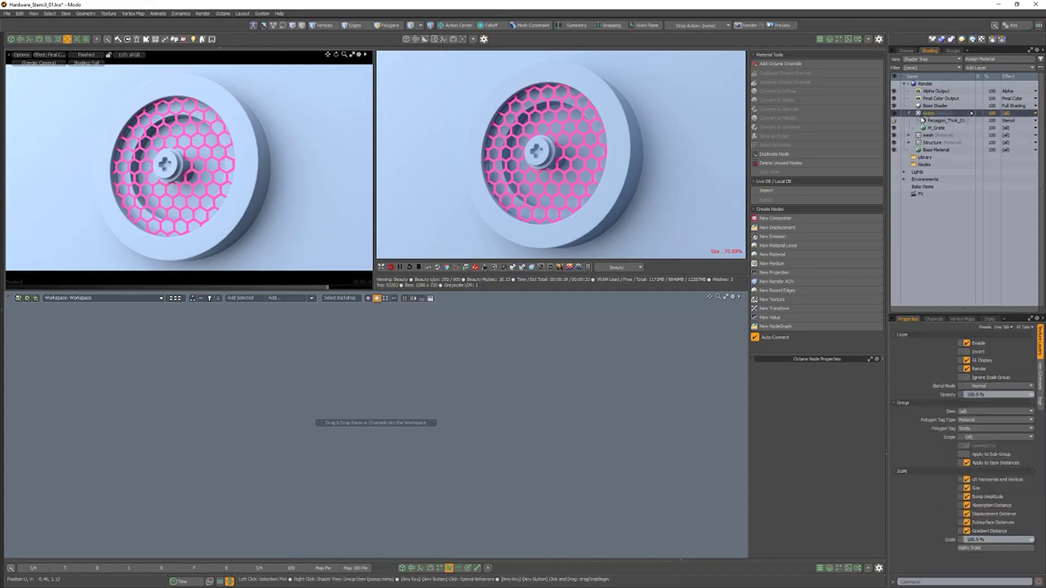
click(793, 65)
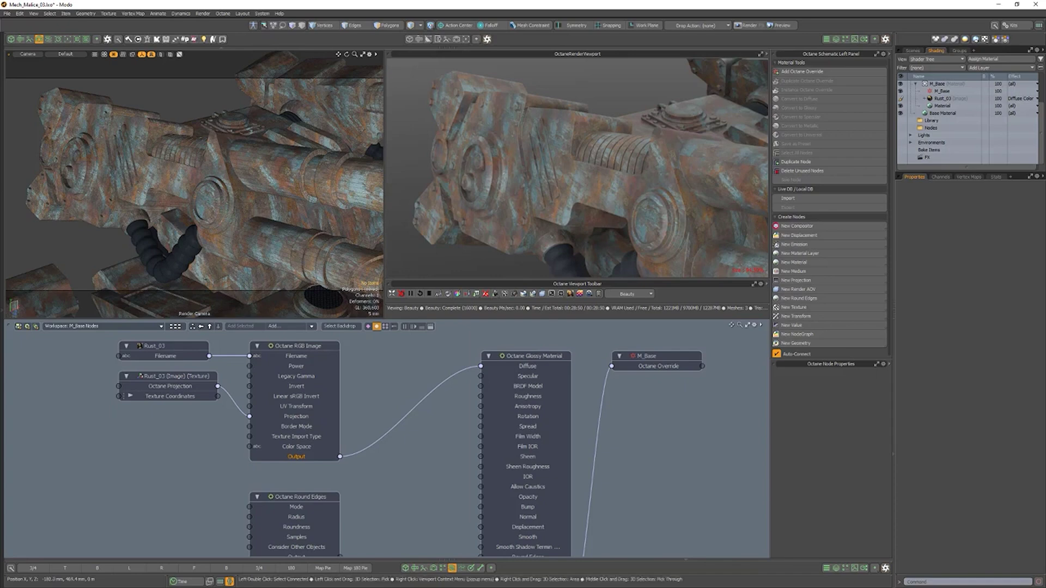
Insert a Color Correction texture node between the RGB Image output and the Glossy Material's Diffuse input.
click(419, 431)
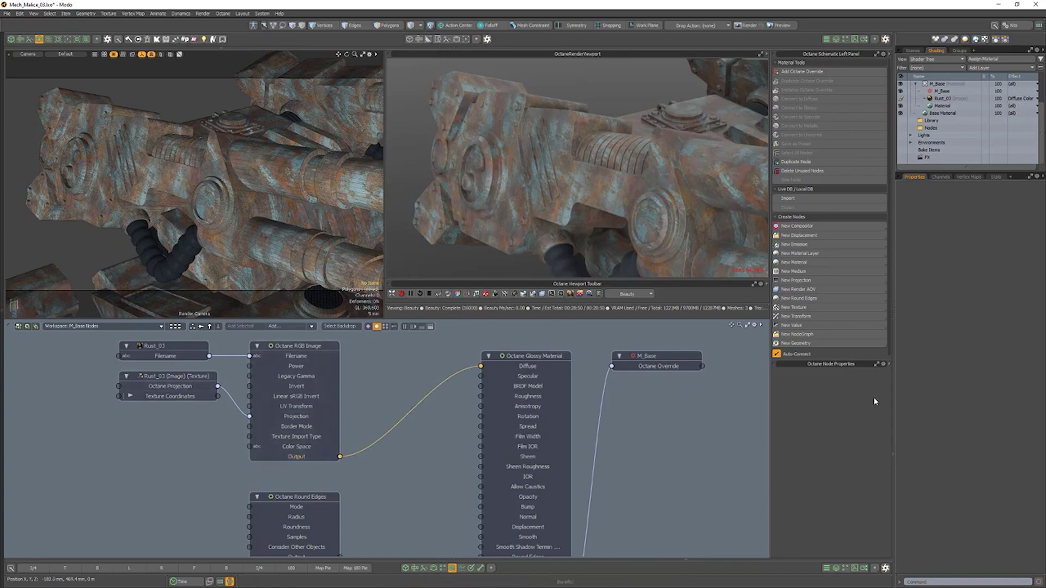
click(839, 309)
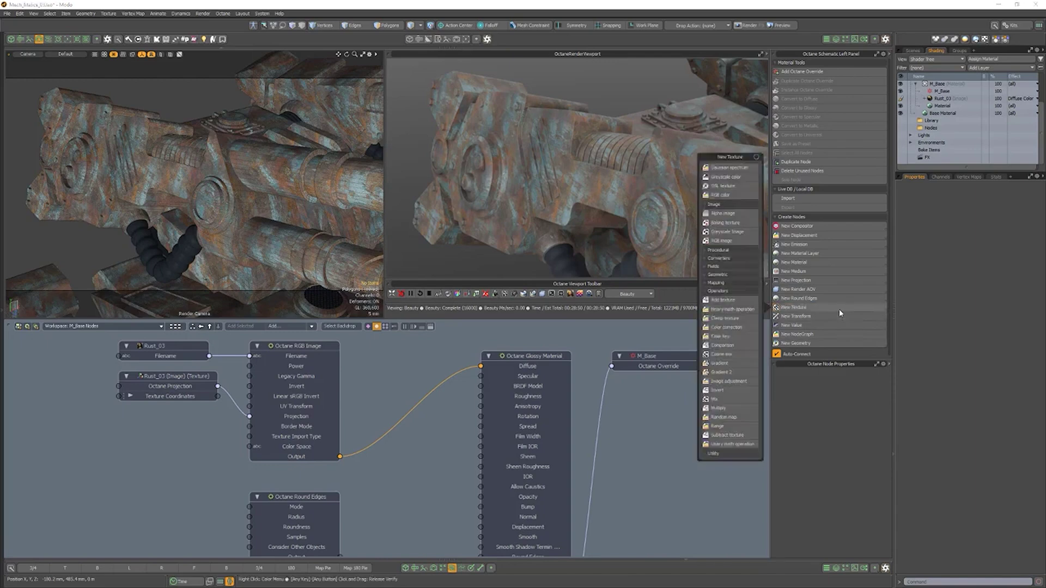
click(748, 329)
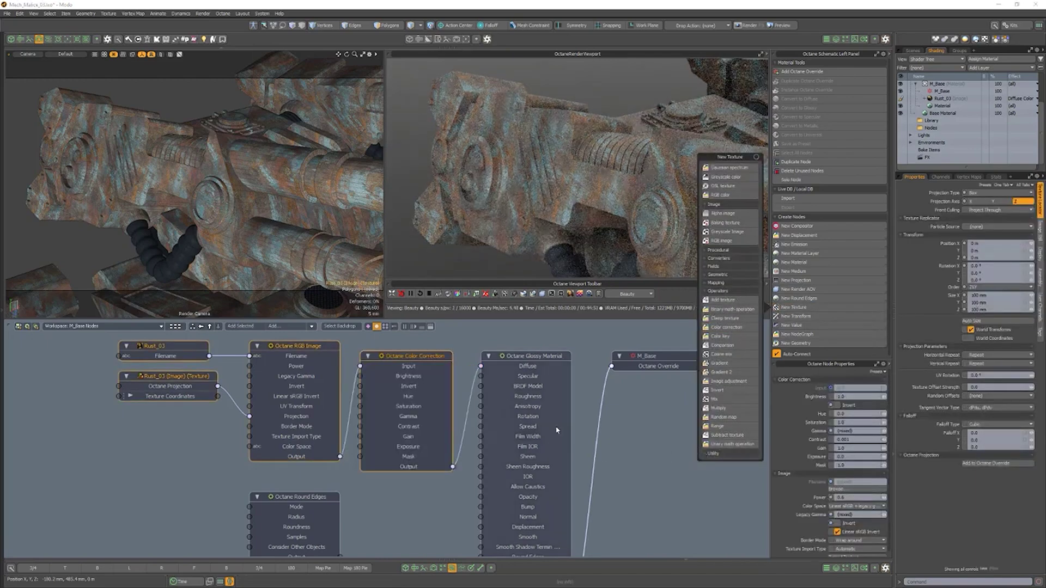
Set the Color Correction node's Hue to 0.25 and Saturation to 3.0.
click(466, 342)
click(420, 358)
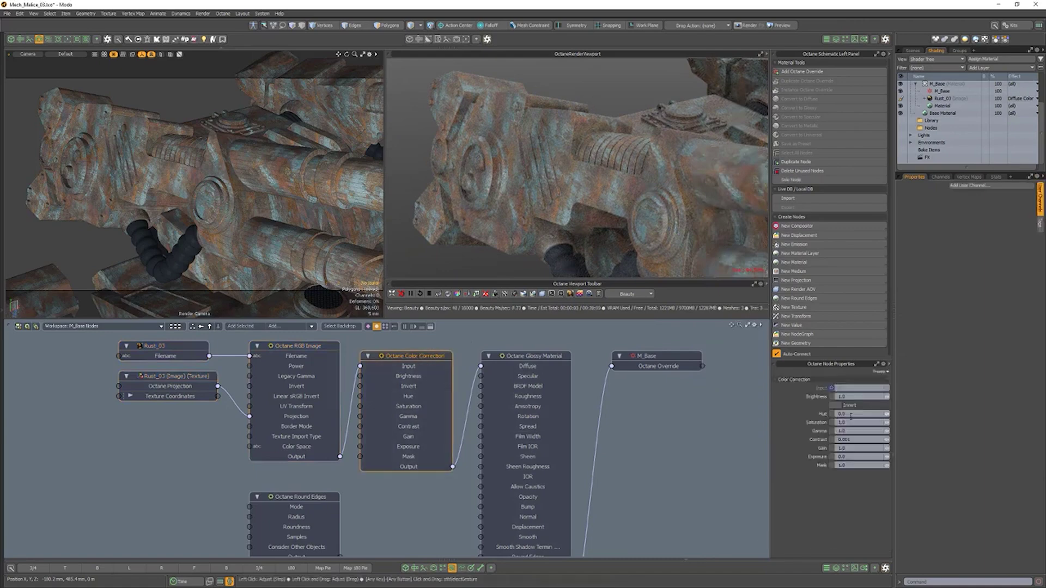
drag(853, 414, 785, 415)
text(.25)
key(Return)
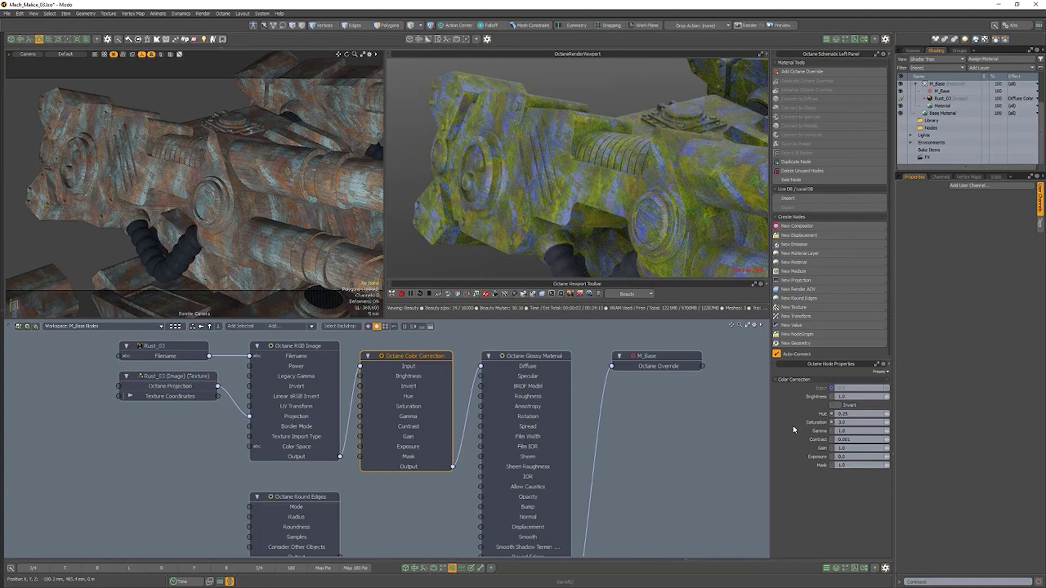
Test the Color Correction node's Mask at 0.5 and enter another Mask value.
click(852, 465)
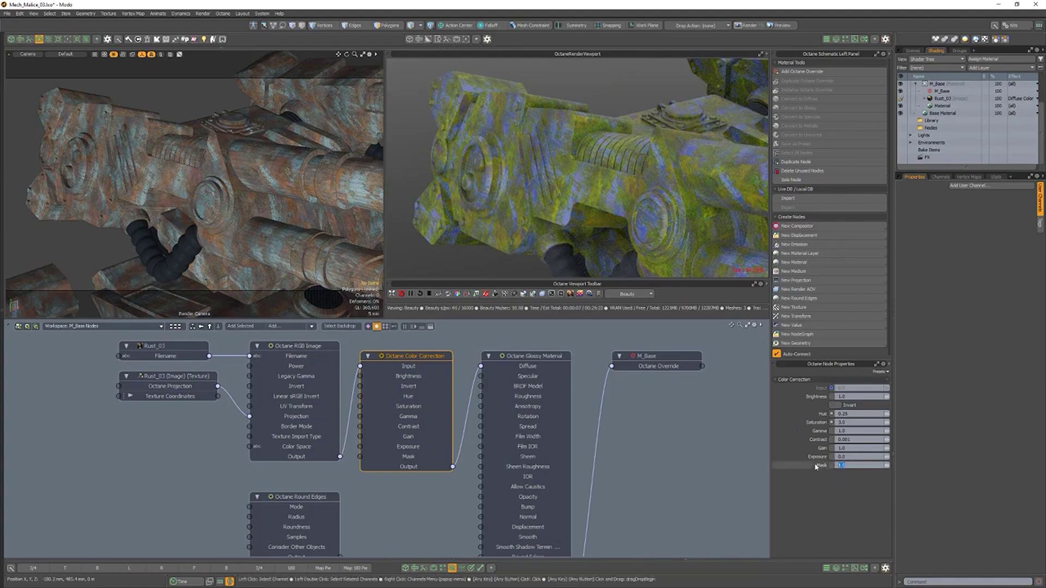
text(.5)
key(Return)
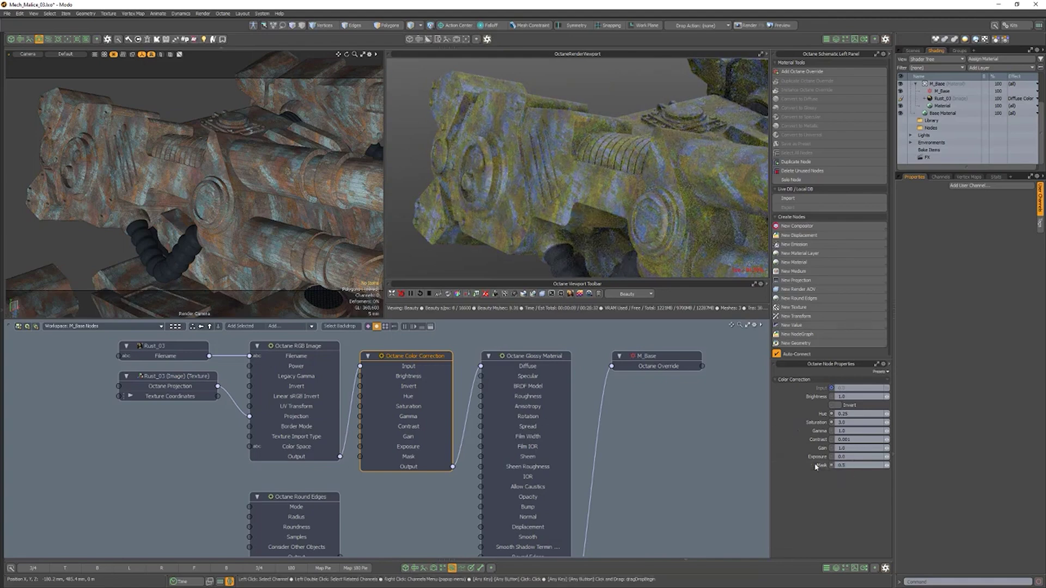
click(857, 466)
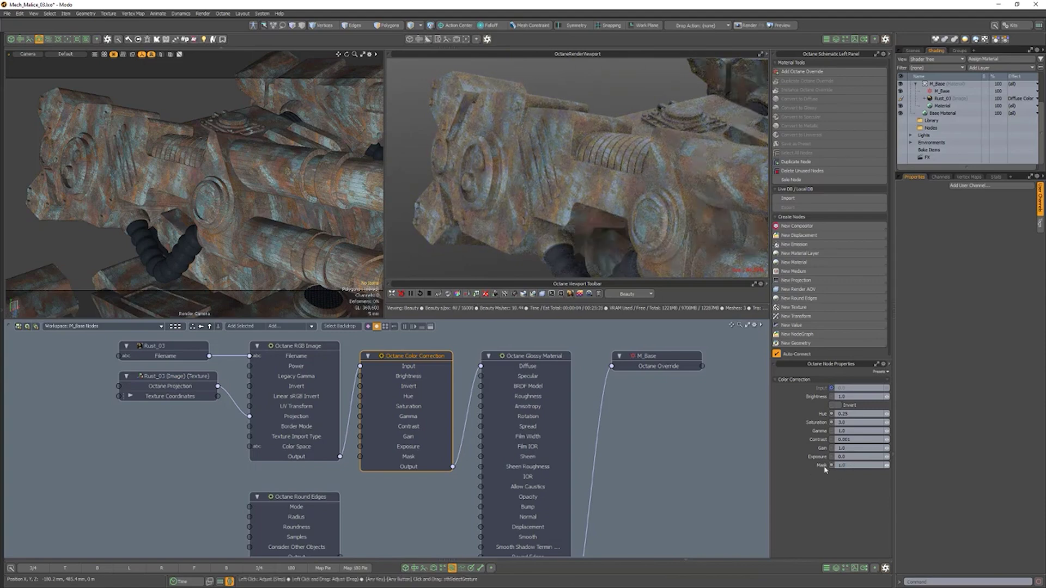
key(Return)
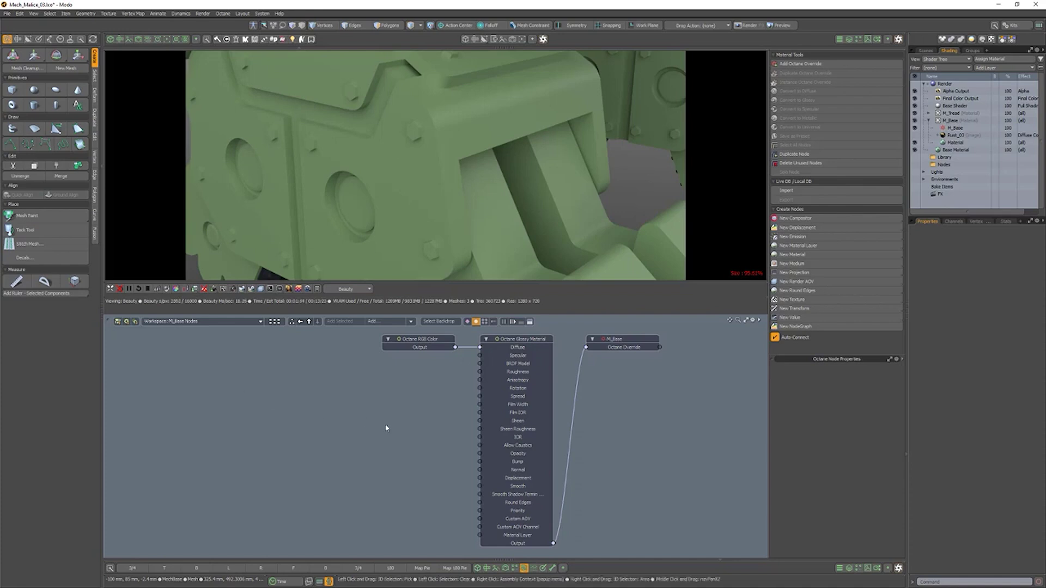
Add a Round Edges node connected to the Glossy Material's Round Edges input and space it away from the material.
click(528, 506)
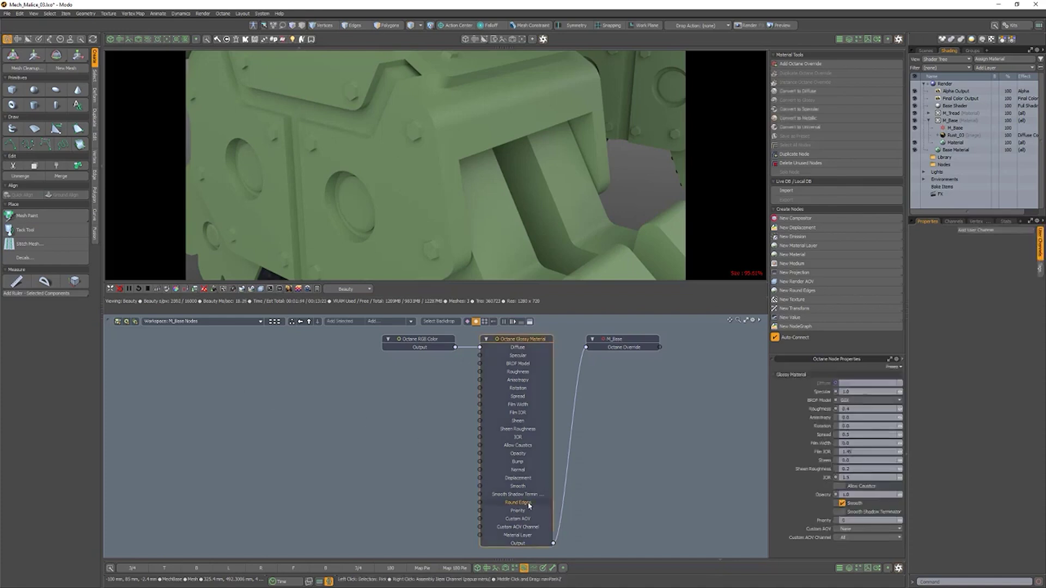
click(832, 292)
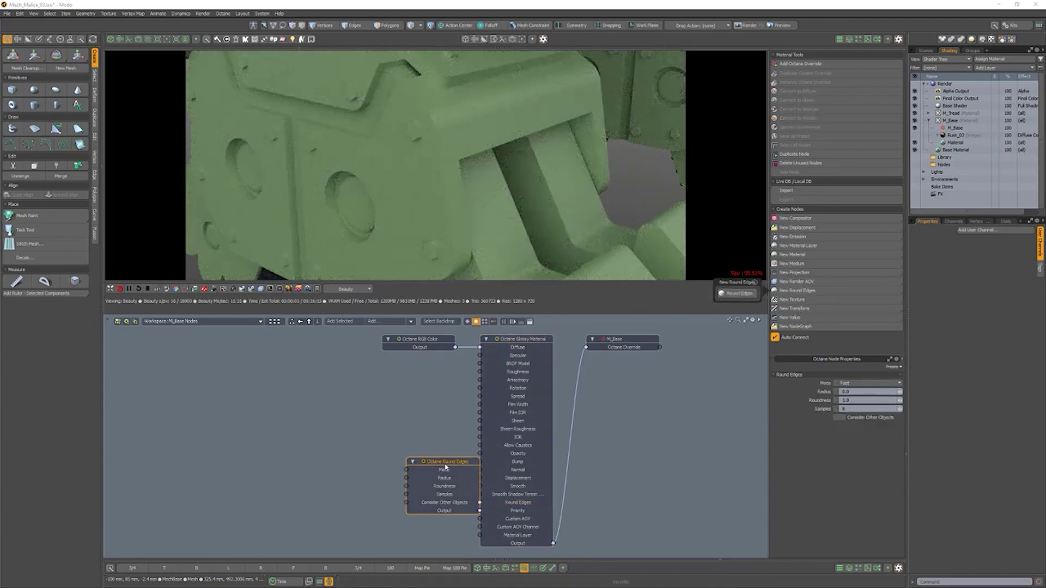
drag(457, 462, 424, 453)
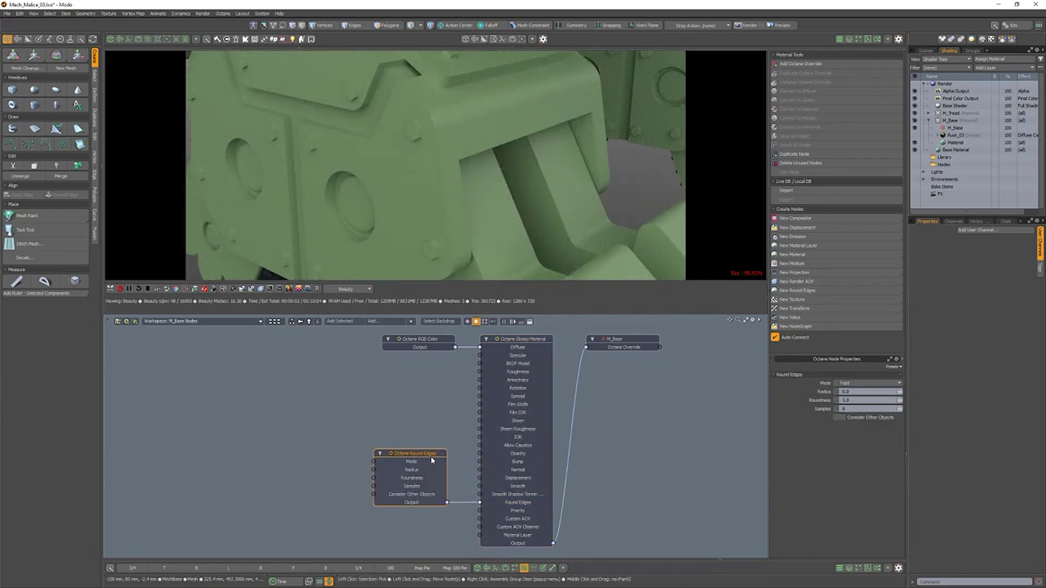
Set the Round Edges node's Mode to Accurate and its Radius to 0.0008.
click(869, 385)
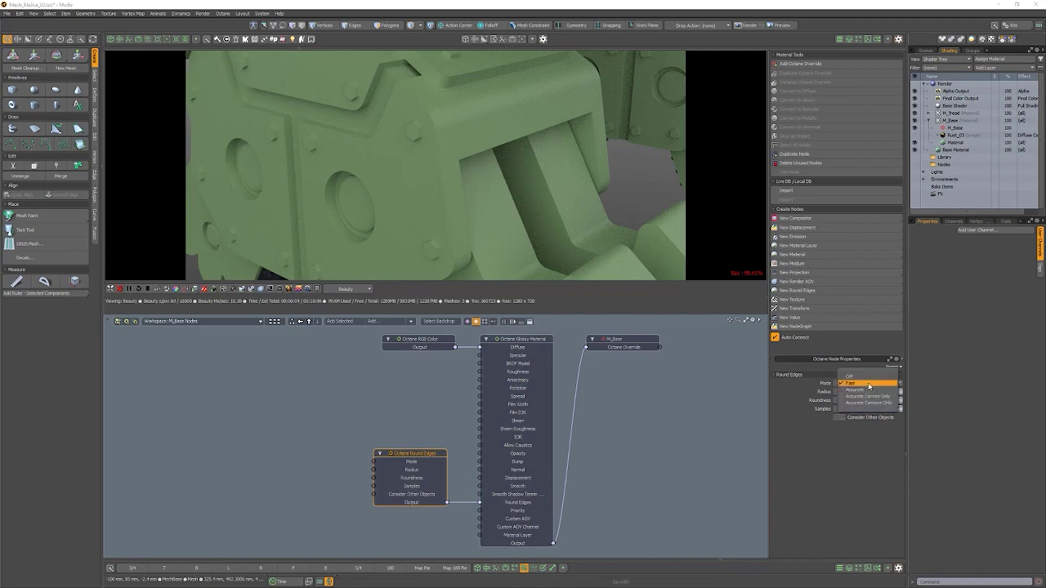
click(866, 390)
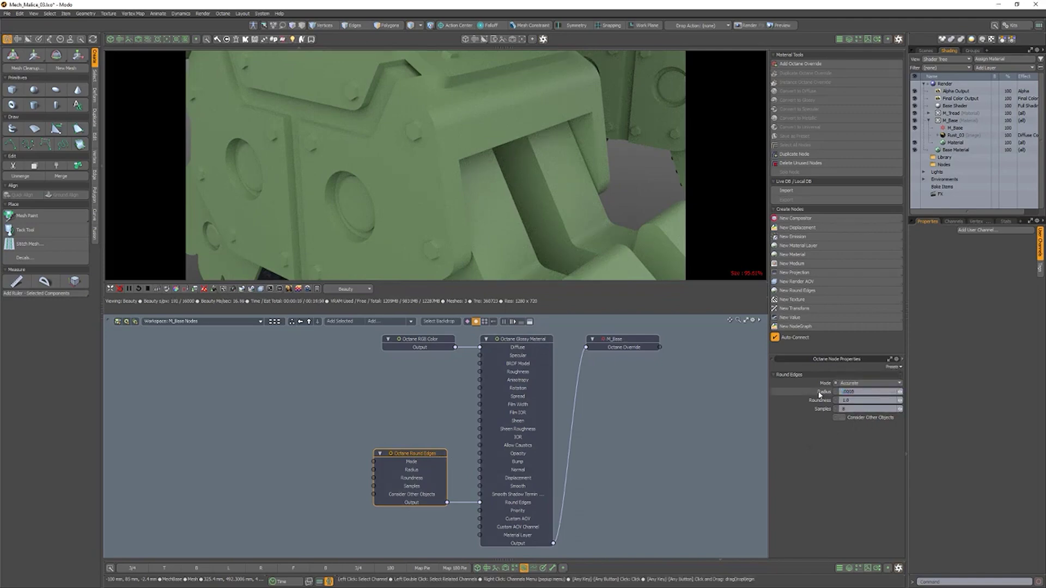
click(860, 391)
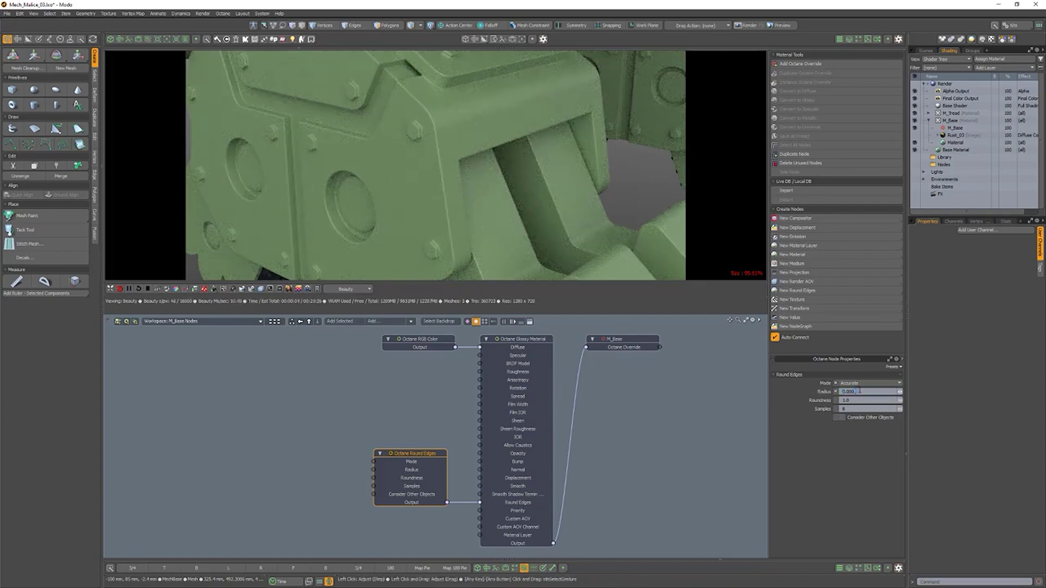
text(5)
key(Return)
Try a Roundness of 0.0 on the Round Edges node, return it to 1.0, and set Samples to 12.
drag(861, 400, 815, 406)
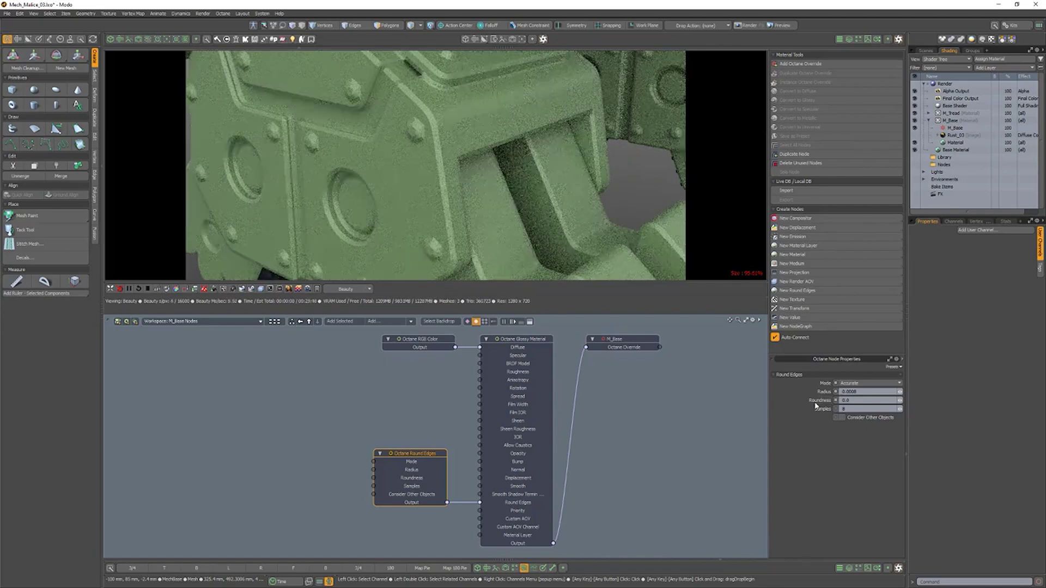
click(817, 404)
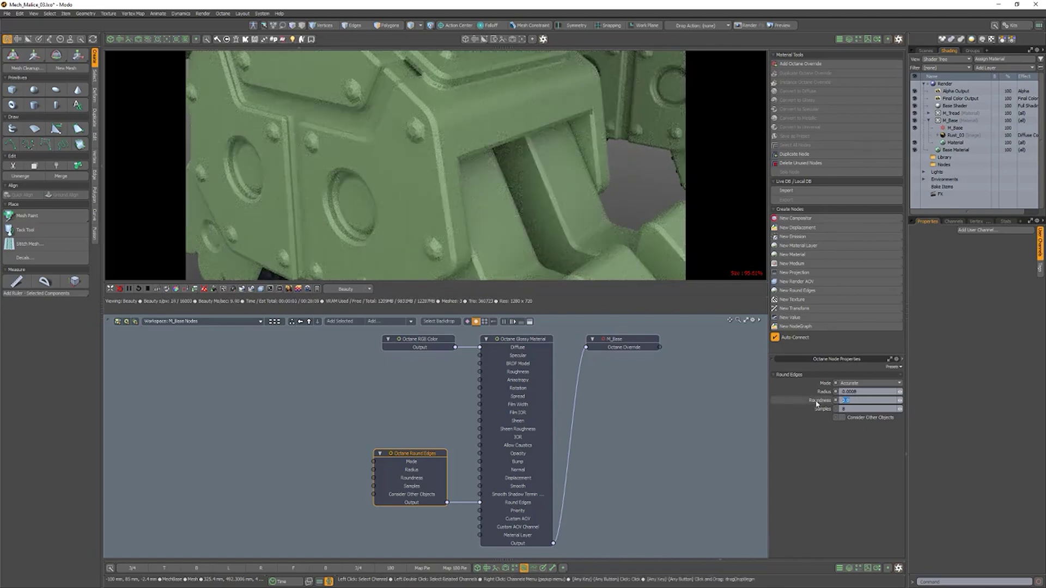
key(Return)
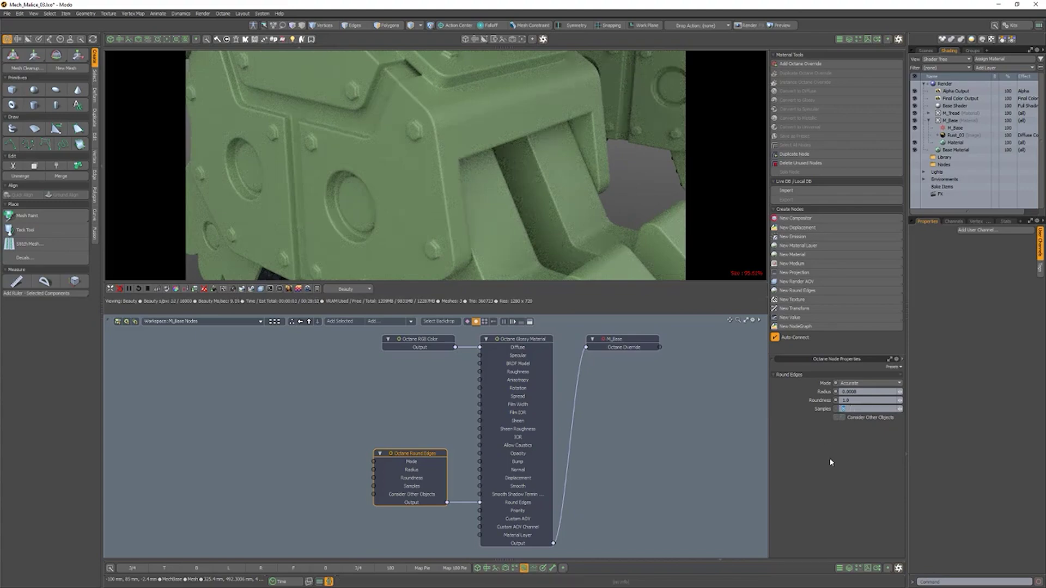
text(12)
key(Return)
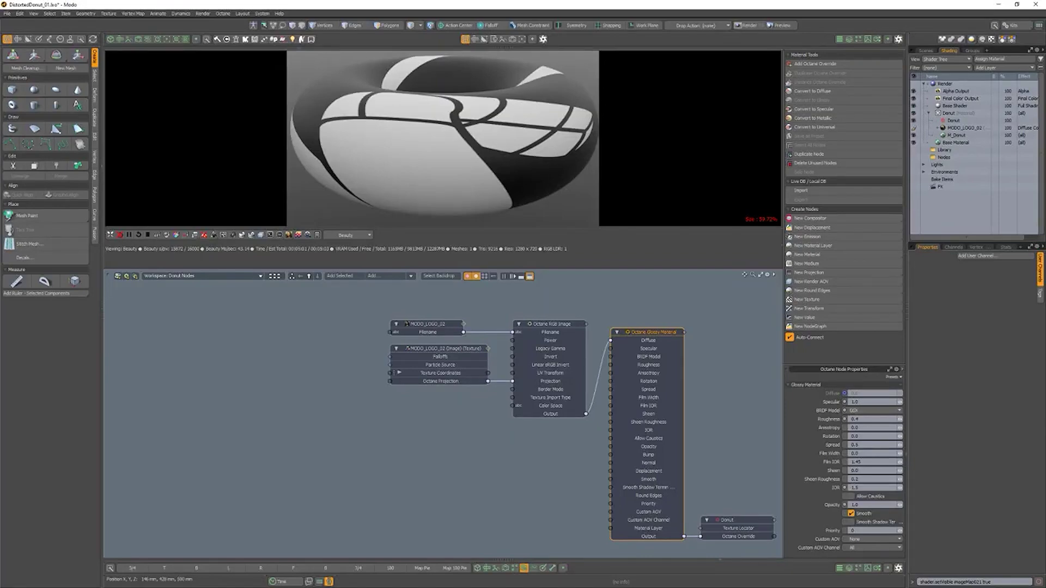
Add a Distorted Mesh UV projection node and connect it to the RGB Image's Projection input.
click(839, 277)
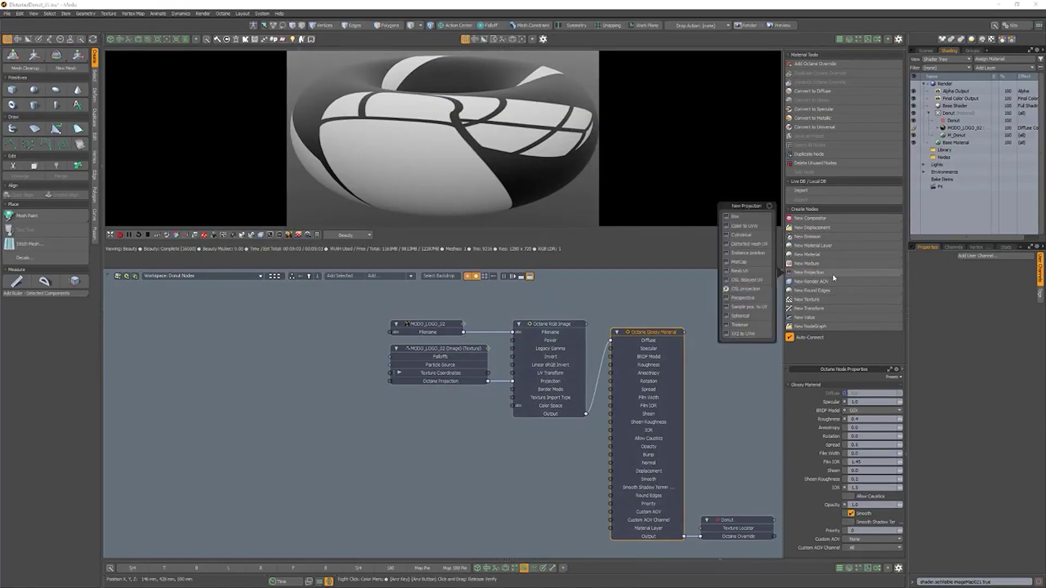
click(749, 245)
mouse_move(522, 393)
mouse_down()
mouse_move(475, 430)
mouse_move(463, 408)
mouse_move(513, 382)
mouse_up()
click(482, 492)
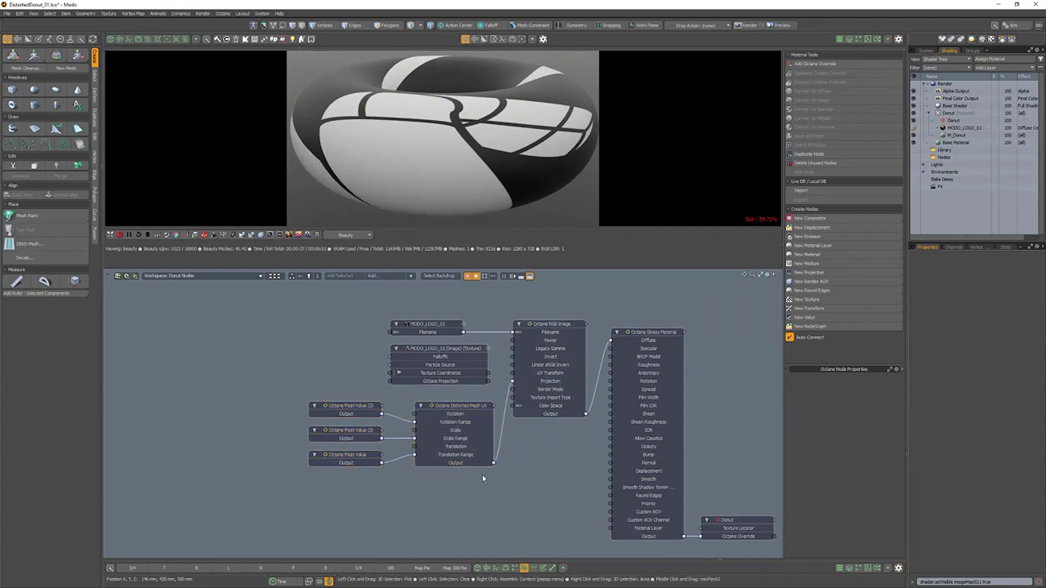
Add an FBM Noise texture and move it with its transform and projection nodes clear of the Distorted Mesh UV node.
click(807, 299)
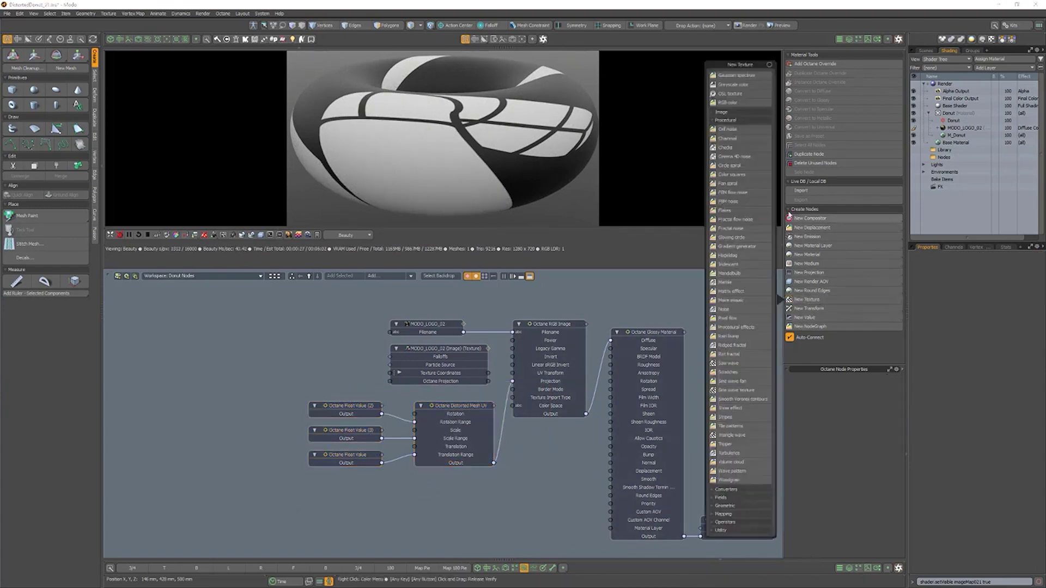
click(730, 201)
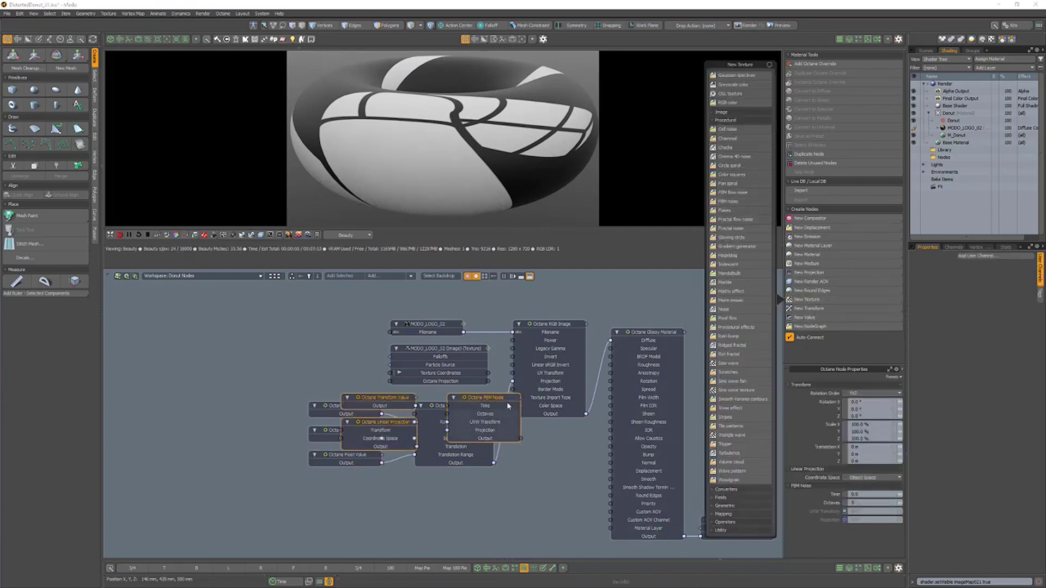
drag(371, 415, 224, 333)
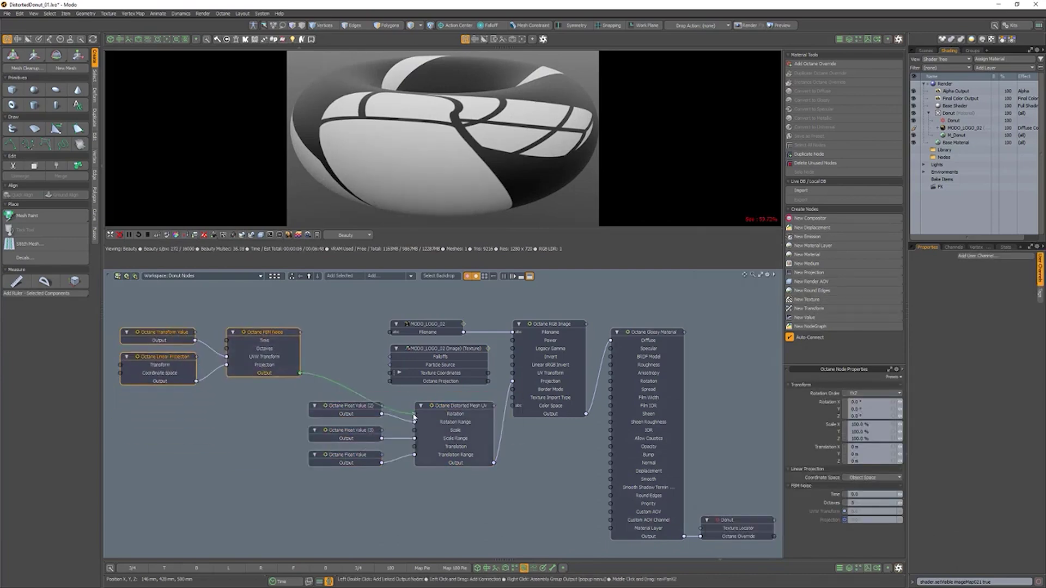
Connect the FBM Noise output to the Rotation, Scale and Translation inputs of the Distorted Mesh UV node.
drag(415, 418, 414, 422)
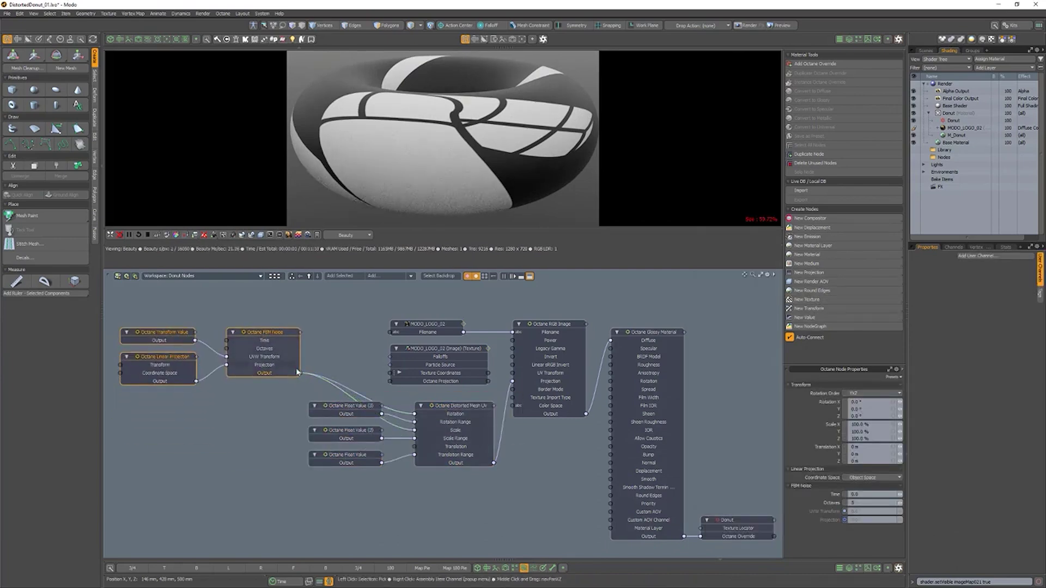
drag(298, 373, 356, 412)
drag(419, 453, 415, 454)
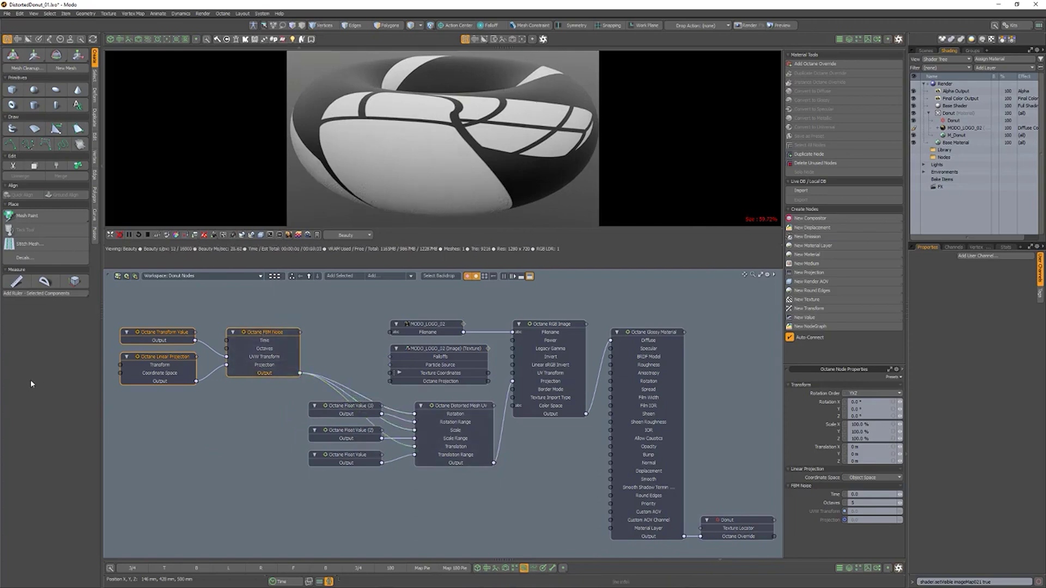
Adjust the float values feeding the Distorted Mesh UV's Translation Range and Rotation Range to vary the distortion of the donut's logo texture.
click(343, 454)
drag(900, 394, 922, 408)
click(347, 406)
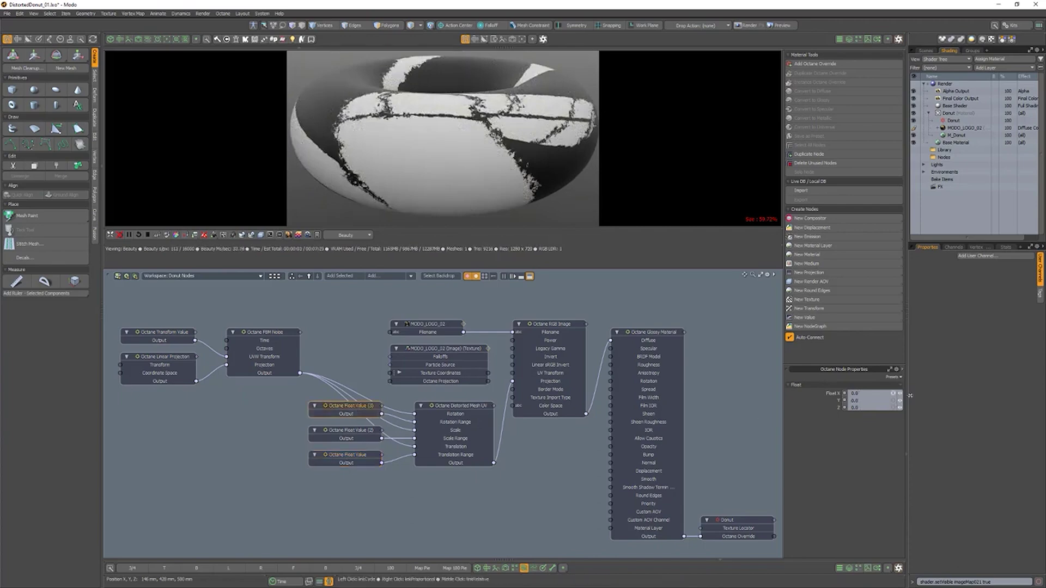
drag(900, 400, 877, 401)
click(347, 431)
click(367, 460)
drag(900, 394, 902, 394)
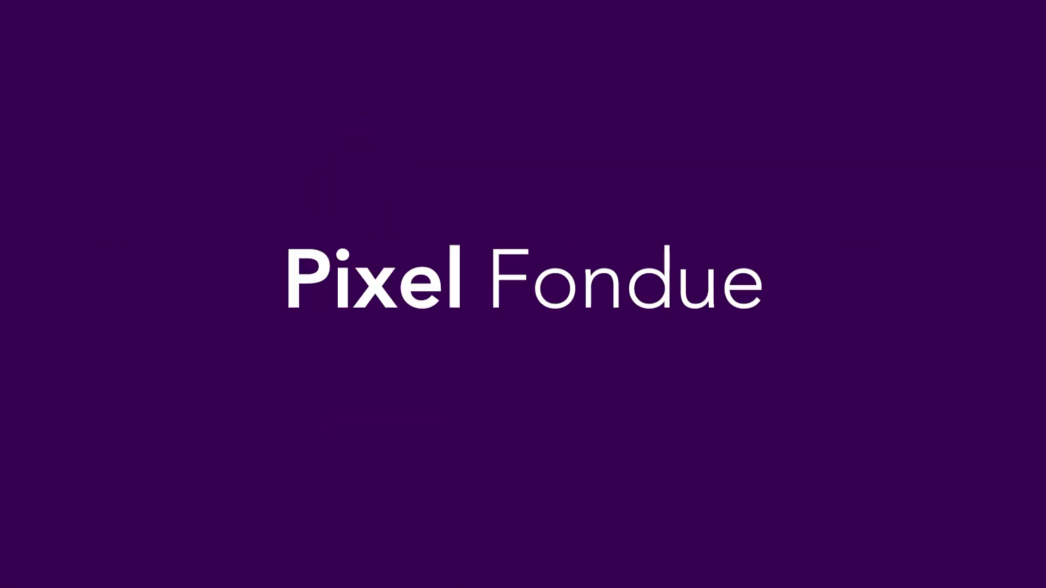